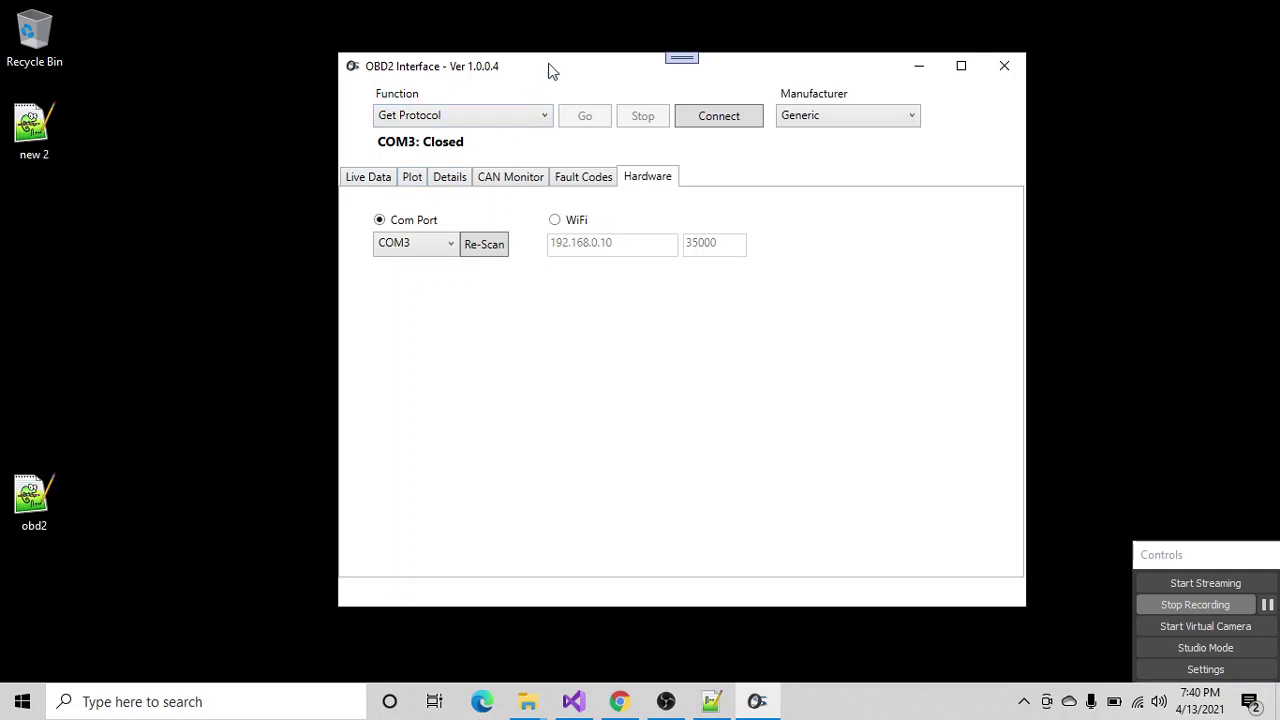
left_click_drag(560, 77, 562, 95)
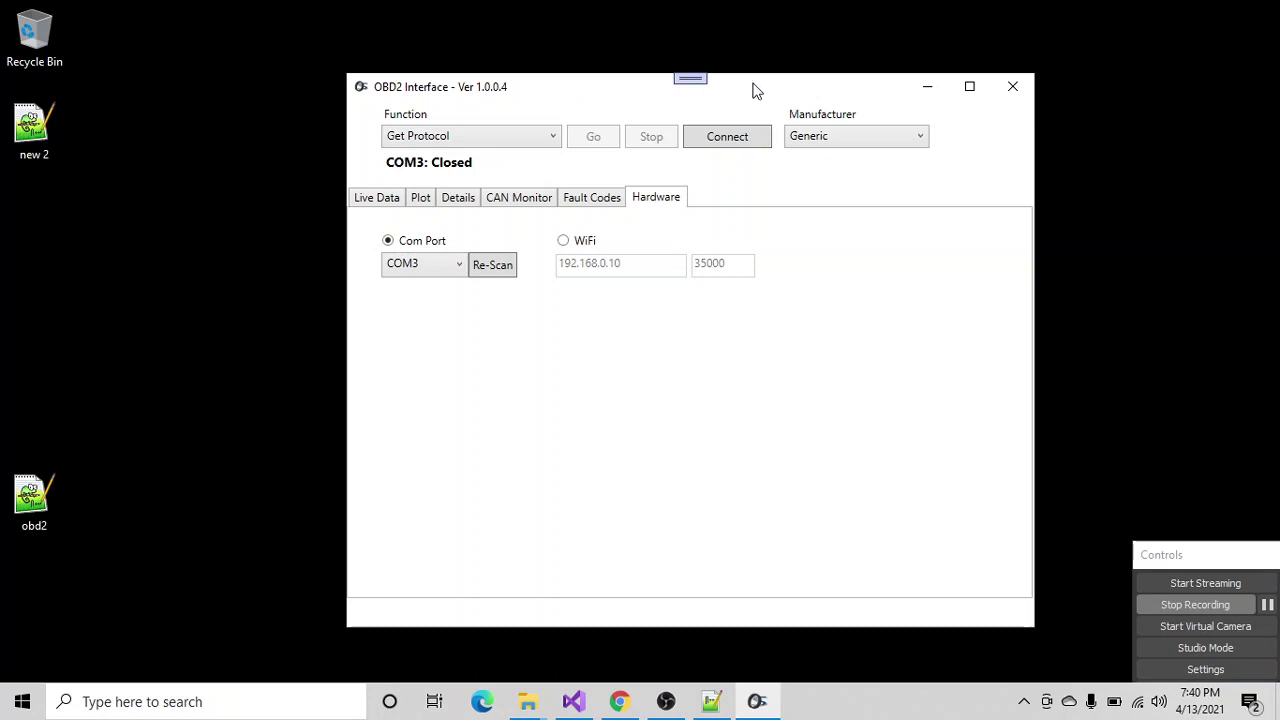
mouse_move(753, 92)
left_mouse_down()
mouse_move(743, 69)
mouse_move(760, 94)
left_mouse_up()
left_click_drag(566, 92, 595, 71)
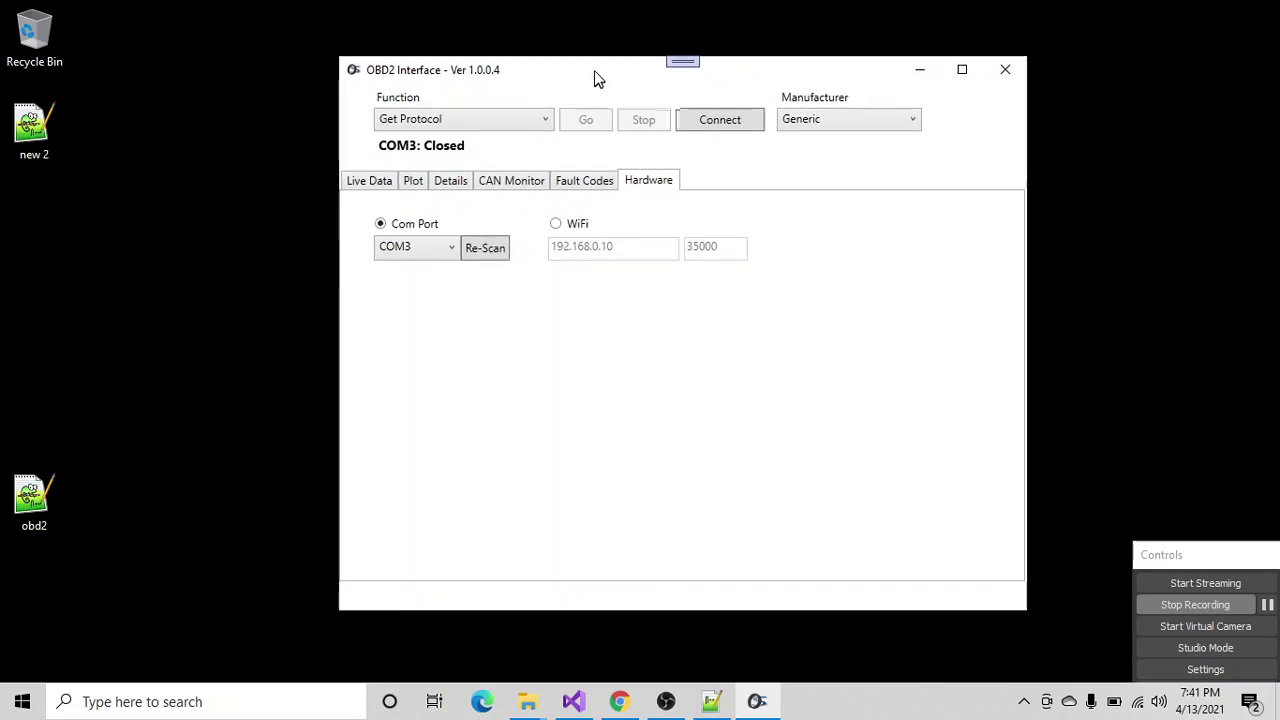
left_click_drag(746, 62, 775, 62)
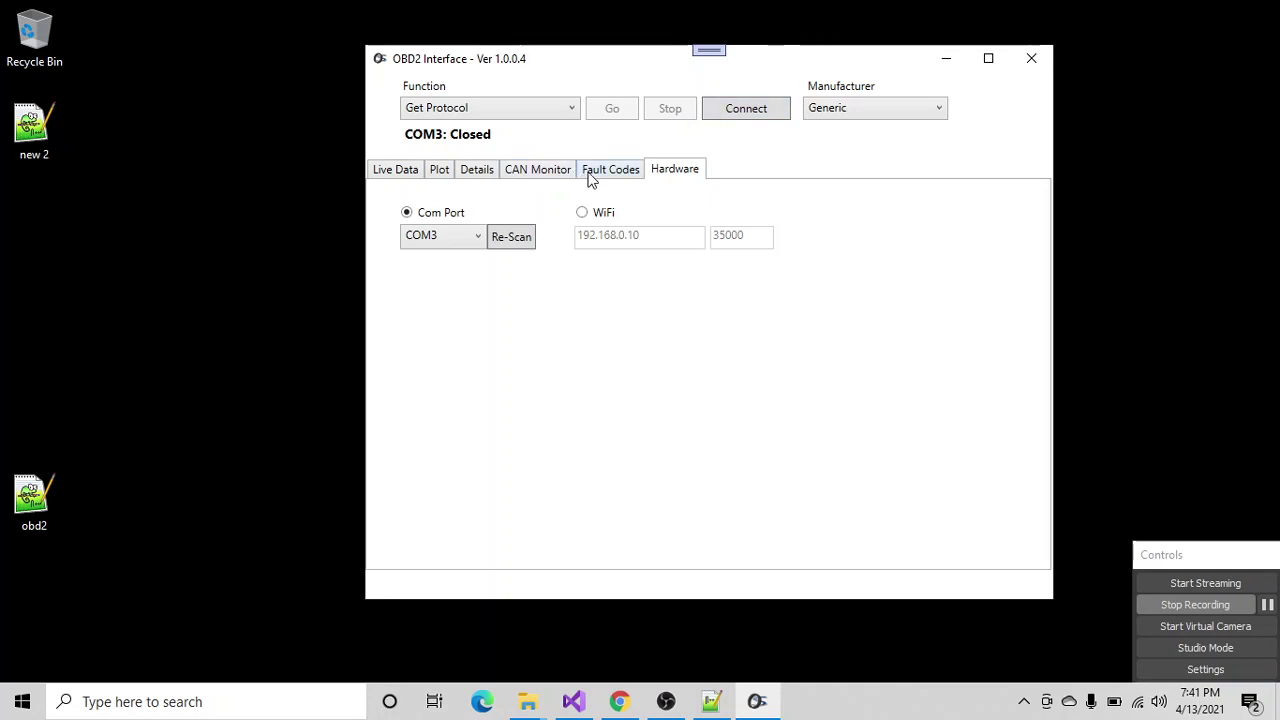
- Check the available COM ports and re-scan for connected OBD hardware endpoints
left_click(470, 238)
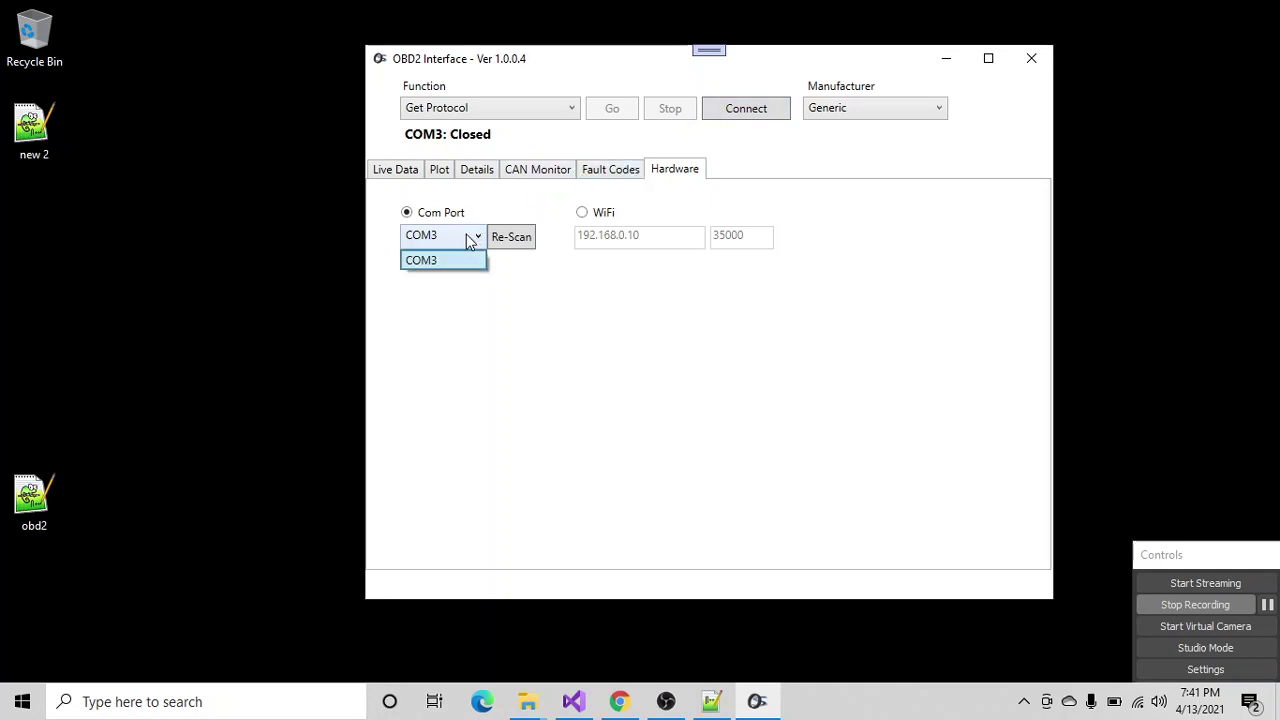
left_click(515, 246)
left_click(515, 246)
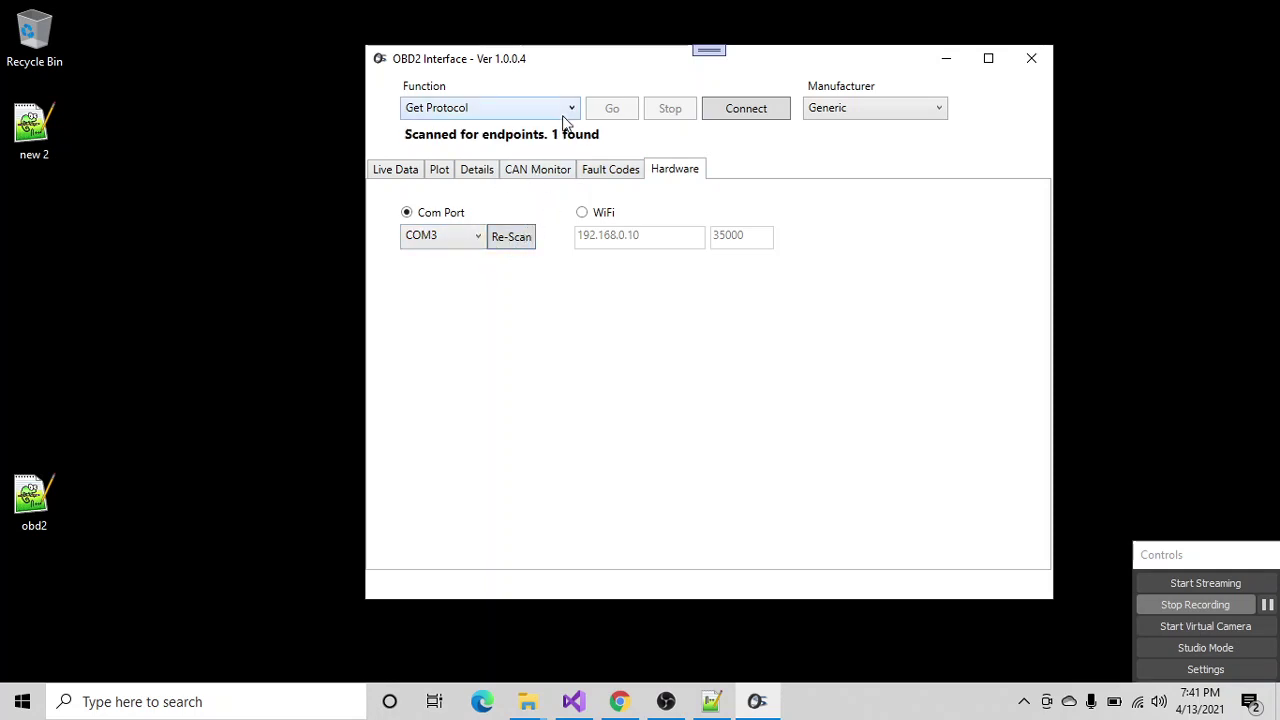
- View the CAN monitor and connect to the vehicle over COM3, accepting the hardware and ignition checklist
left_click(533, 172)
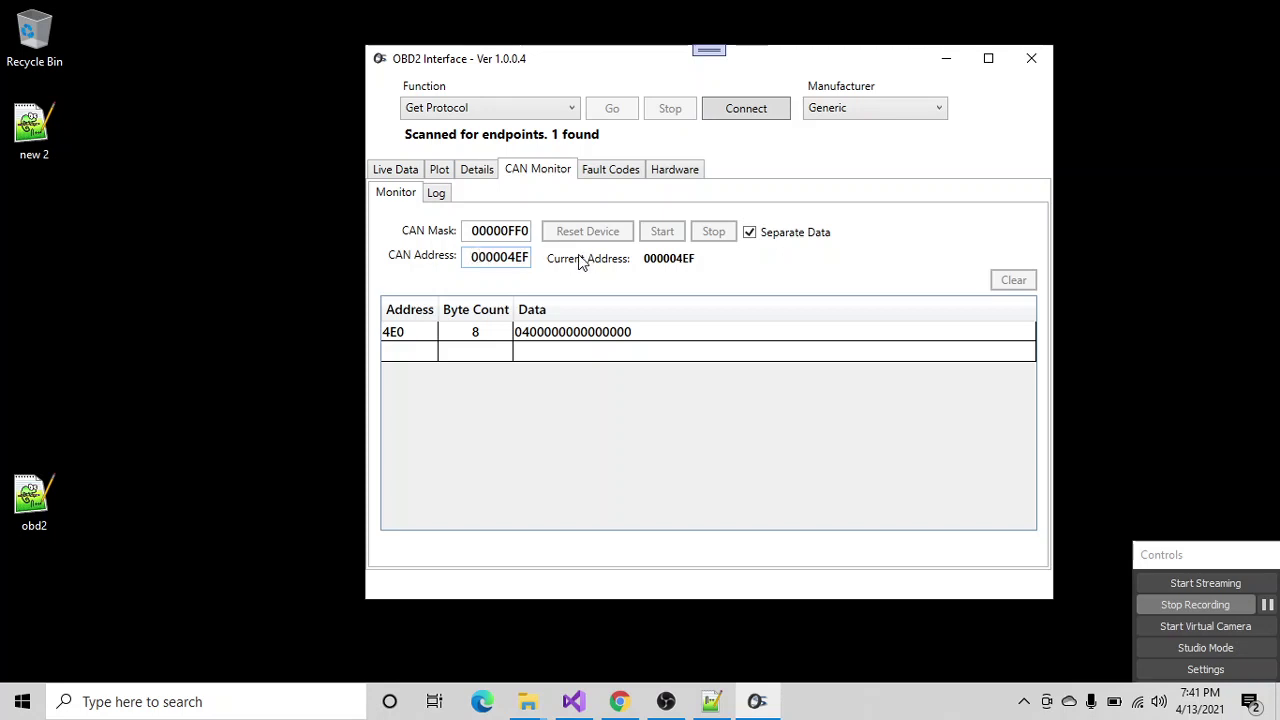
left_click(751, 112)
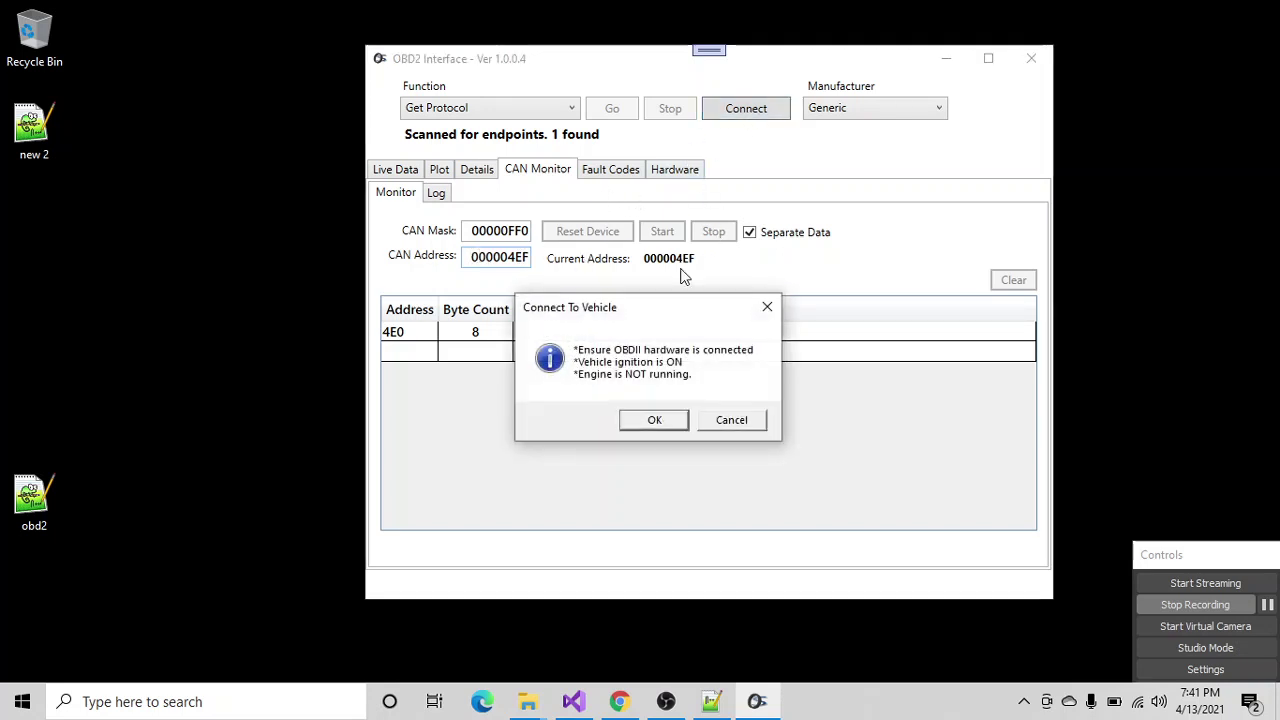
left_click(655, 421)
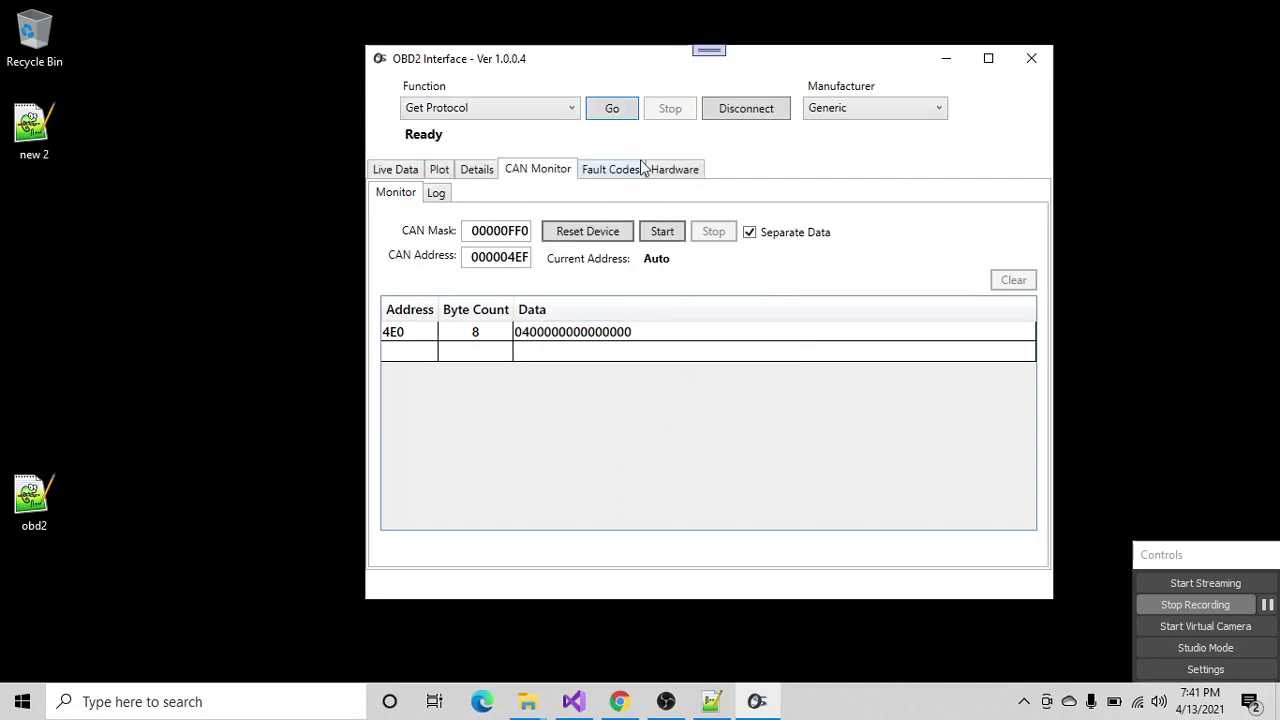
- Start the vehicle's live data readout, review the engine and fuel trim values, and stop it
left_click(393, 173)
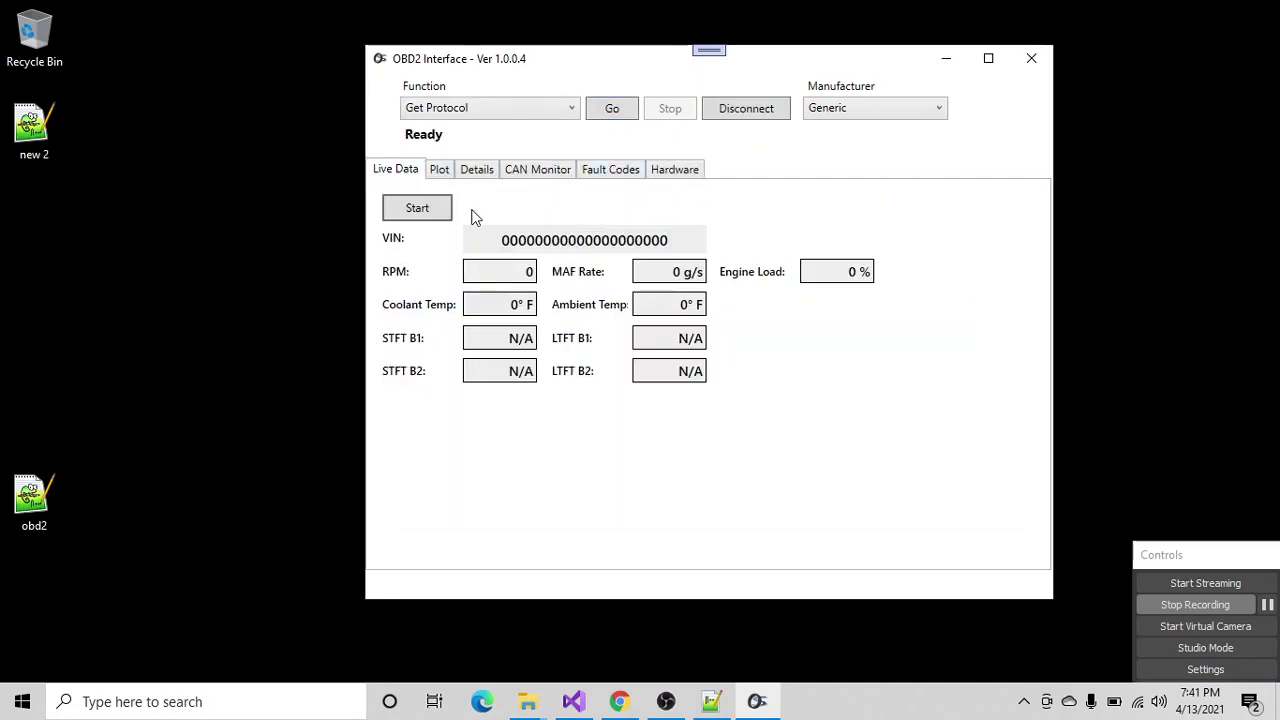
left_click(401, 209)
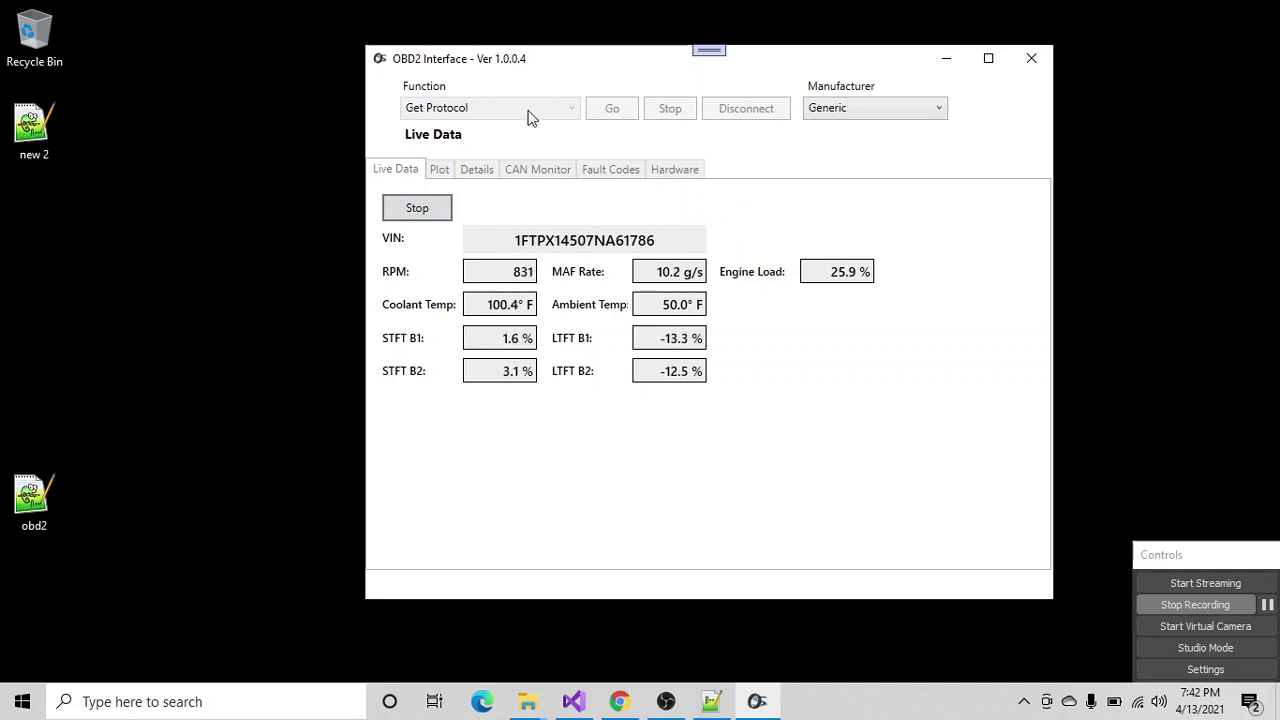
left_click(431, 207)
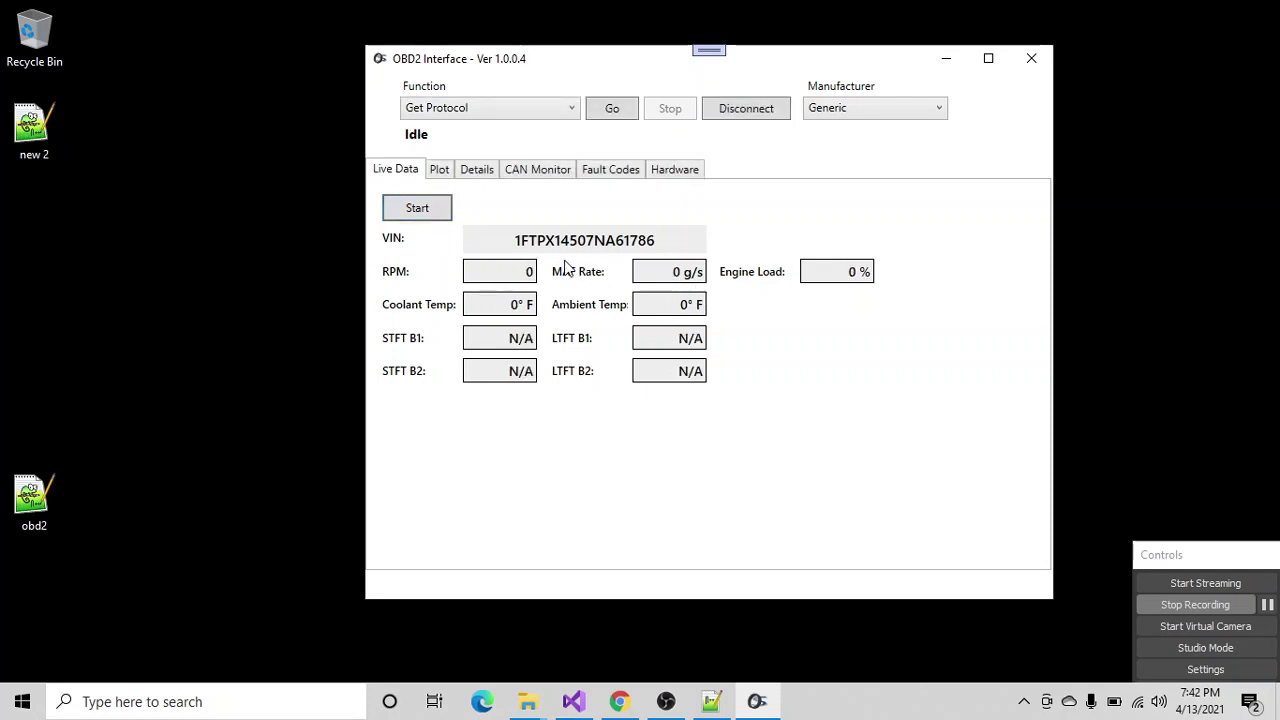
- Run the Get Protocol function to query the vehicle's communication protocol
left_click(476, 110)
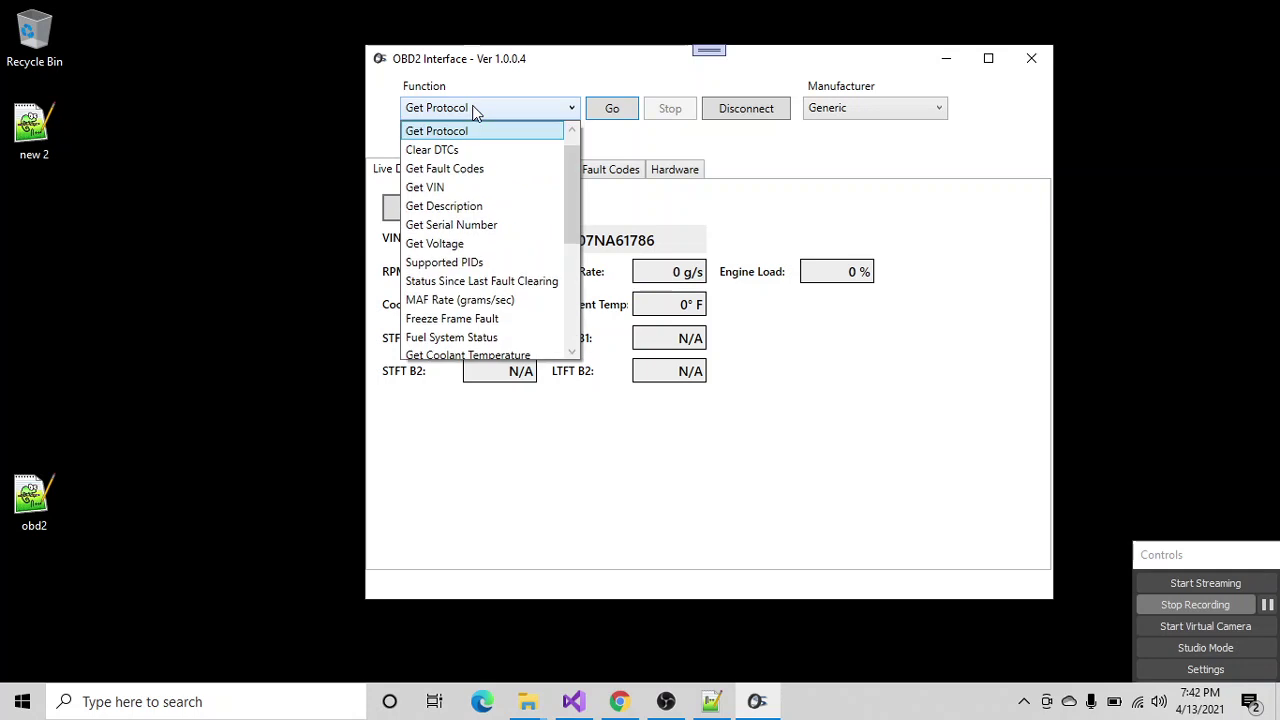
left_click(460, 130)
left_click(614, 110)
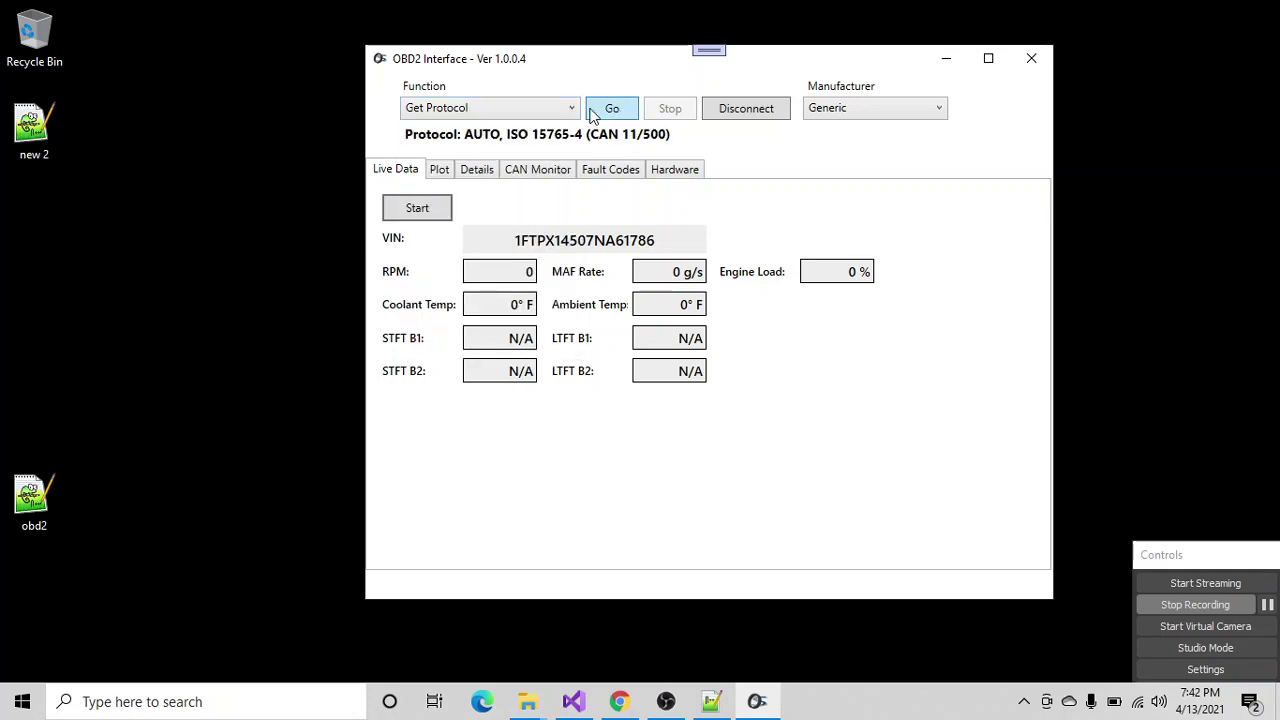
- Run the Supported PIDs function to list the parameters the vehicle supports
left_click(518, 106)
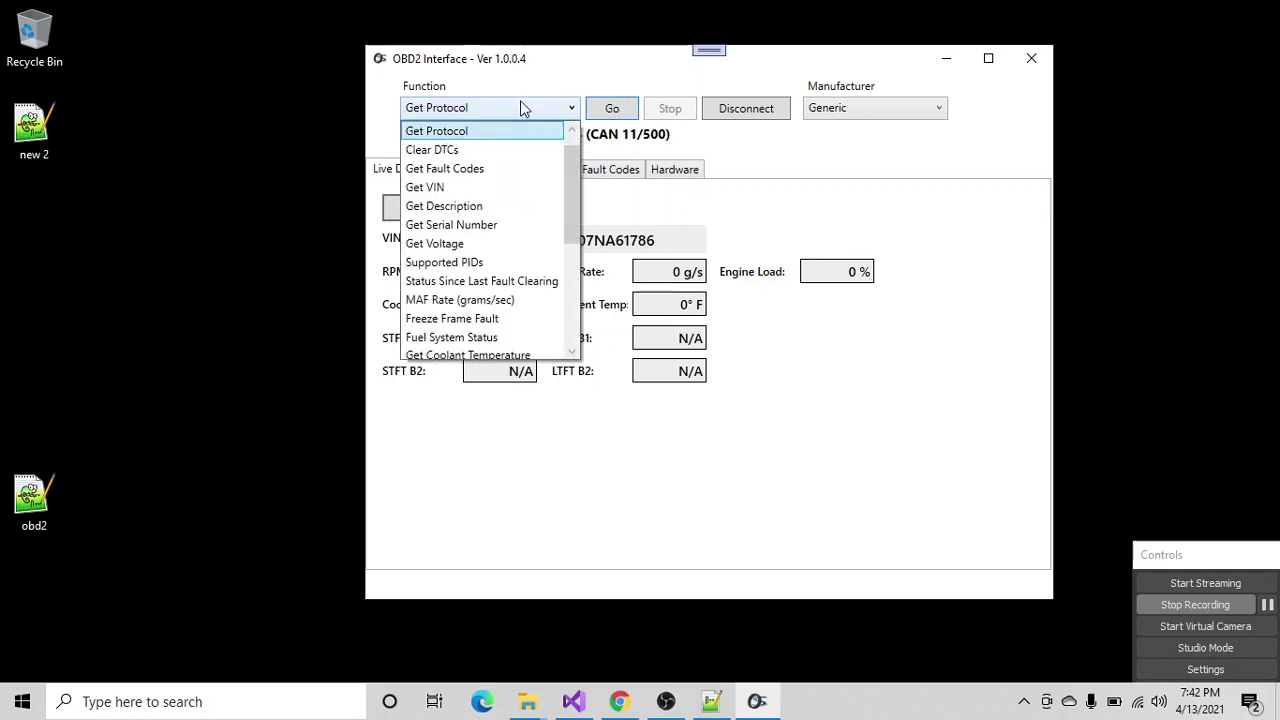
left_click(458, 264)
left_click(593, 112)
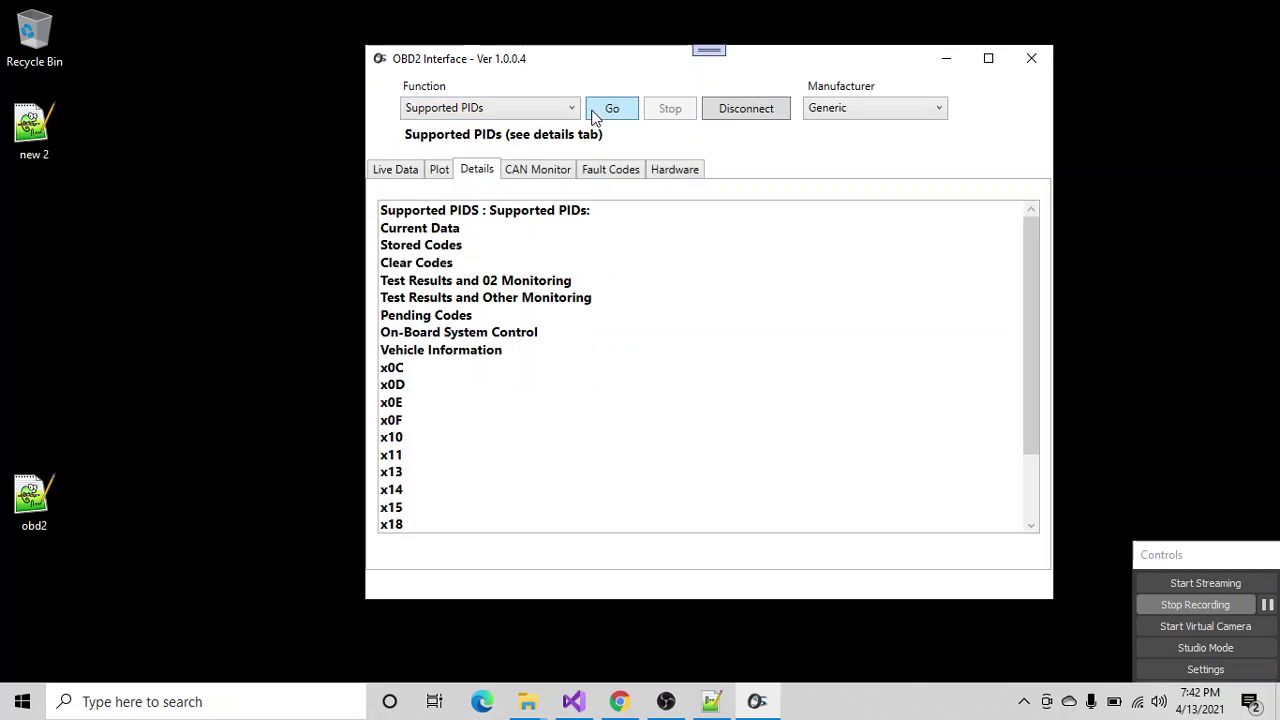
- Run Status Since Last Fault Clearing and examine the DTC count and the list of system tests
left_click(572, 108)
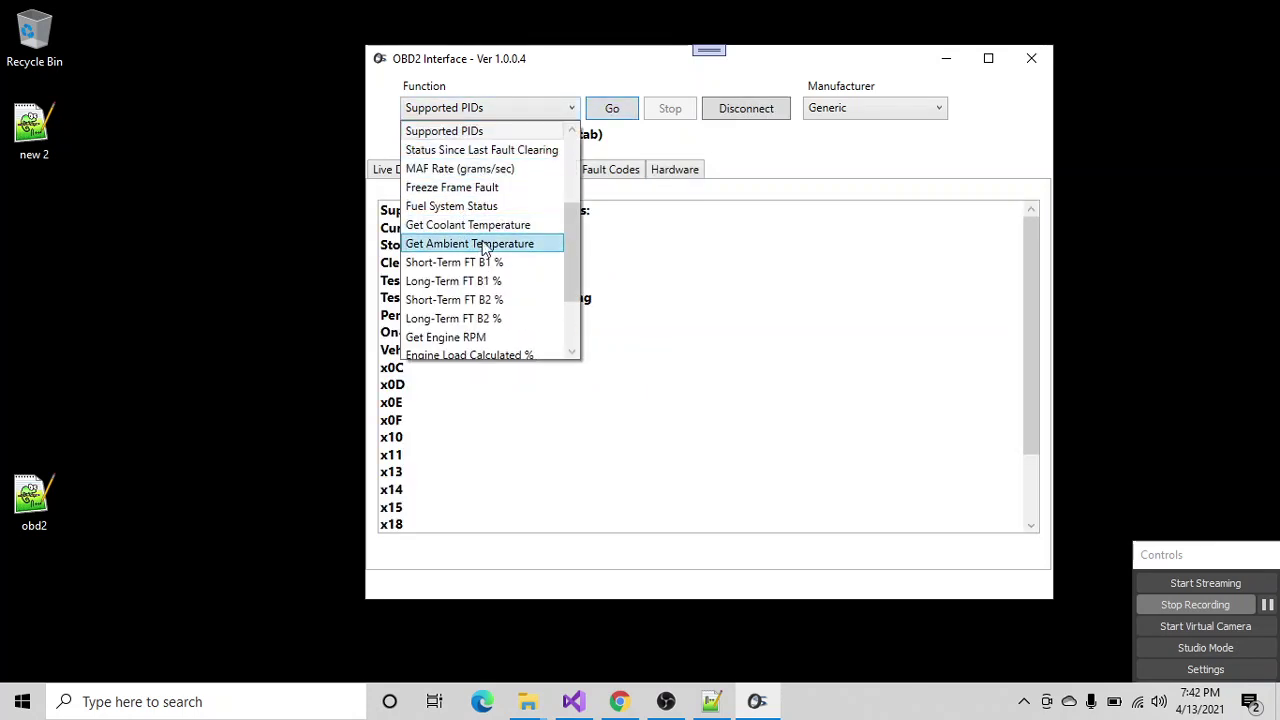
left_click(474, 150)
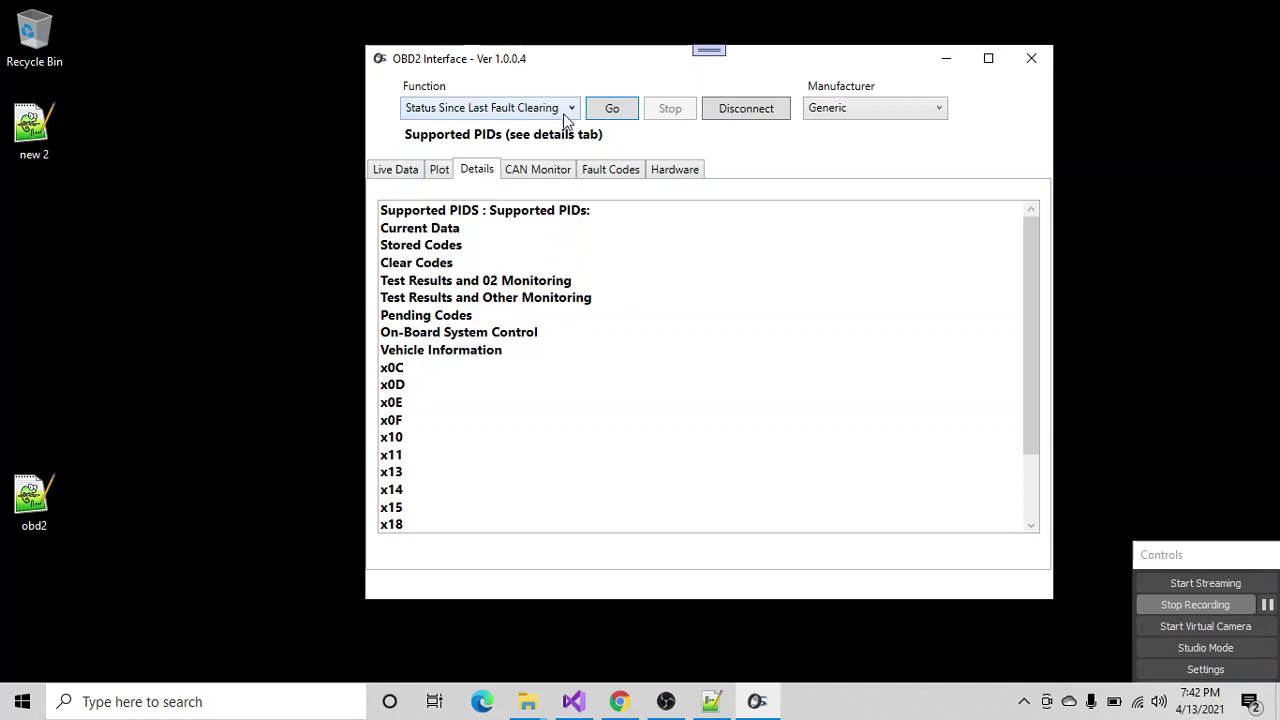
left_click(607, 110)
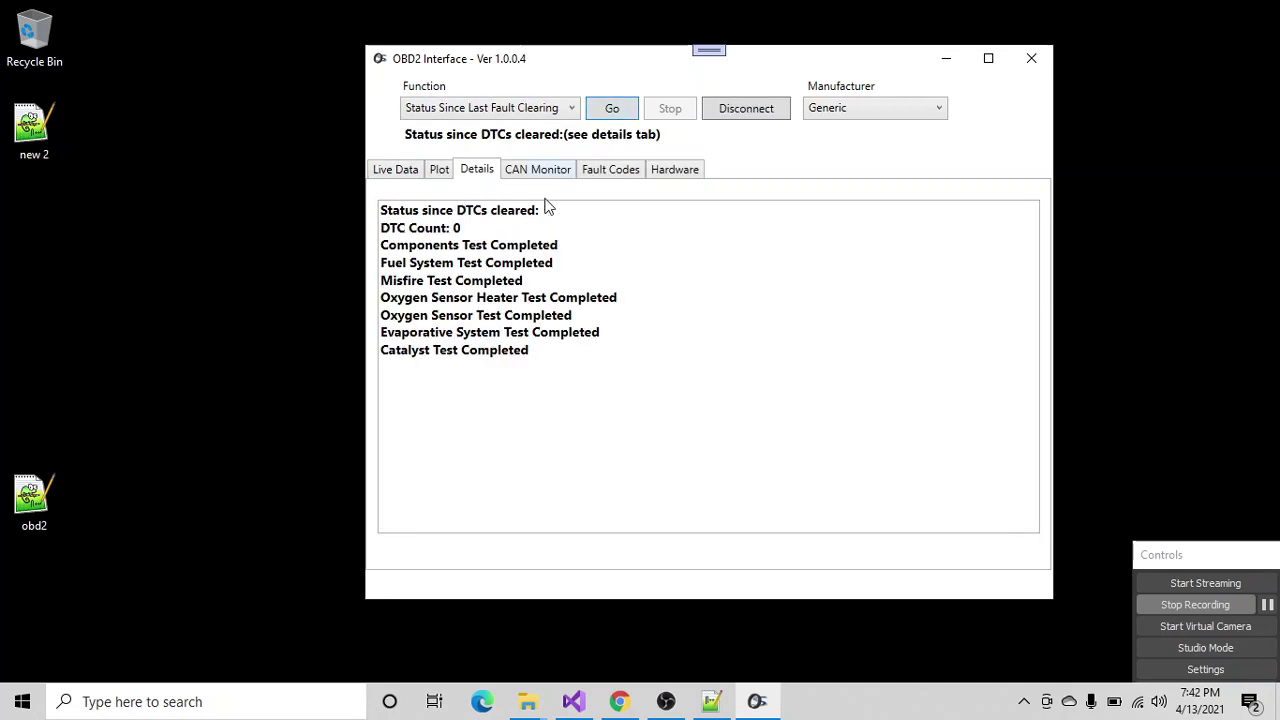
left_click(451, 228)
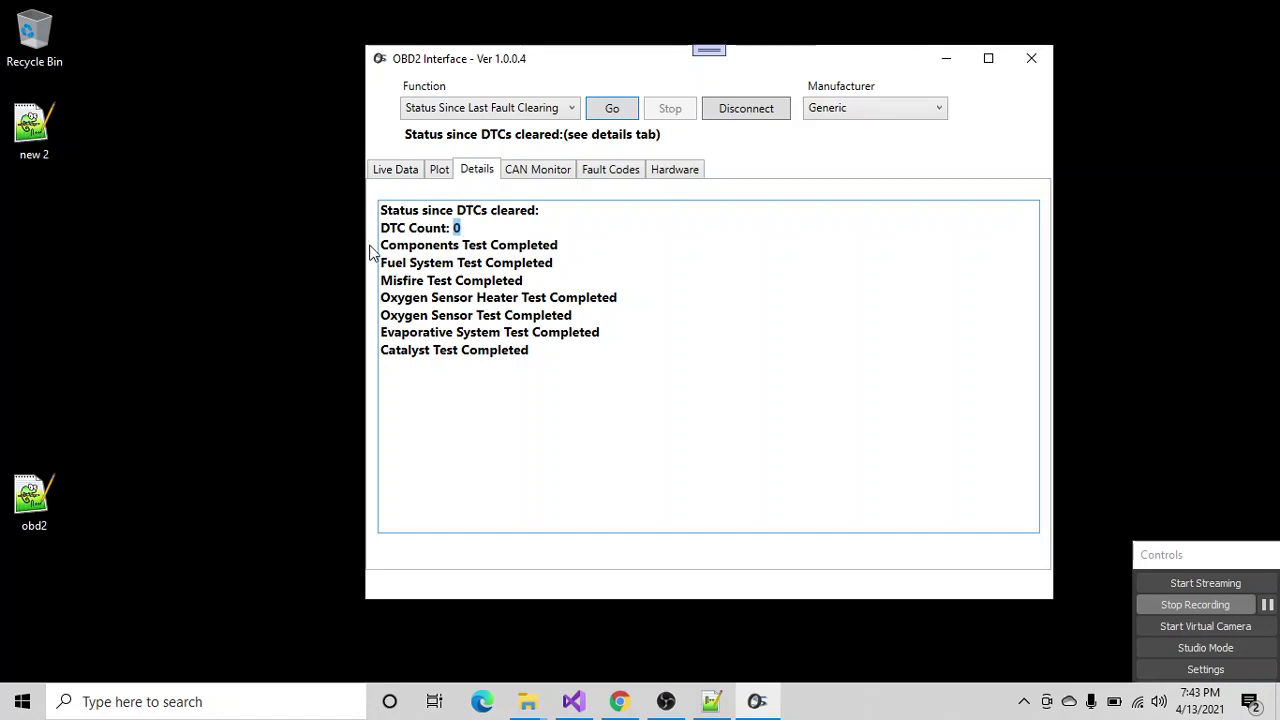
left_click_drag(381, 245, 547, 360)
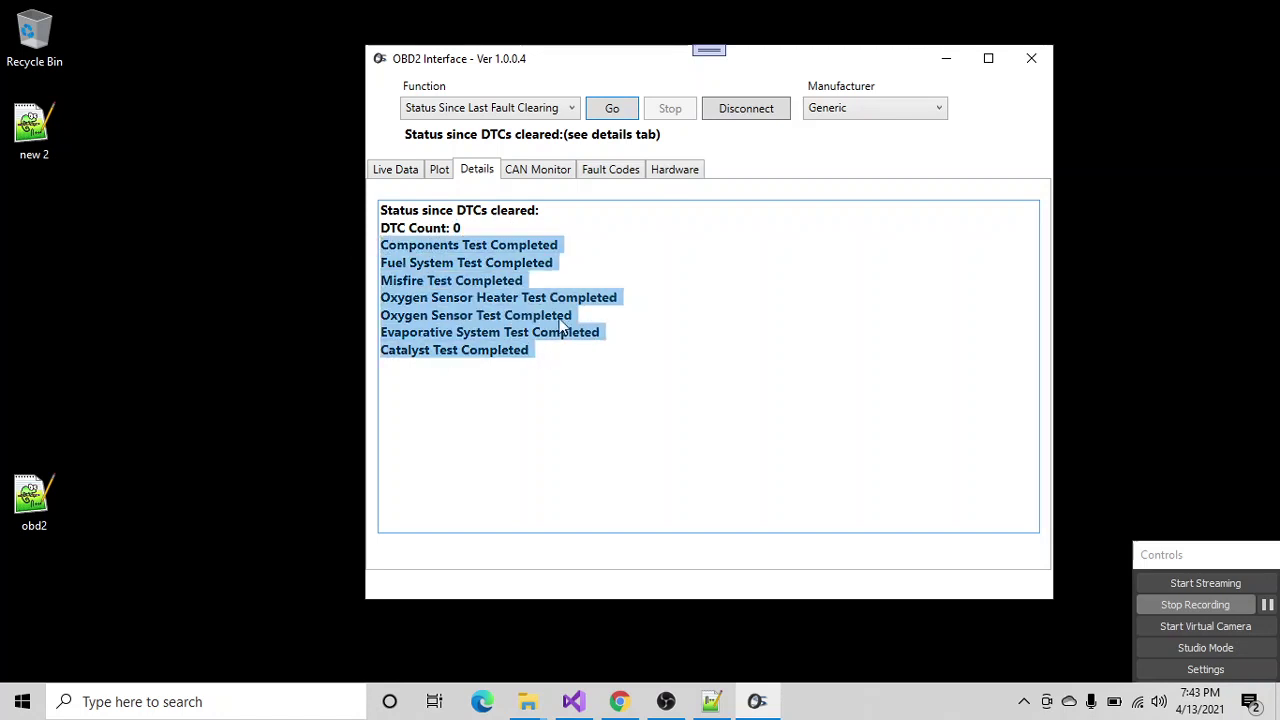
left_click(475, 224)
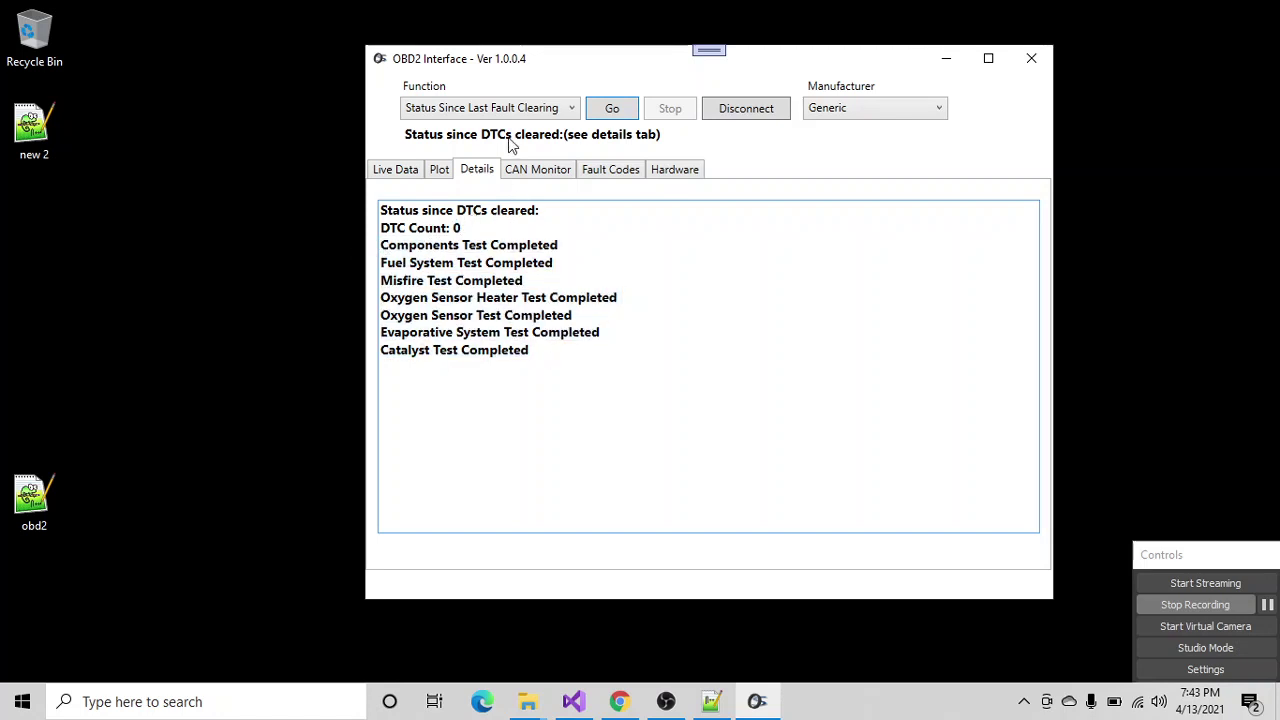
- Run the Get Fault Codes function to read the vehicle's current and pending DTCs
left_click(571, 110)
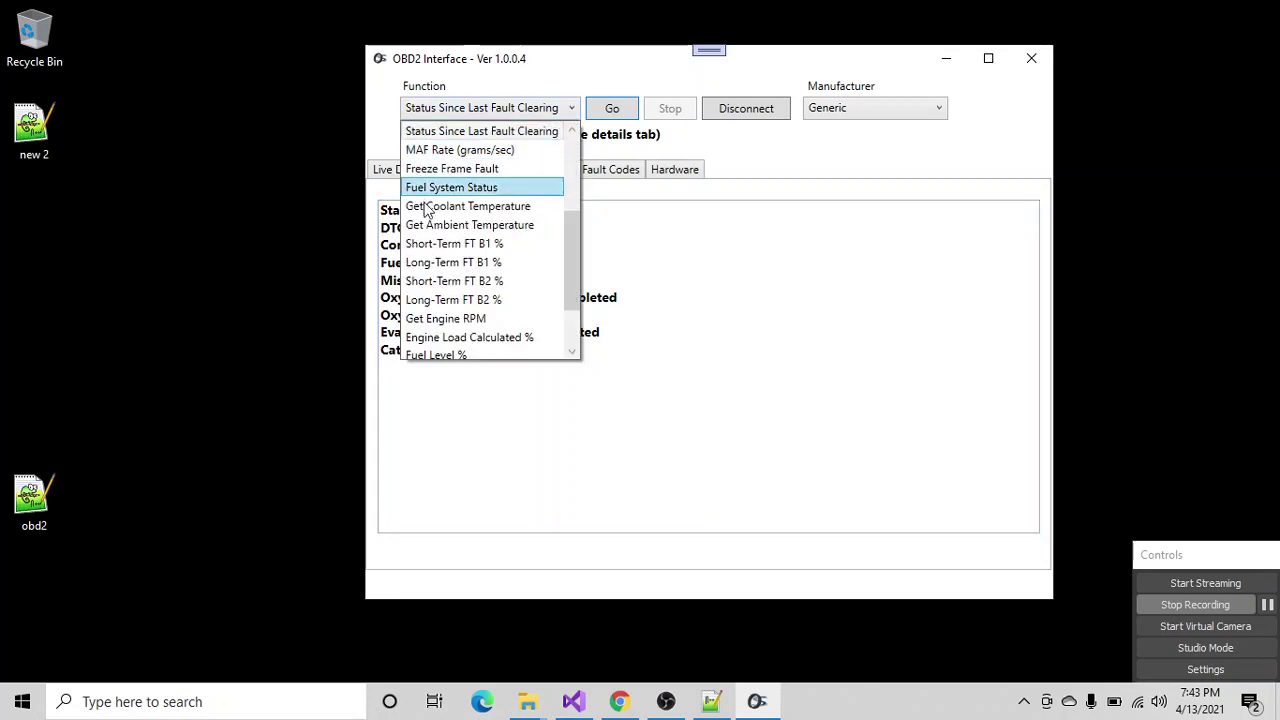
scroll(460, 282, "up", 3)
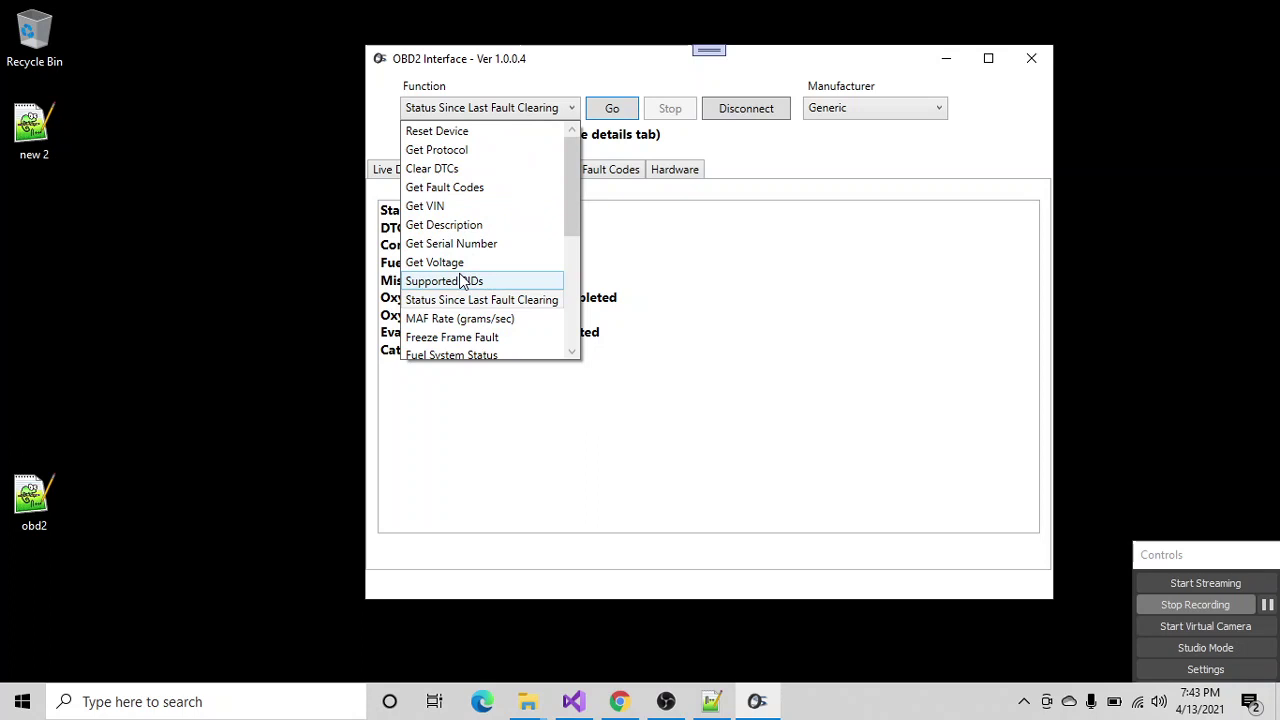
left_click(450, 187)
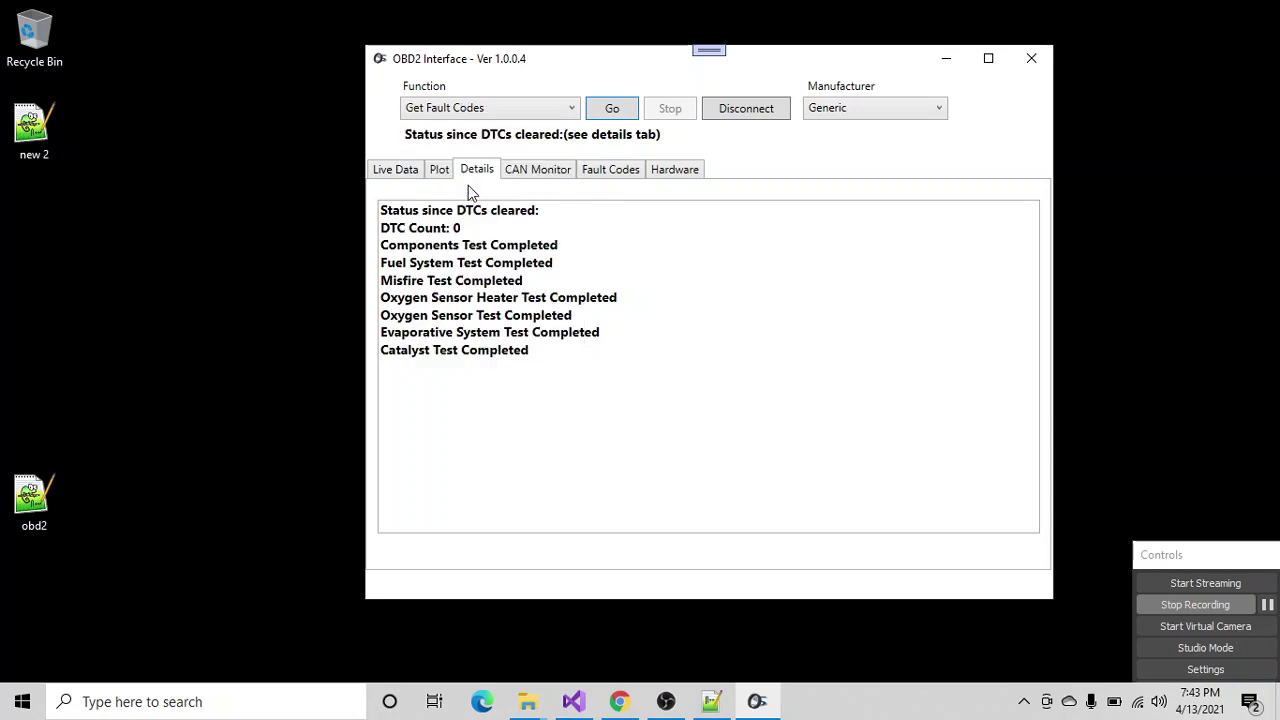
left_click(614, 112)
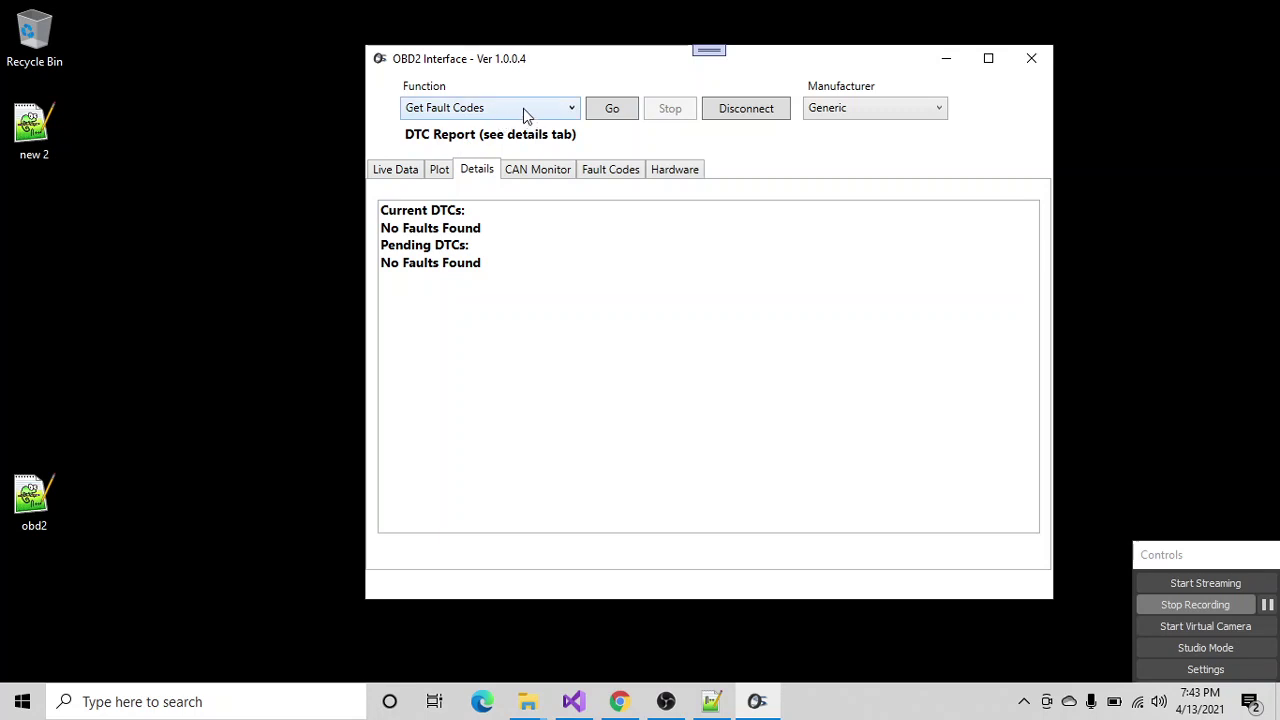
- Return to the live data readout, run it again to view the current engine values, and stop it
left_click(404, 170)
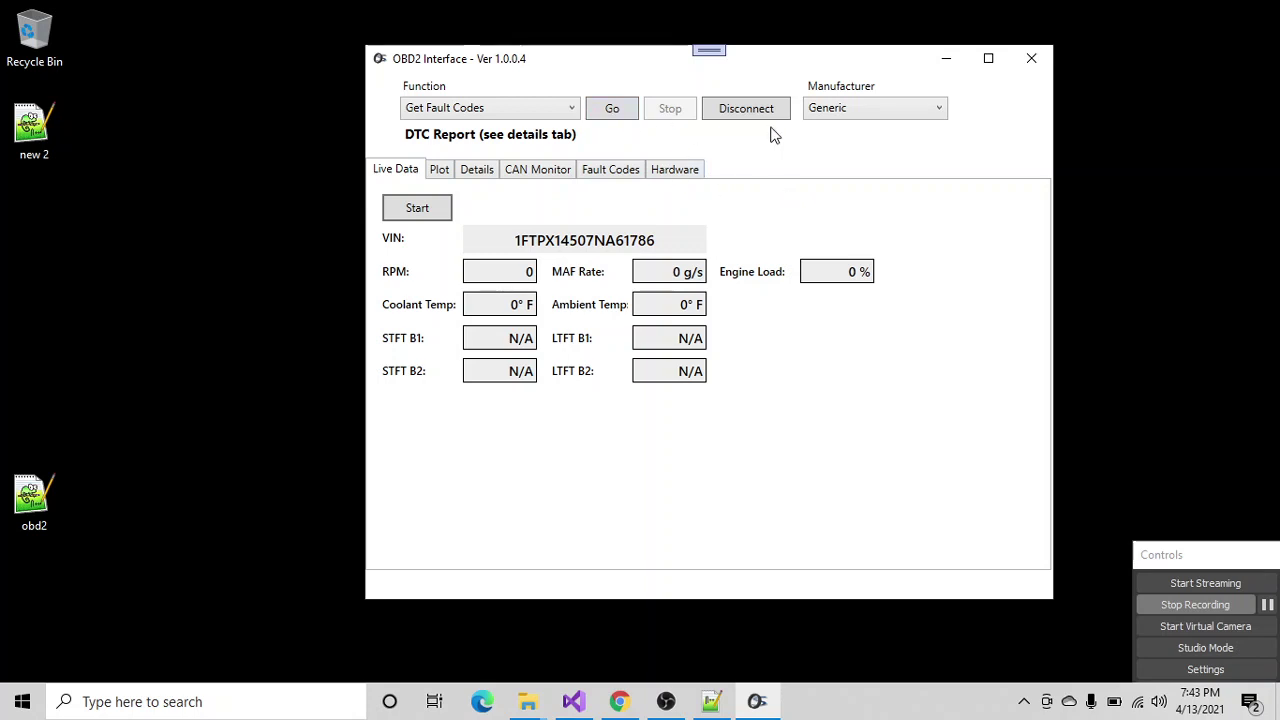
left_click(573, 110)
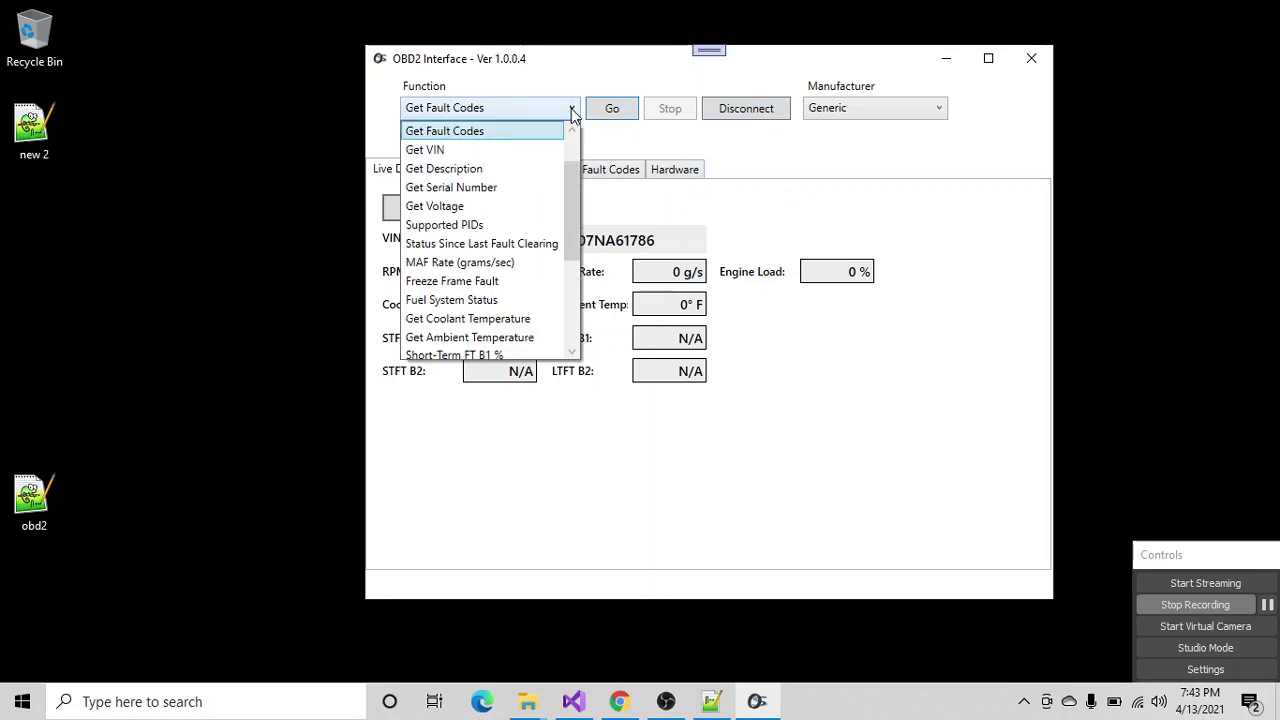
left_click(612, 109)
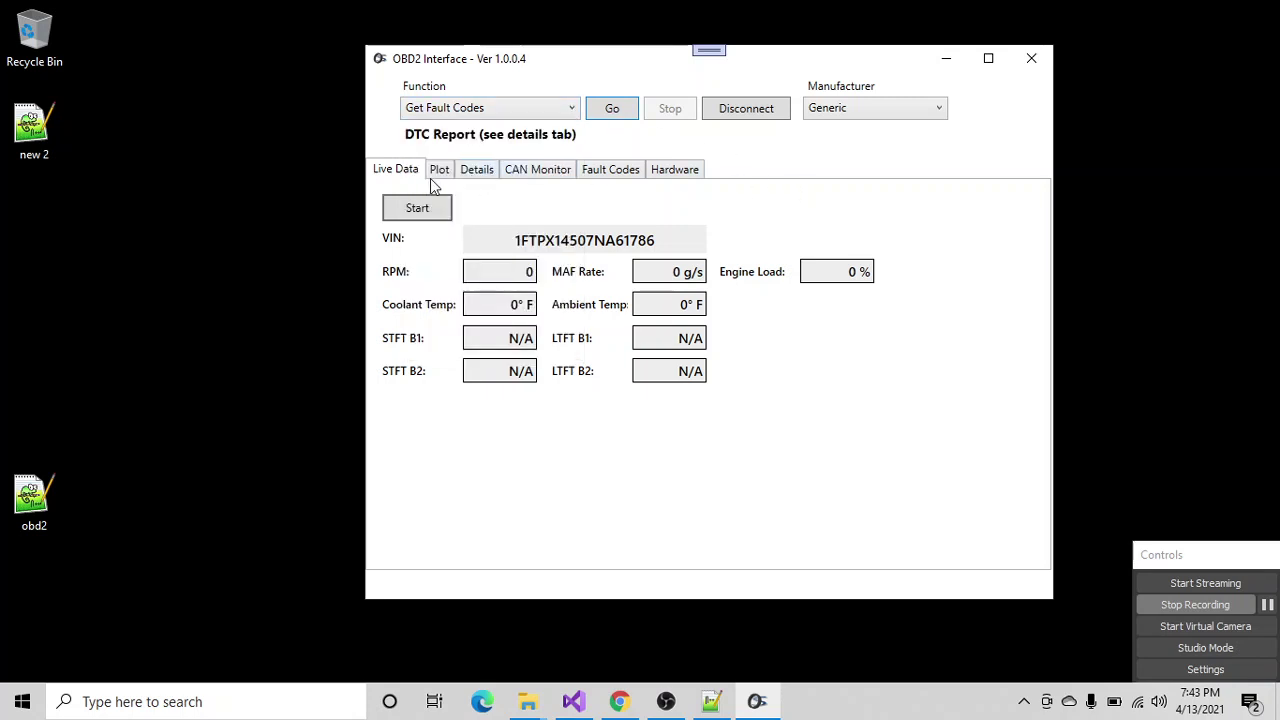
left_click(428, 206)
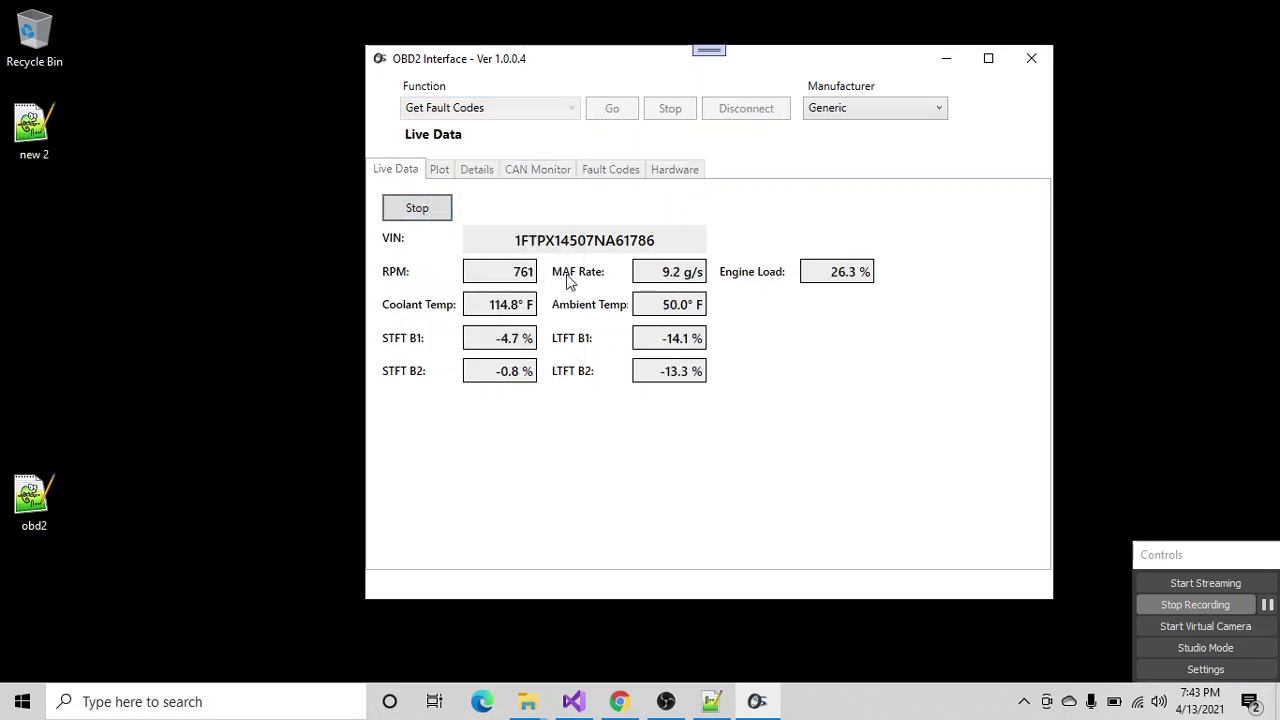
left_click(417, 207)
- Disconnect from the vehicle and reconnect, accepting the connection checklist
left_click(746, 108)
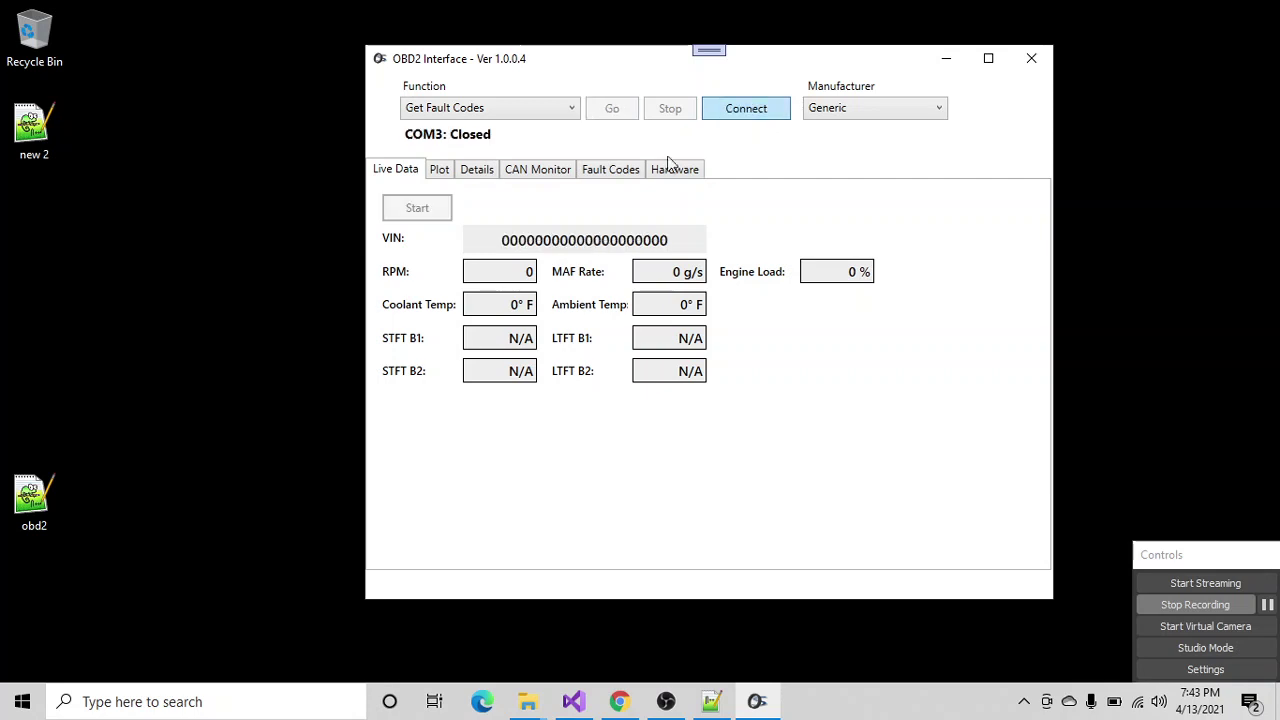
left_click(706, 115)
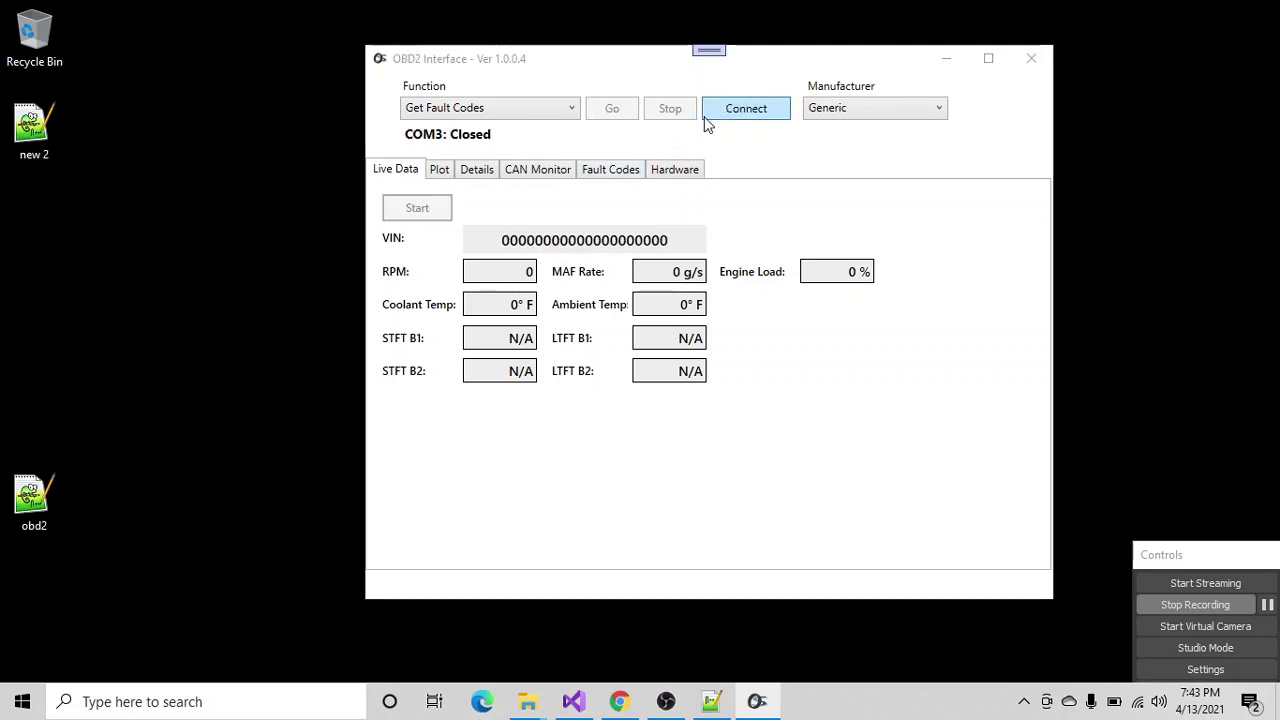
left_click(652, 421)
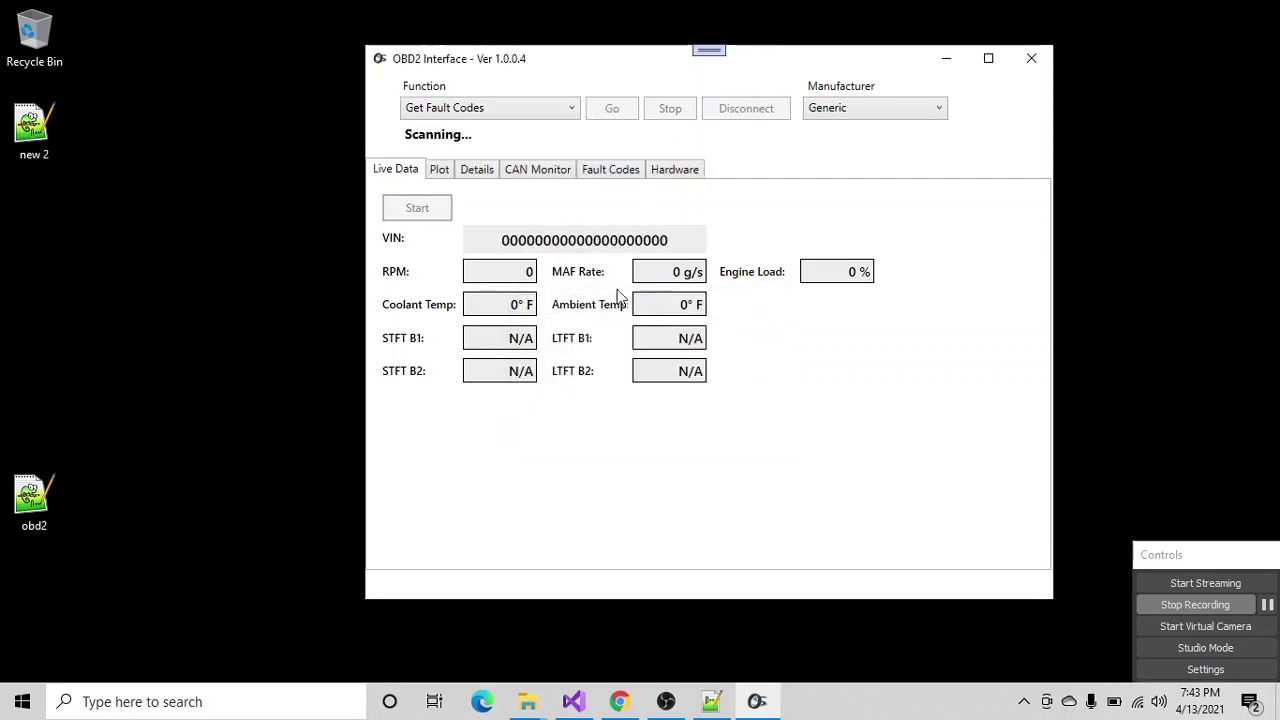
- Start and stop the live data readout on the new connection, and open the fault code lookup page
left_click(417, 208)
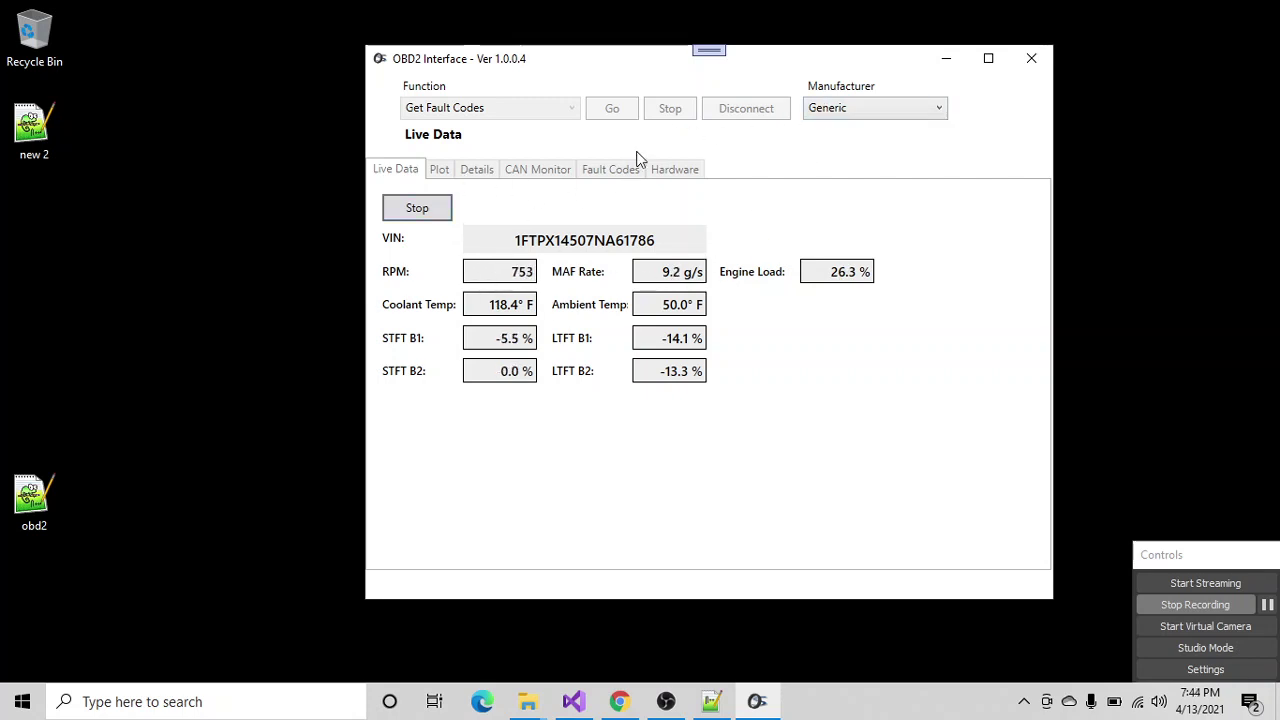
left_click(420, 216)
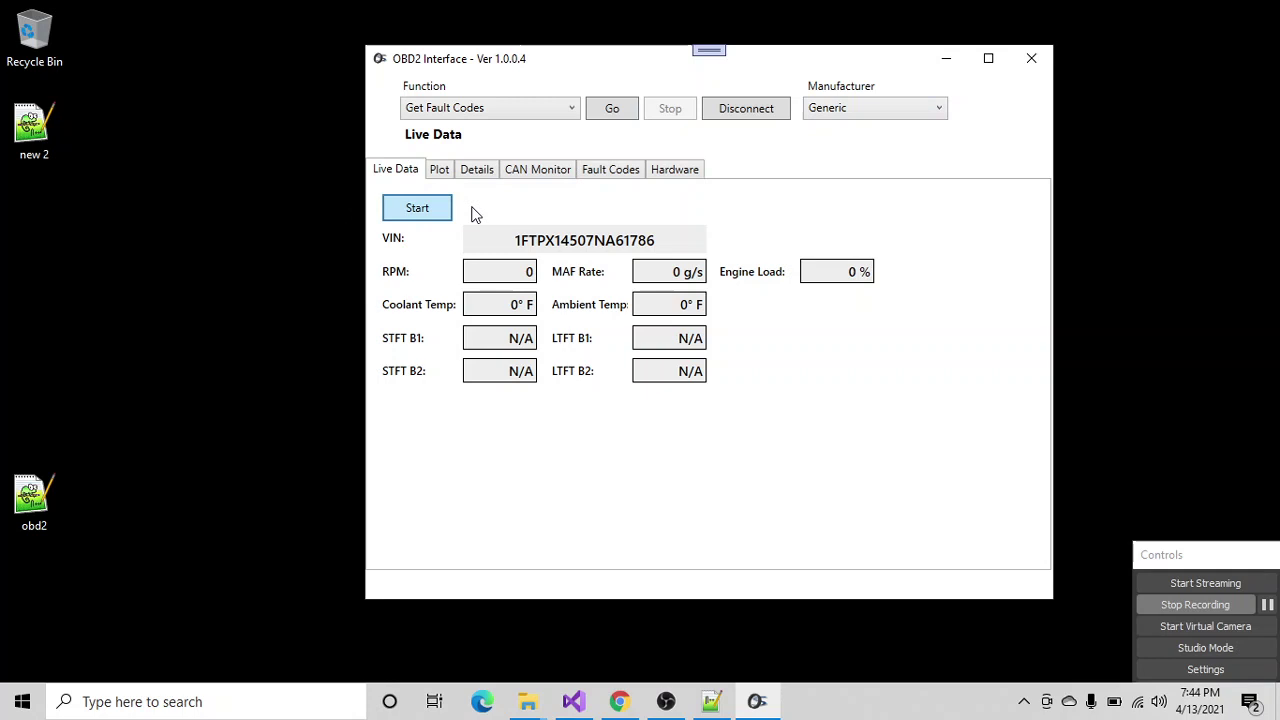
left_click(610, 172)
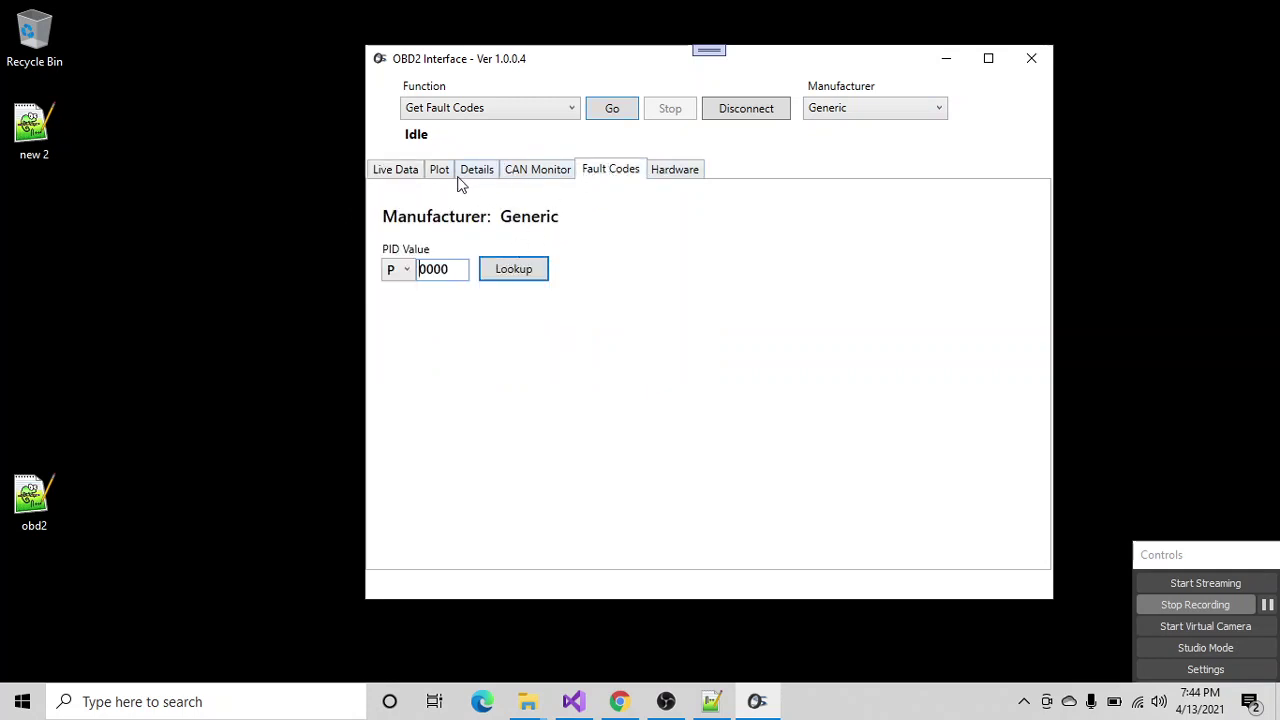
- Run the Get Fault Codes function again and keep the manufacturer set to Generic
left_click(597, 113)
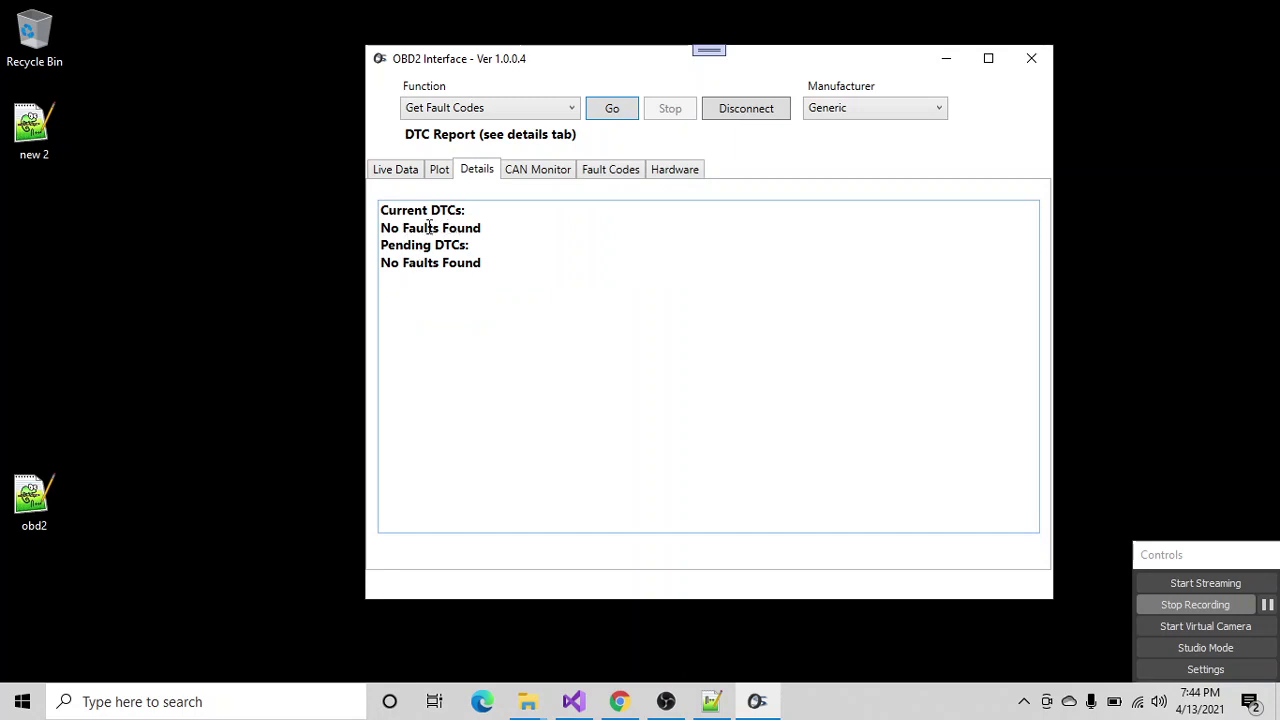
left_click(846, 116)
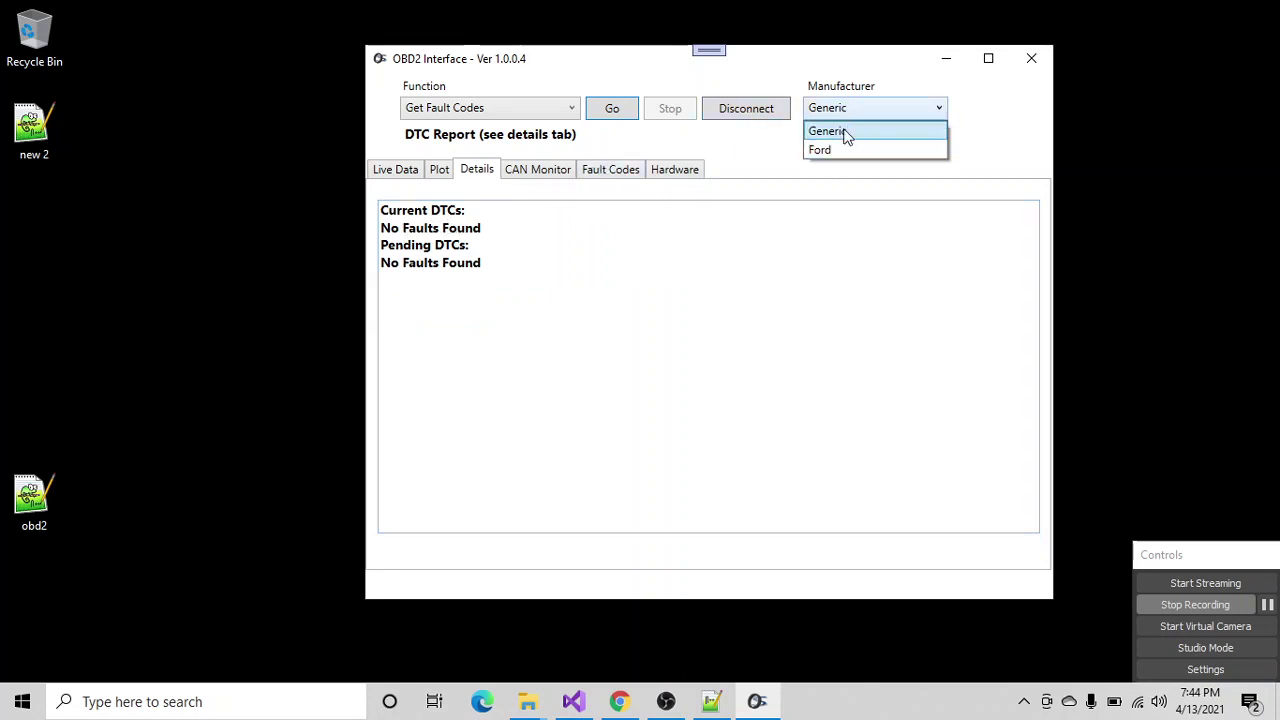
left_click(840, 130)
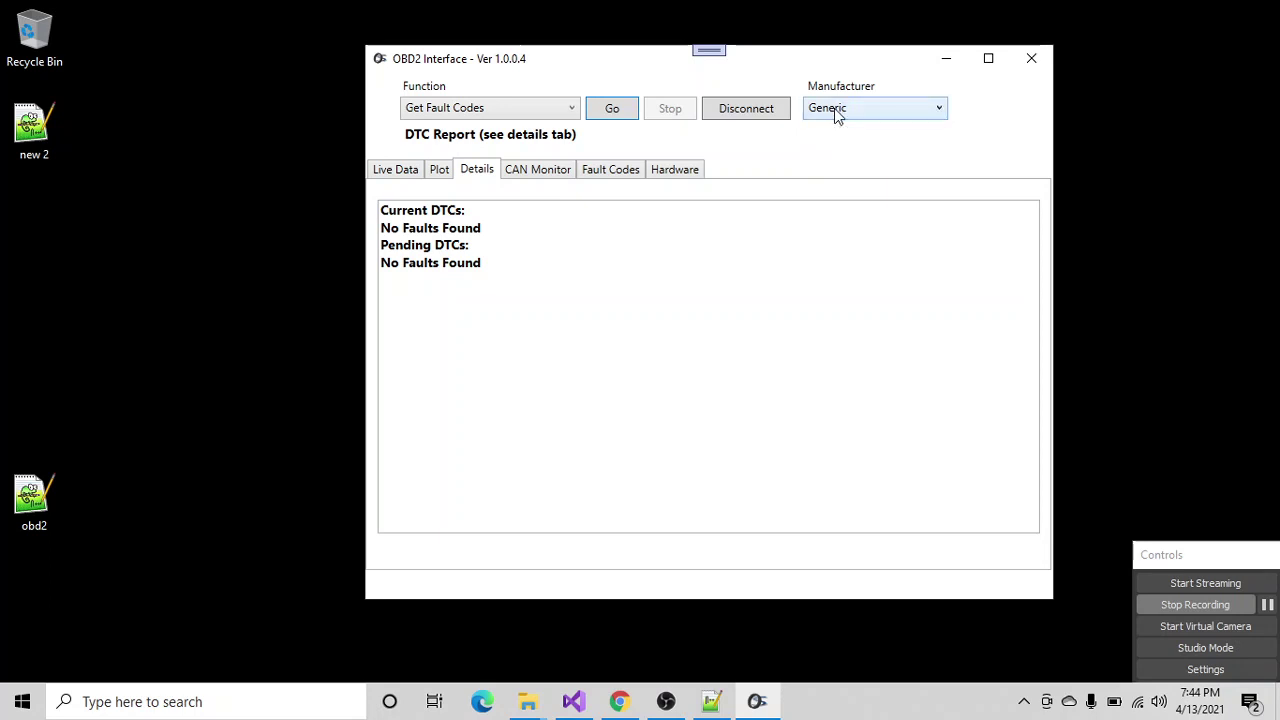
- Look up fault code P0420 on the fault code page with Generic as the manufacturer
left_click(613, 176)
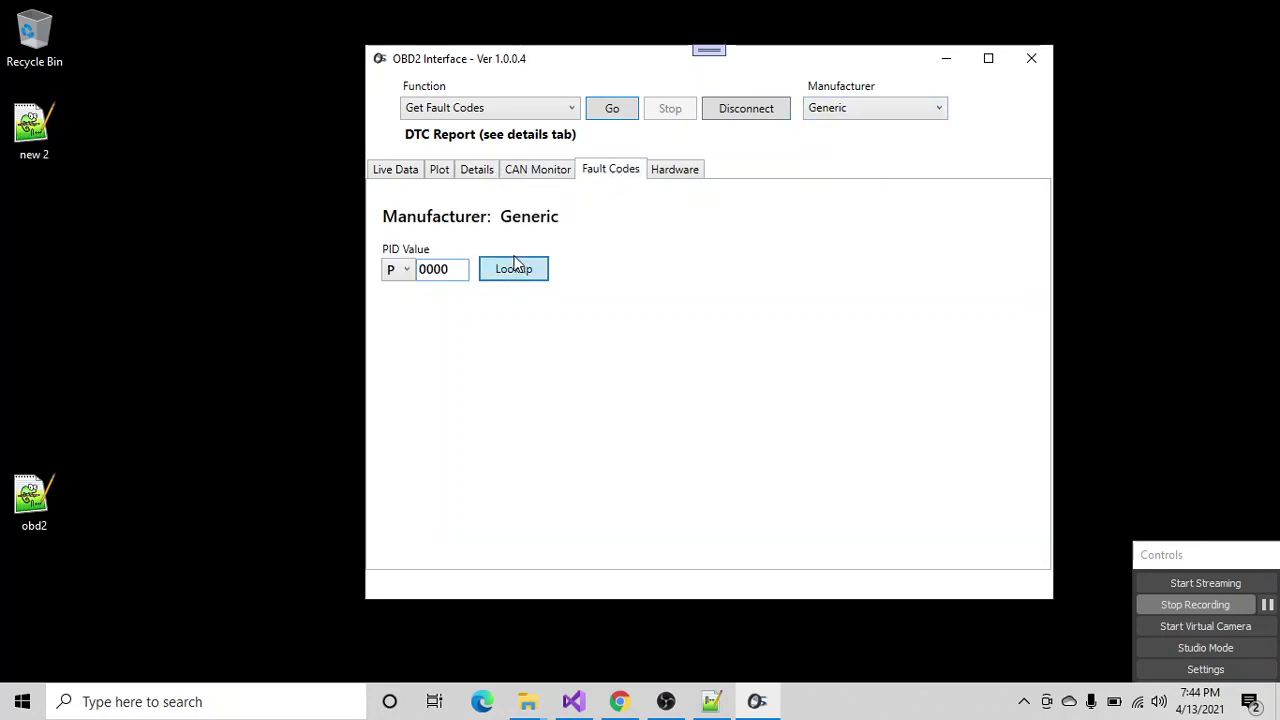
left_click(852, 111)
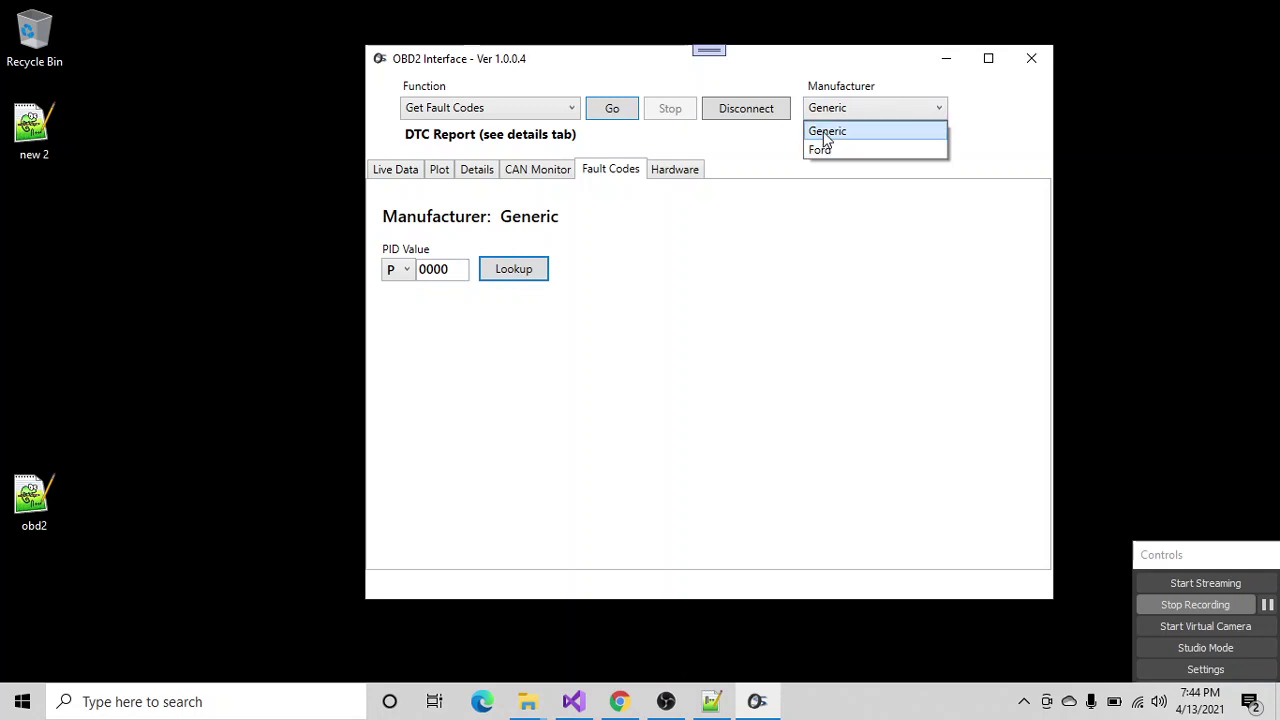
left_click(825, 131)
double_click(433, 270)
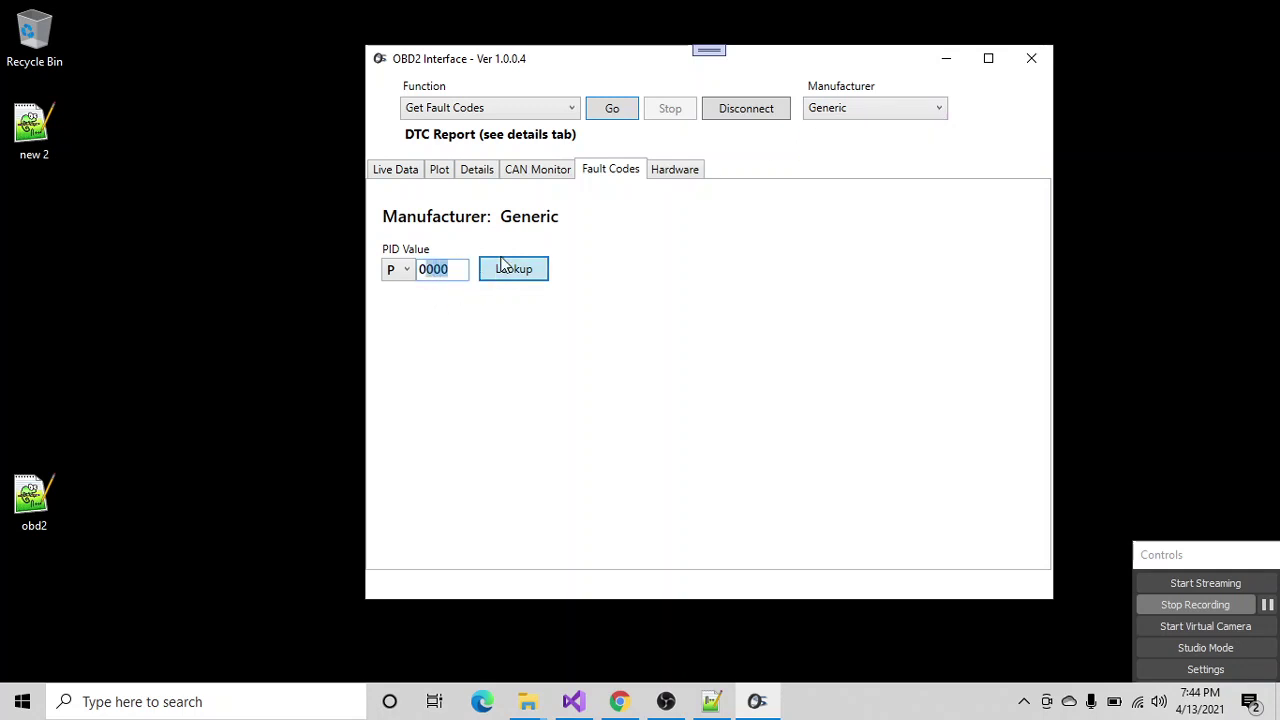
type("42")
left_click(525, 275)
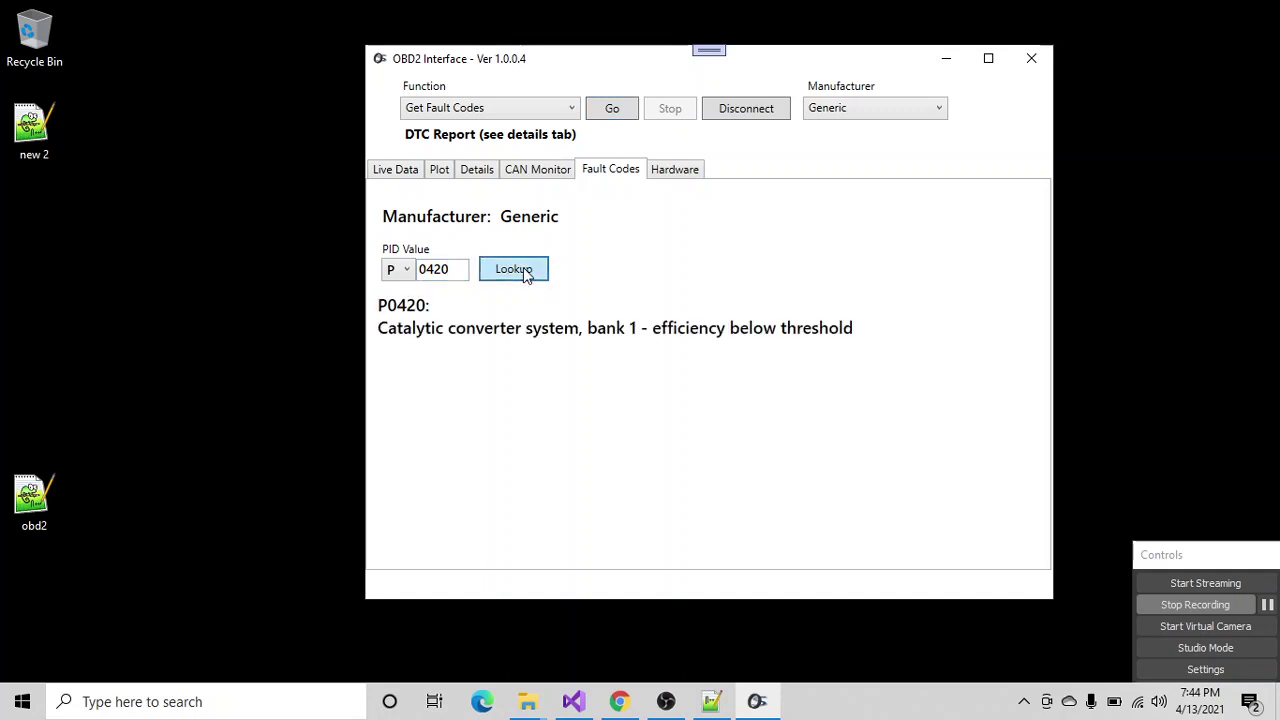
- Look up the generic descriptions of fault codes P0333 and P0328
double_click(427, 270)
type("0333")
left_click(505, 272)
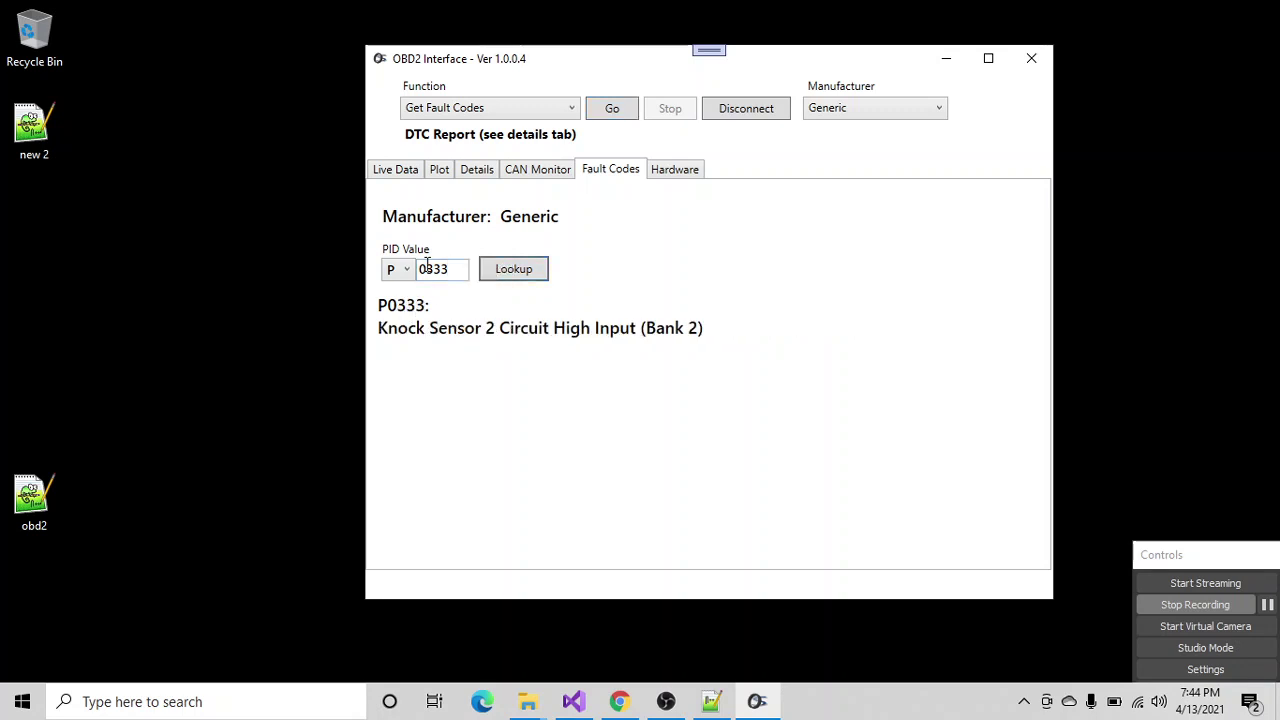
left_click_drag(434, 270, 442, 262)
type("28")
left_click(512, 272)
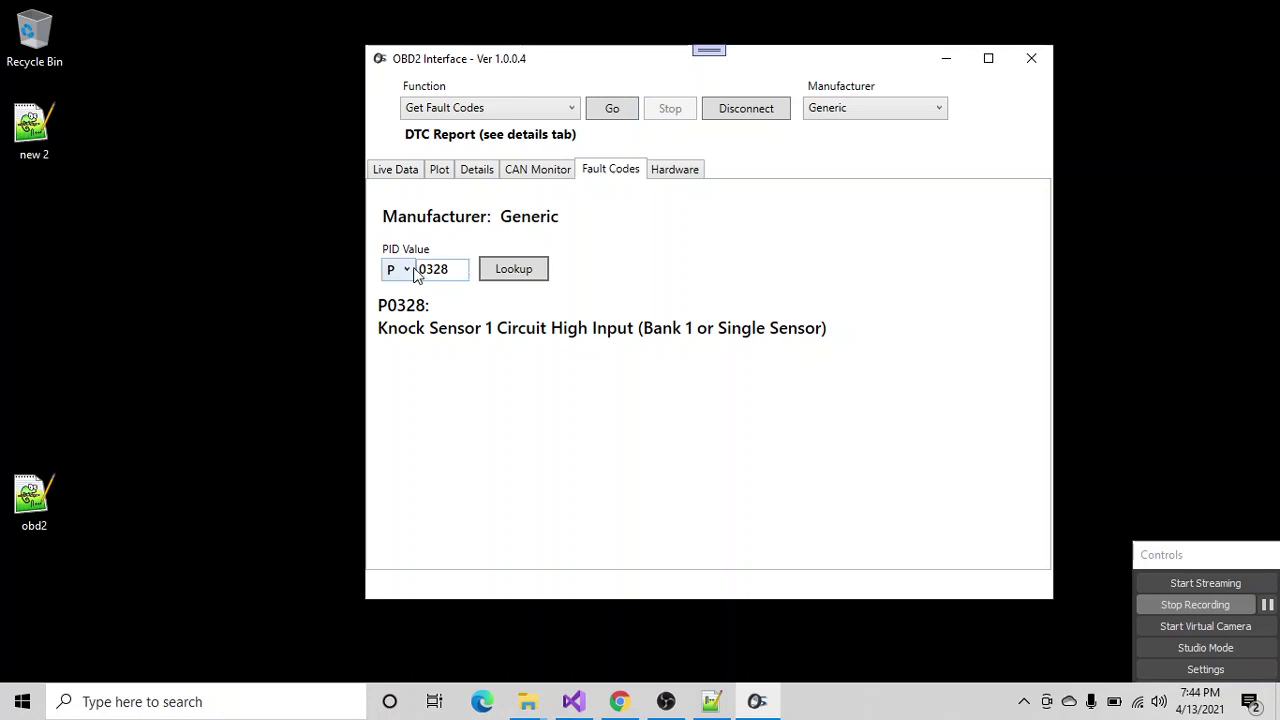
- Look up fault code P1051 under the Generic manufacturer, and repeat the lookup with the manufacturer set to Ford
left_click_drag(421, 268, 484, 268)
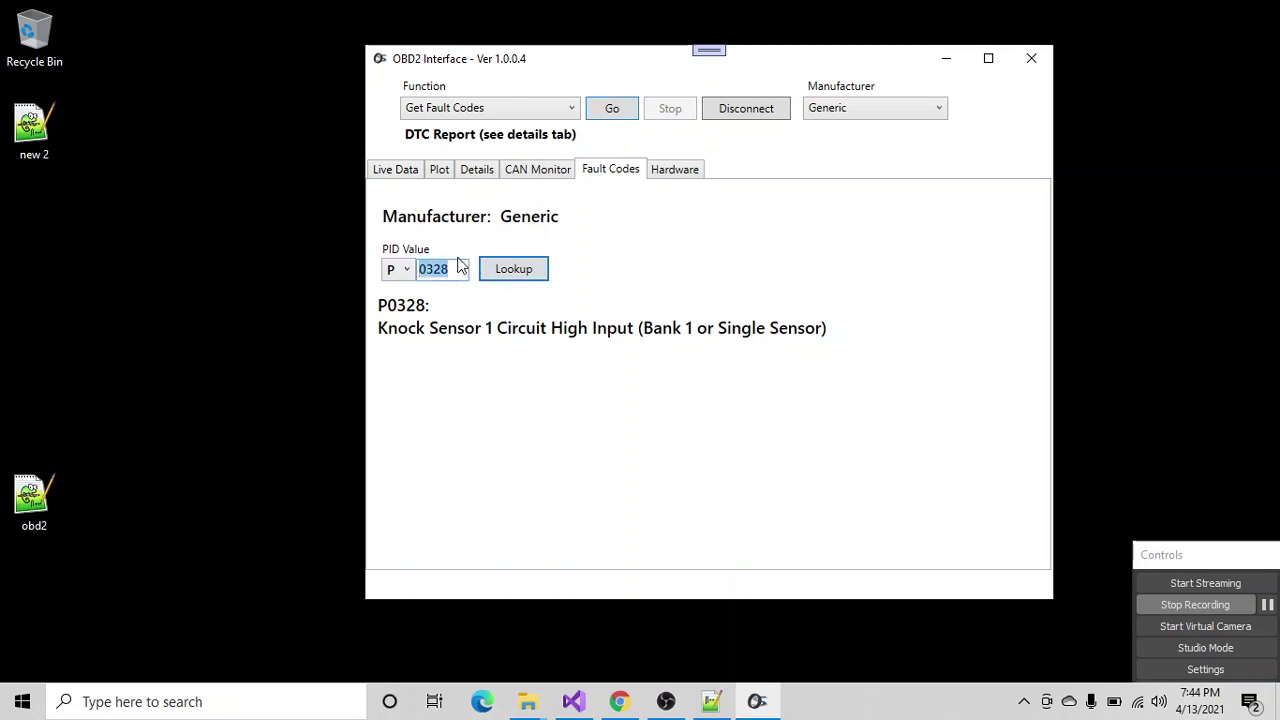
type("1051")
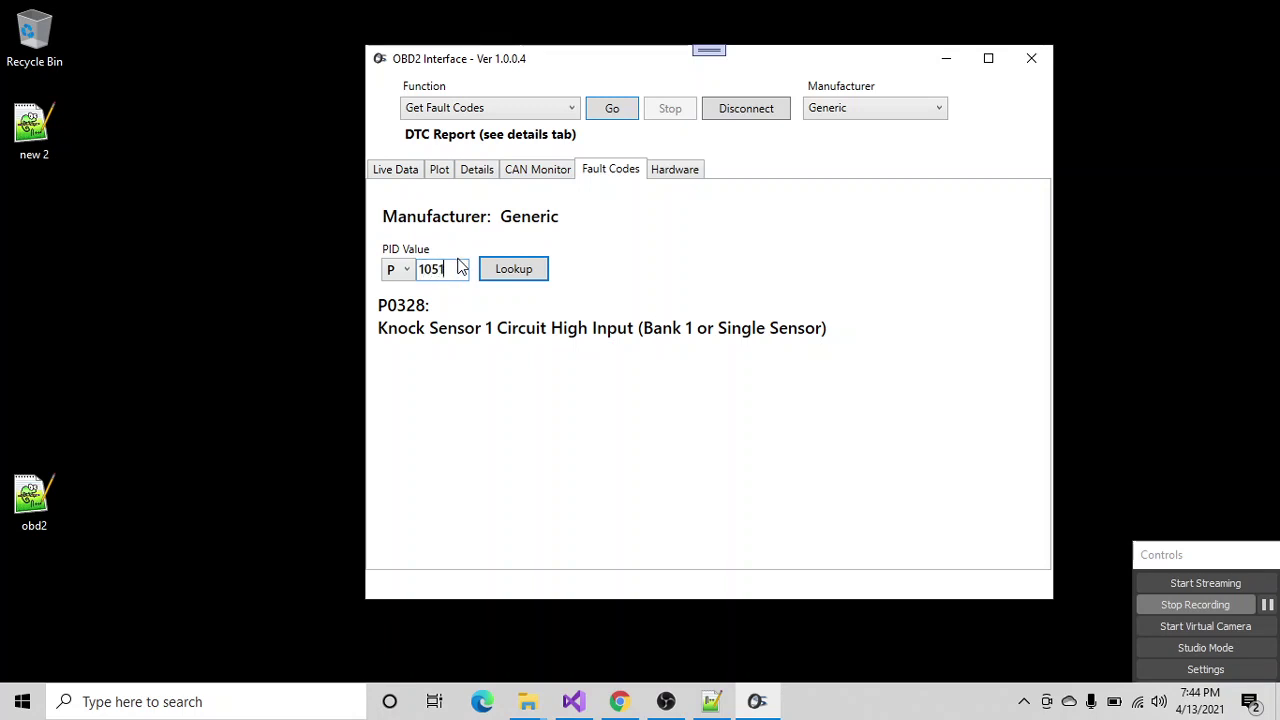
left_click(523, 269)
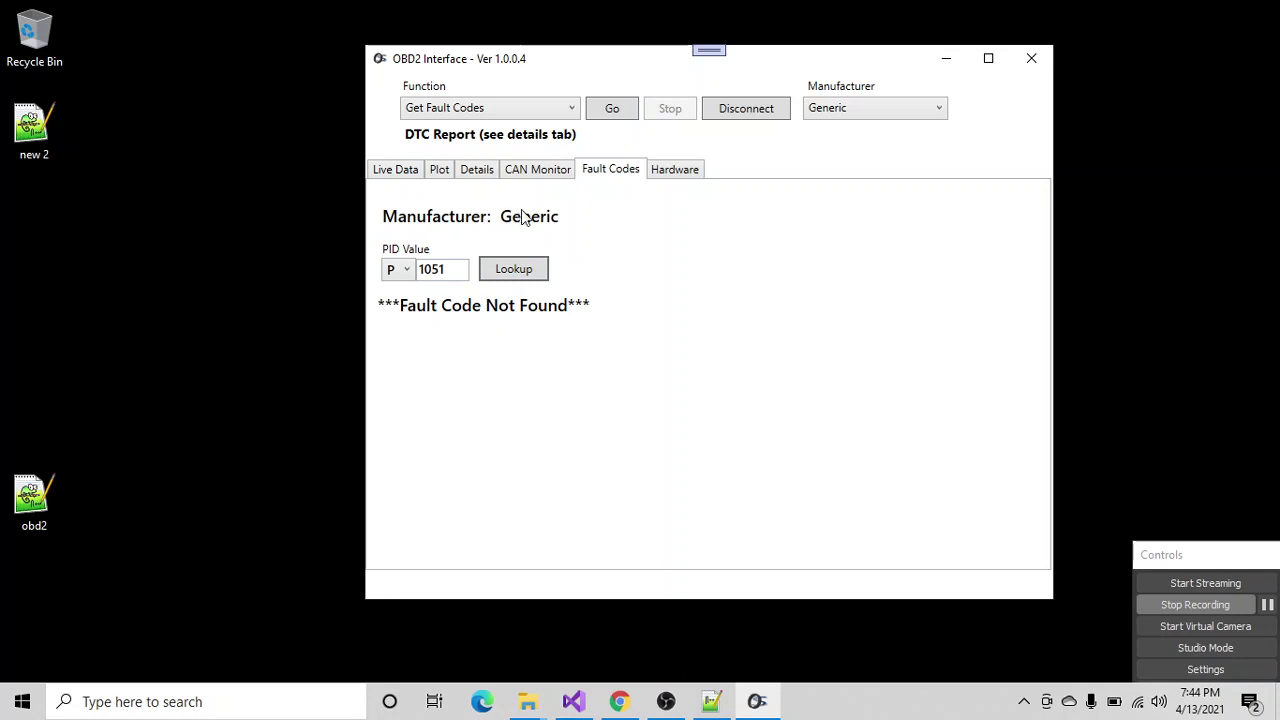
left_click(840, 107)
left_click(819, 148)
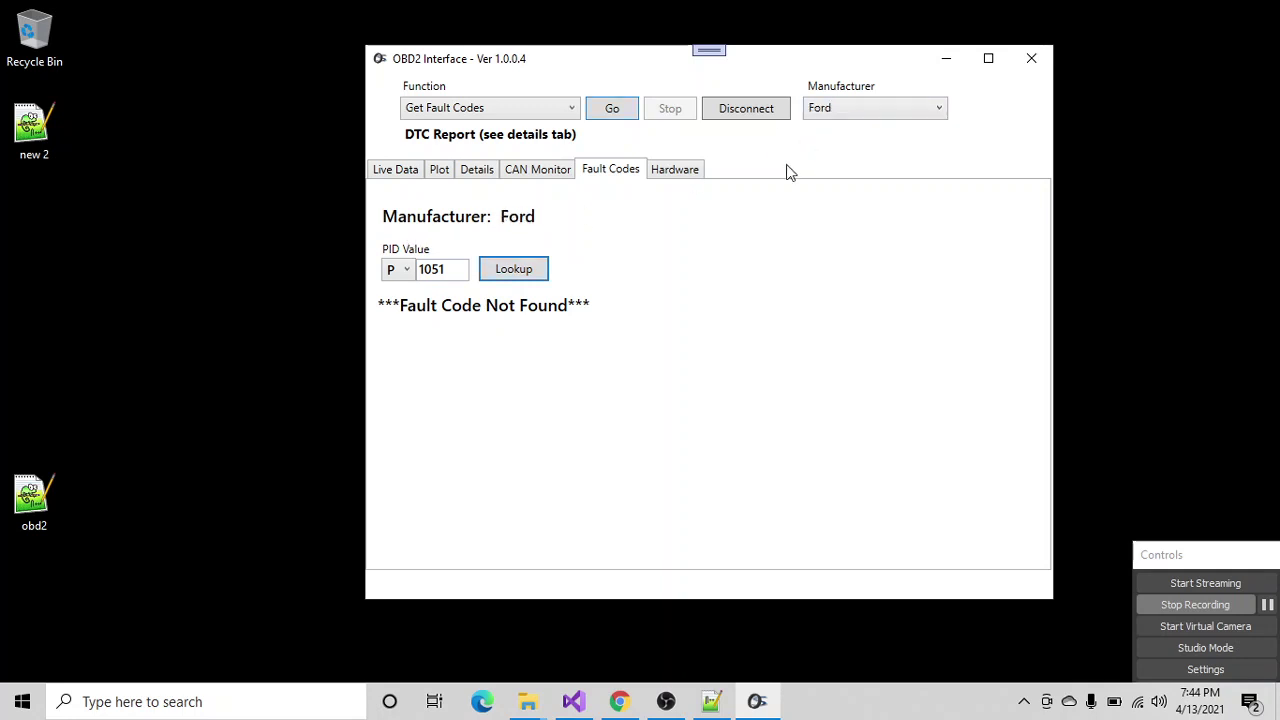
left_click(516, 279)
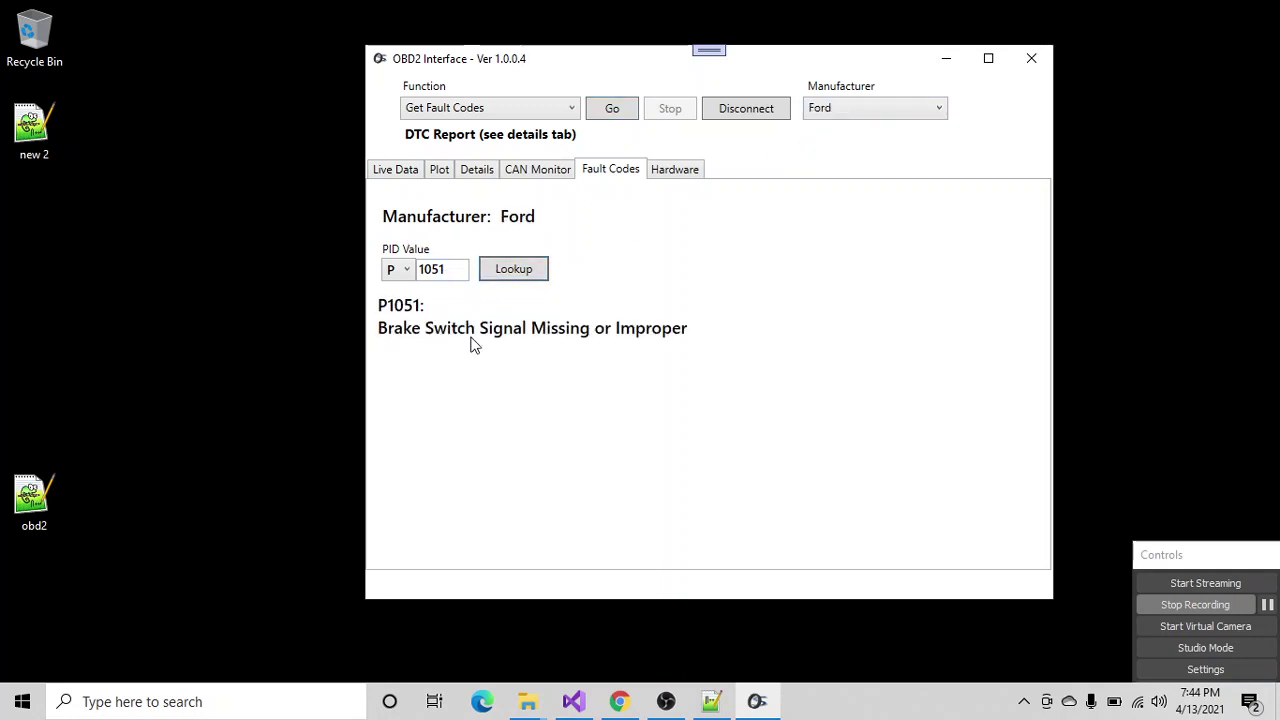
- Look up fault code P1039 for Ford, and repeat the lookup with the manufacturer set back to Generic
double_click(441, 268)
type("39")
left_click(513, 270)
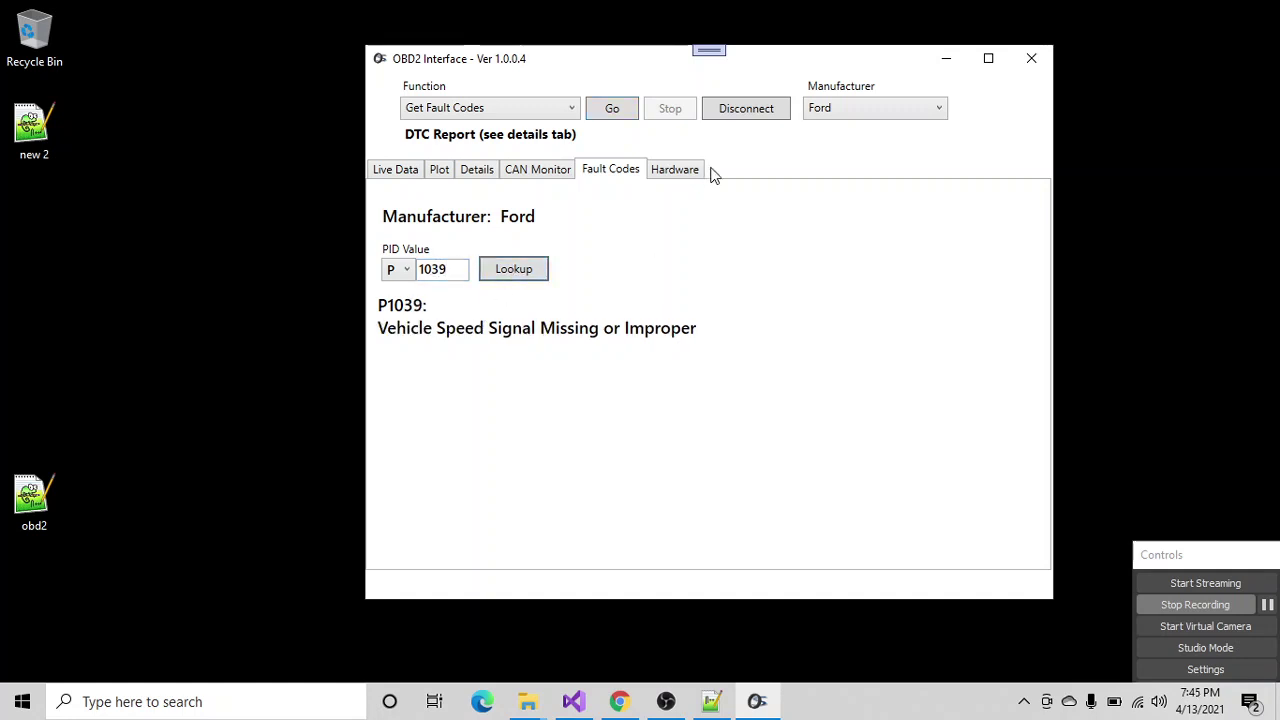
left_click(830, 110)
left_click(818, 130)
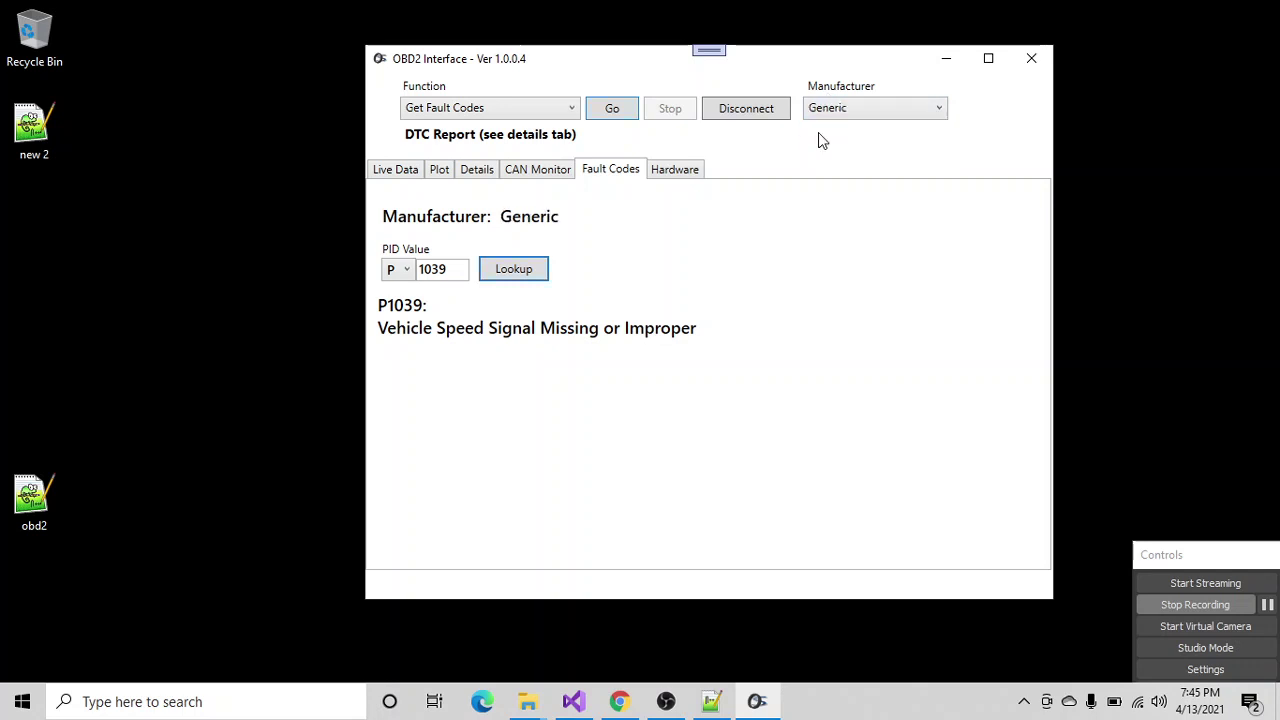
left_click(509, 274)
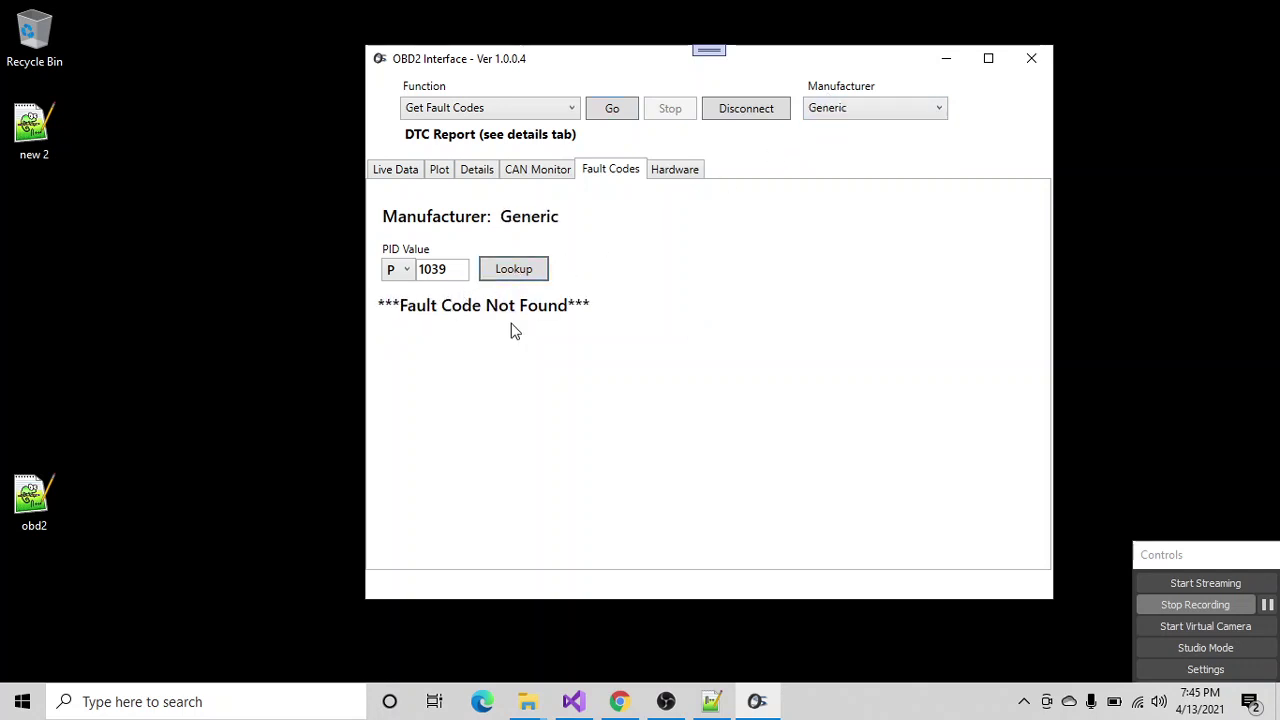
left_click(831, 110)
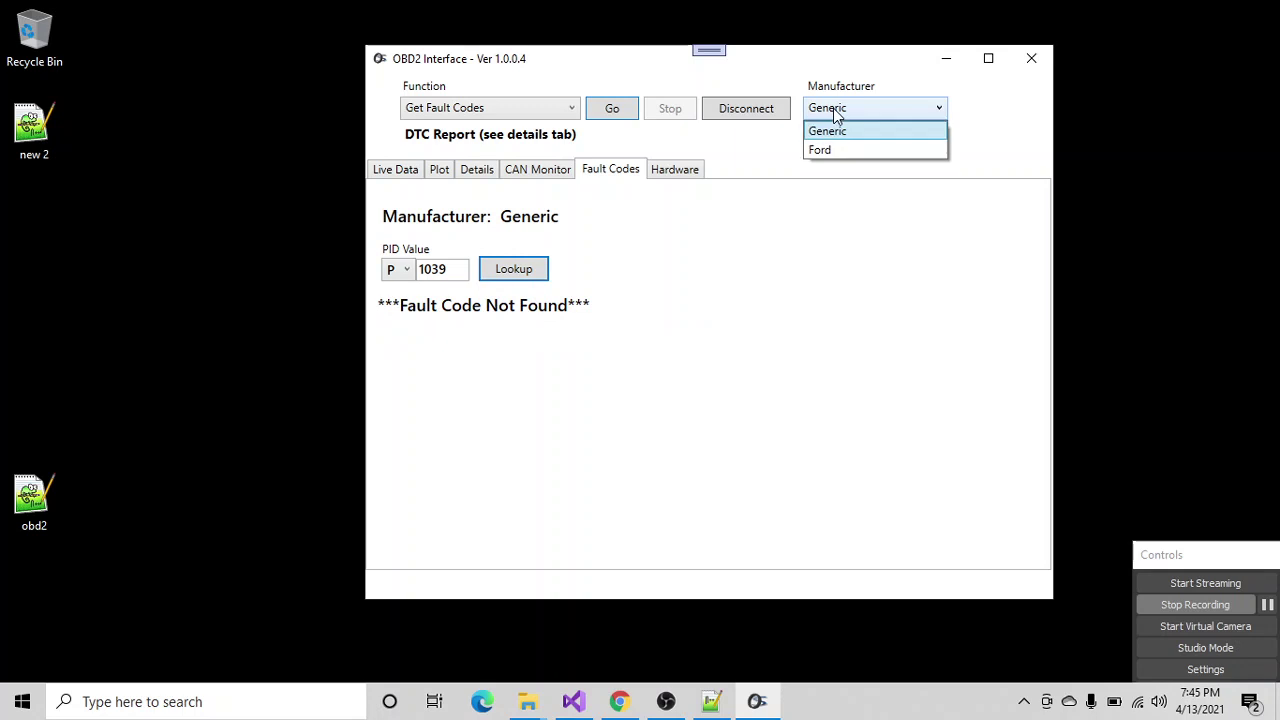
left_click(833, 108)
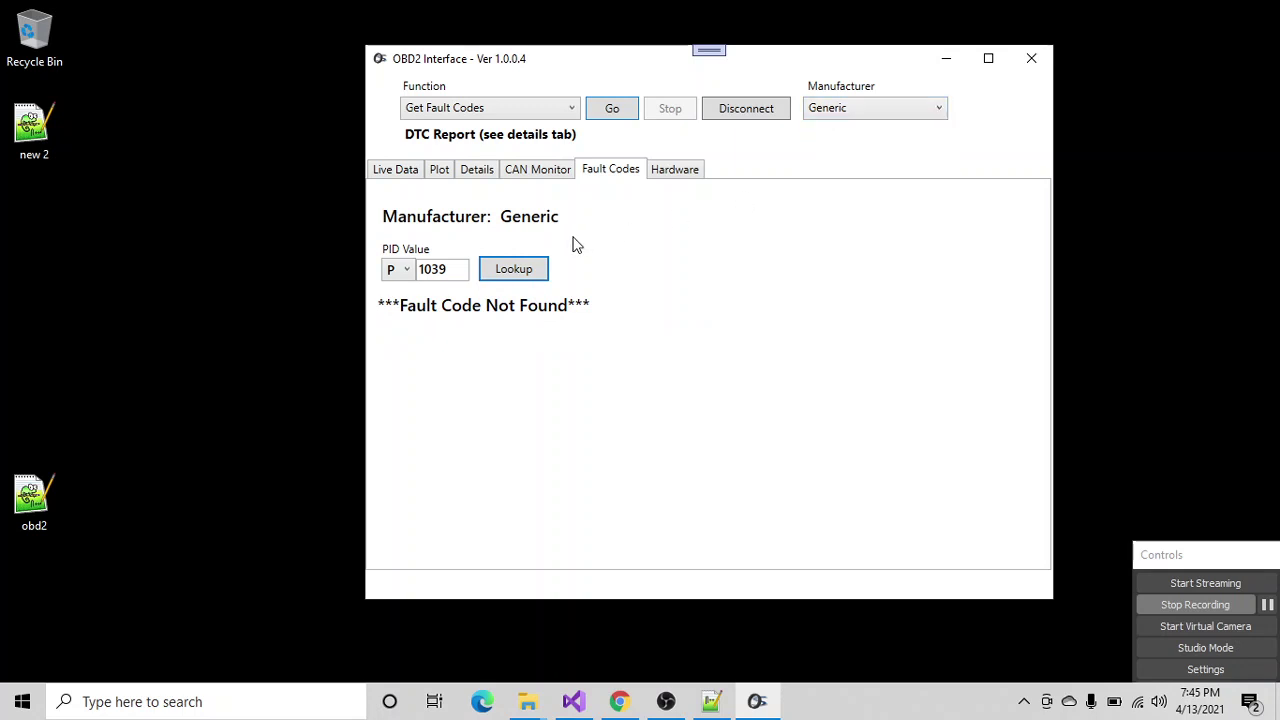
- Open the CAN monitor, check its log view, and return to the monitor view
left_click(548, 175)
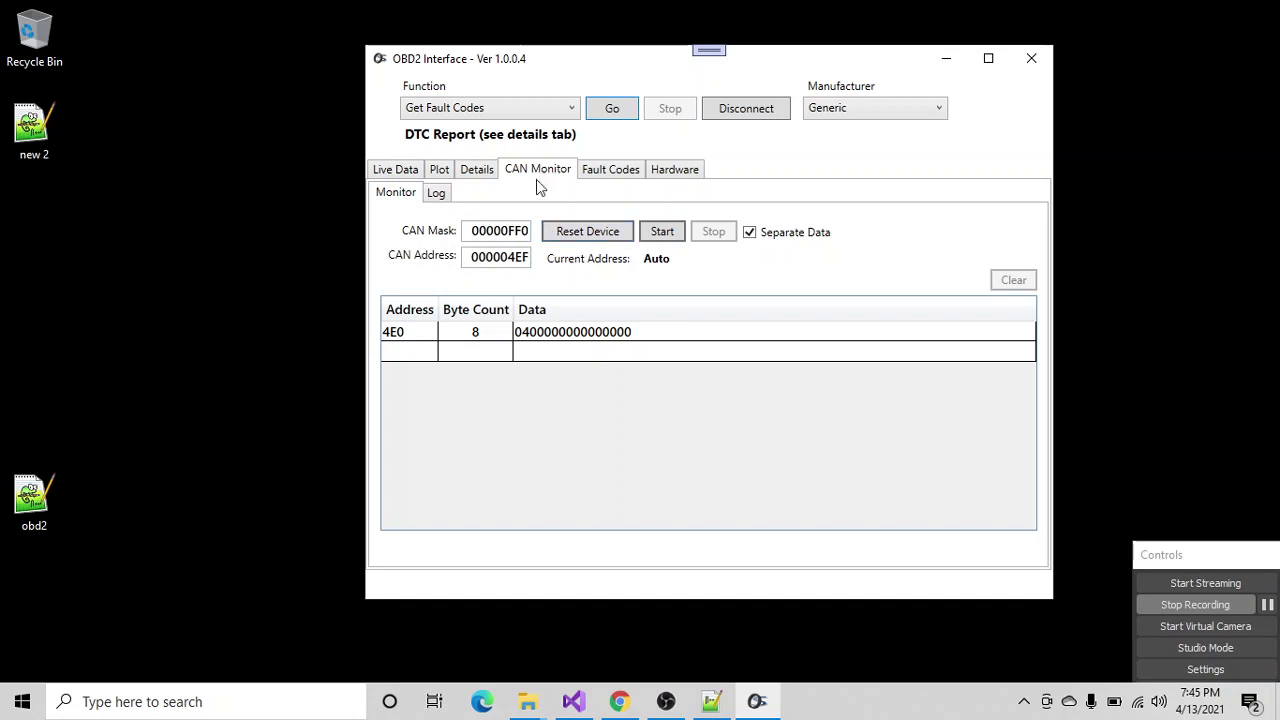
left_click(437, 195)
left_click(400, 194)
- Open the obd2 notes from the desktop in Notepad++, highlight the Impala and F150 CAN address entries, and return to OBD2 Interface
double_click(36, 497)
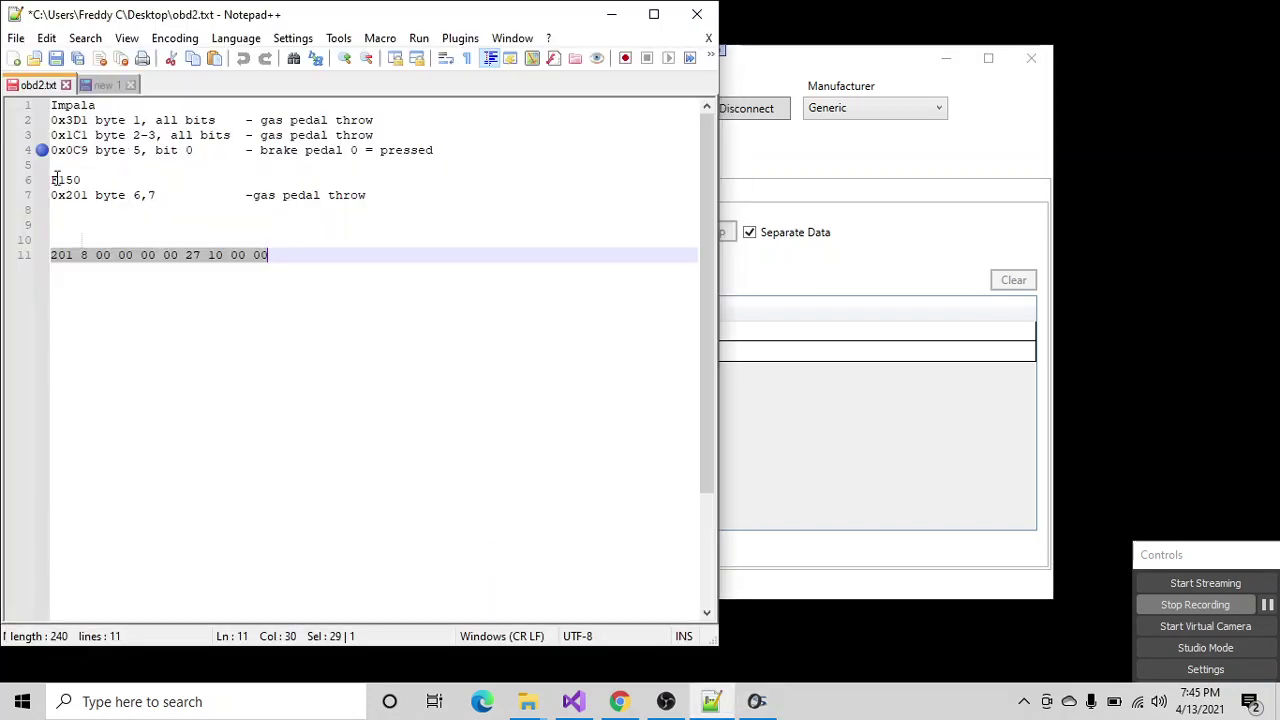
left_click_drag(50, 179, 377, 194)
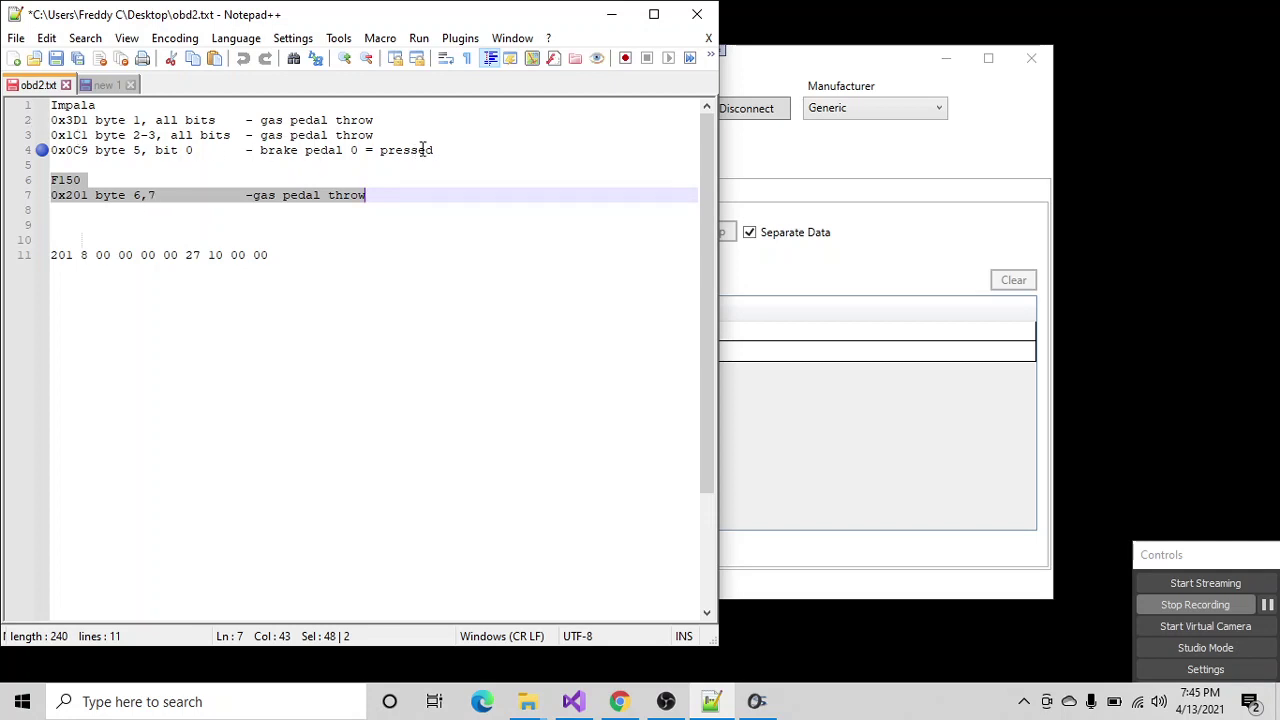
left_click_drag(445, 149, 51, 104)
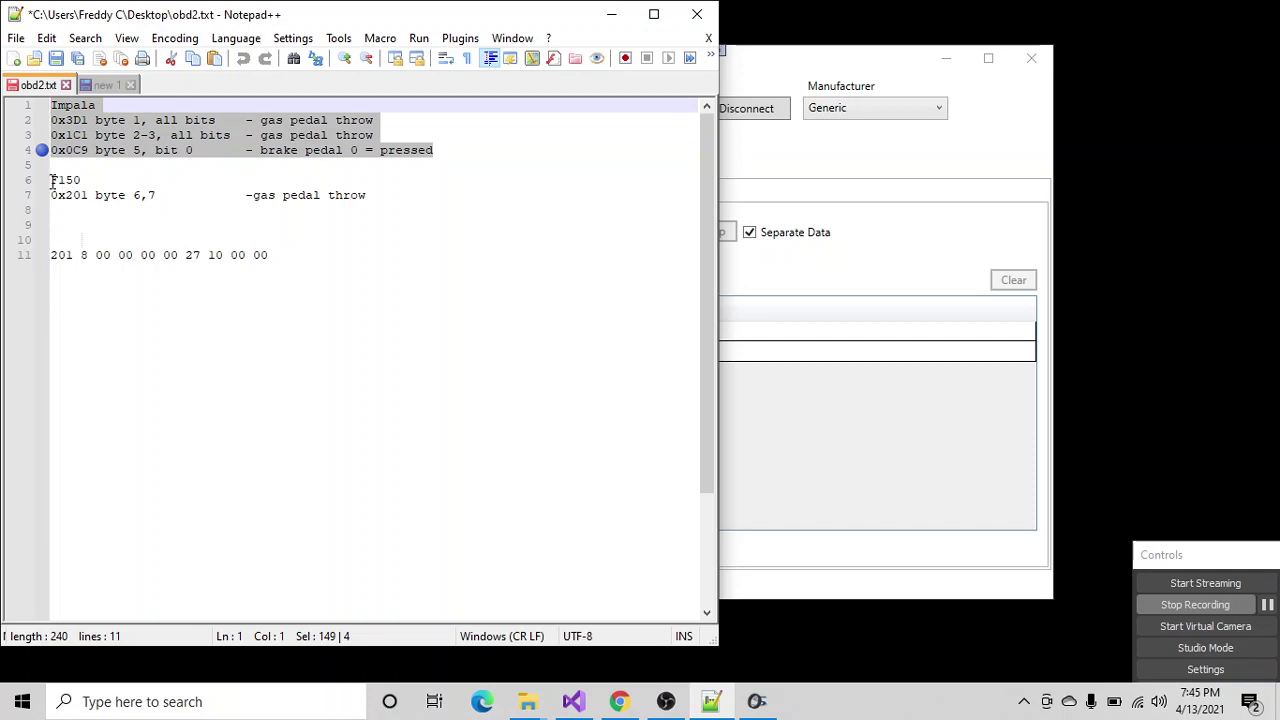
left_click_drag(51, 180, 381, 197)
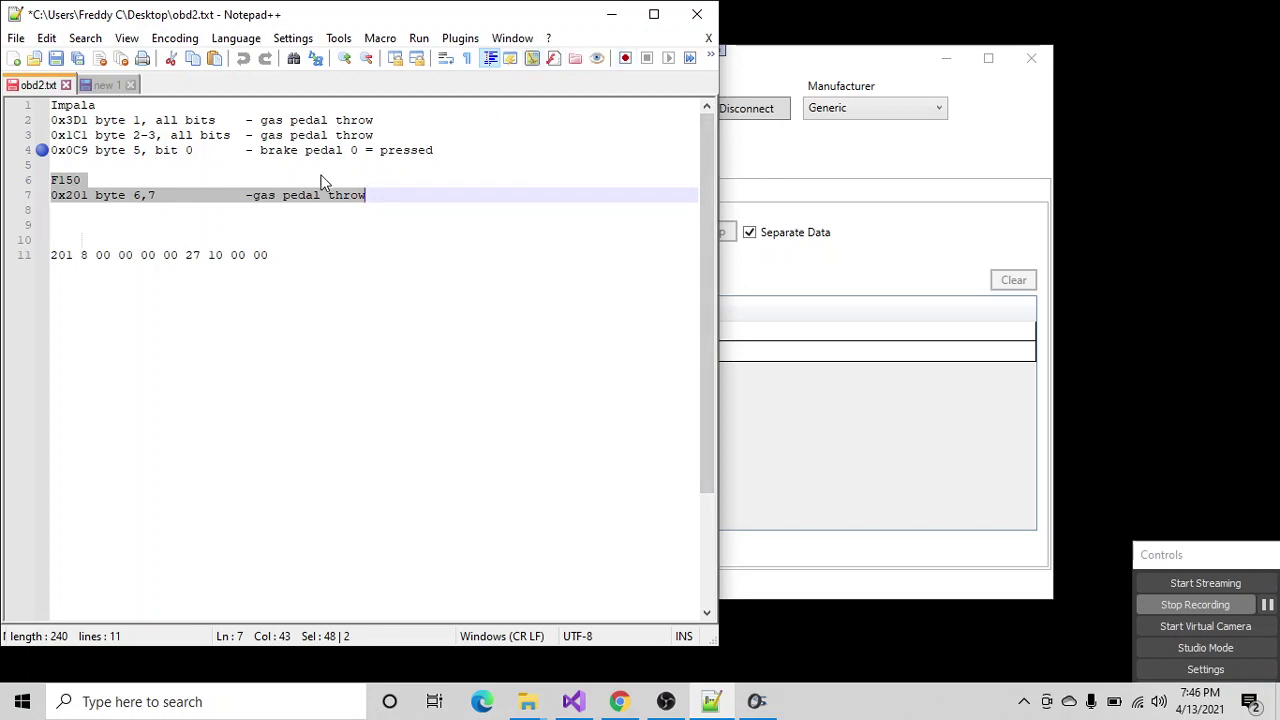
left_click(757, 163)
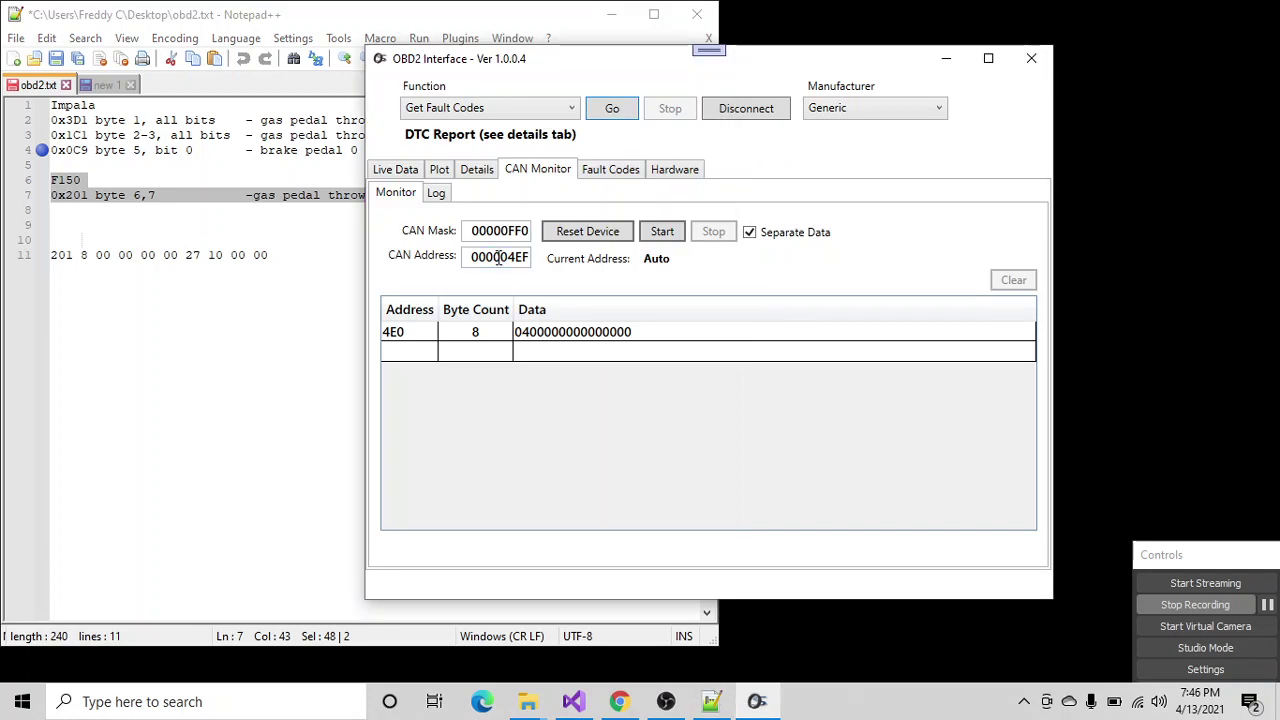
- Set the CAN address to 000007FF and start the CAN monitor
left_click_drag(472, 260, 528, 259)
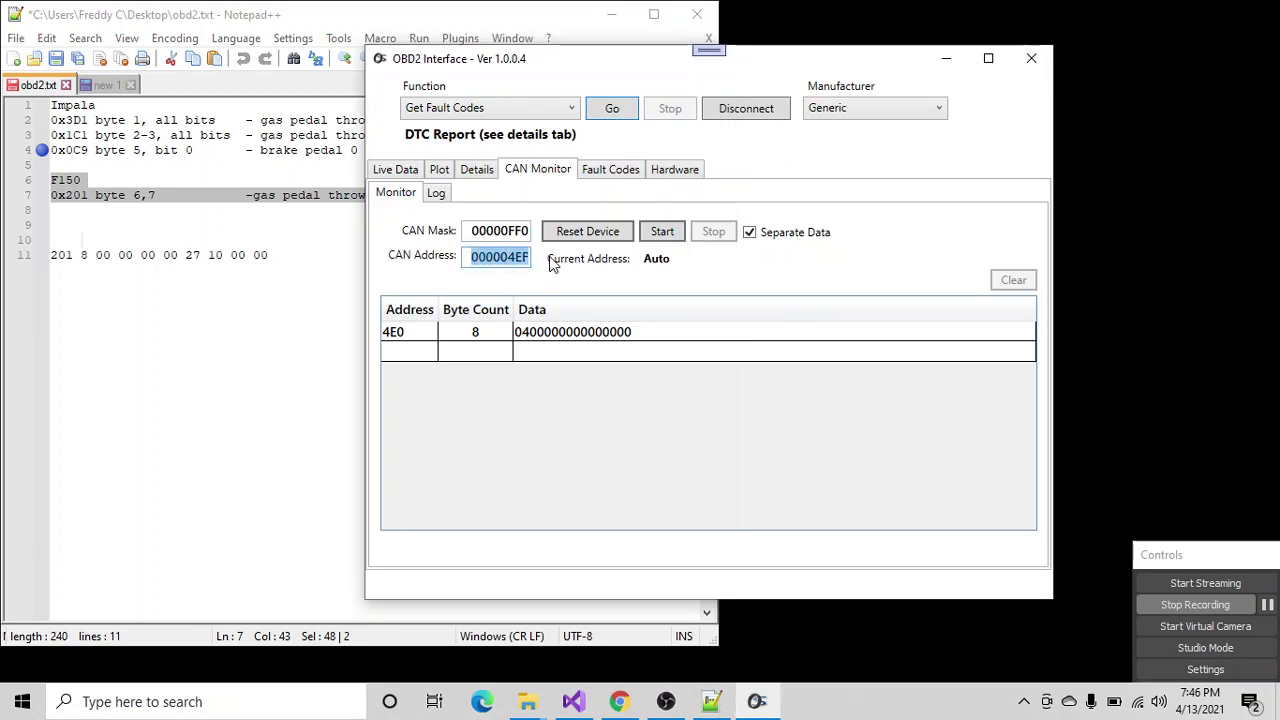
left_click(505, 260)
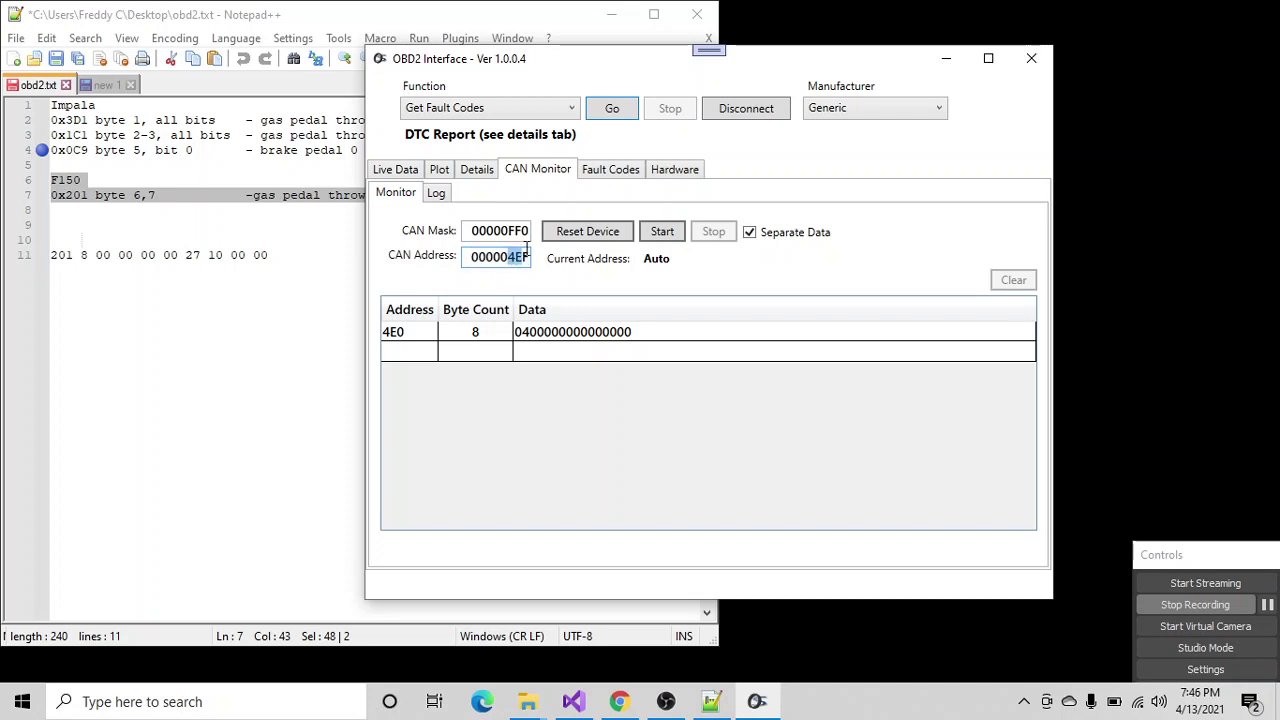
left_click_drag(510, 260, 541, 260)
type("FD")
left_click_drag(516, 260, 579, 263)
type("7FF")
left_click(658, 231)
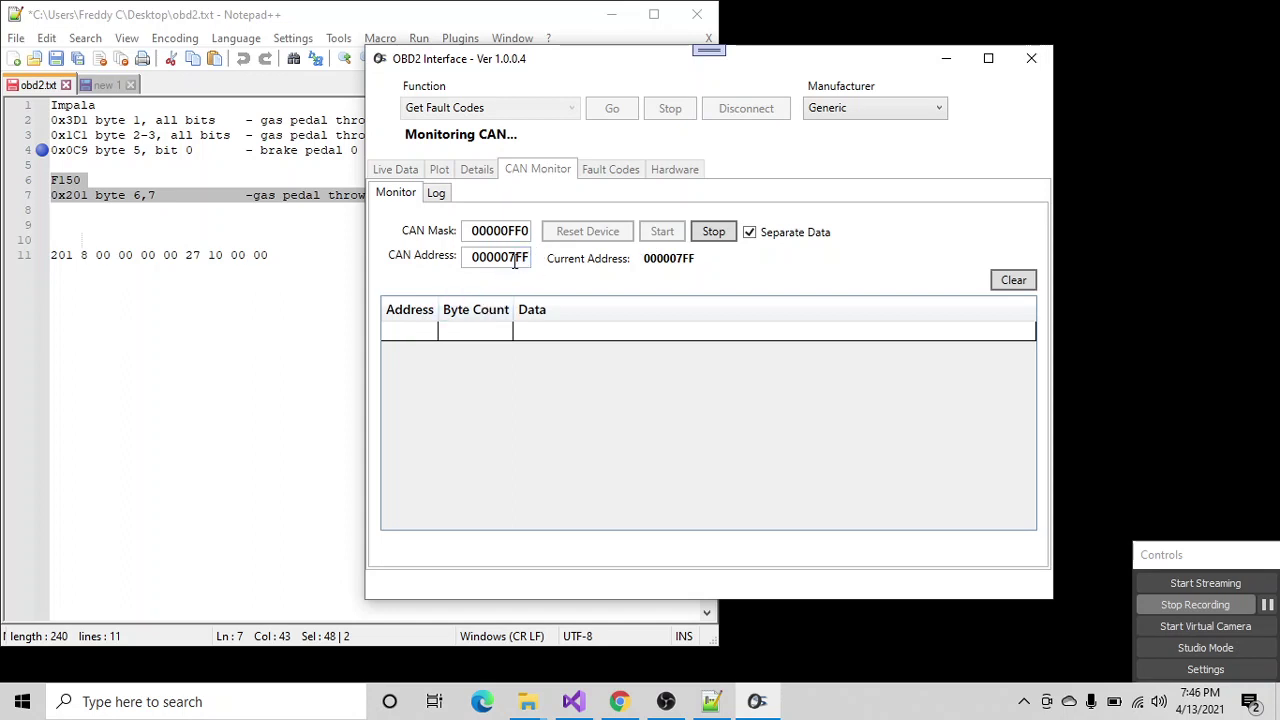
- Set the CAN mask to 00000FFF and the CAN address to 00000201, and restart the CAN monitor
left_click_drag(509, 258, 530, 231)
type("F")
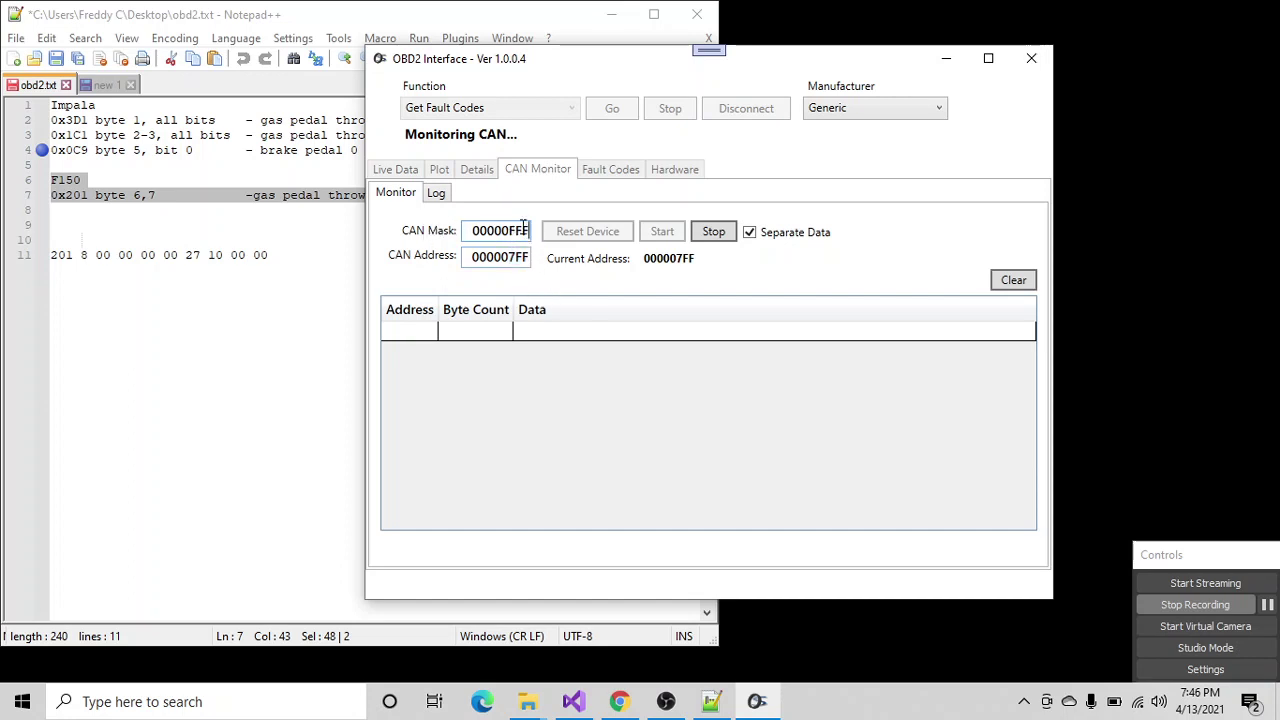
left_click_drag(514, 257, 528, 253)
type("29")
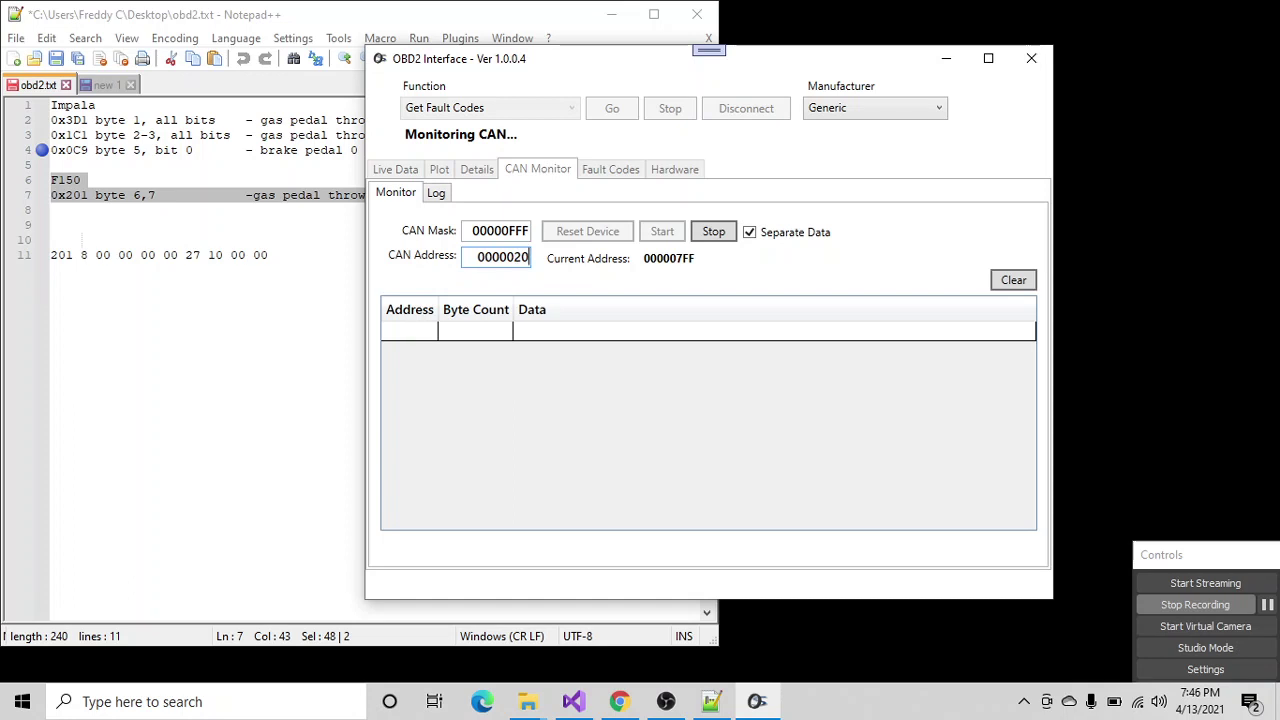
type("1")
left_click(713, 231)
left_click(665, 233)
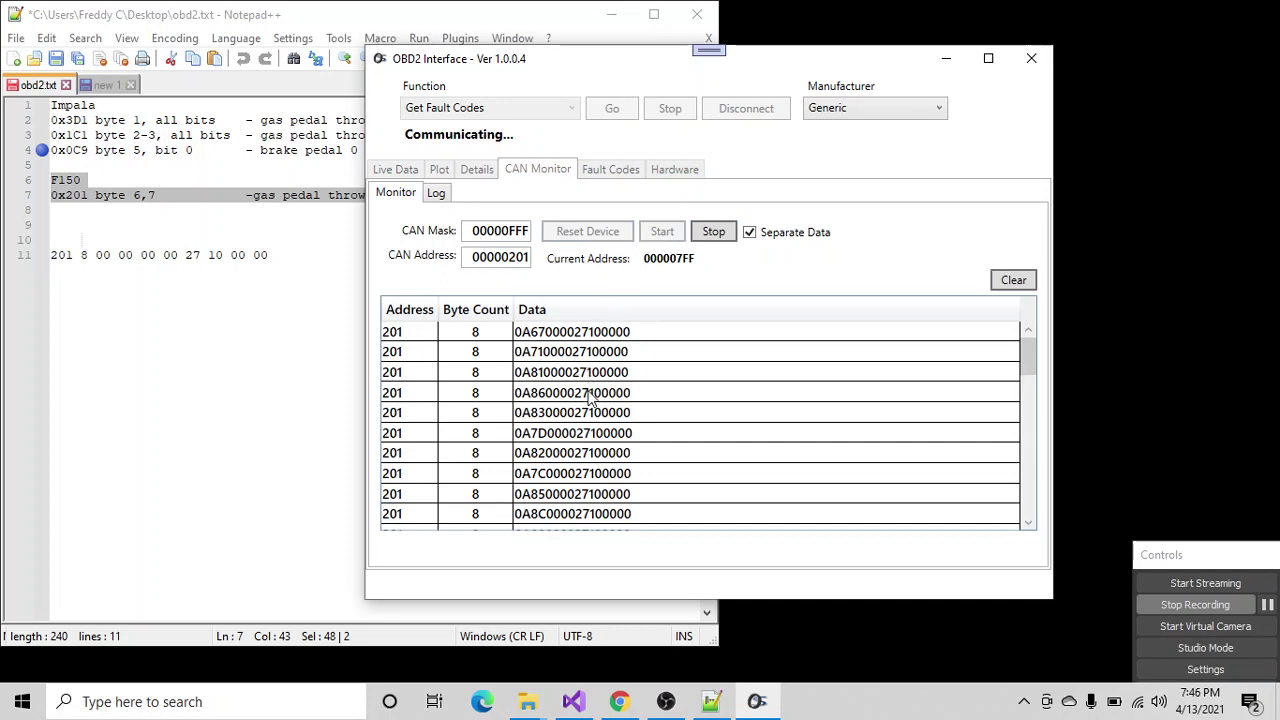
- Review the captured address 201 messages, and stop and restart the CAN monitor with Separate Data turned off
scroll(600, 410, "down", 5)
scroll(625, 420, "up", 1)
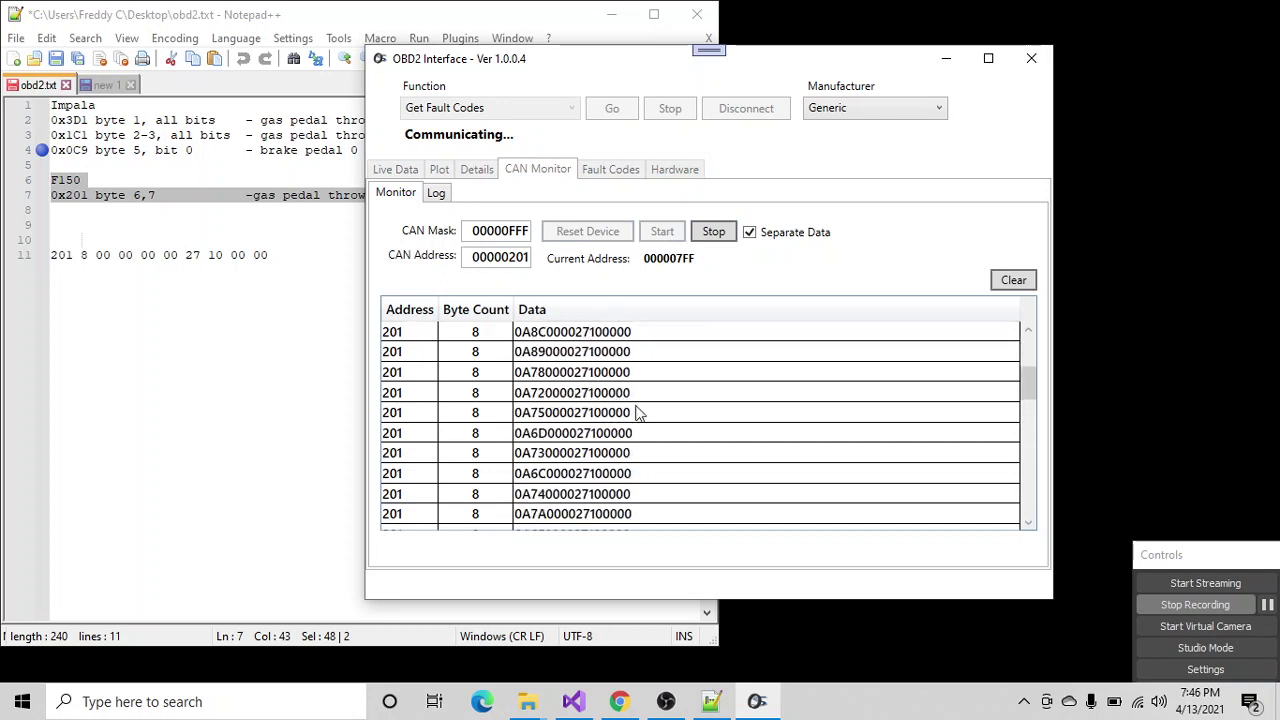
scroll(405, 368, "down", 2)
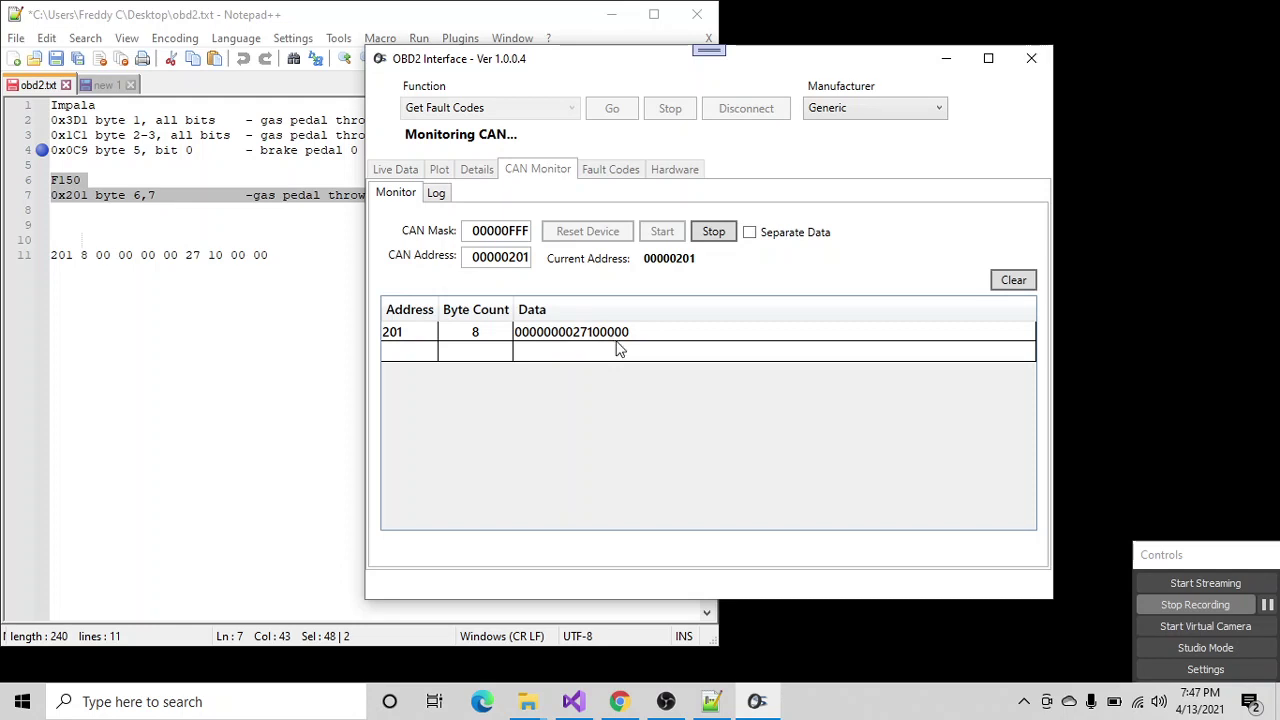
left_click(714, 231)
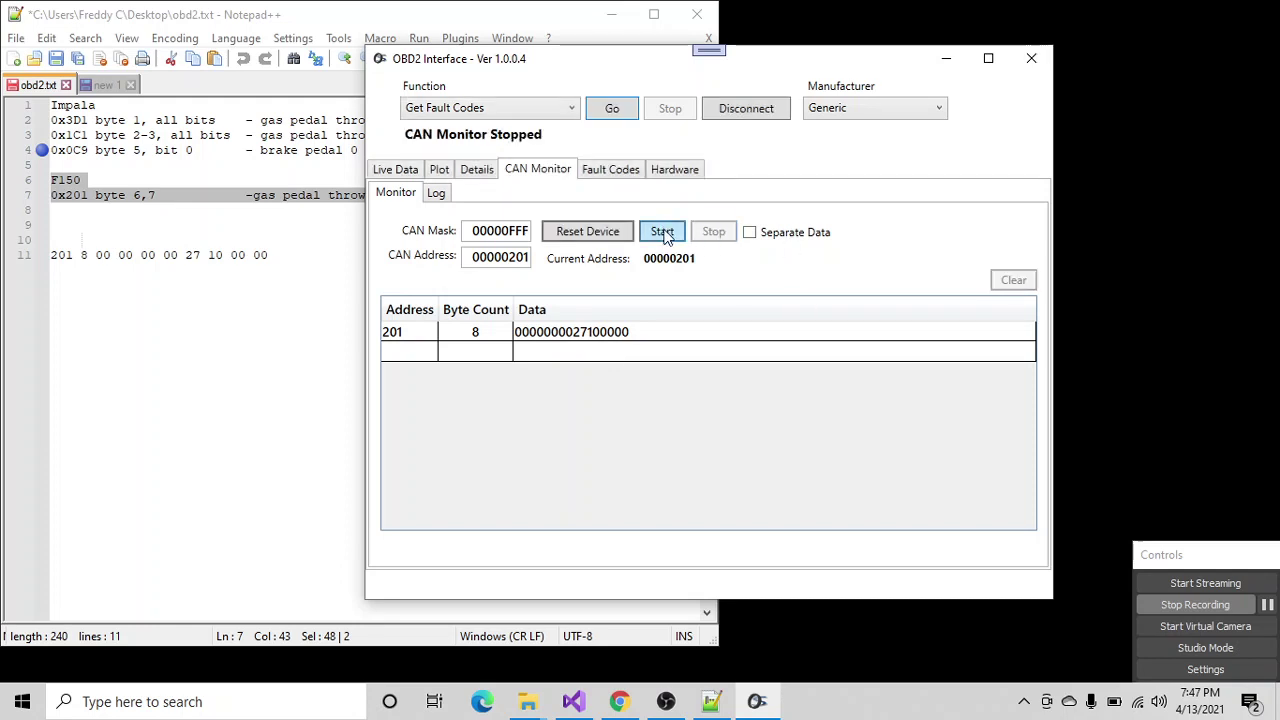
left_click(663, 233)
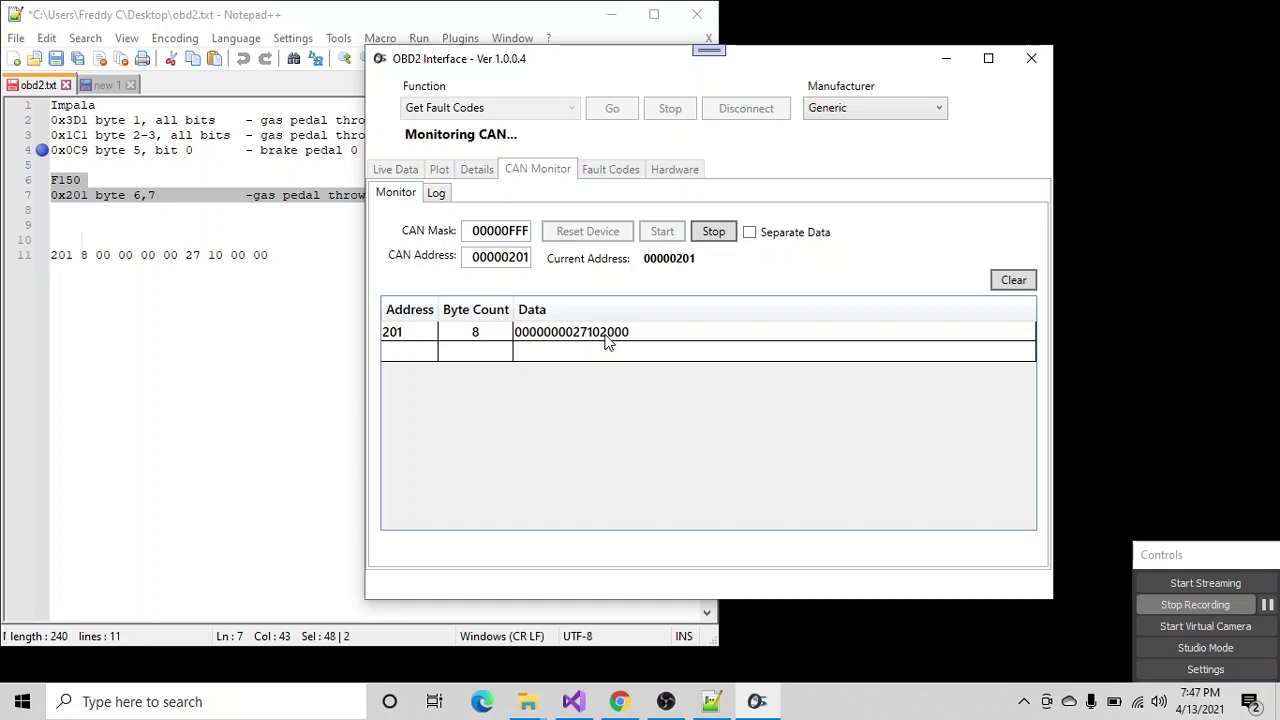
- Turn on Separate Data, look through the captured address 201 messages, and clear the message list
left_click(750, 236)
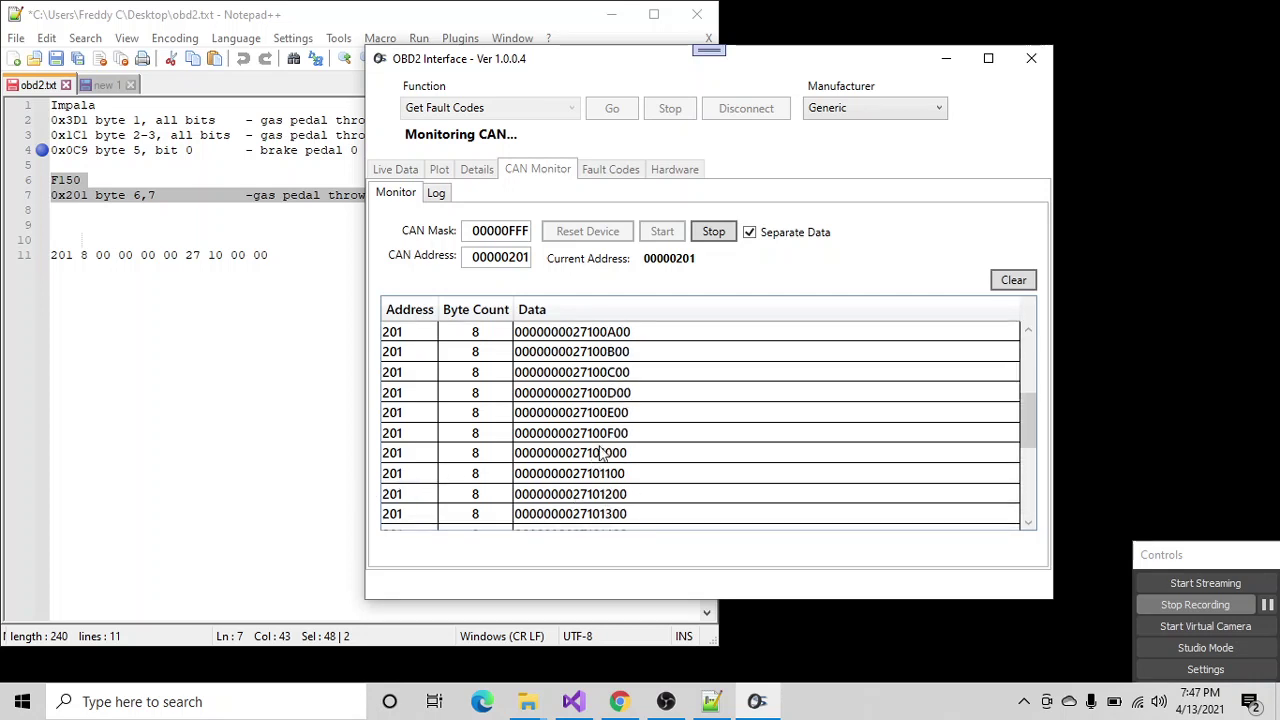
left_click_drag(1033, 433, 1047, 407)
scroll(1047, 407, "up", 1)
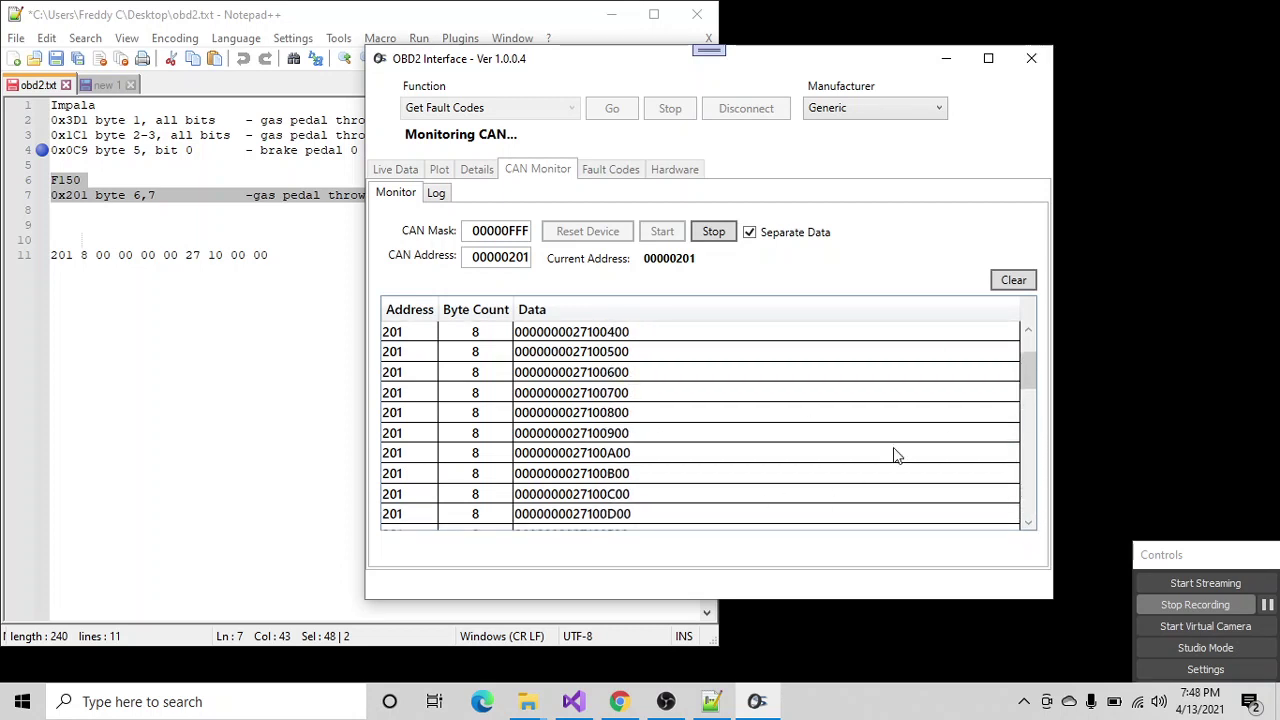
left_click_drag(1028, 360, 1030, 505)
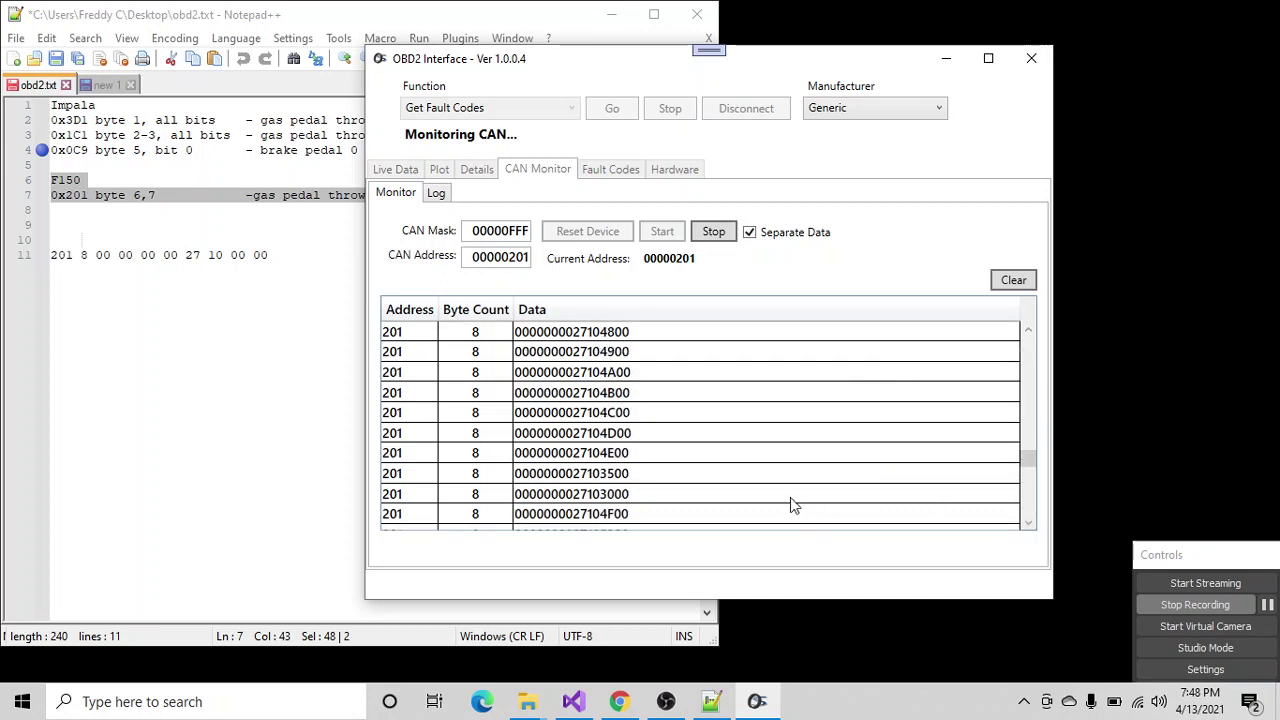
left_click(1013, 280)
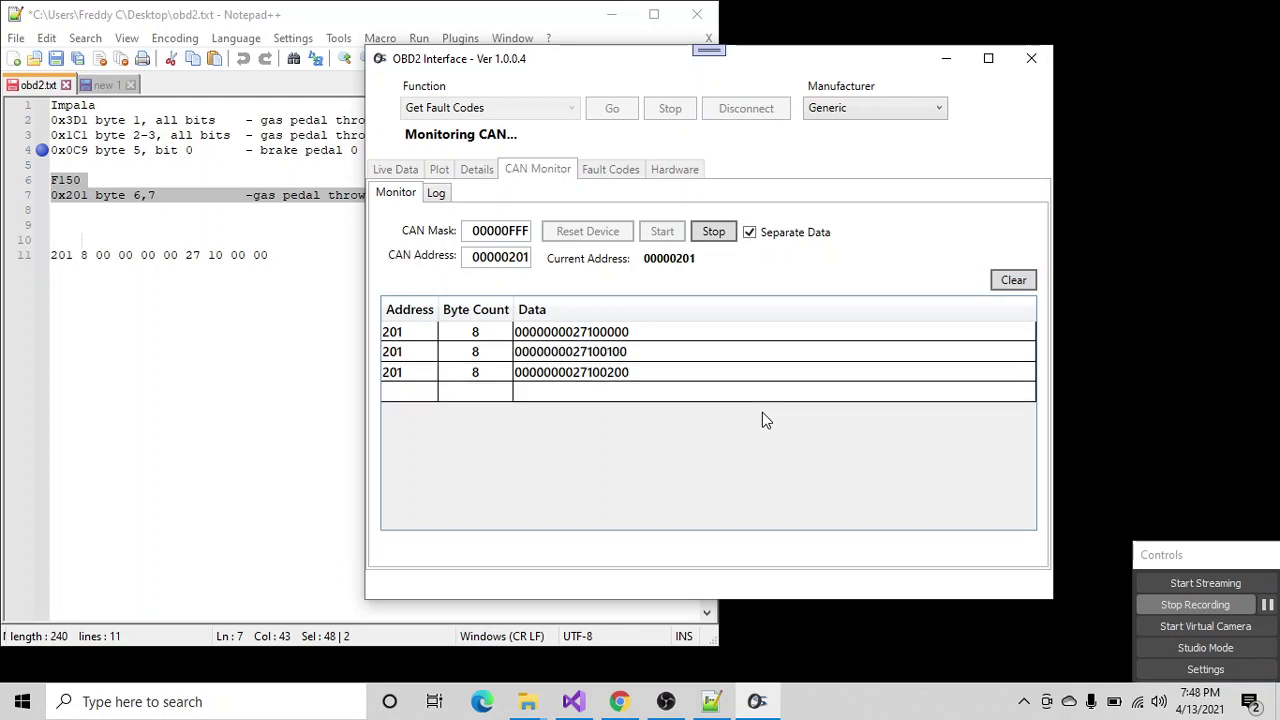
- Turn off Separate Data, copy the CAN log contents to the clipboard, and return to the monitor view
left_click(749, 232)
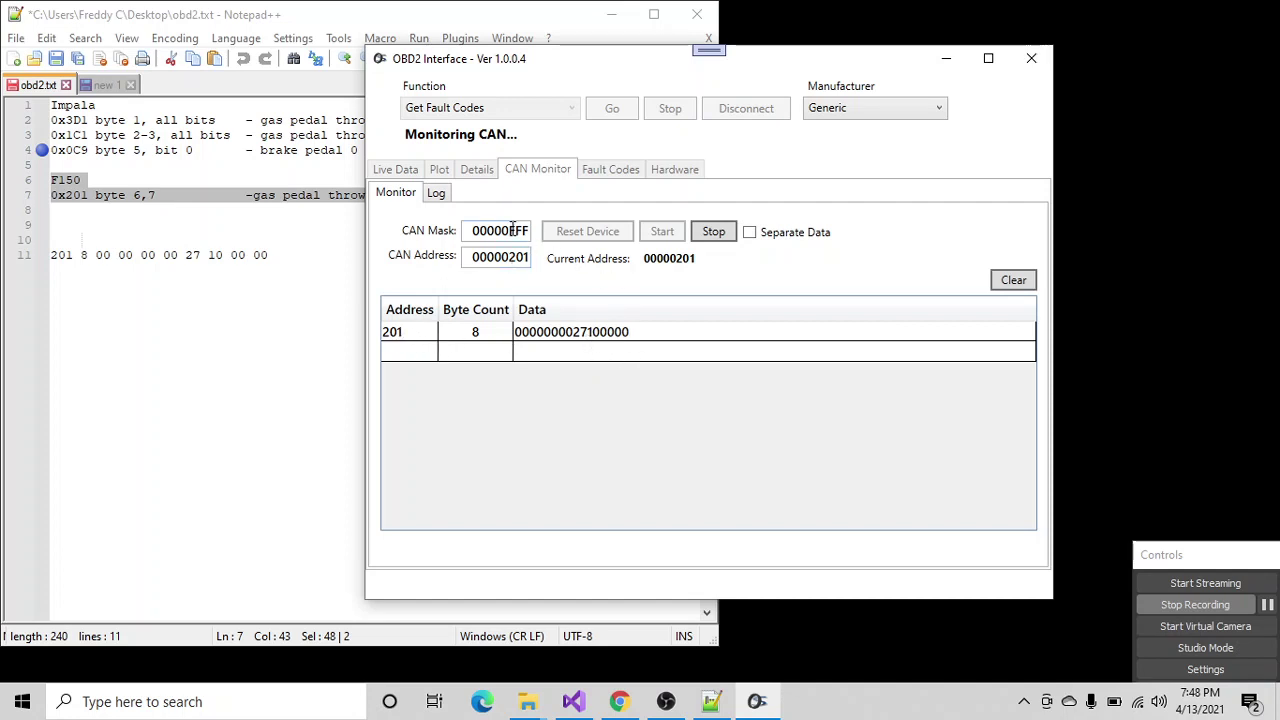
left_click_drag(509, 230, 522, 230)
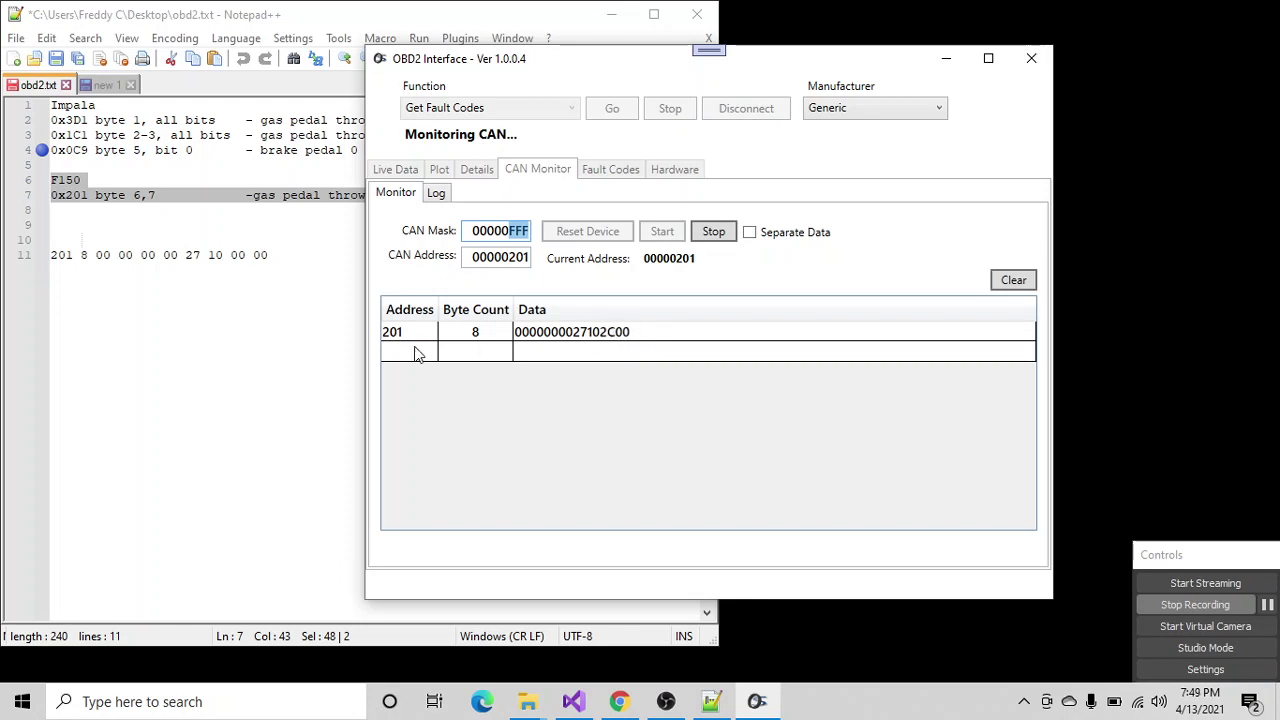
left_click(438, 195)
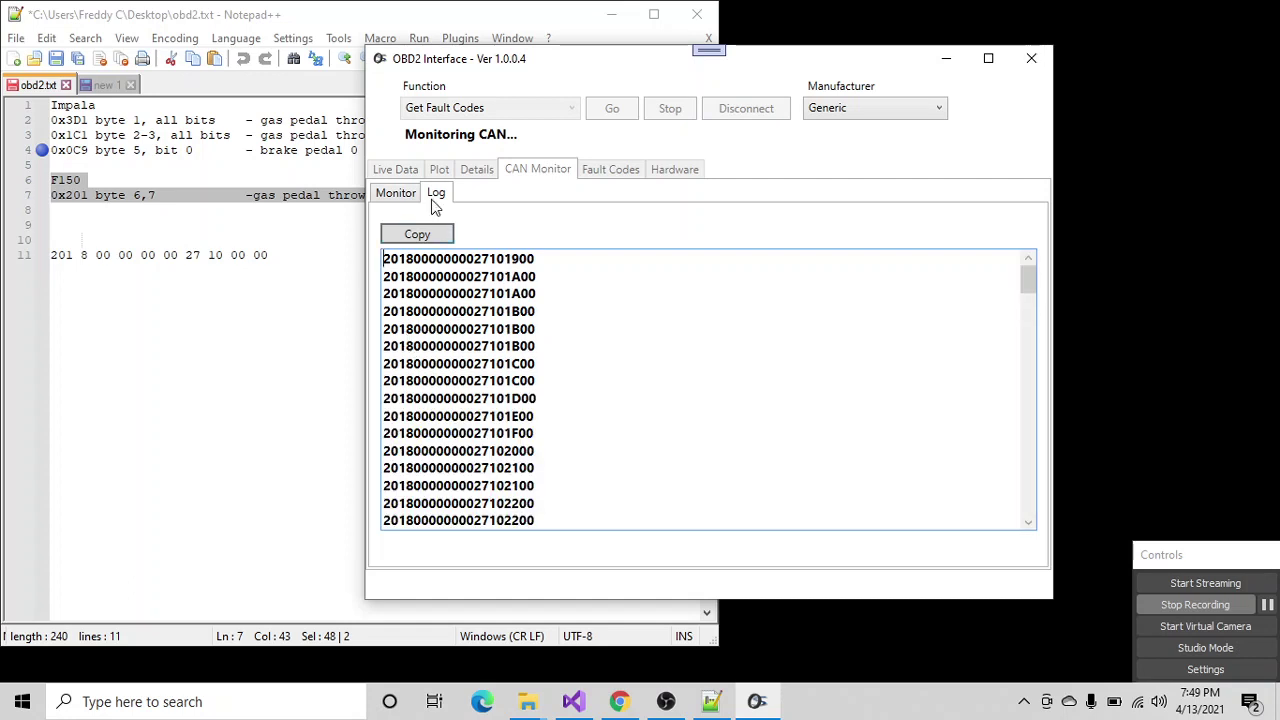
left_click(423, 234)
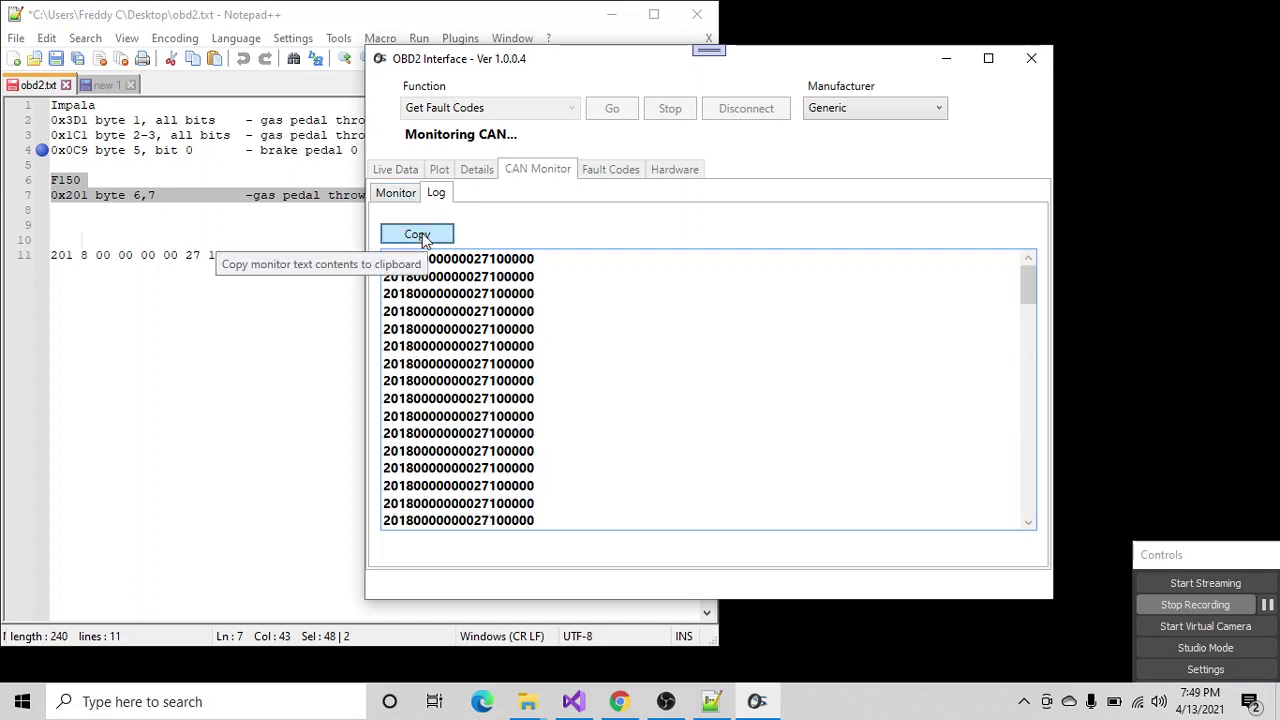
left_click(390, 193)
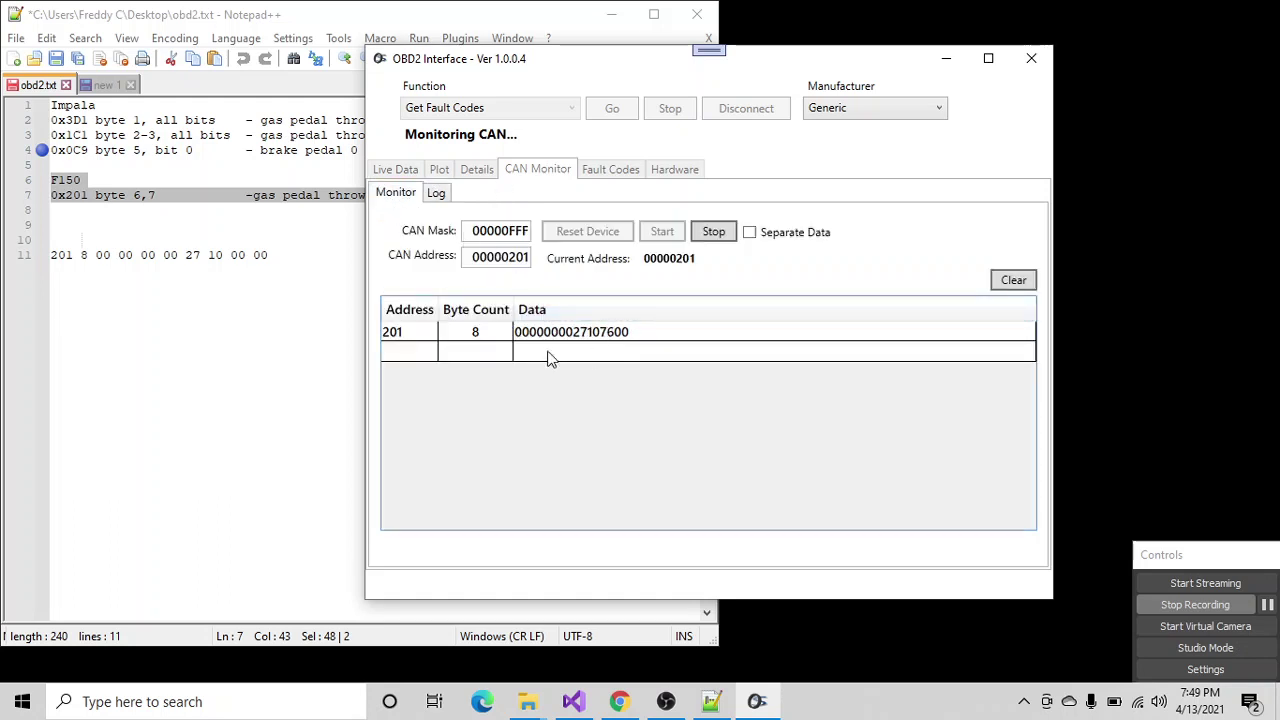
- Turn Separate Data back on, and review and highlight the listed address 201 messages
left_click(750, 232)
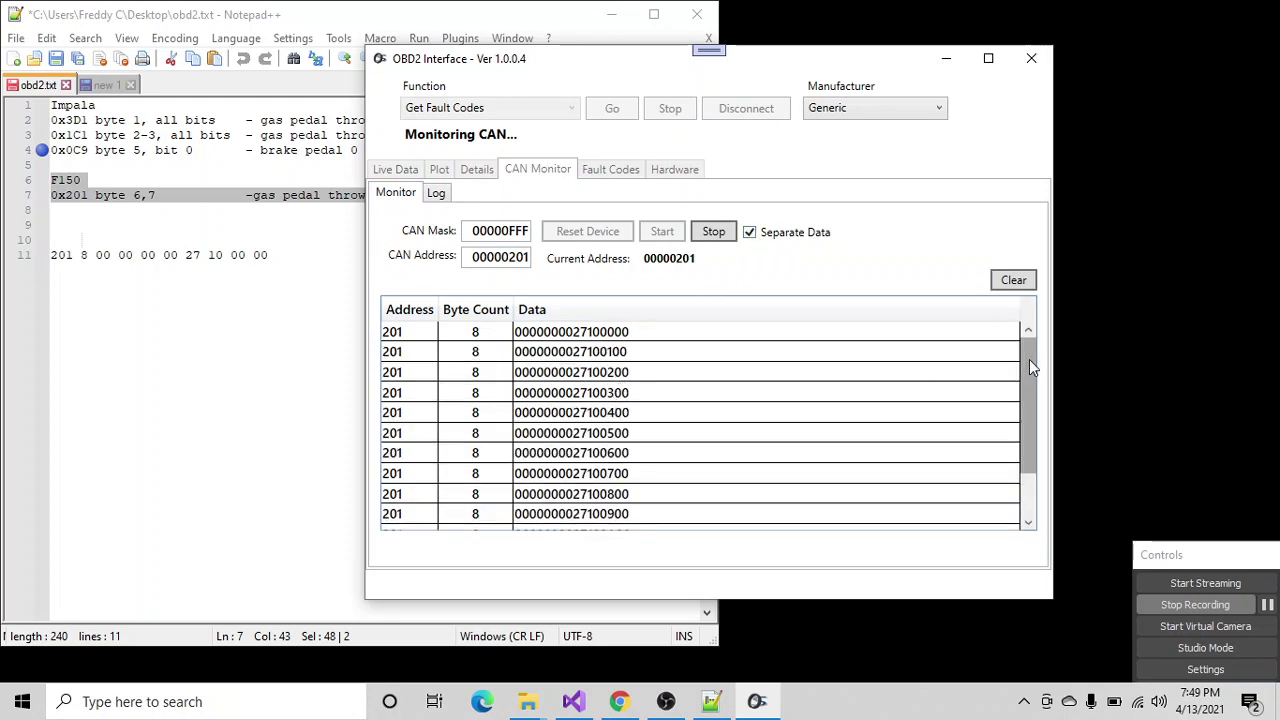
left_click_drag(1029, 359, 1039, 413)
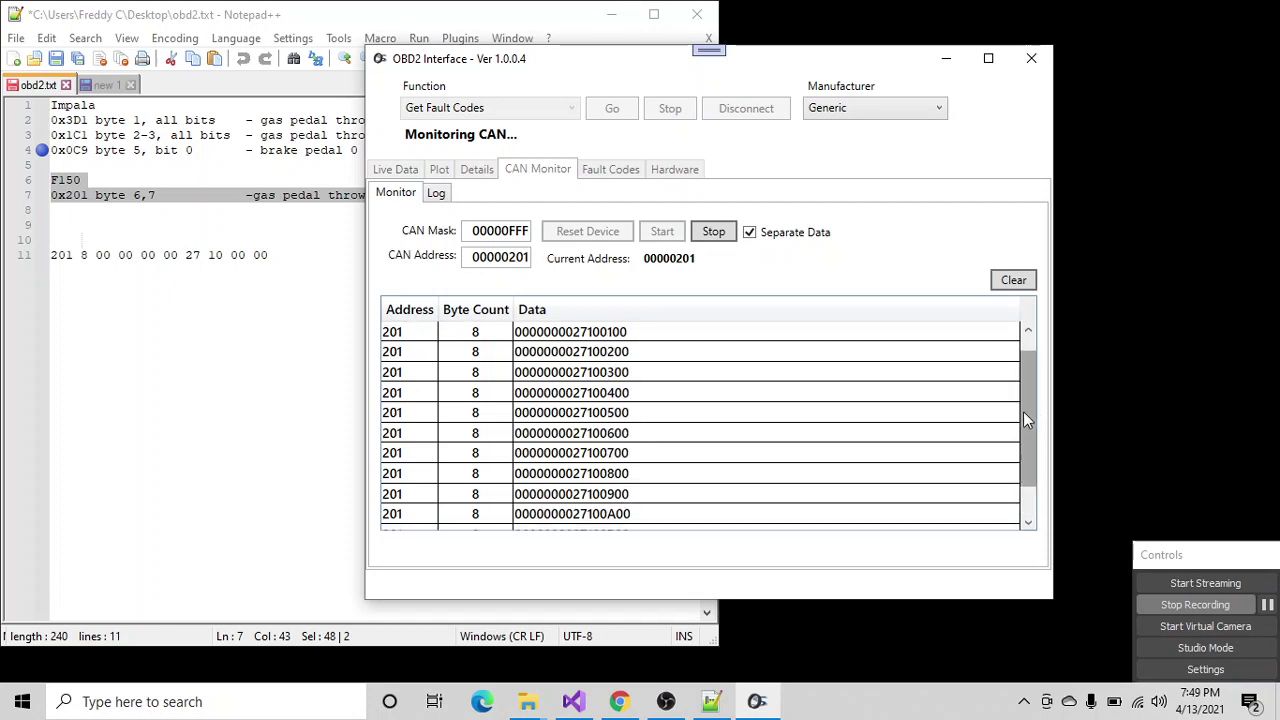
scroll(1023, 411, "up", 1)
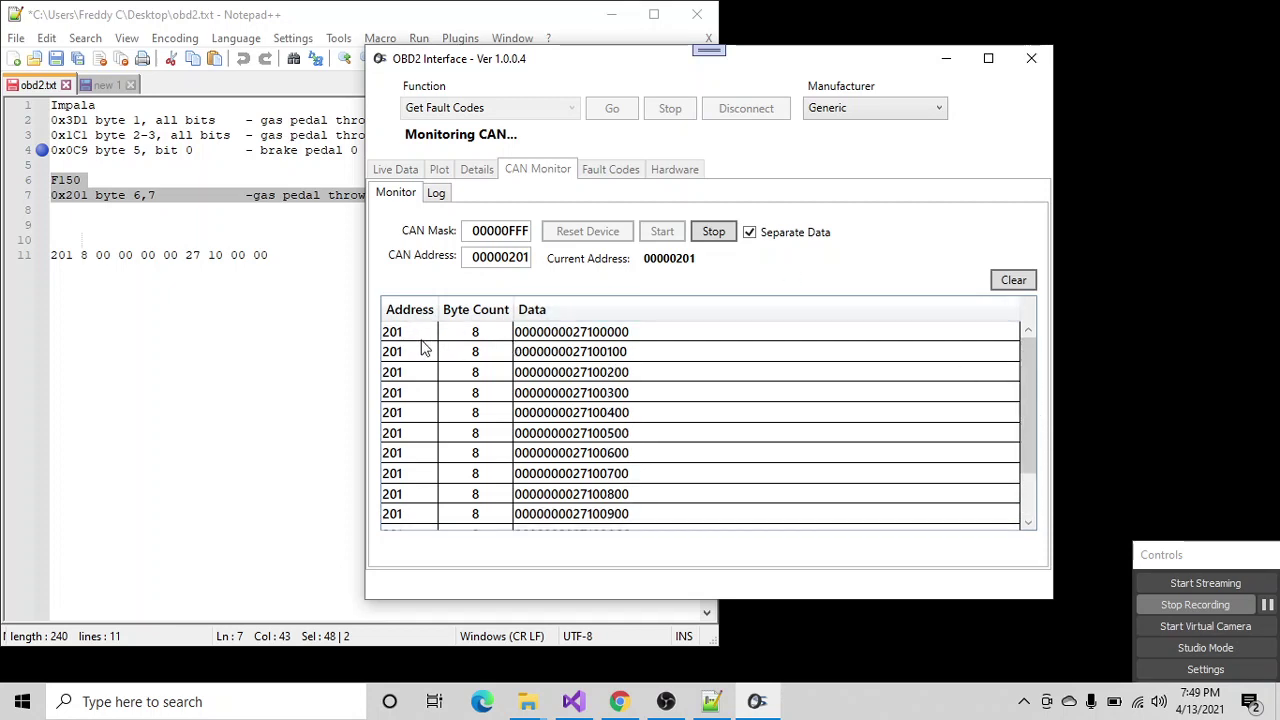
left_click_drag(425, 338, 608, 524)
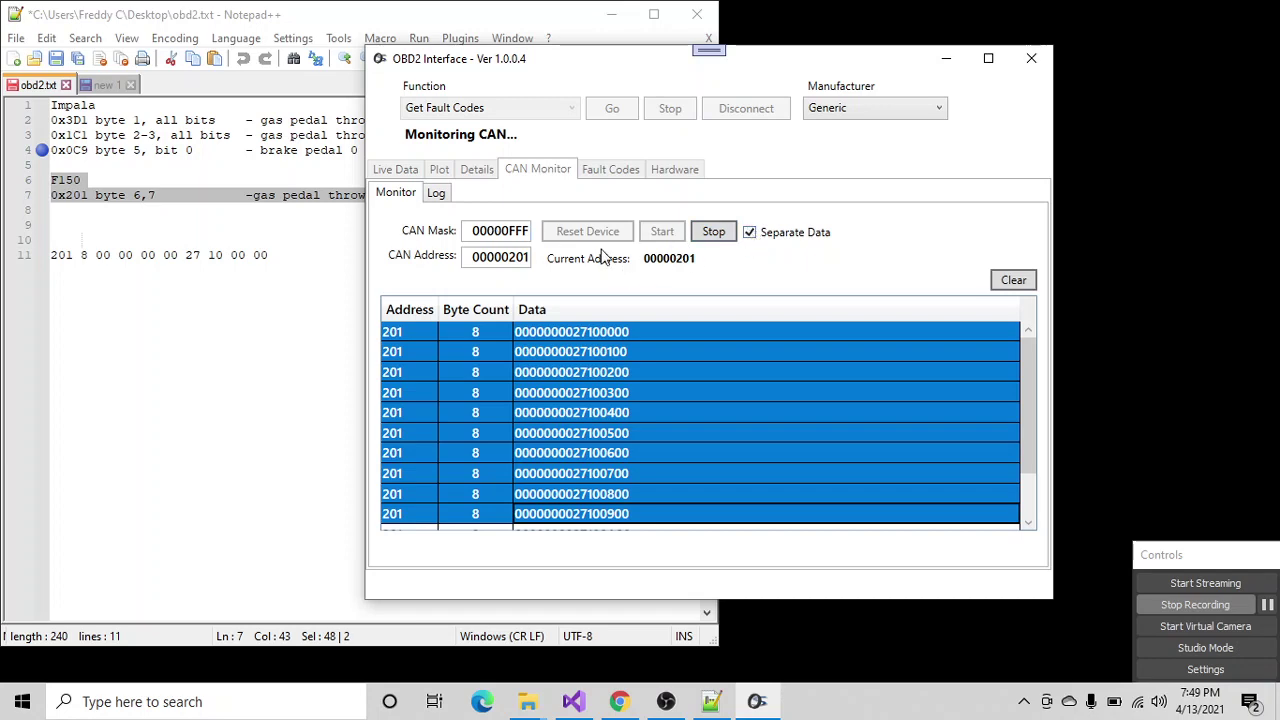
- Stop the CAN monitor, set the CAN address to 00000401, and start monitoring again
left_click(511, 258)
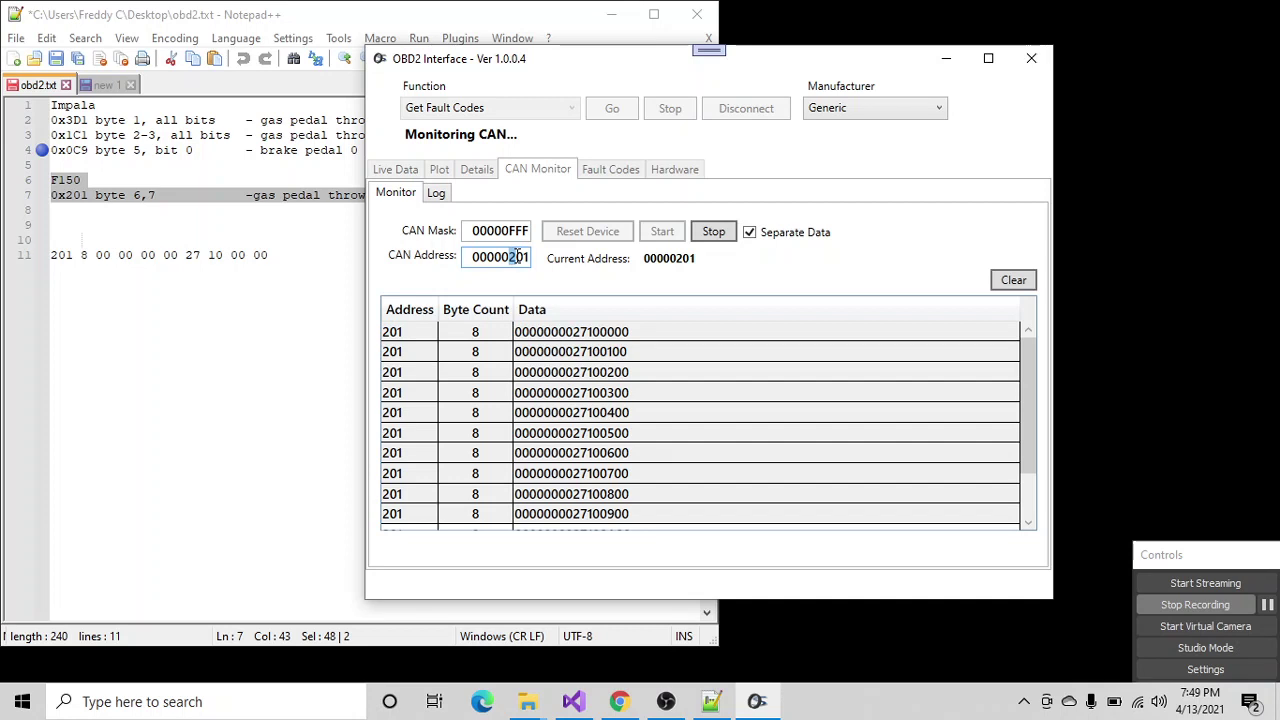
left_click(714, 231)
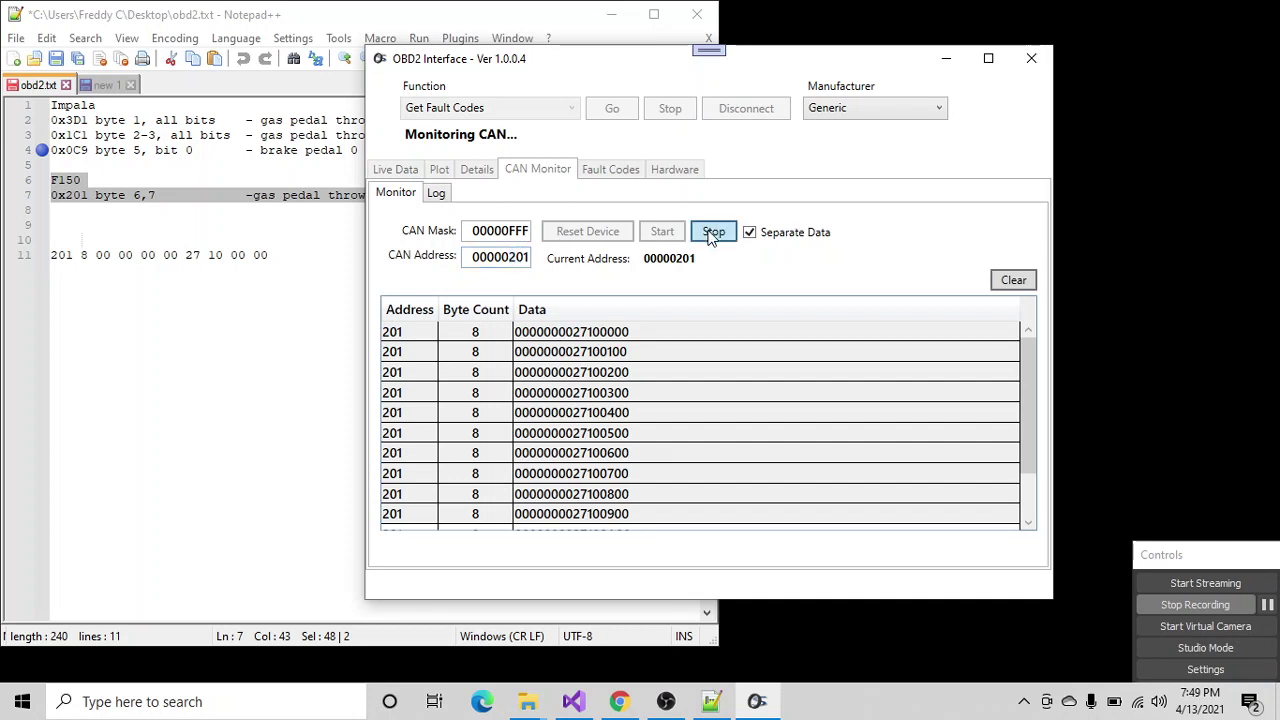
left_click(518, 258)
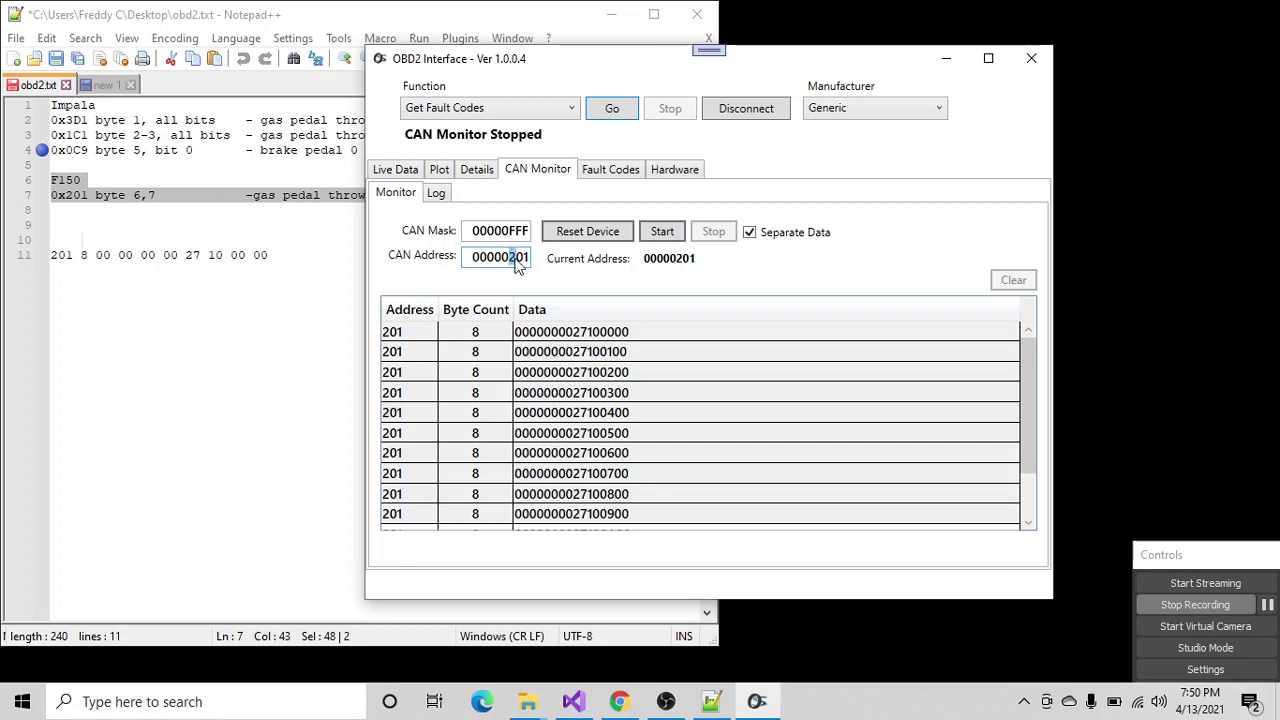
type("4")
left_click(664, 236)
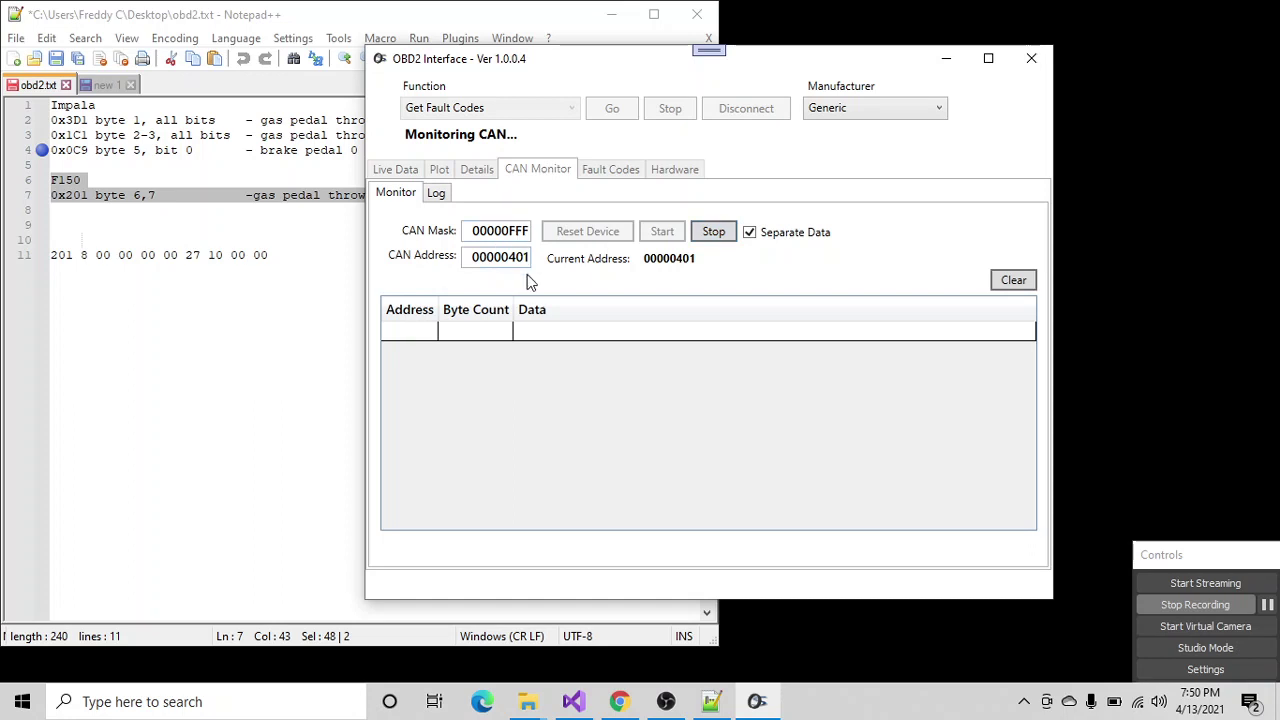
- Stop the monitor, set the CAN mask to 00000F0F, and briefly run the CAN monitor with it
left_click(712, 232)
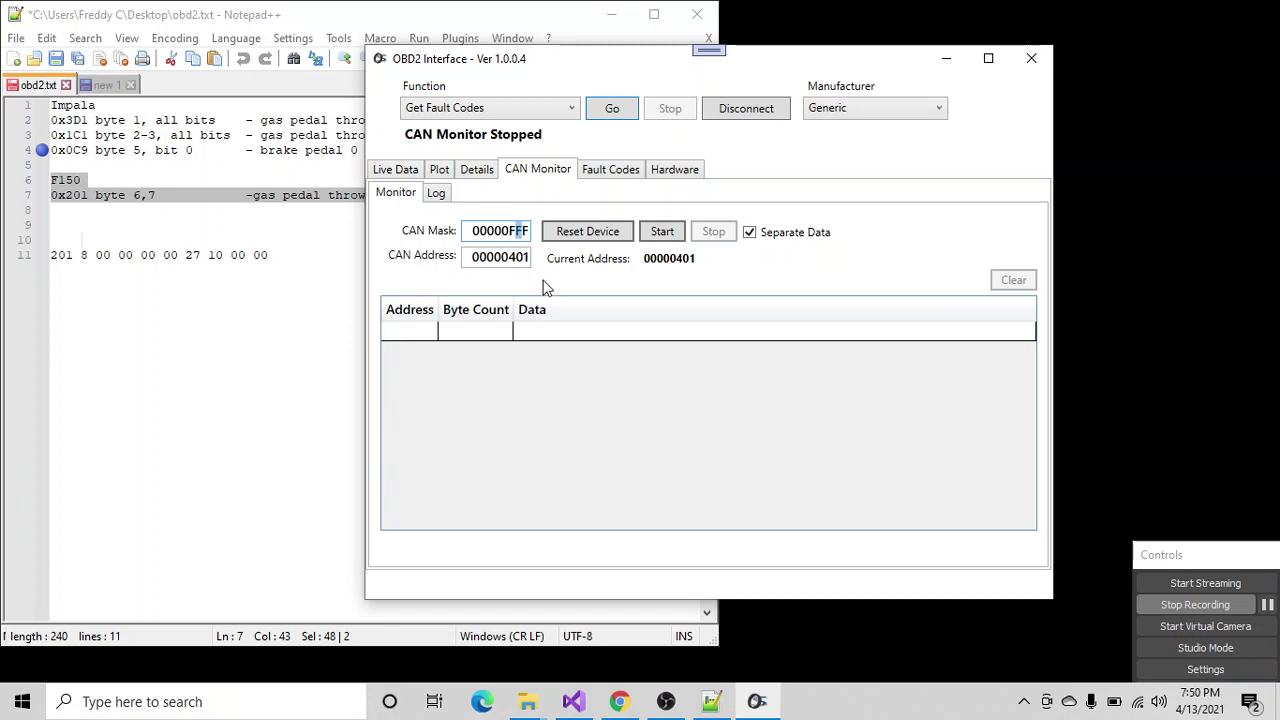
type("0")
left_click(668, 234)
left_click(700, 232)
- Set the CAN mask to 00000F00 and start the CAN monitor for address 00000401
double_click(525, 234)
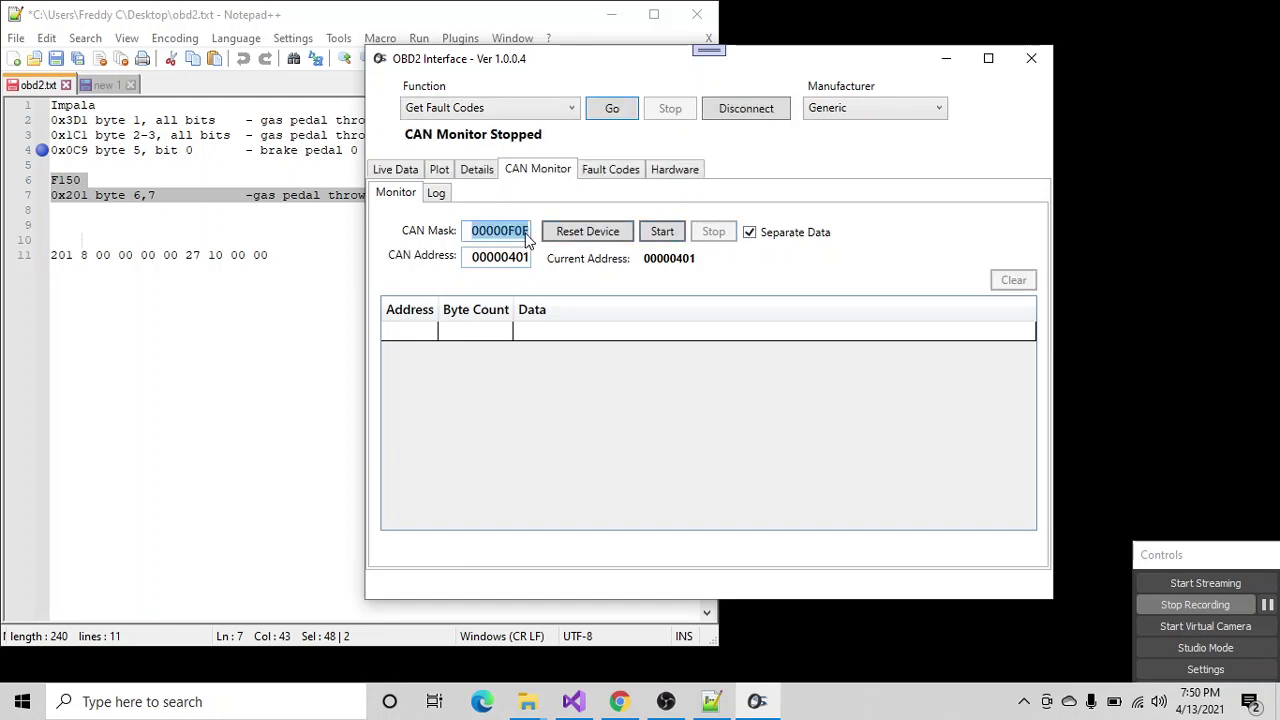
left_click(522, 232)
key("BackSpace")
type("0")
left_click(512, 258)
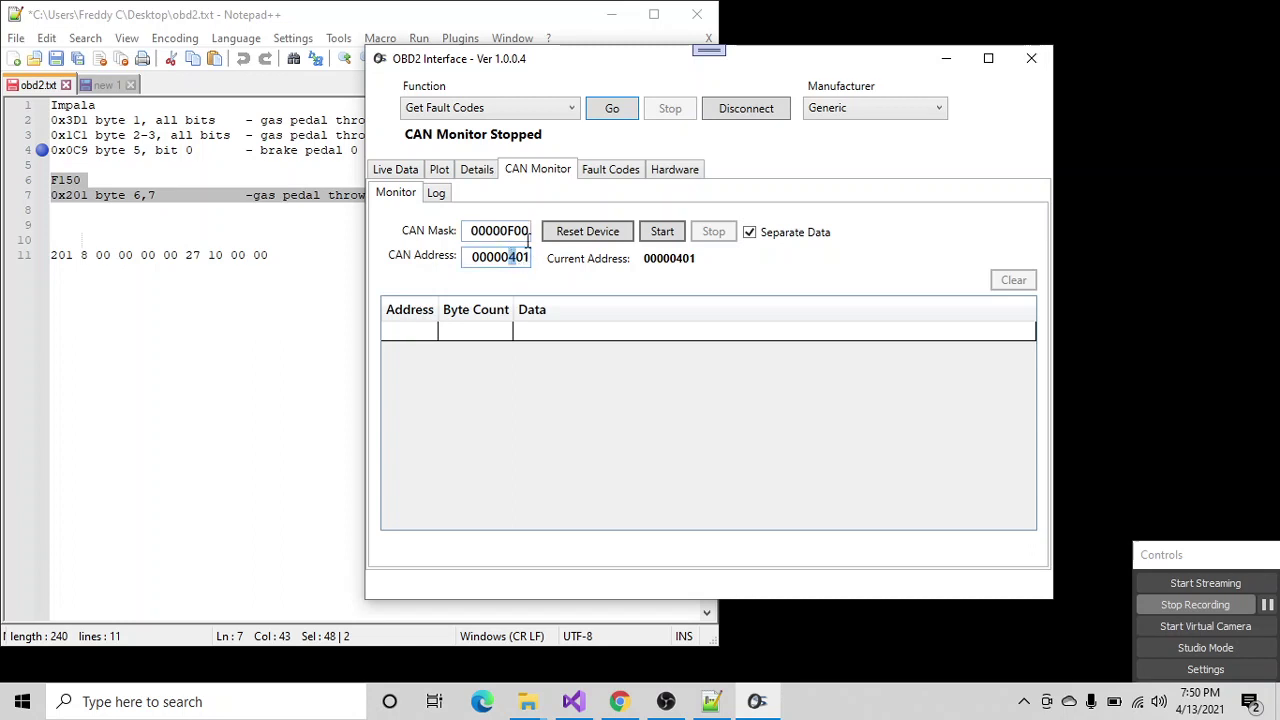
left_click(660, 231)
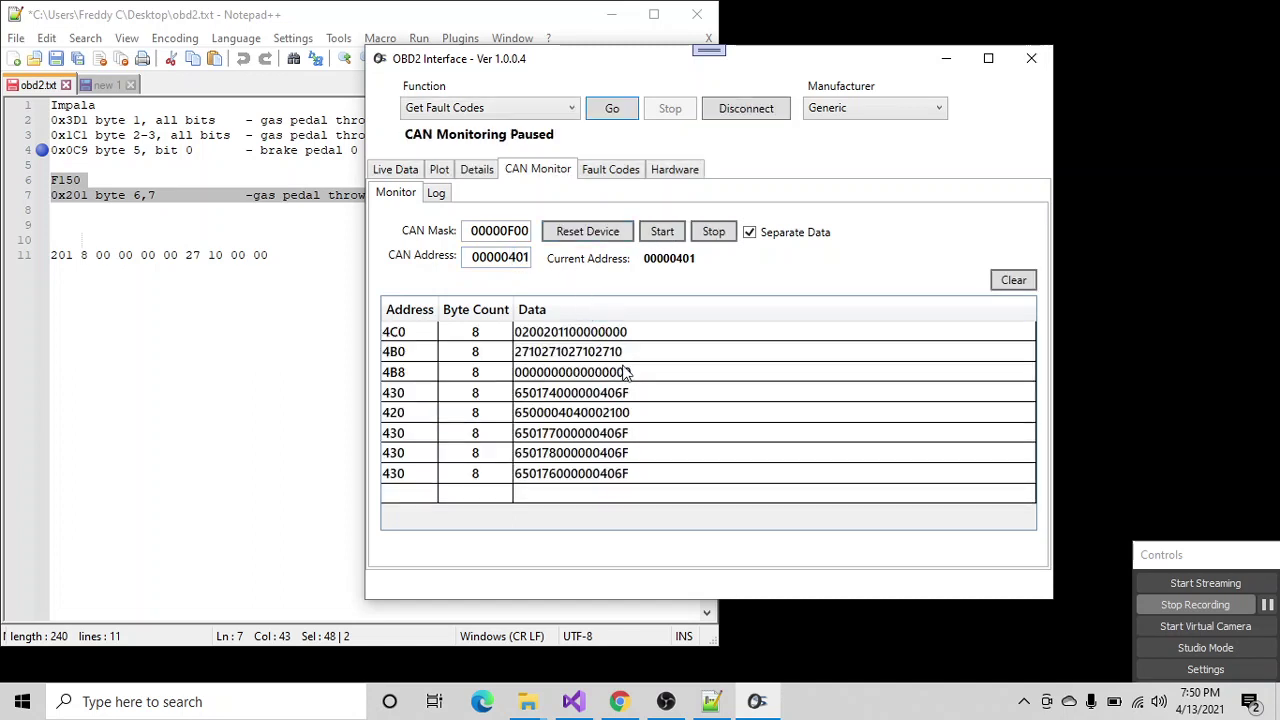
- Examine the CAN log down to its last entry, and look over the logged address 430 messages
left_click(437, 193)
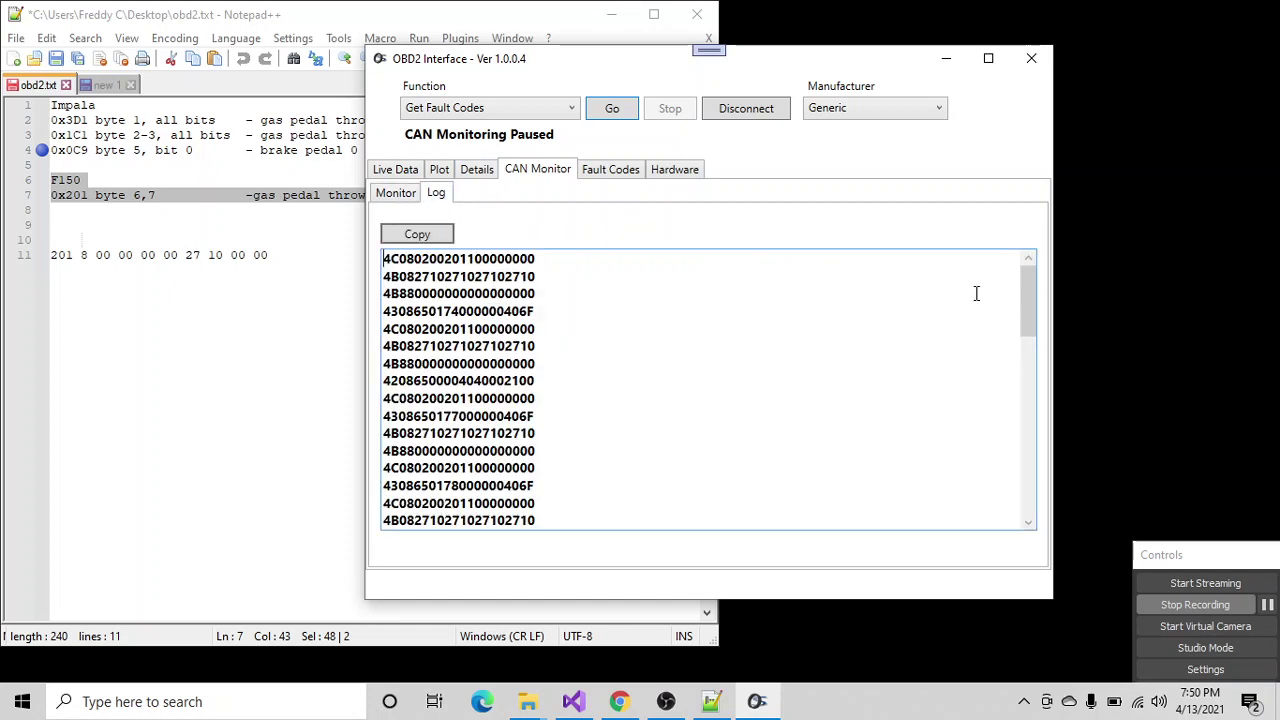
left_click_drag(1034, 300, 1086, 534)
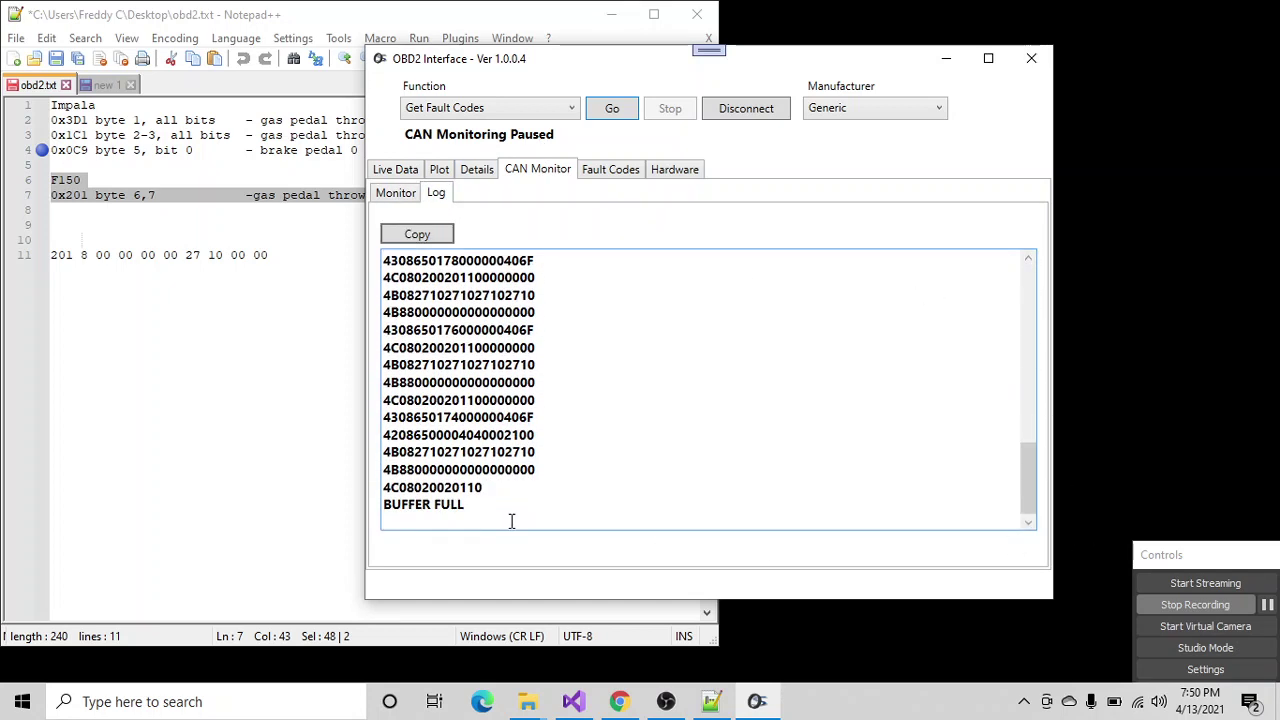
mouse_move(470, 507)
left_mouse_down()
mouse_move(371, 514)
mouse_move(468, 507)
left_mouse_up()
scroll(404, 398, "up", 6)
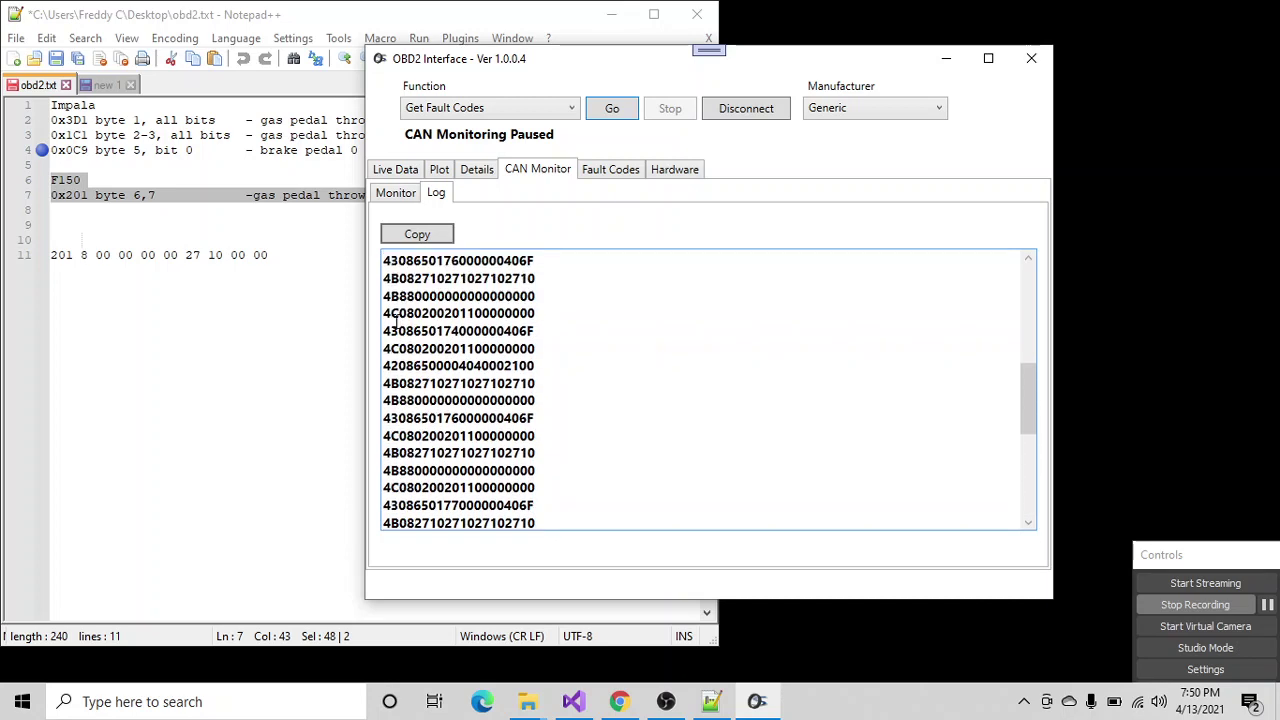
left_click_drag(383, 331, 448, 428)
left_click(531, 313)
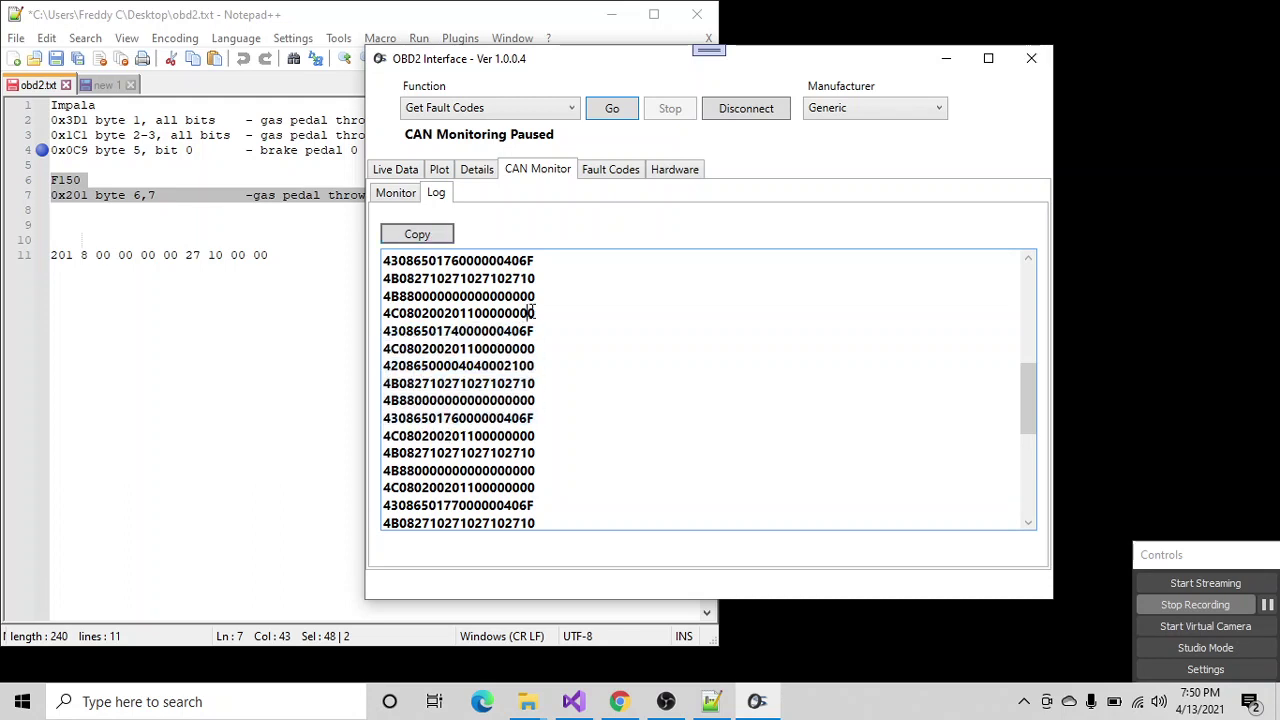
- Copy the CAN log and paste it at the end of the obd2 notes in Notepad++
left_click(427, 243)
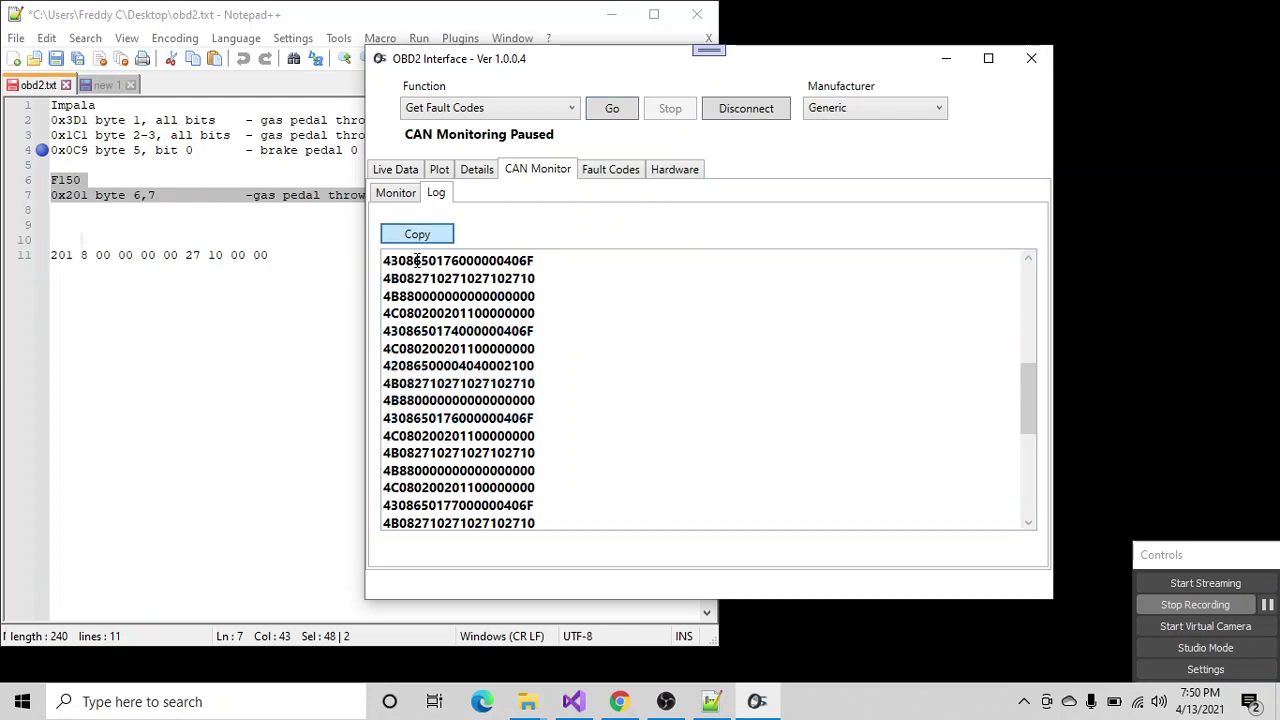
left_click(147, 298)
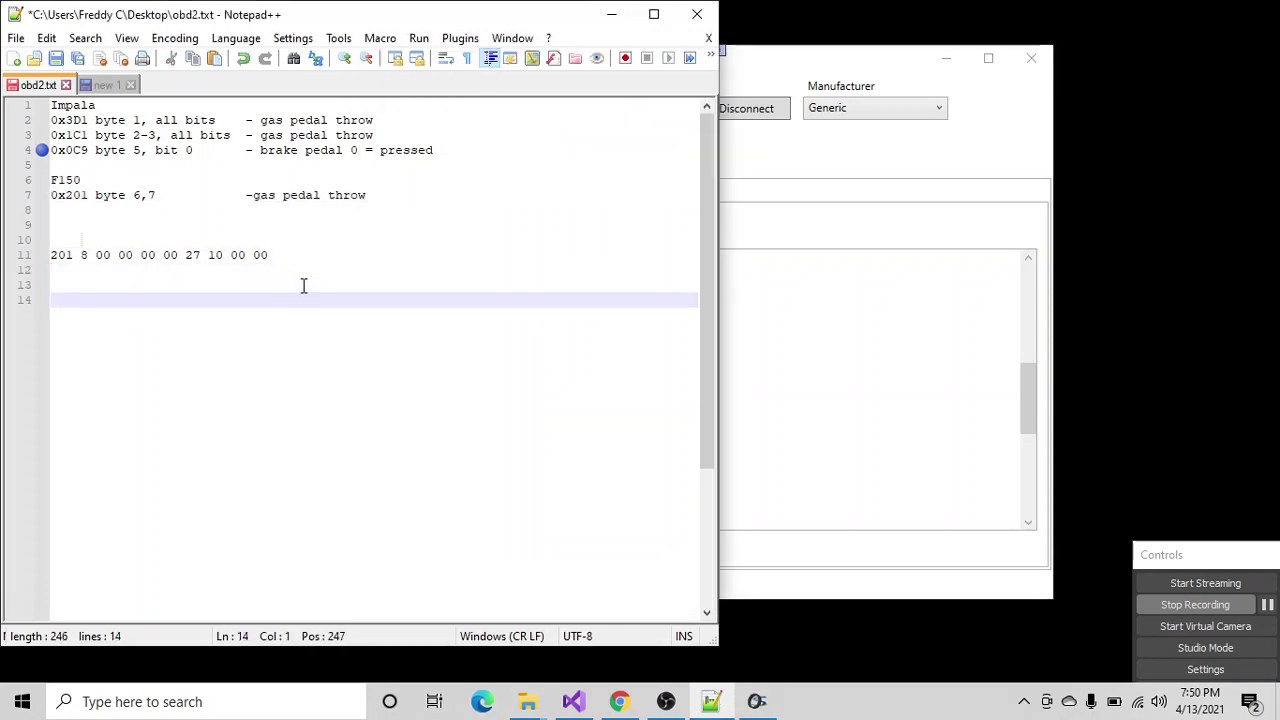
key("ctrl+v")
scroll(260, 370, "up", 12)
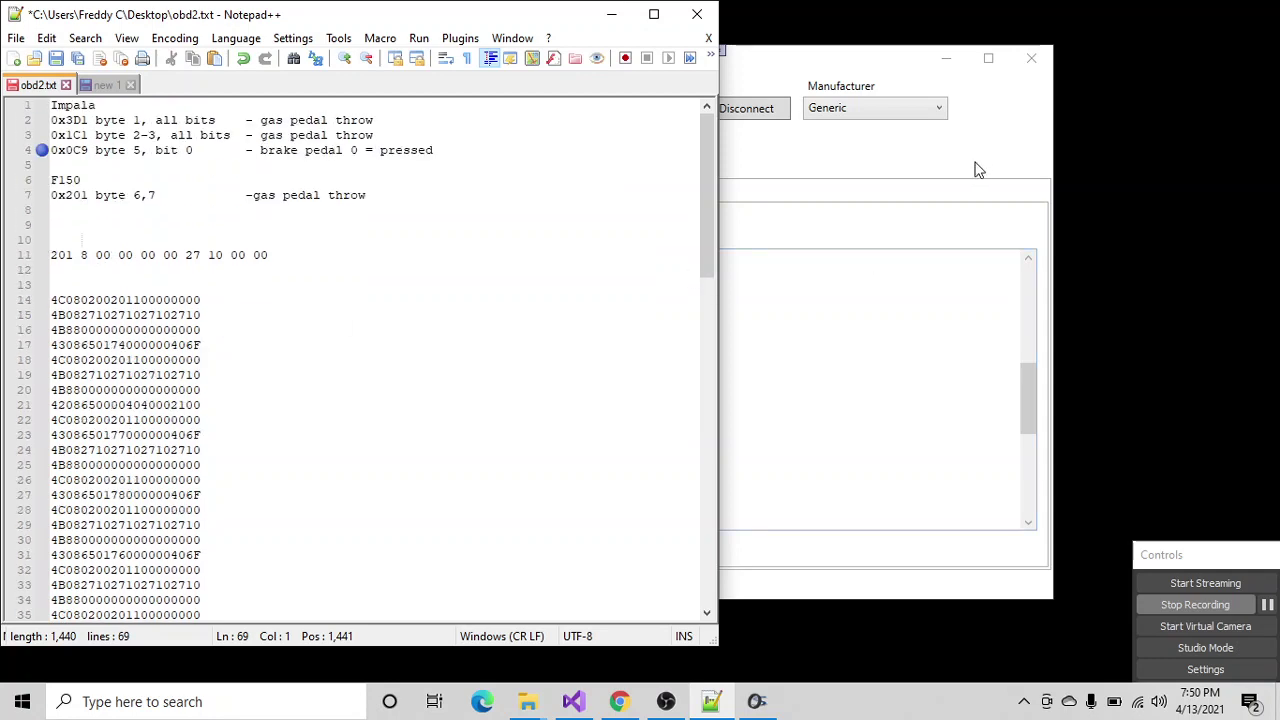
- Compare the message list in OBD2 Interface's CAN monitor with the log entries pasted into the obd2 notes
left_click(868, 175)
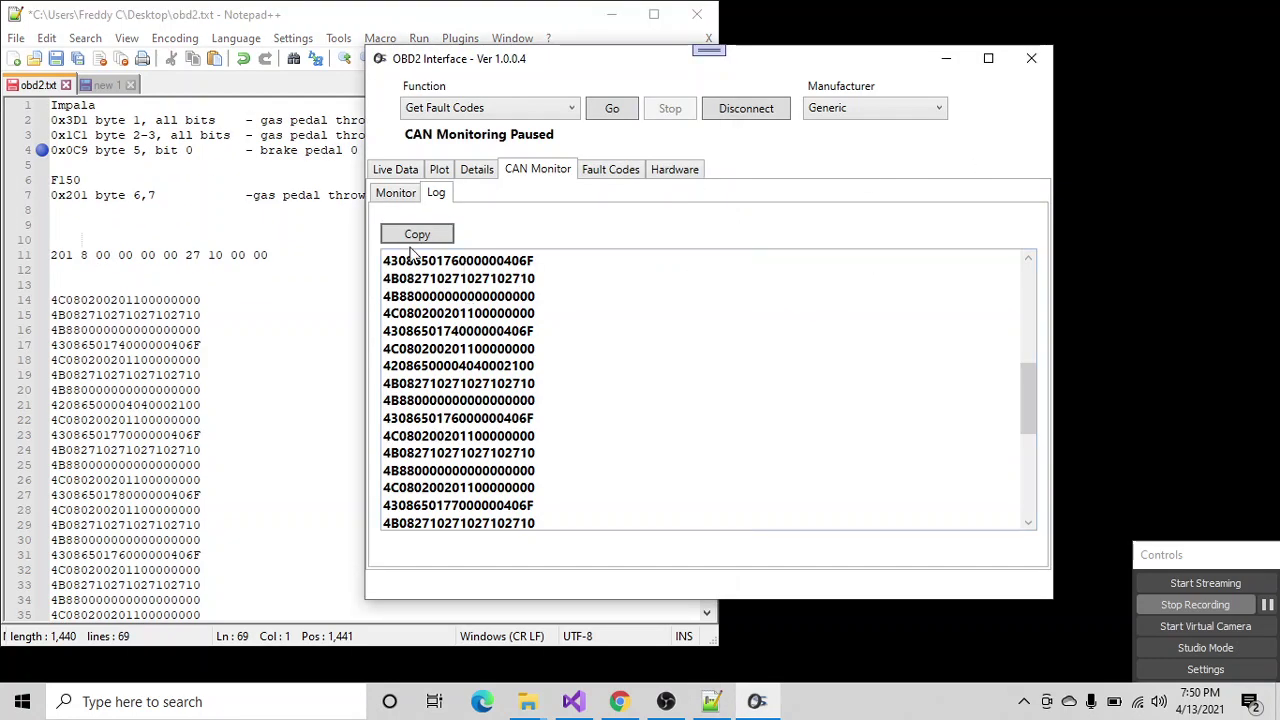
left_click(404, 195)
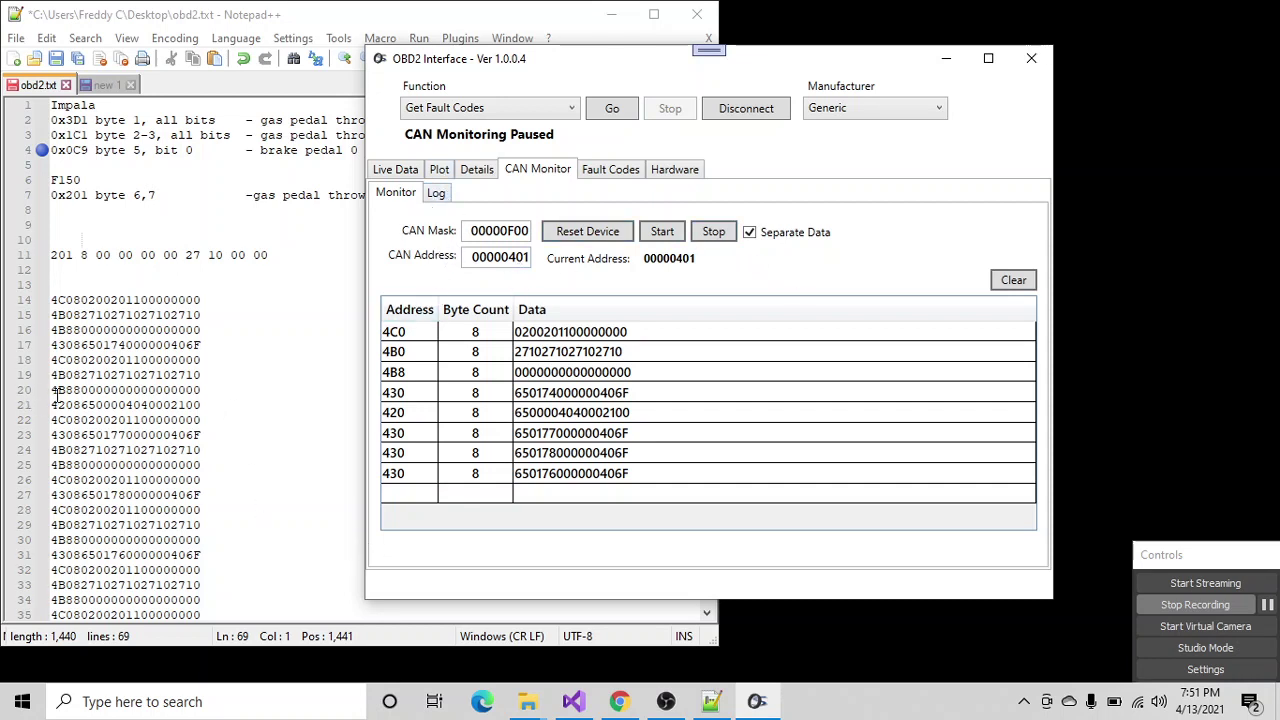
left_click_drag(53, 375, 62, 375)
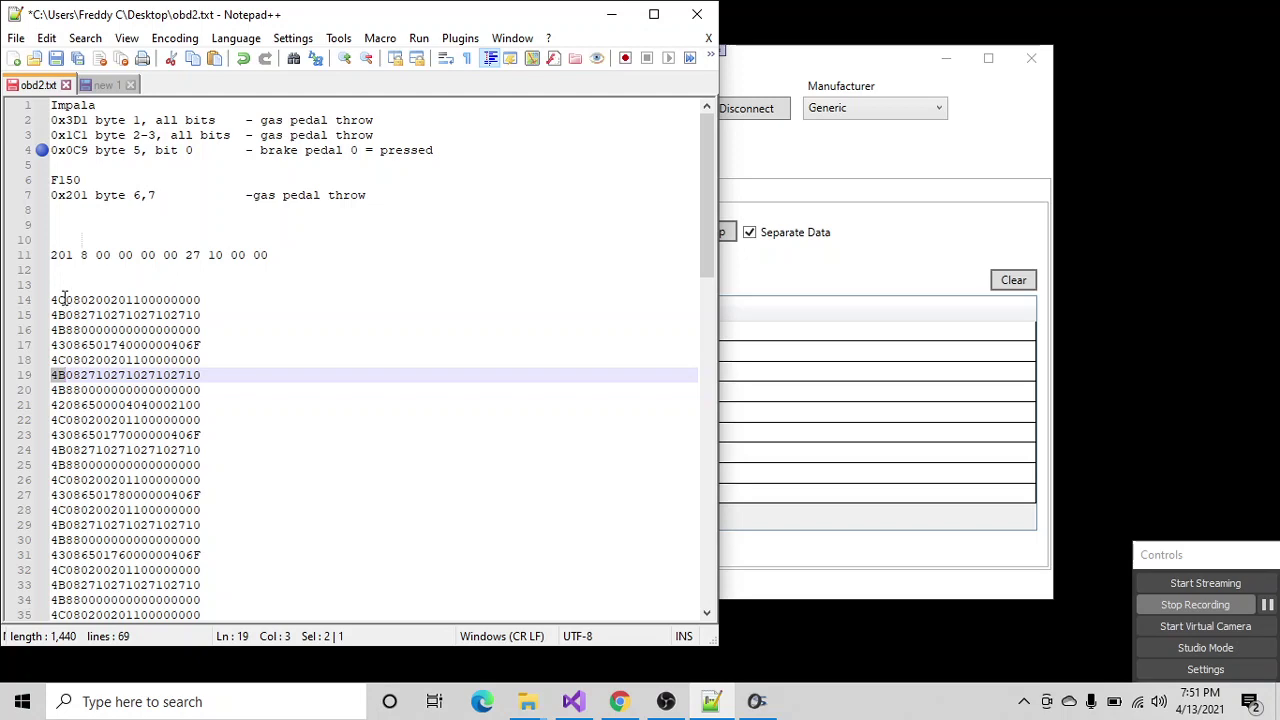
scroll(58, 531, "down", 3)
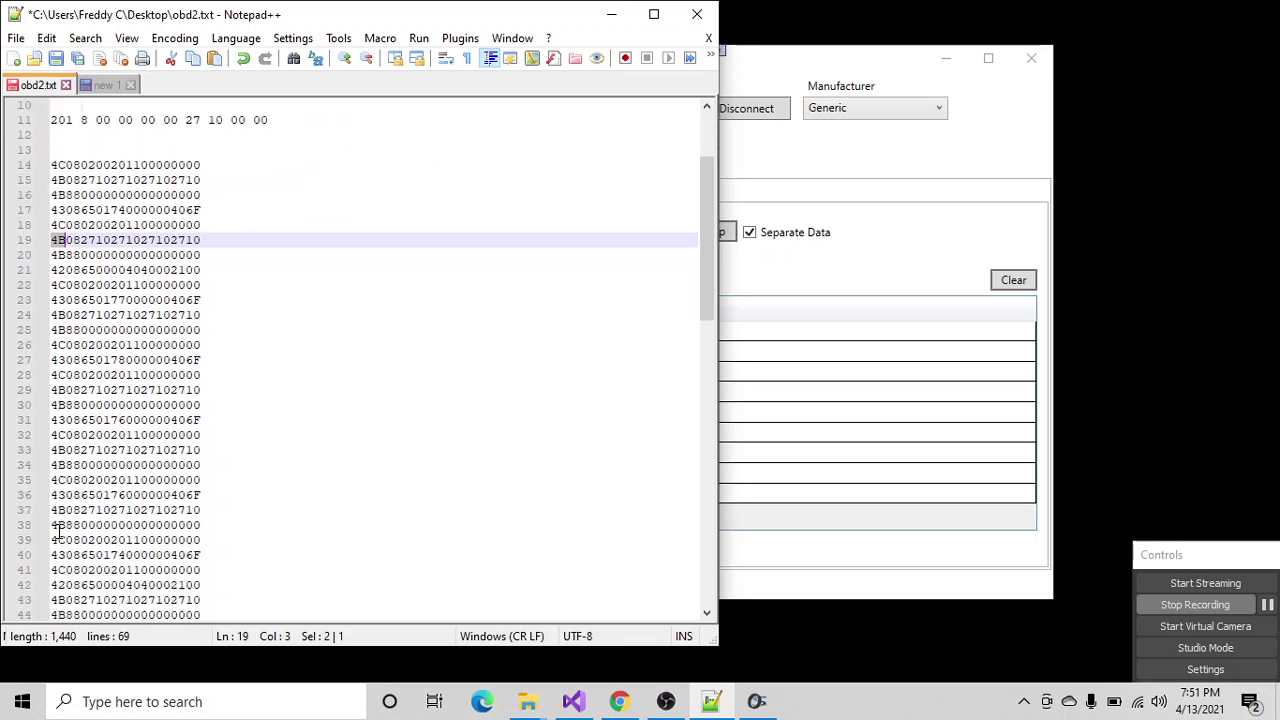
scroll(62, 557, "down", 4)
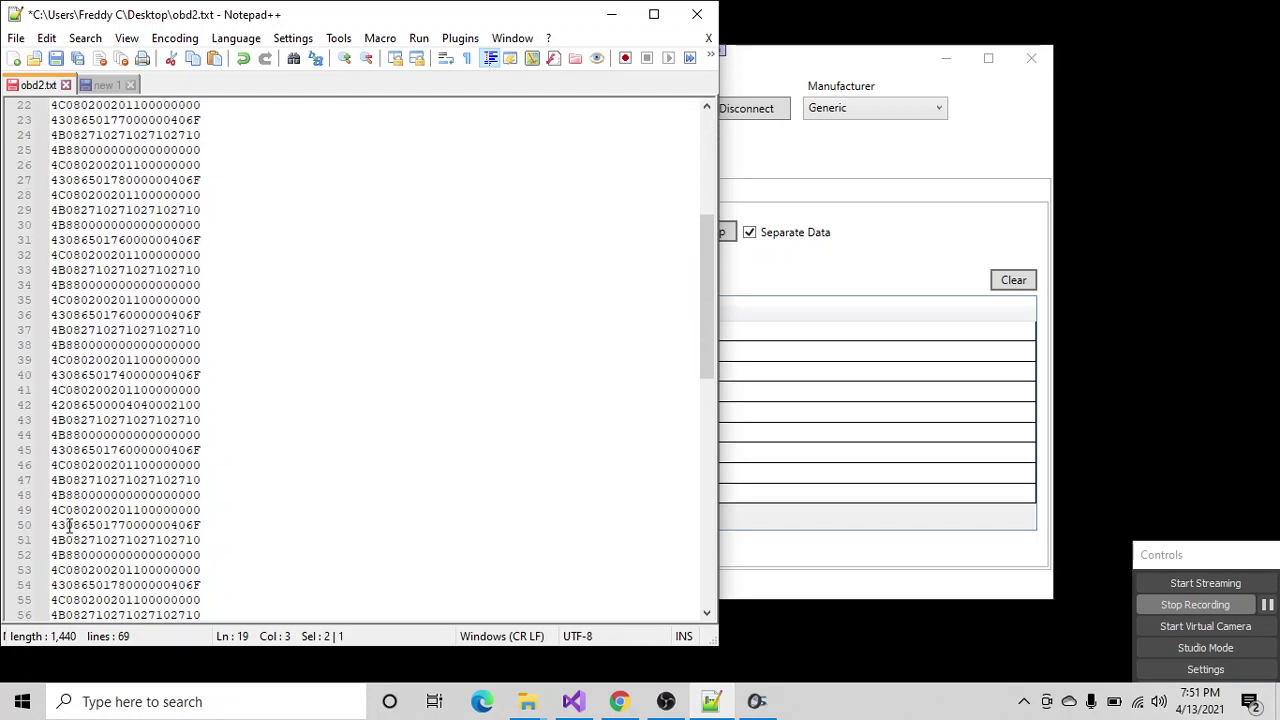
- In OBD2 Interface, set the CAN mask to 00000FF0 and the address to 00000421, and start monitoring
left_click(816, 150)
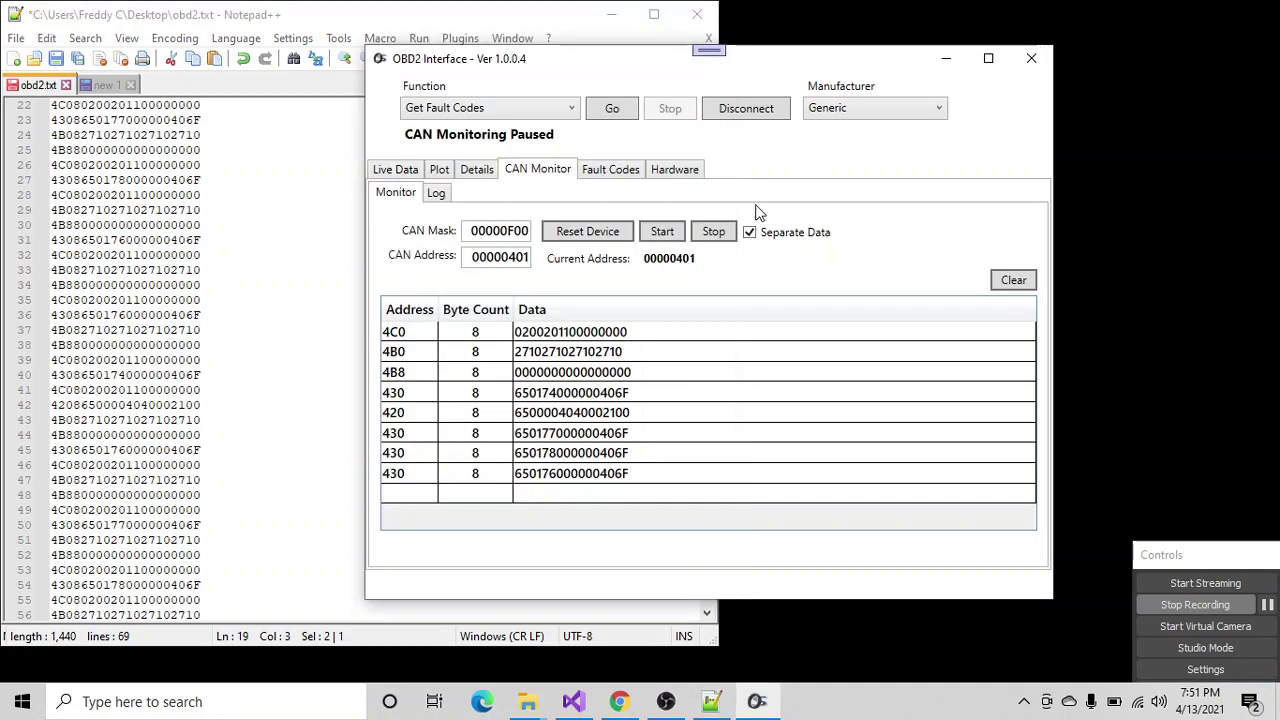
left_click(517, 231)
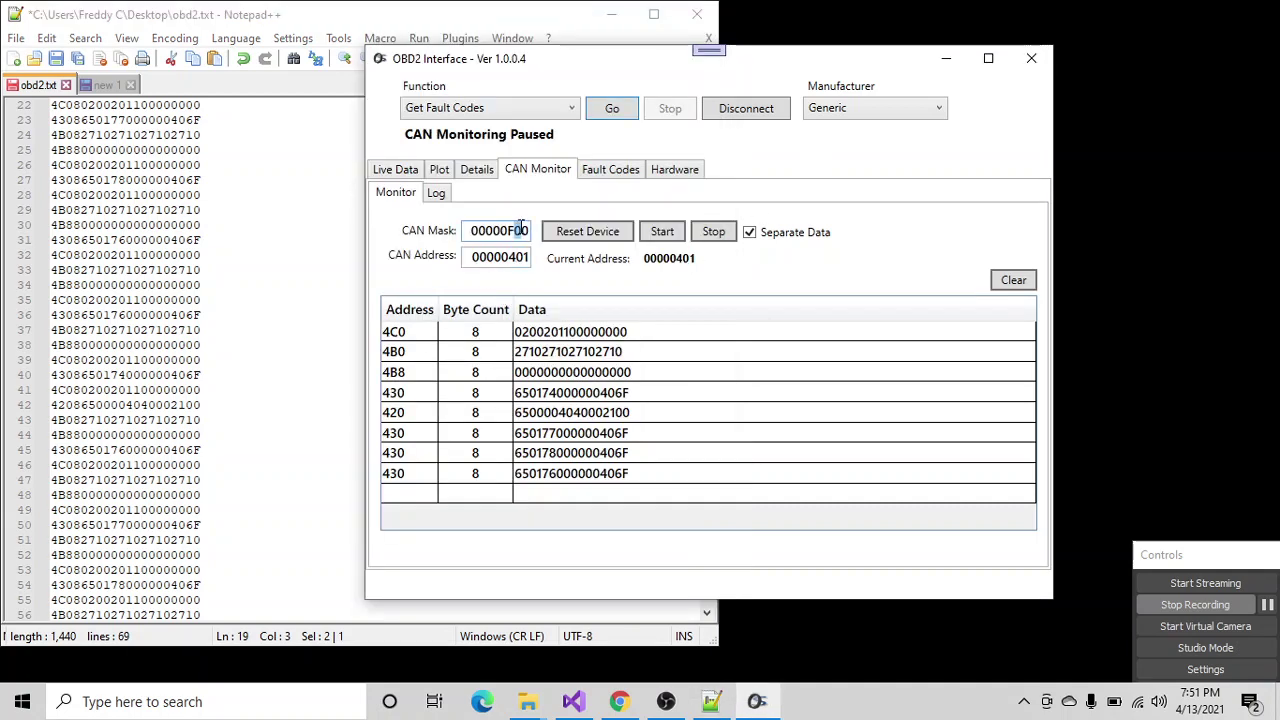
type("F")
left_click(517, 258)
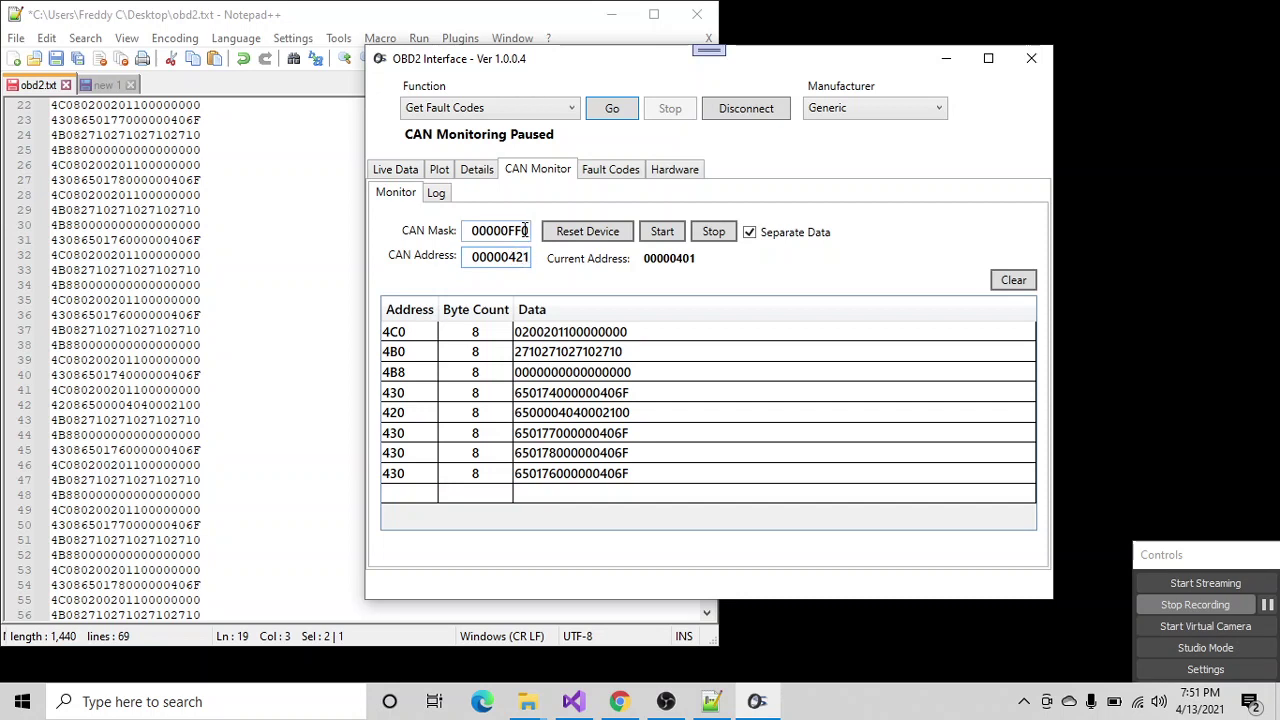
left_click_drag(524, 230, 530, 257)
left_click(658, 232)
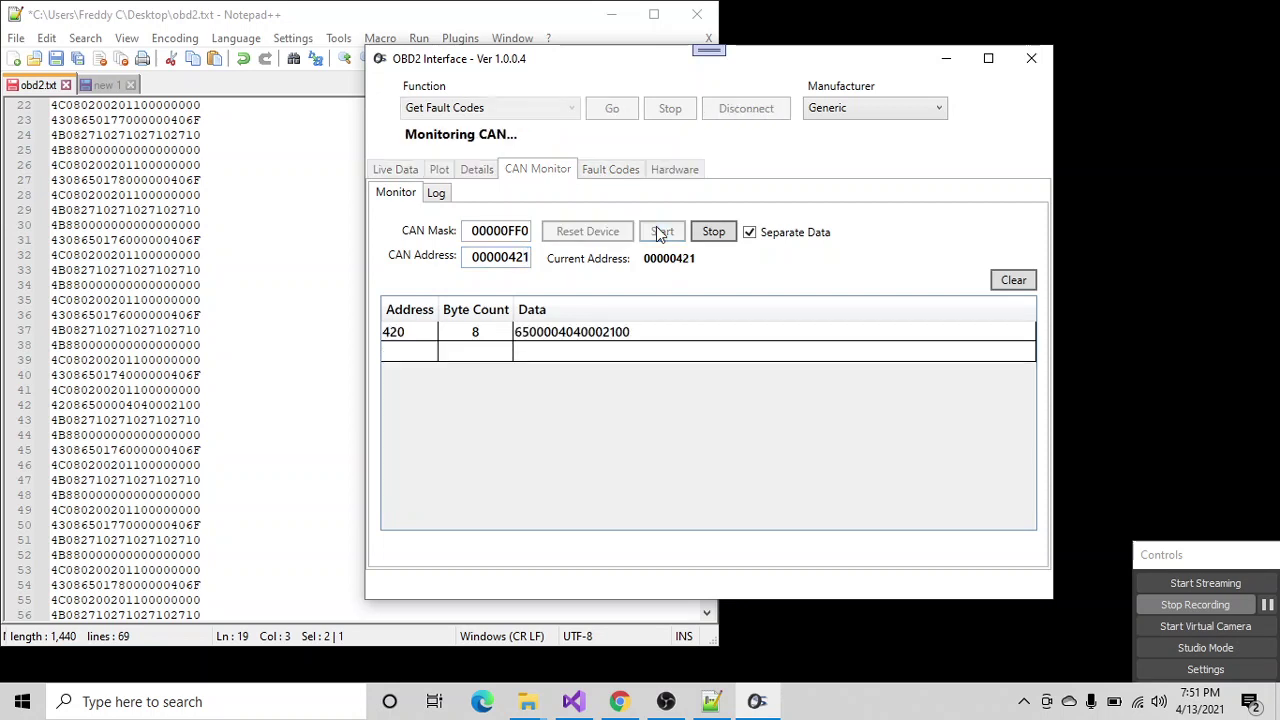
- Check the CAN log, and compare the monitor's message list with Separate Data on and off, leaving it off
left_click(436, 192)
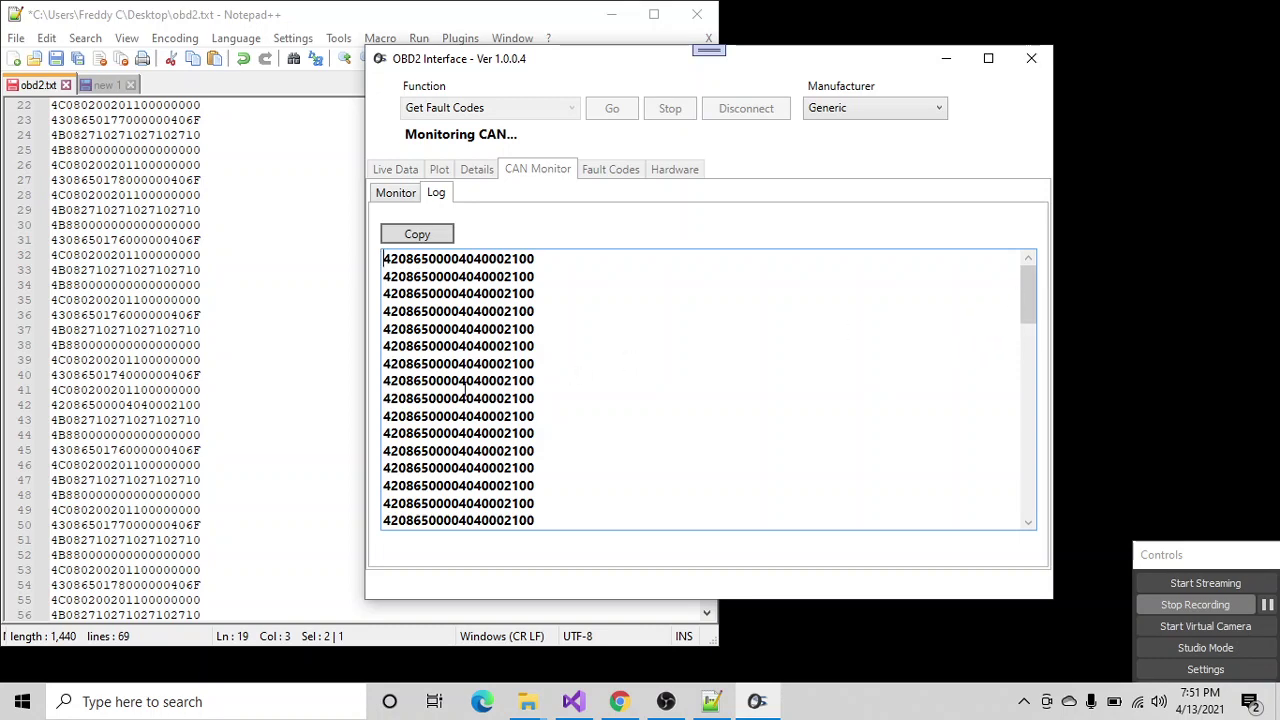
left_click(398, 193)
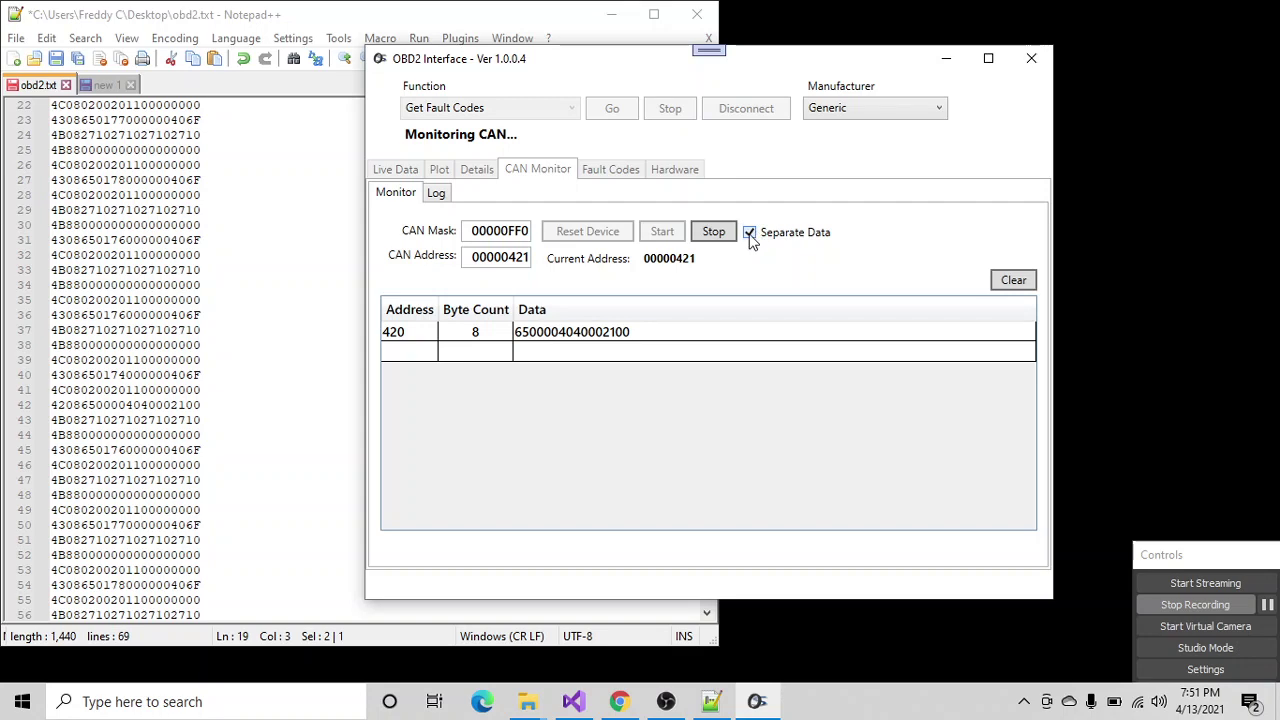
left_click(755, 241)
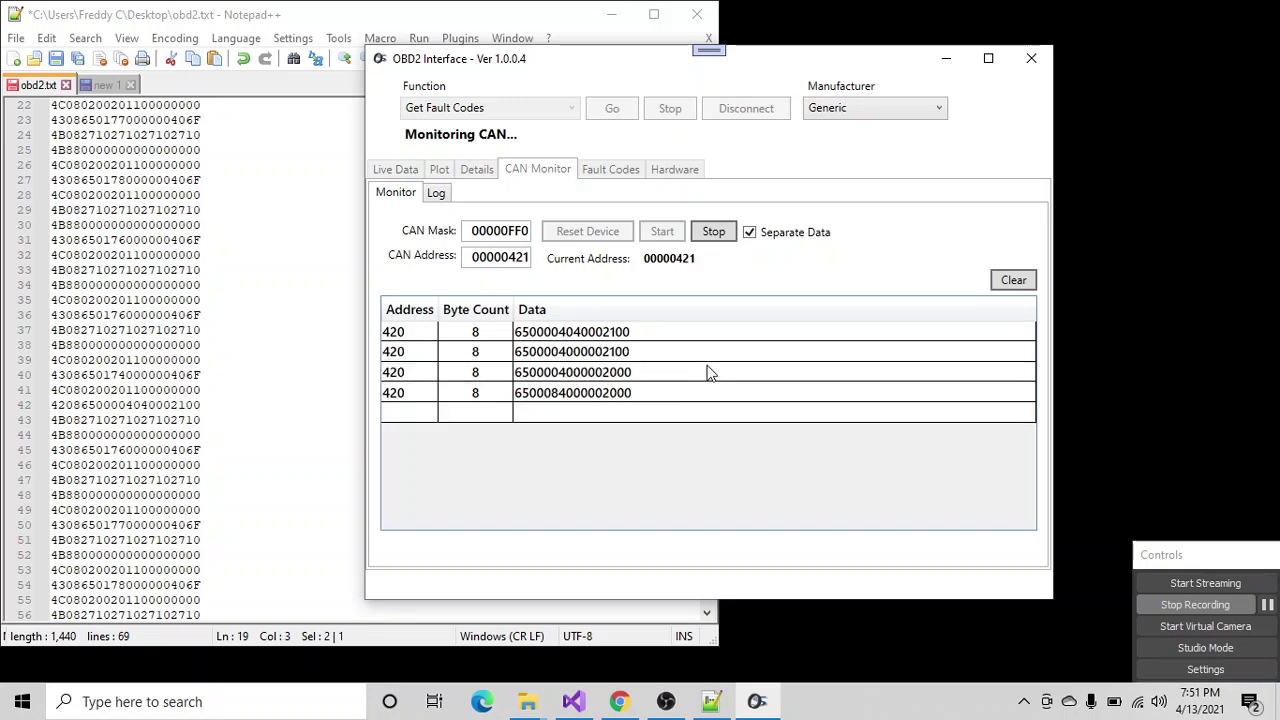
left_click(749, 232)
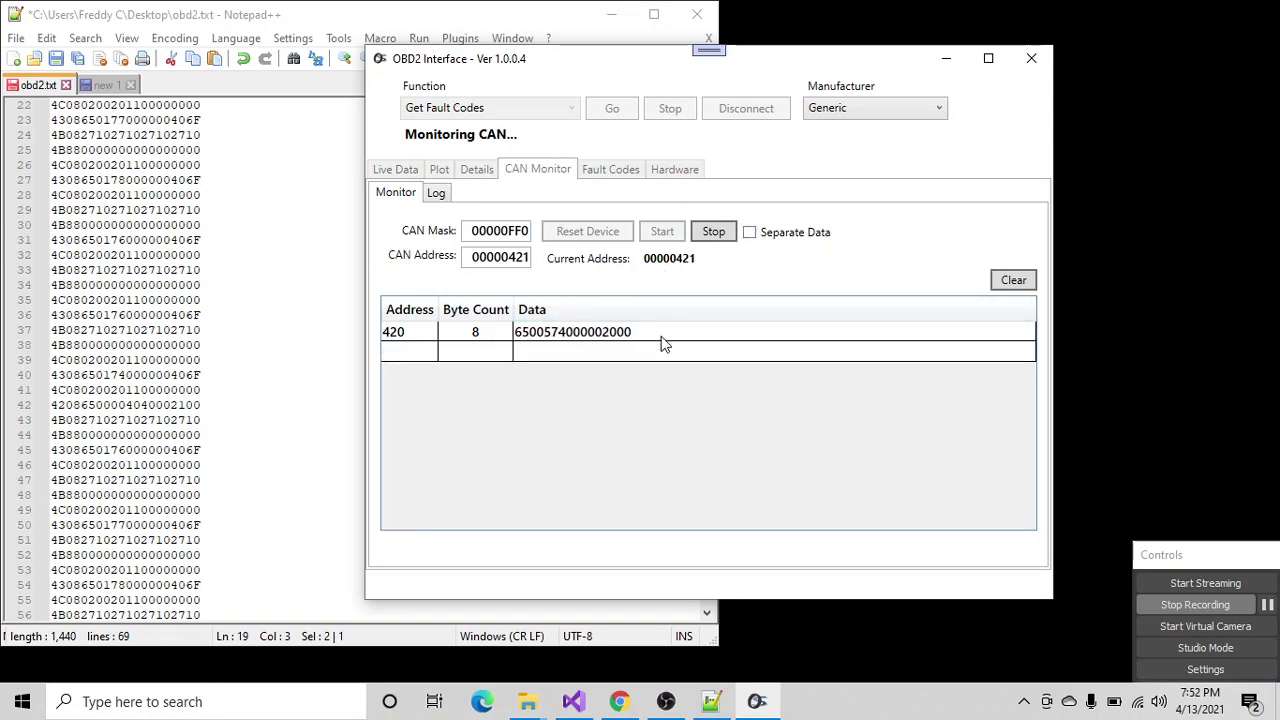
left_click(749, 232)
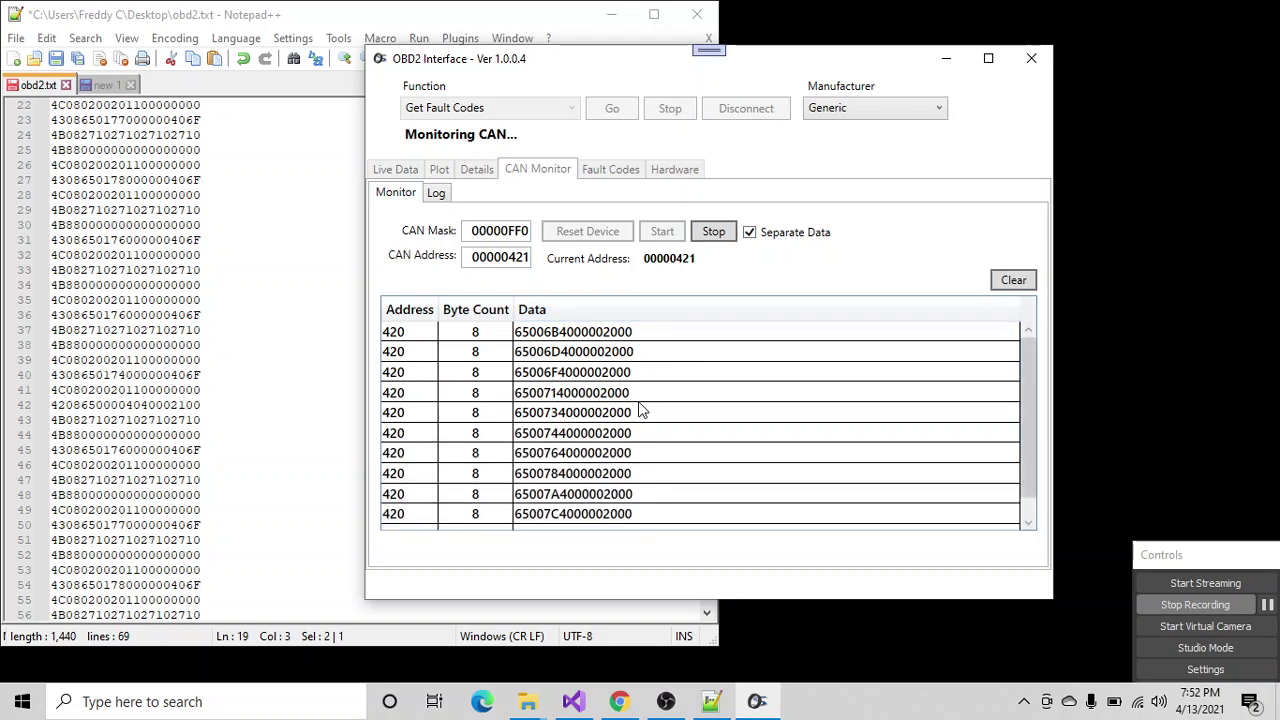
left_click(751, 235)
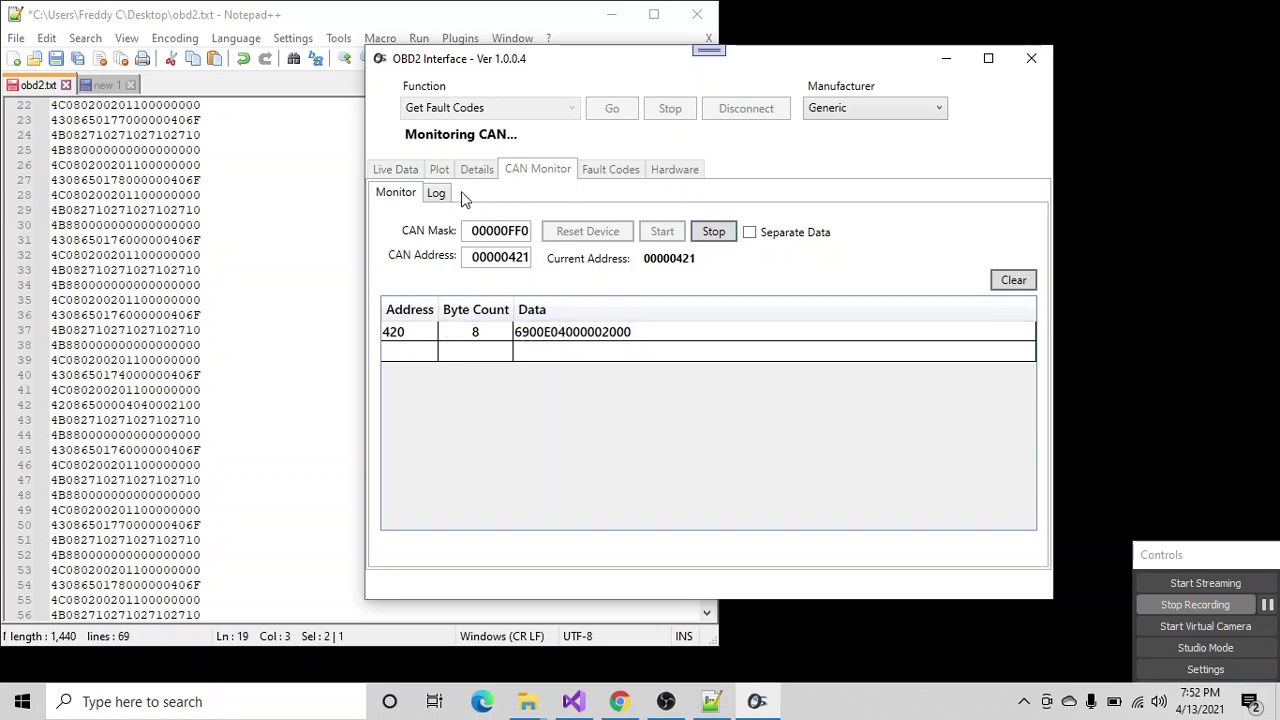
- Copy the CAN log, paste it over the older log entries from line 14 of the obd2 notes in Notepad++, and review the pasted lines
left_click(436, 192)
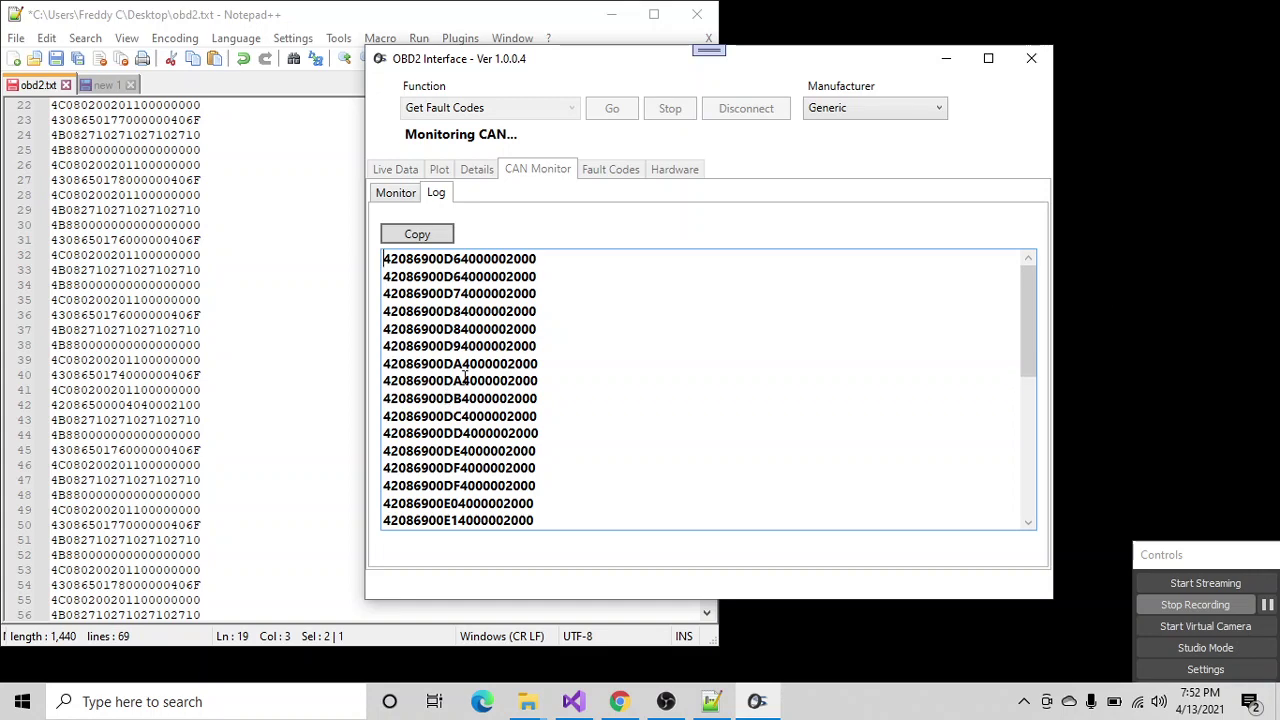
left_click(420, 236)
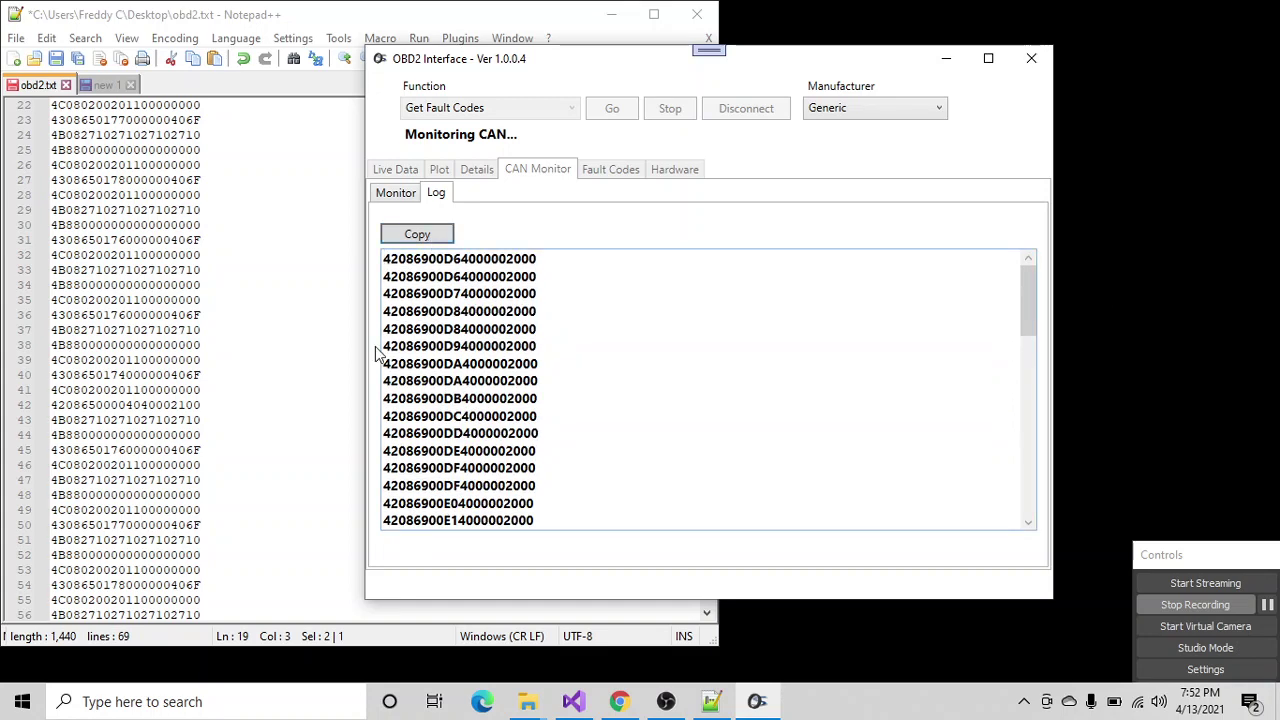
left_click_drag(256, 522, 3, 213)
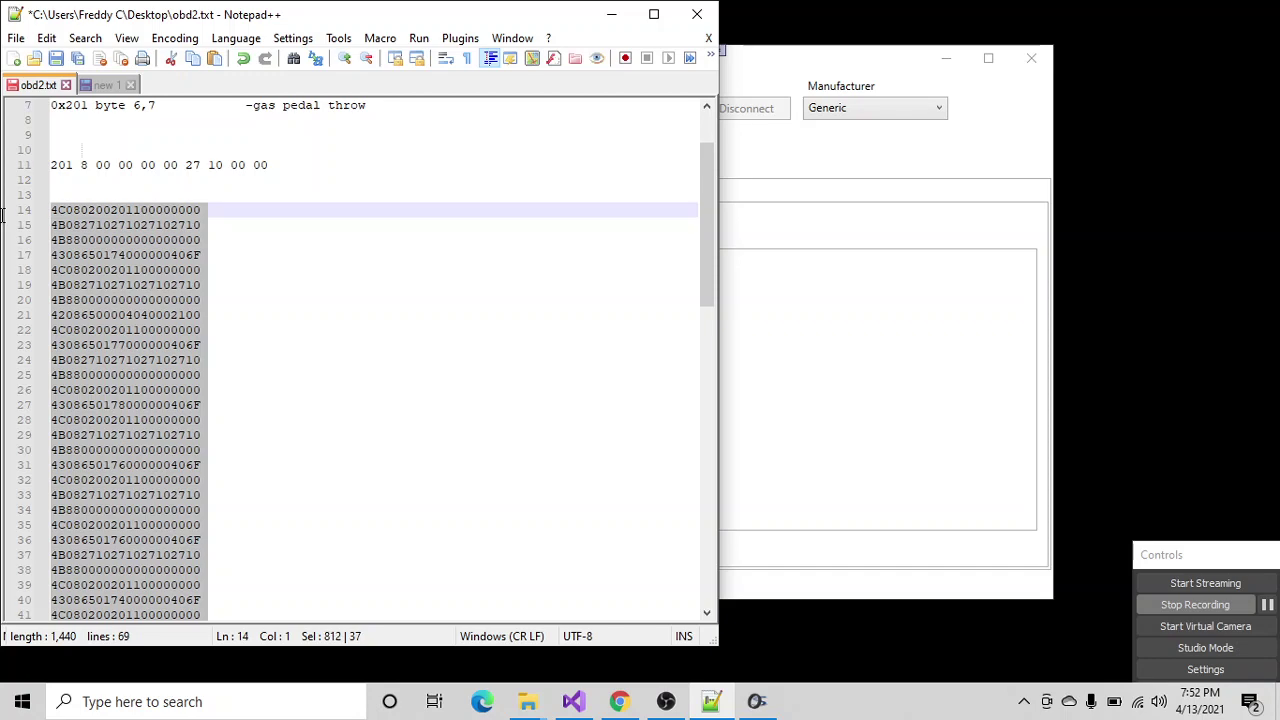
right_click(93, 254)
left_click(138, 309)
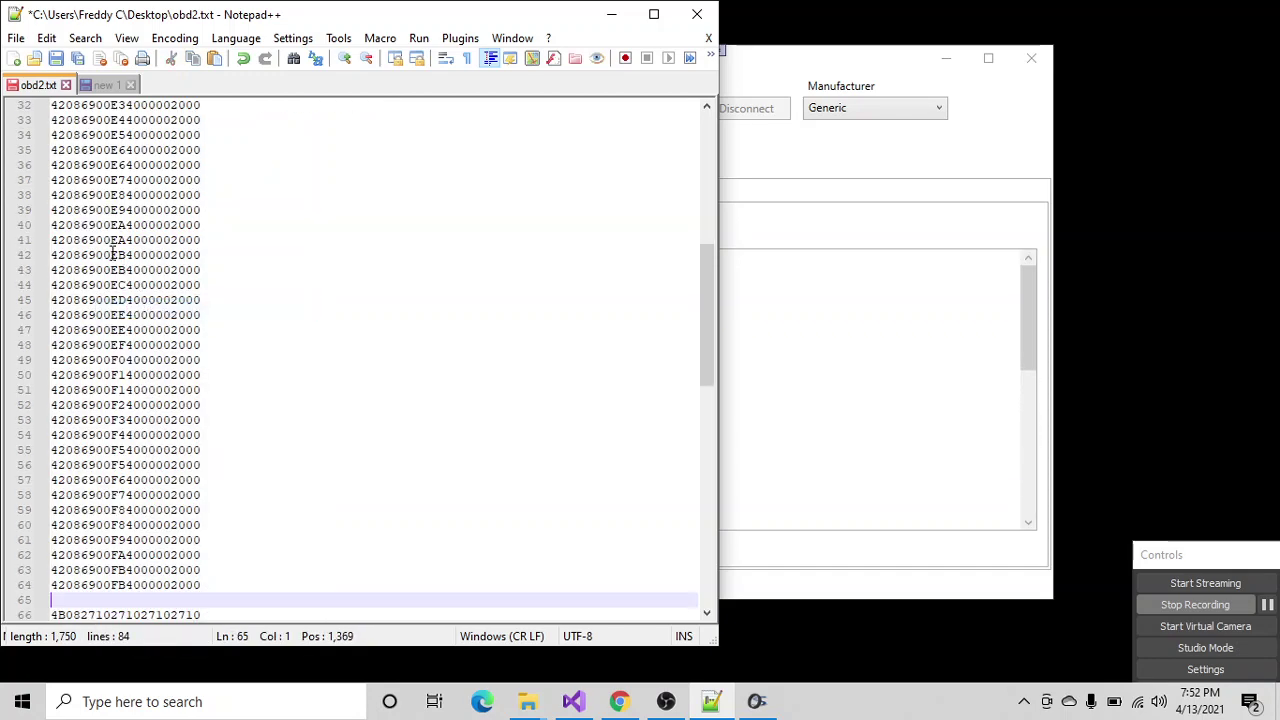
scroll(114, 300, "up", 11)
scroll(113, 264, "down", 15)
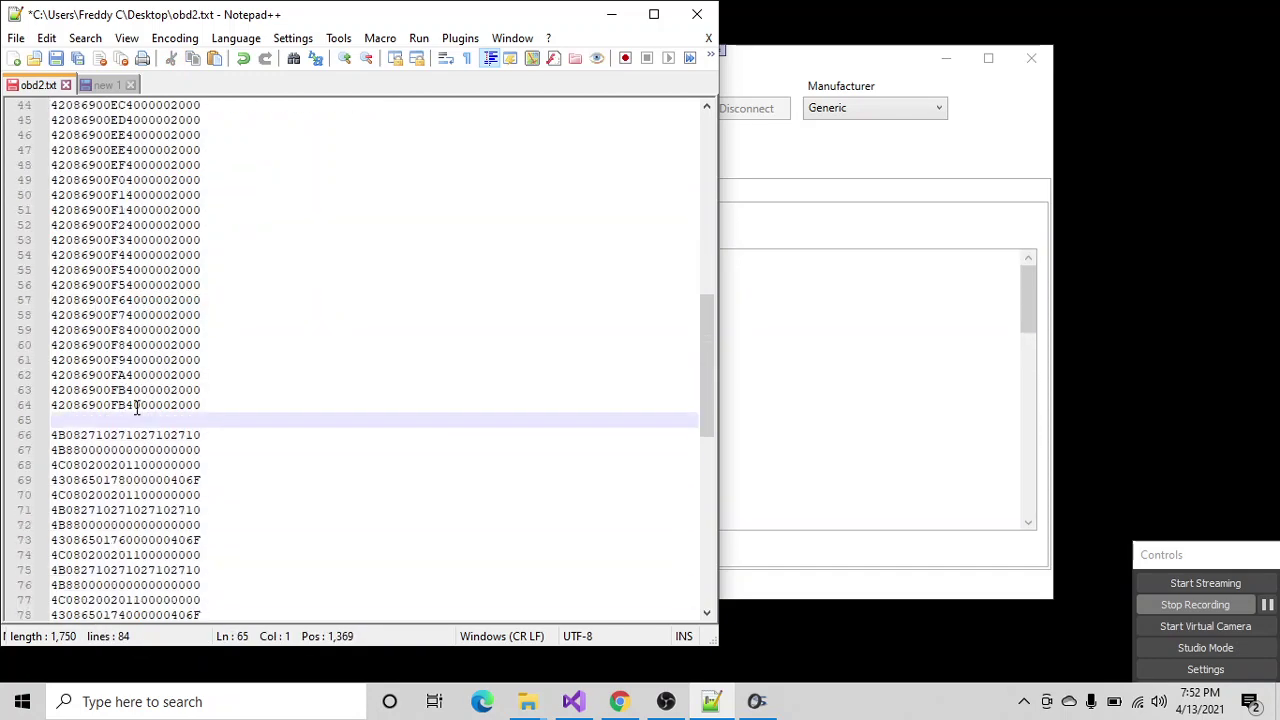
scroll(131, 395, "up", 14)
scroll(131, 395, "up", 7)
scroll(131, 395, "down", 8)
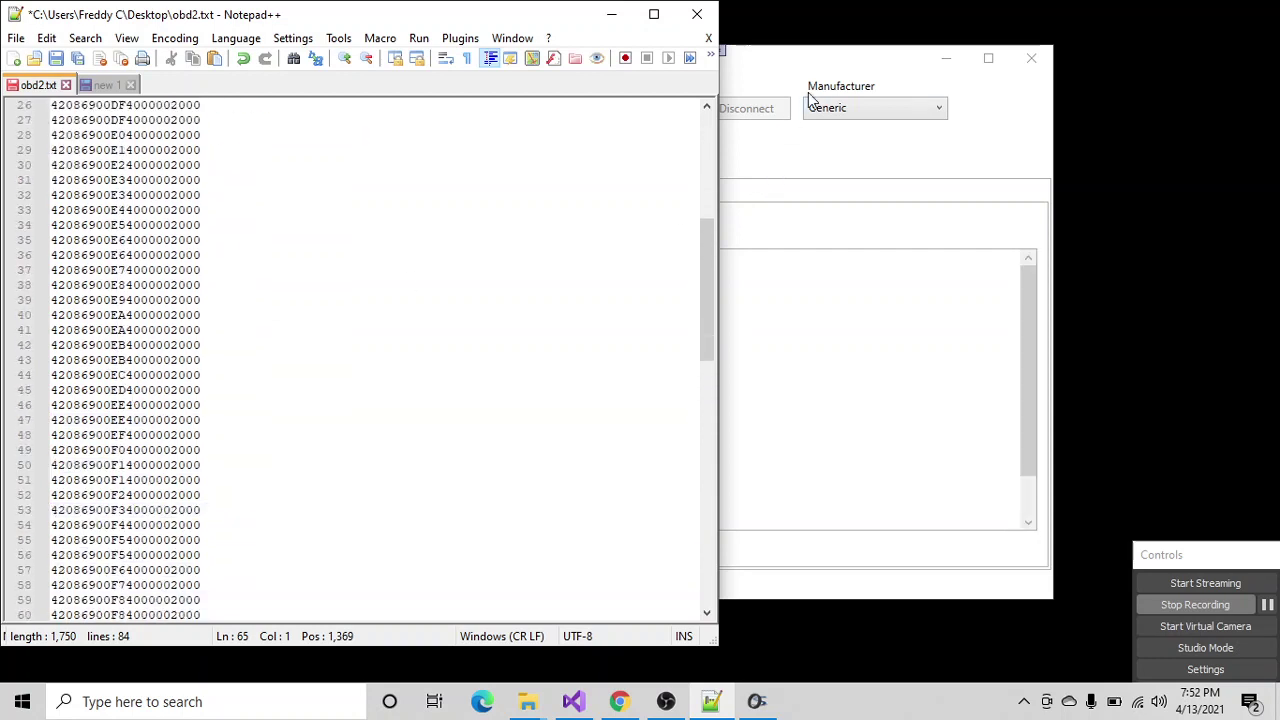
- Return to the CAN monitor in OBD2 Interface, set the CAN address to 00000201, and restart monitoring
left_click(786, 64)
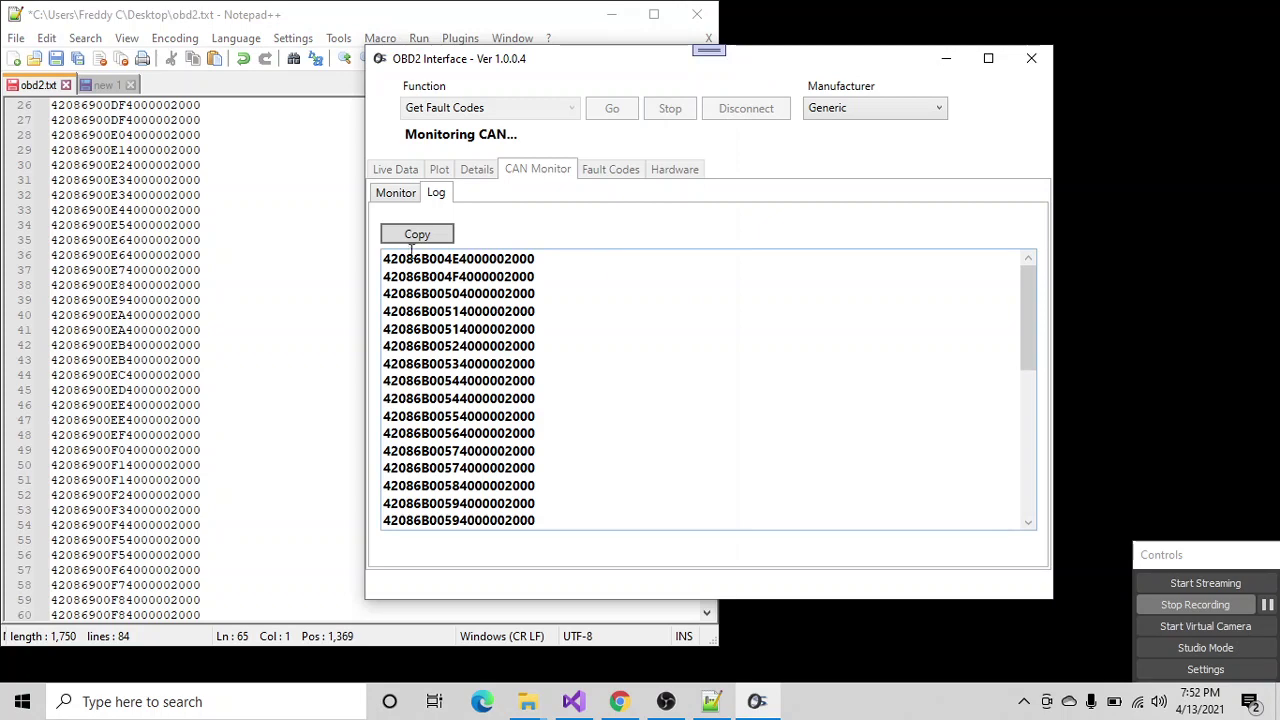
left_click(396, 193)
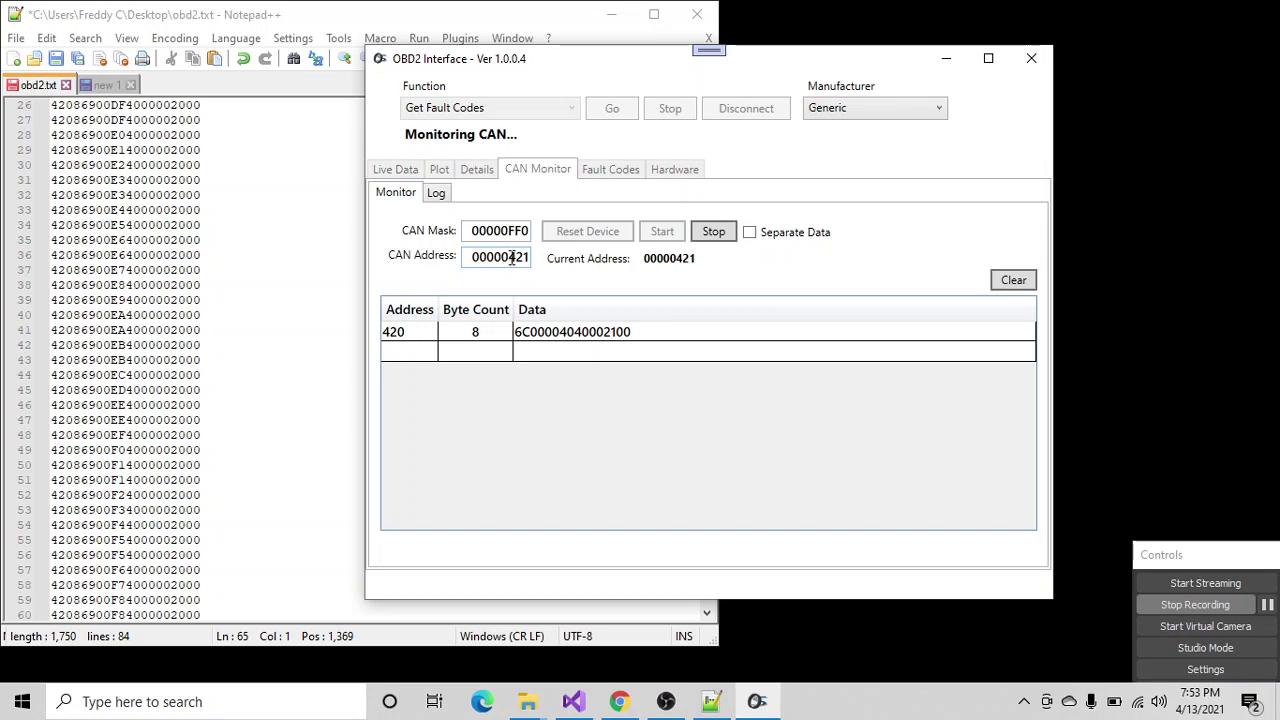
left_click_drag(506, 258, 533, 260)
type("201")
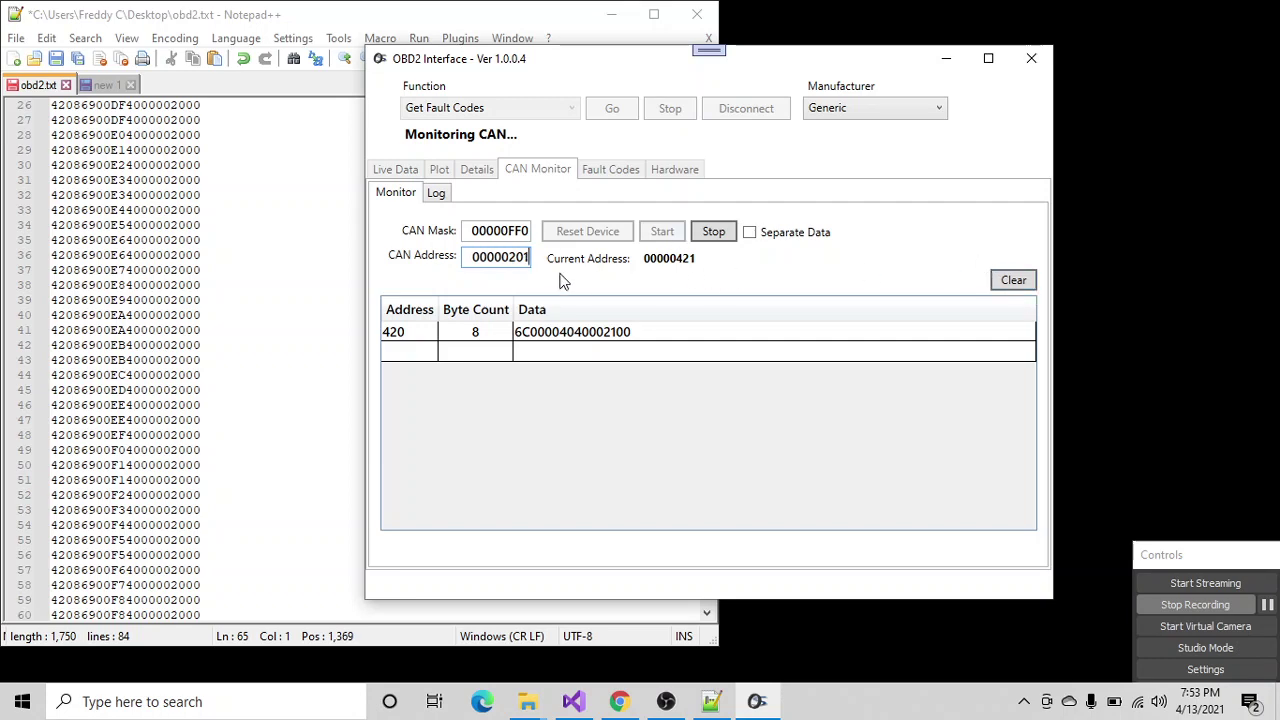
left_click(714, 238)
left_click(664, 233)
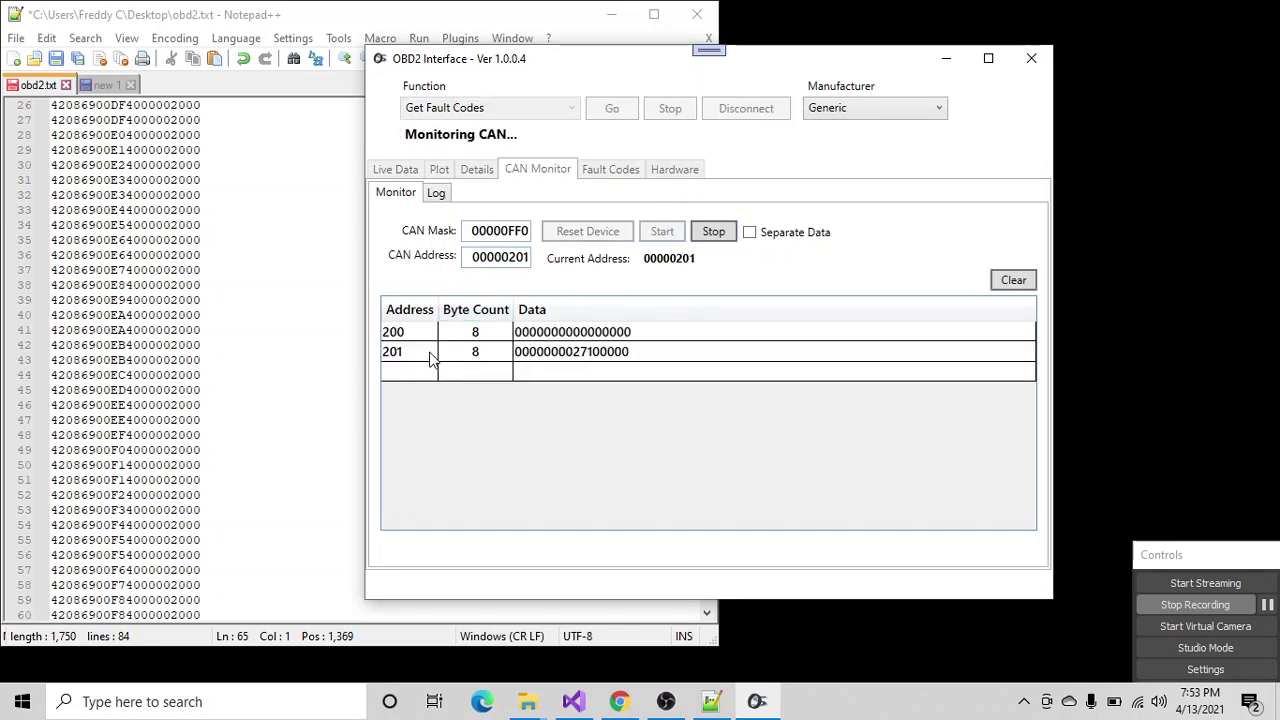
left_click(524, 232)
left_click_drag(512, 261, 521, 256)
- Duplicate the F150 gas pedal line for 0x201 directly below itself in the obd2 notes in Notepad++
scroll(286, 288, "up", 7)
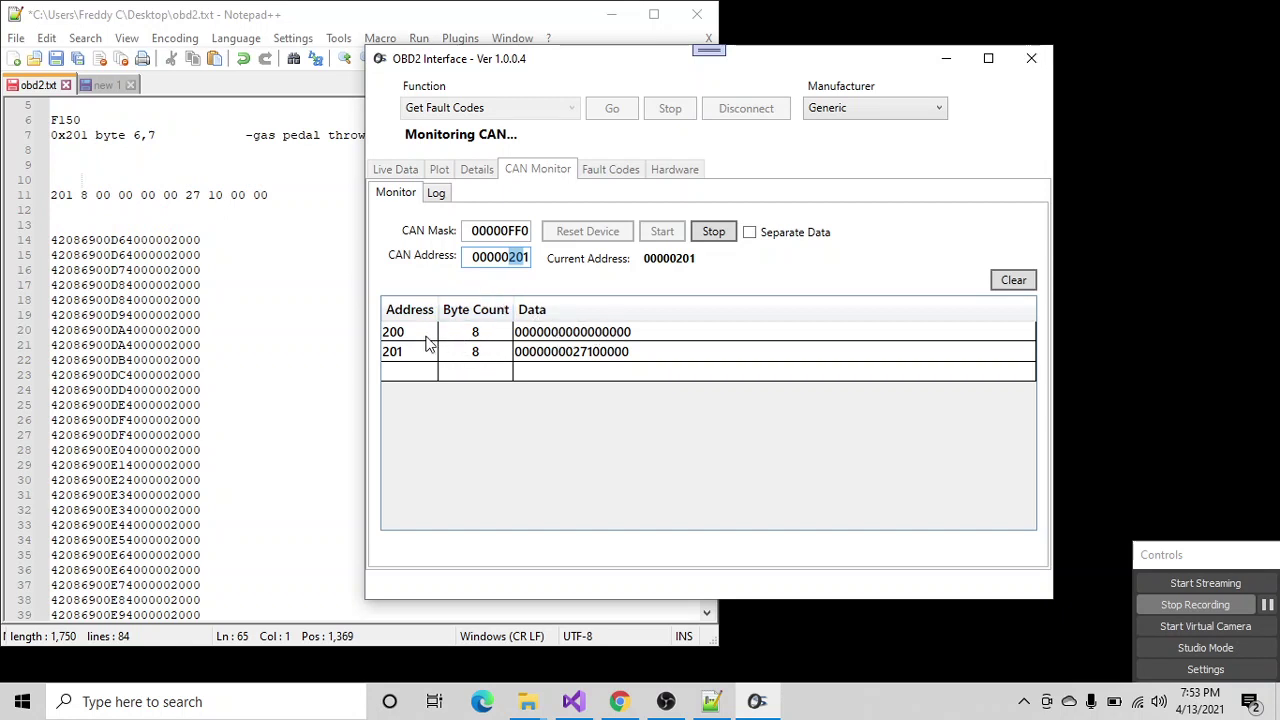
scroll(110, 218, "up", 2)
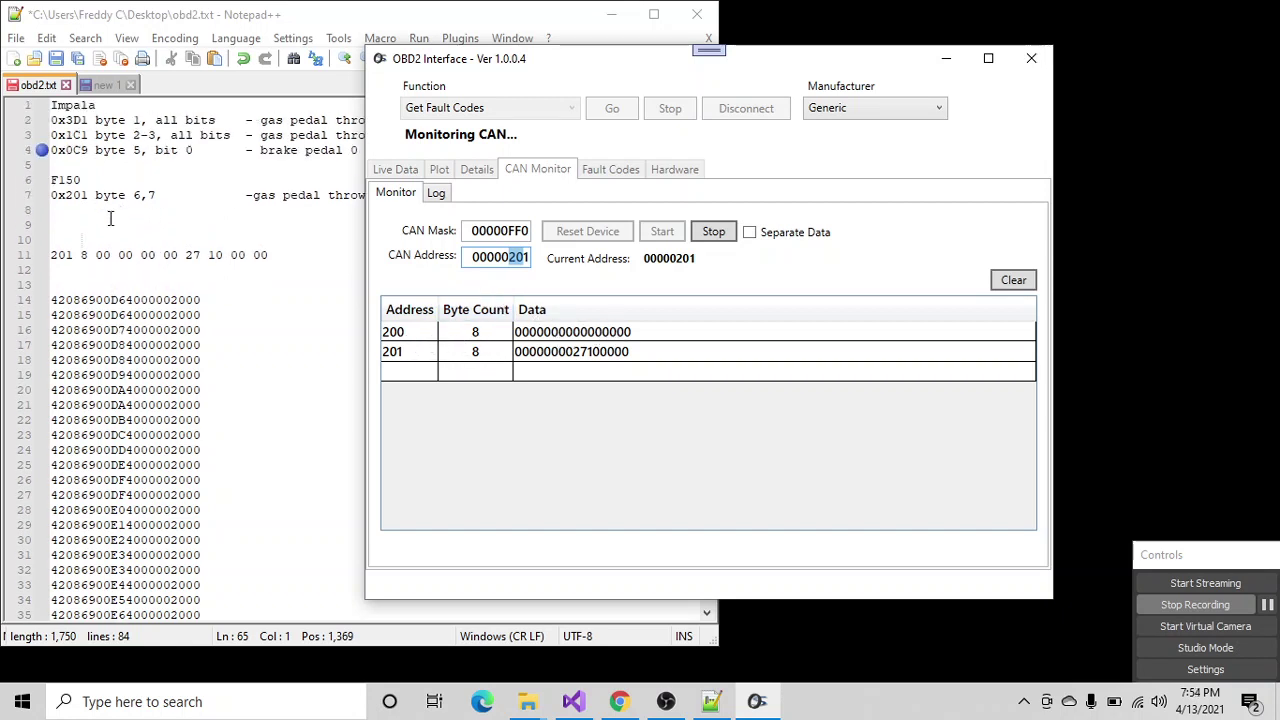
left_click(53, 196)
left_click_drag(53, 196, 48, 210)
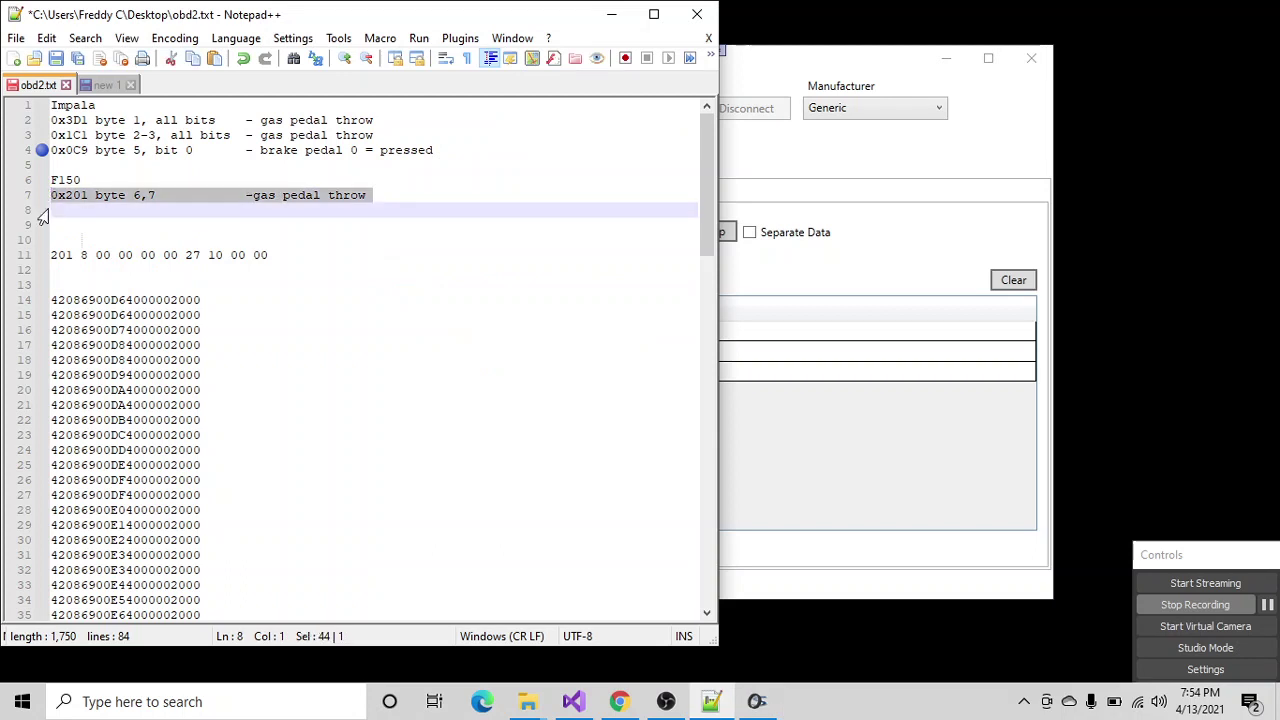
left_click(44, 212)
key("ctrl+v")
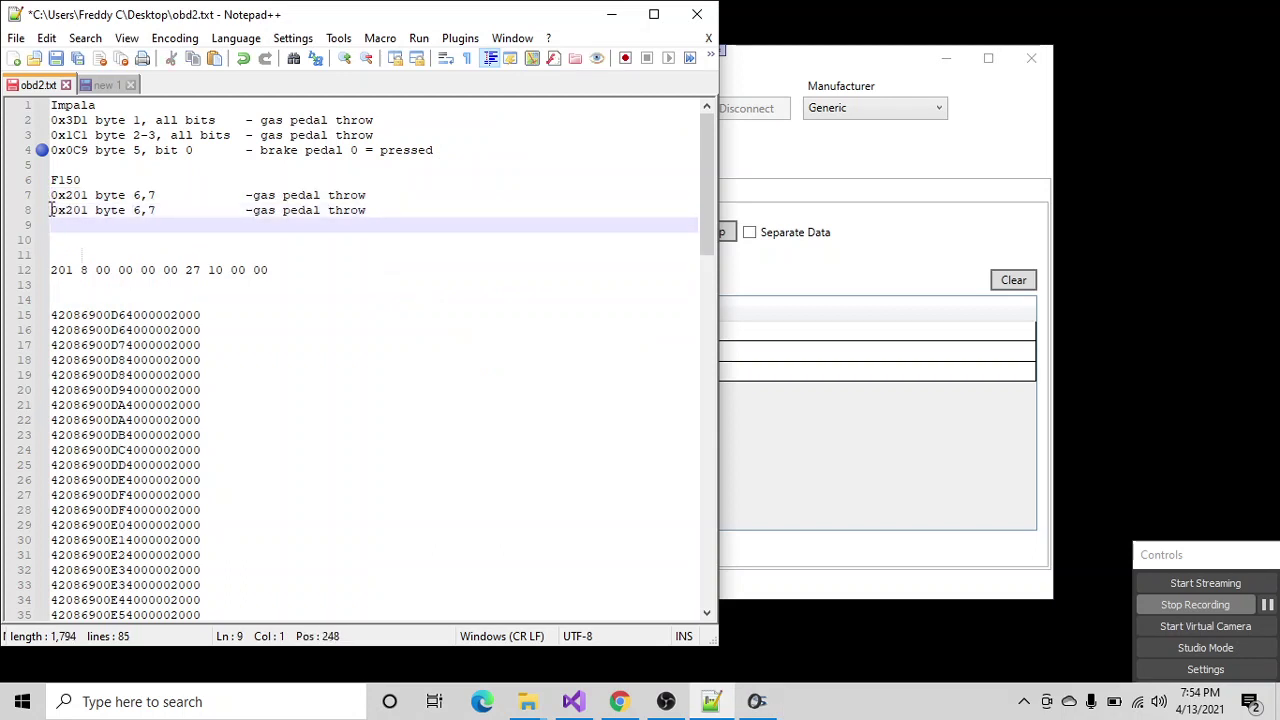
- Change the duplicated F150 line's address to 0x200 and its description to "brake pedal throw"
left_click_drag(81, 210, 88, 210)
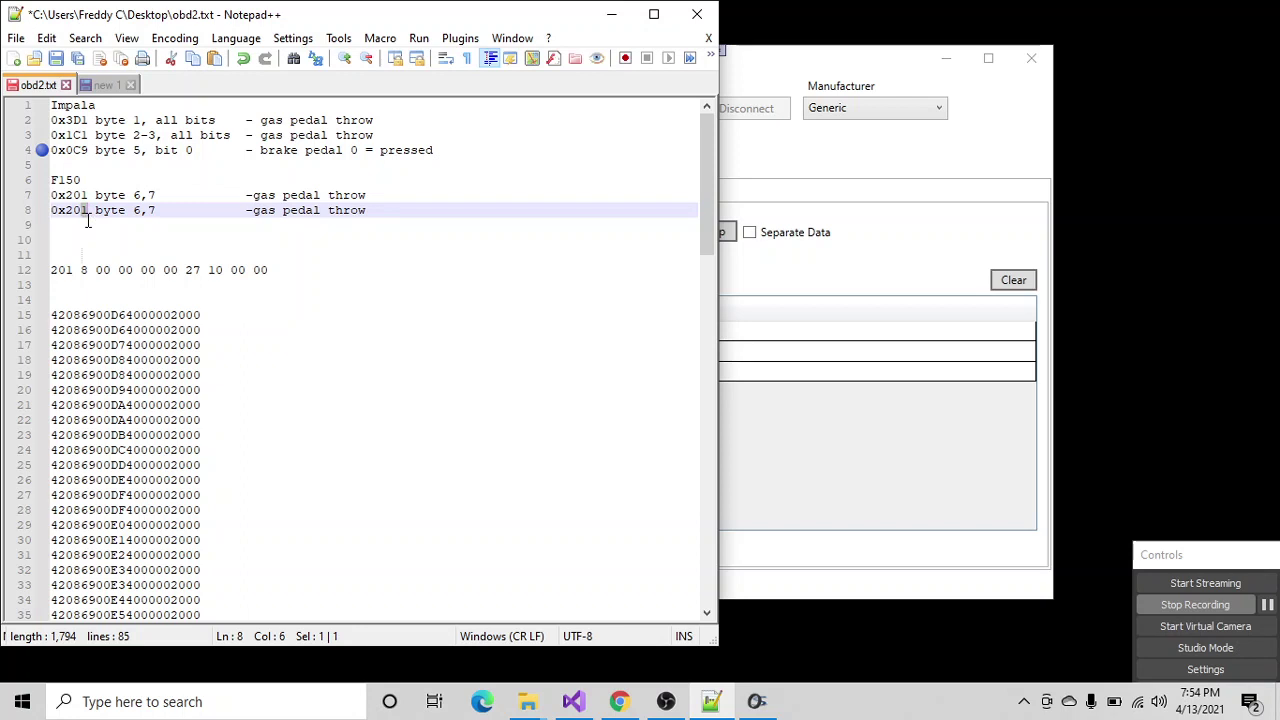
type("0")
left_click_drag(252, 211, 372, 214)
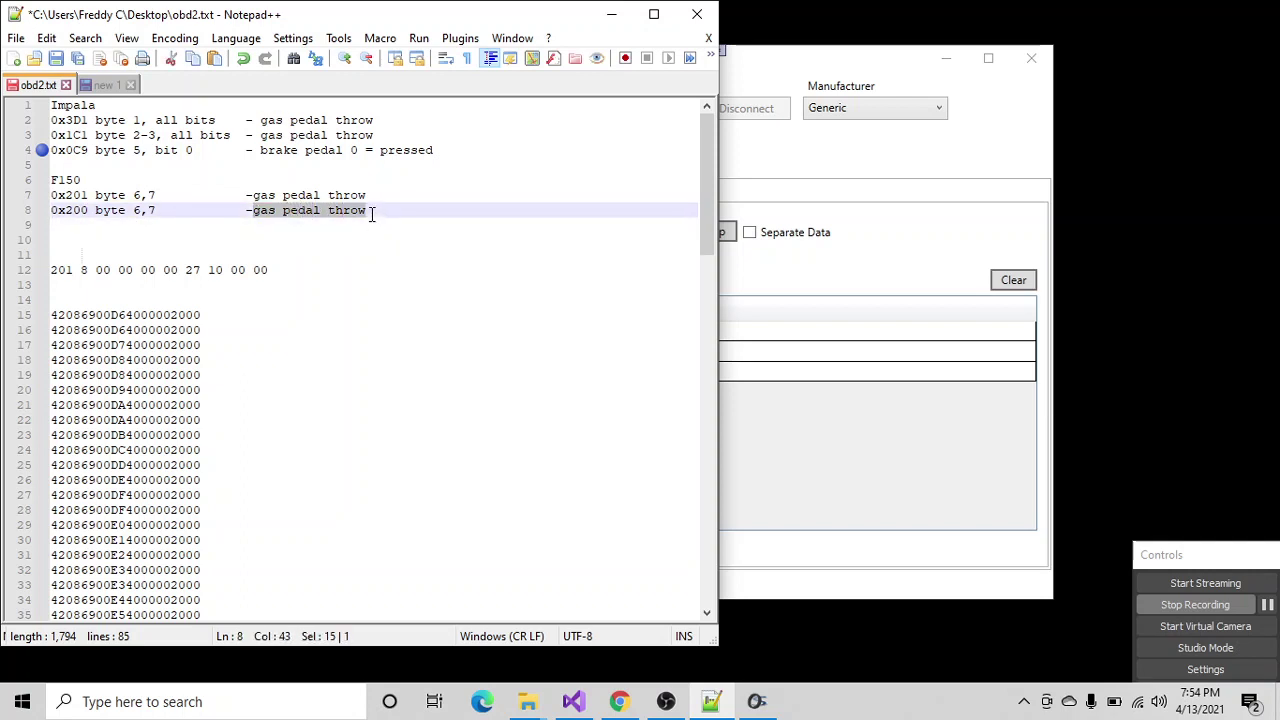
type("br")
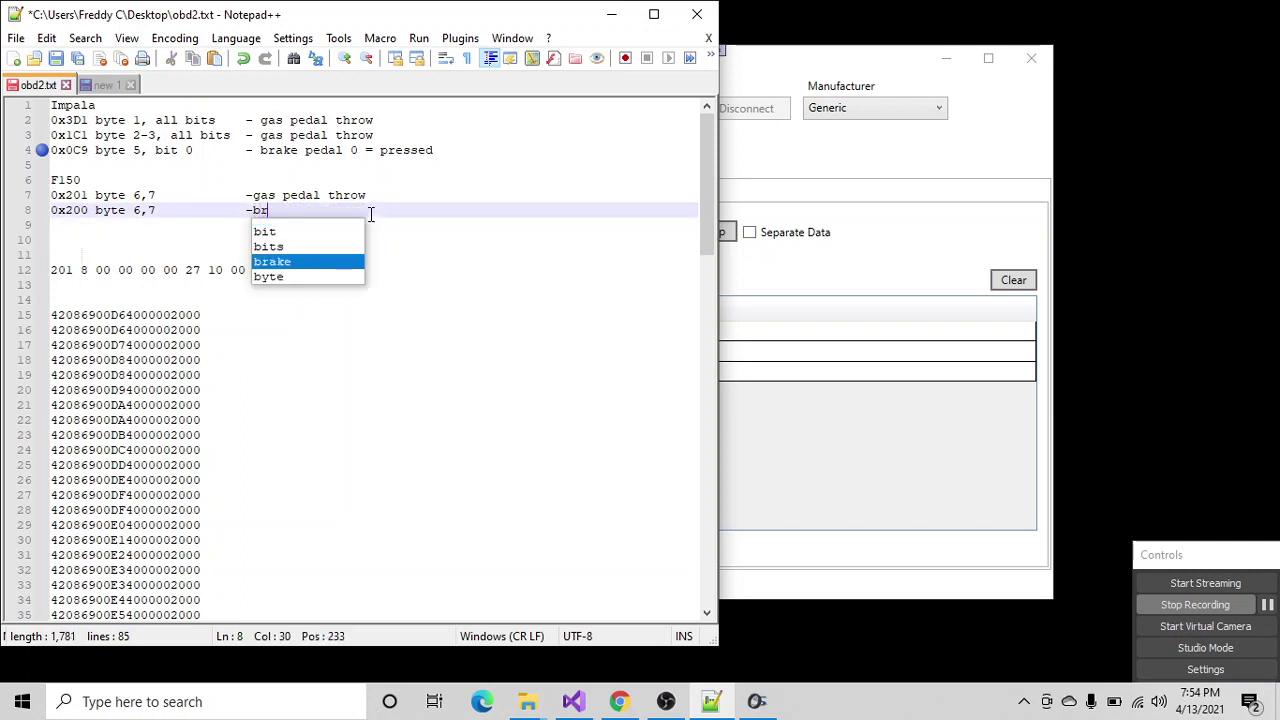
type("ake ped")
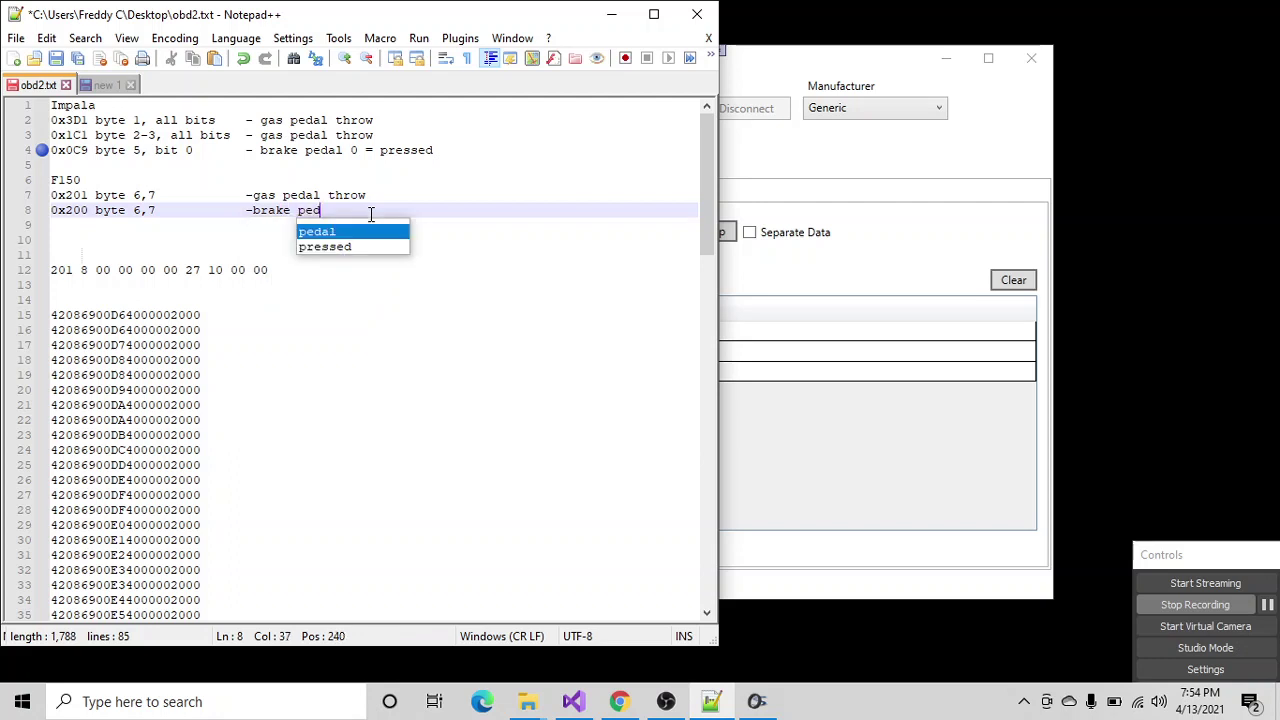
type("al throw")
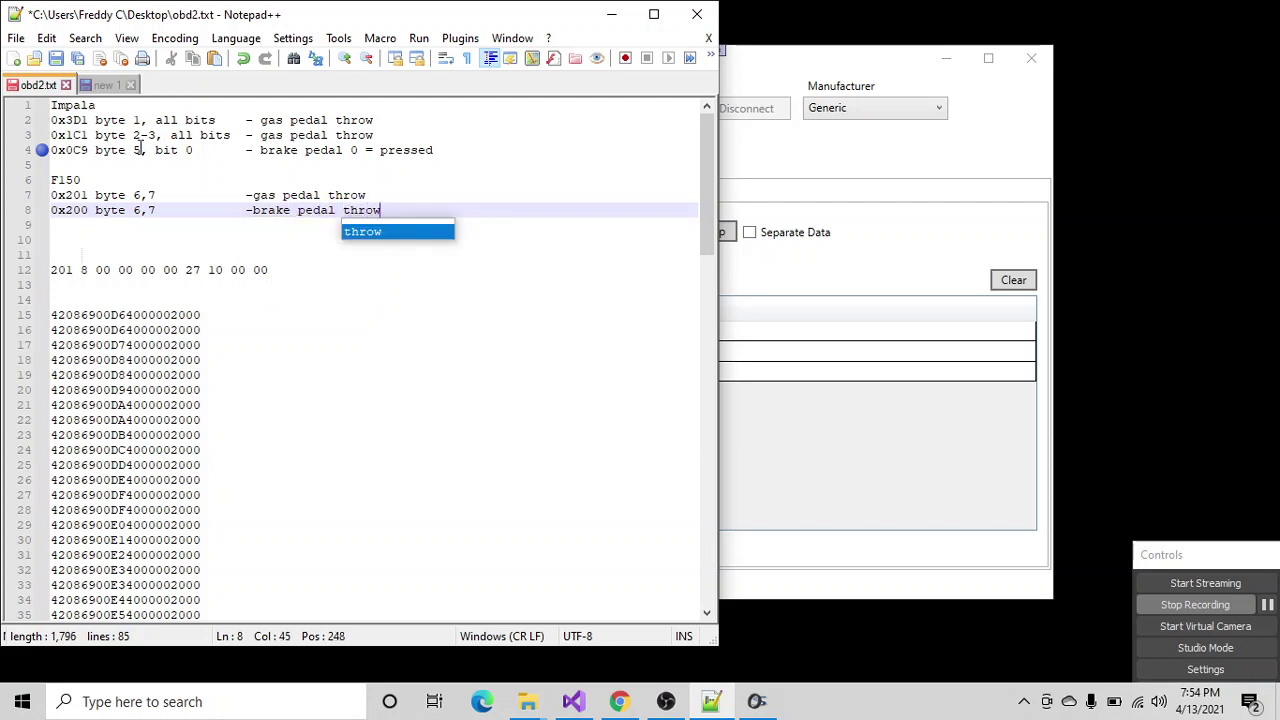
- Check the address 200 data in OBD2 Interface, and set the brake pedal note's bytes to 0,6 in Notepad++
left_click(794, 166)
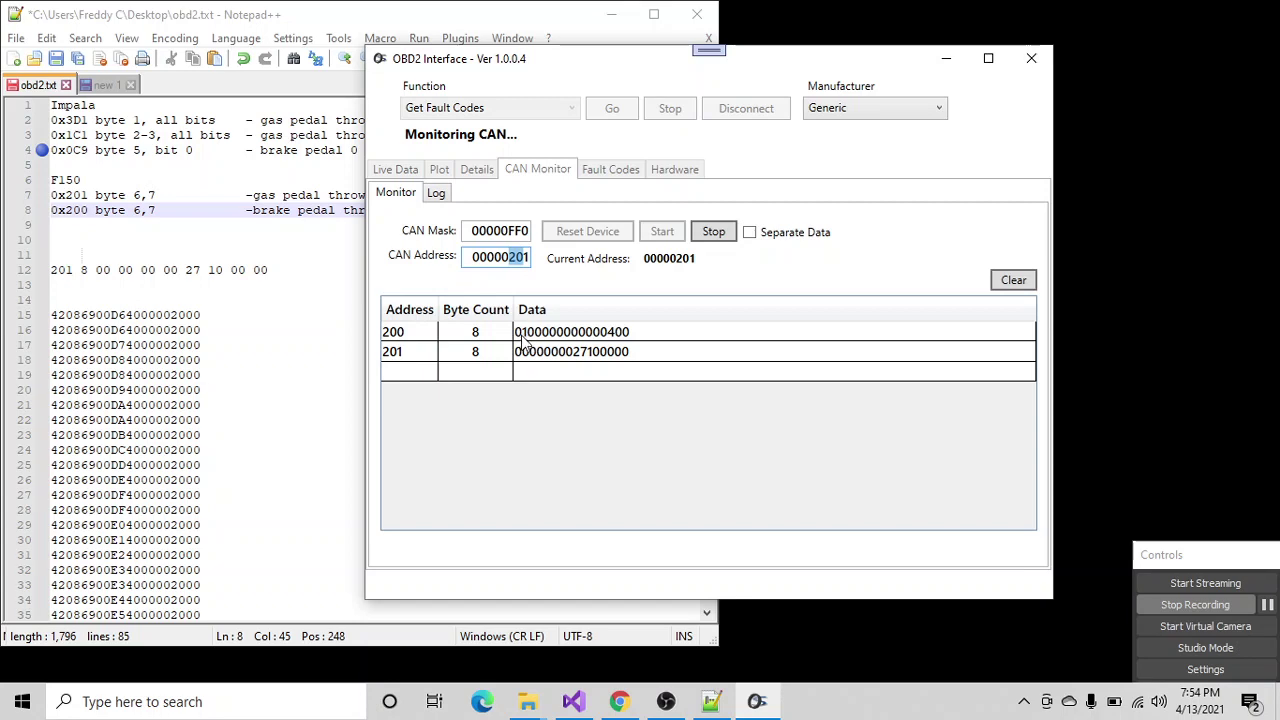
left_click(135, 212)
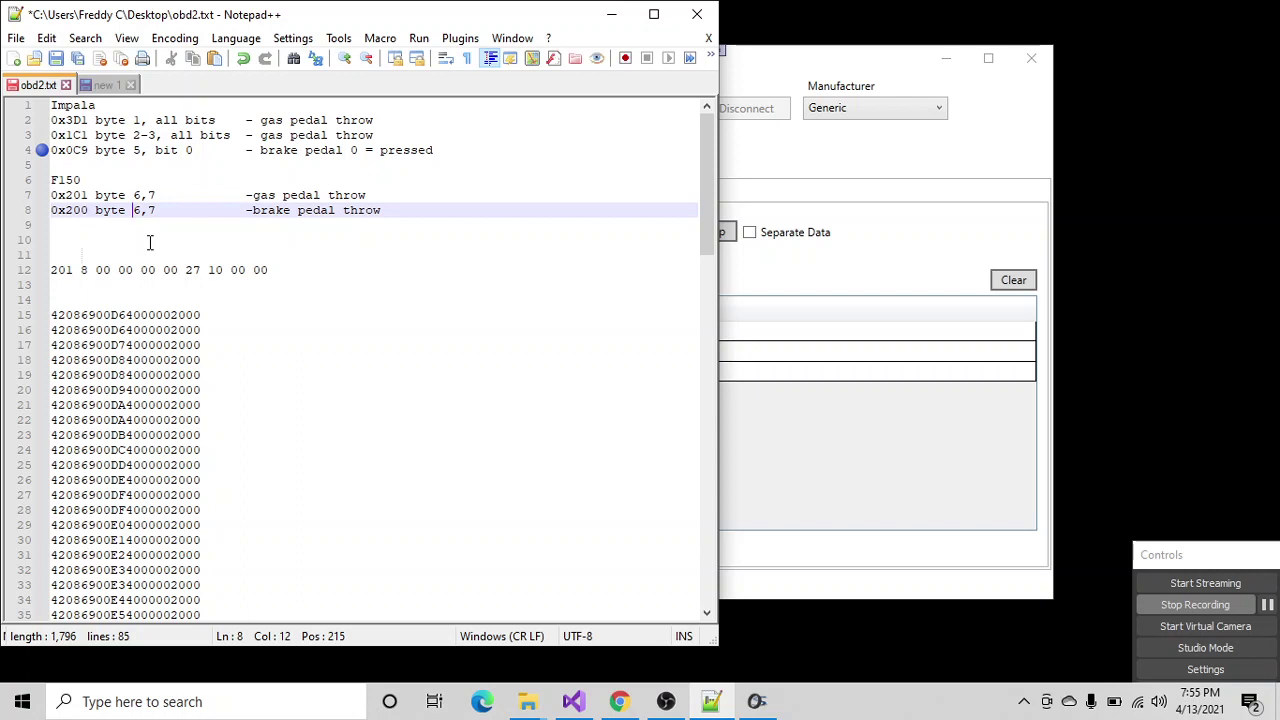
type("0,")
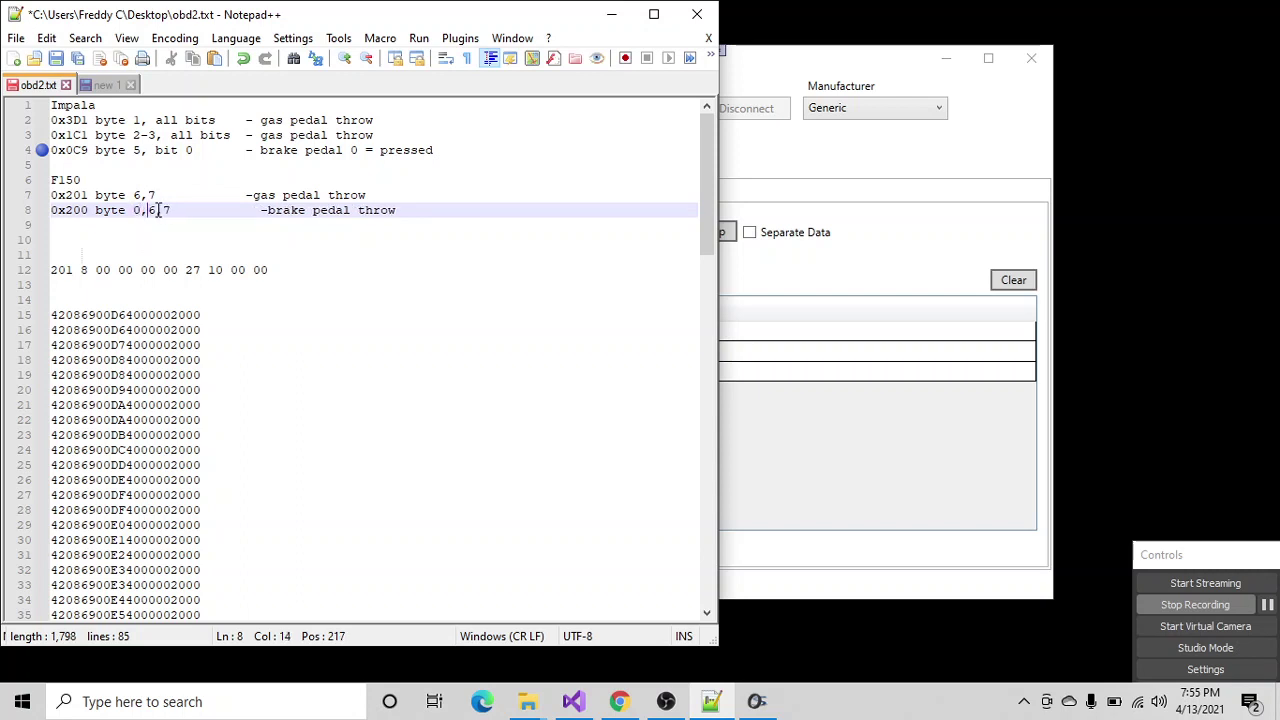
left_click_drag(157, 210, 174, 209)
key("BackSpace")
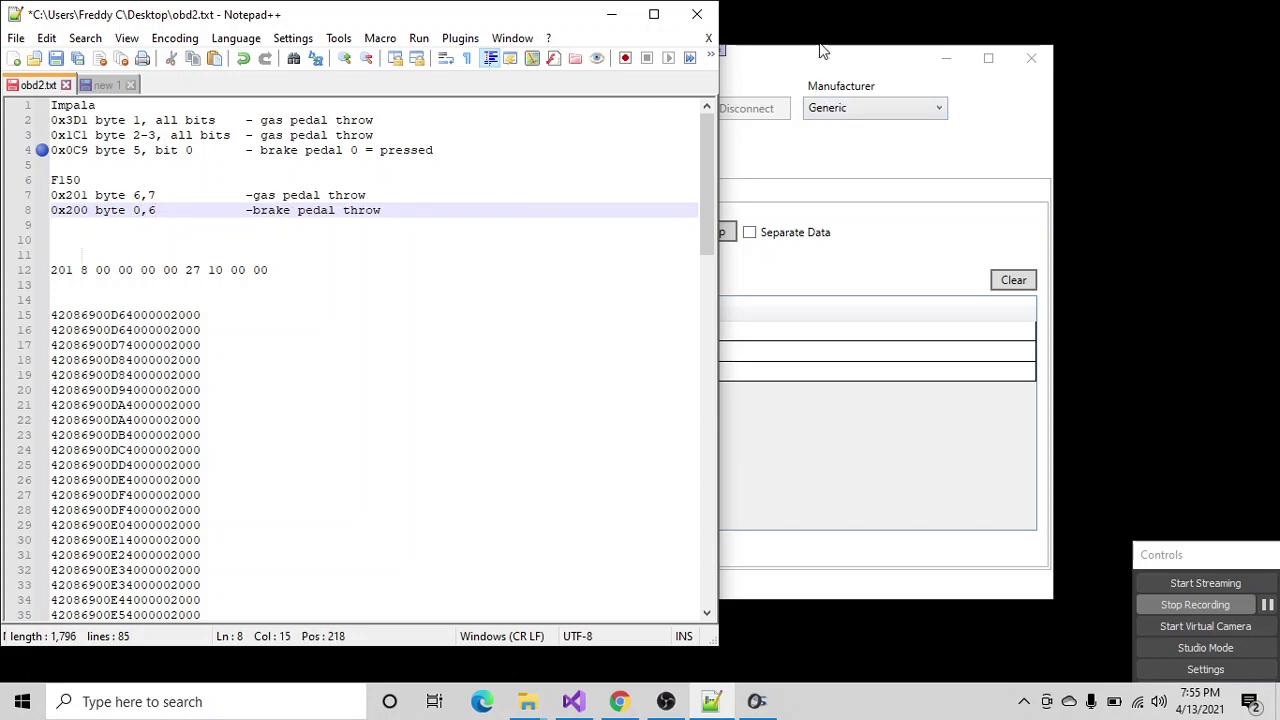
- Return to OBD2 Interface and set the CAN mask to 00000FFF so all three address digits are filtered
left_click(775, 50)
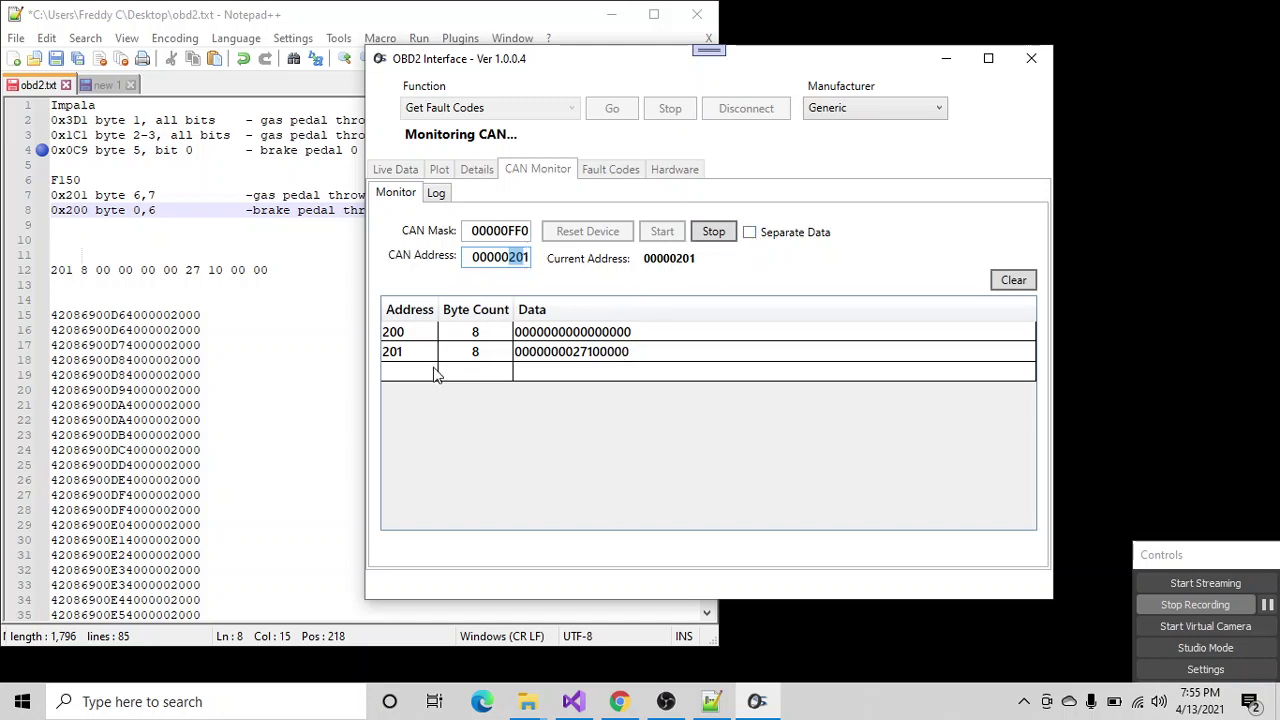
left_click(405, 331)
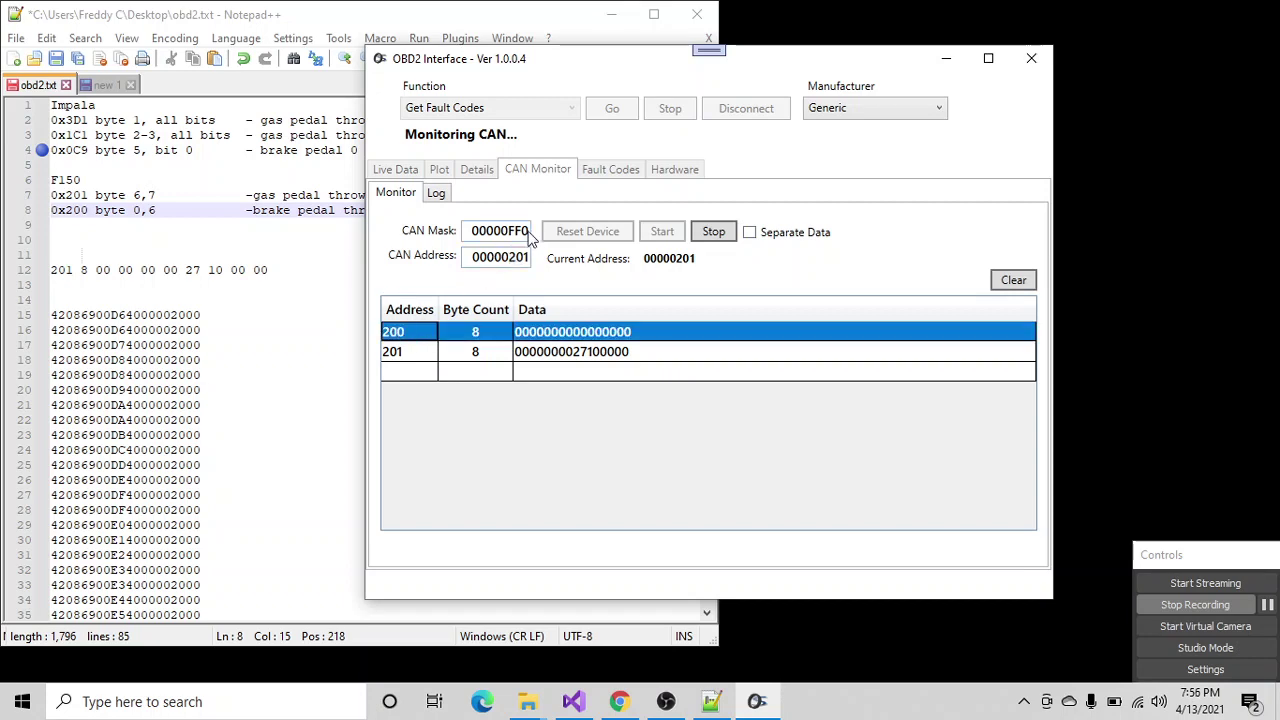
left_click_drag(524, 231, 535, 231)
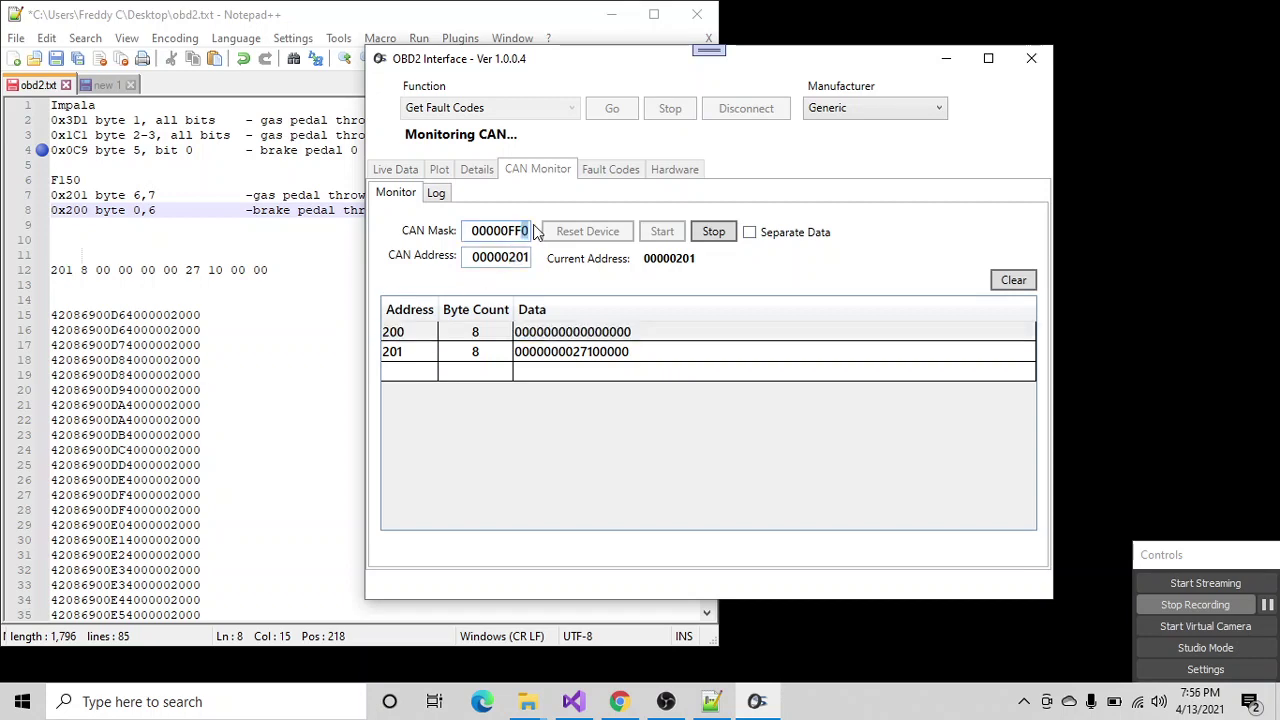
type("F")
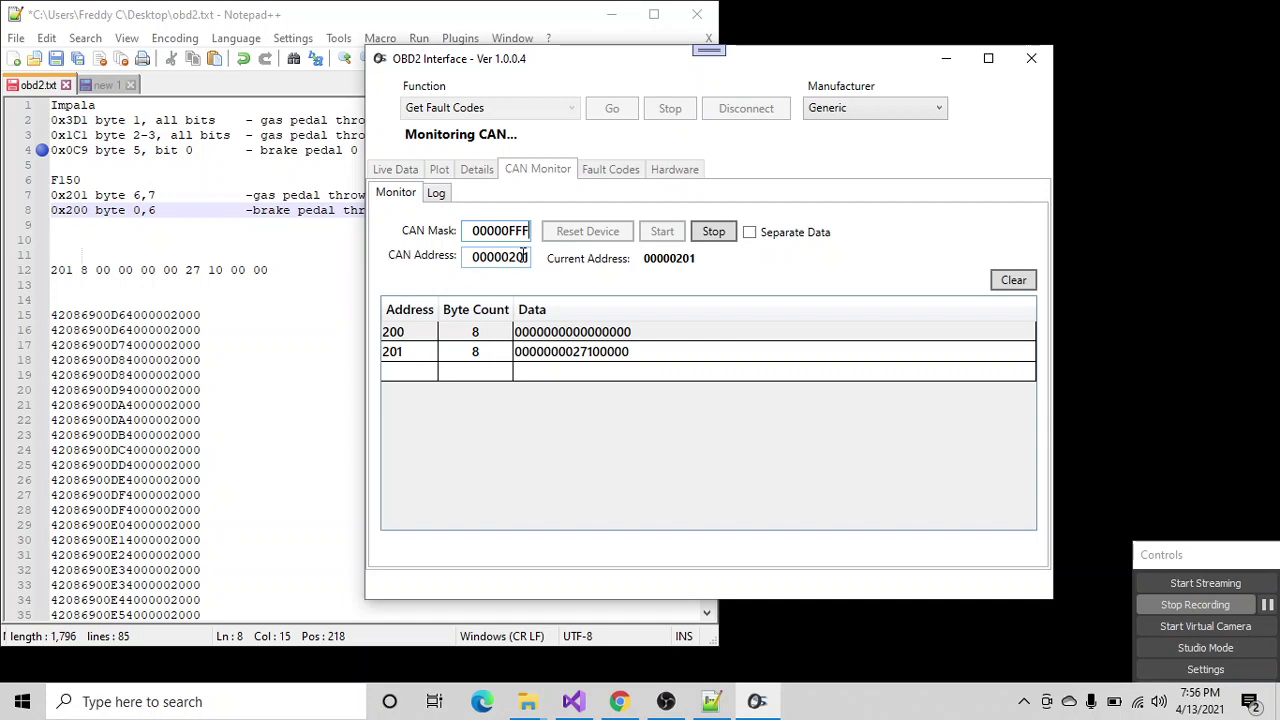
- Set the CAN address to 00000200 and restart CAN monitoring with the new filter
mouse_move(524, 258)
left_mouse_down()
mouse_move(506, 258)
mouse_move(535, 259)
left_mouse_up()
type("120")
left_click(510, 257)
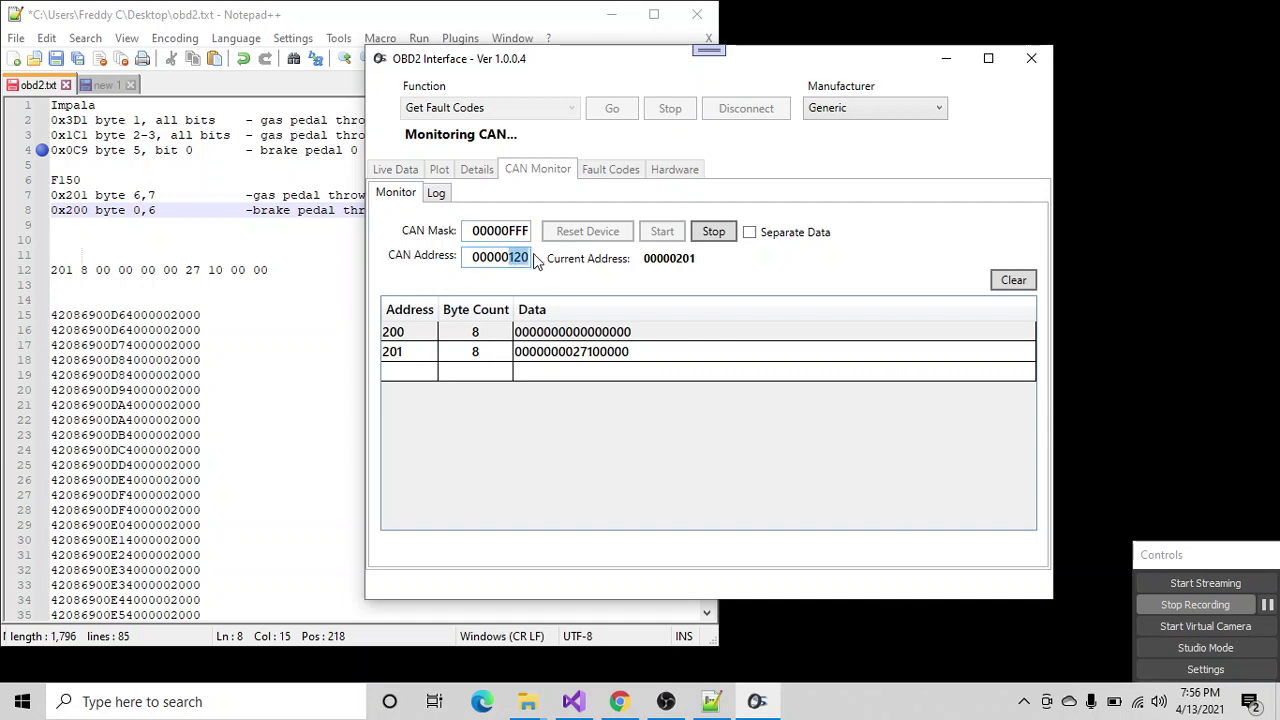
type("200")
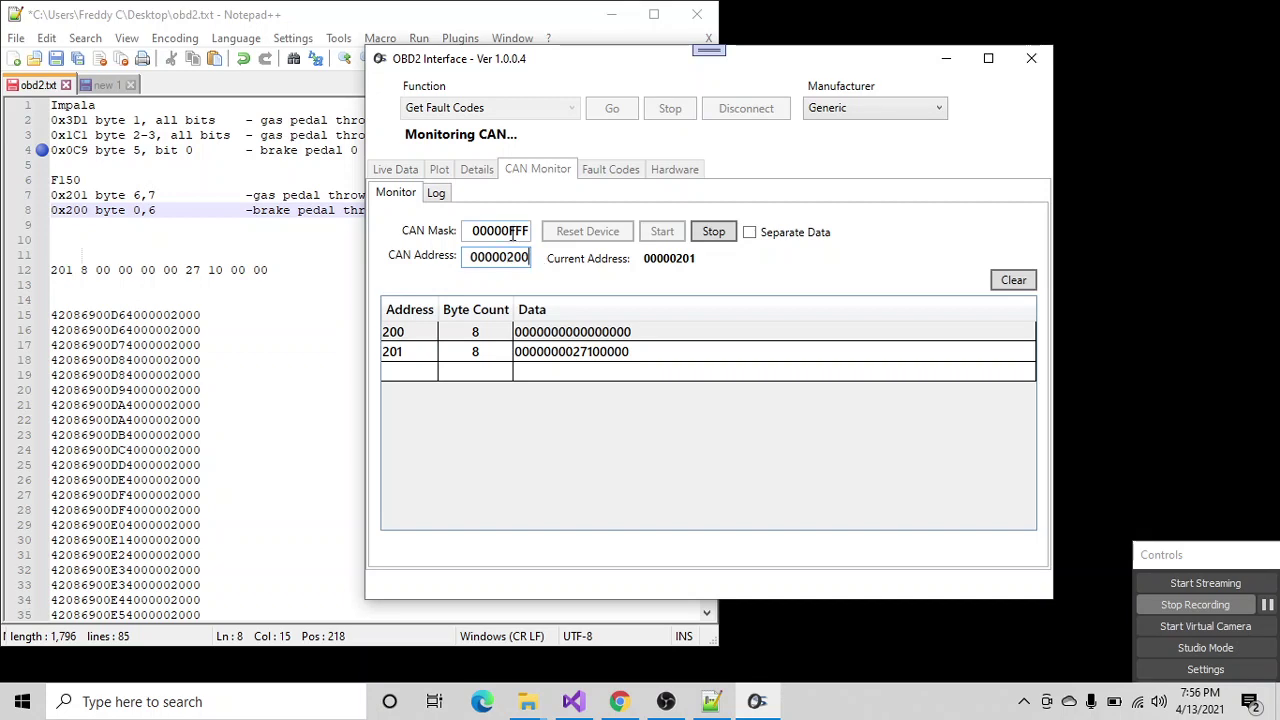
left_click_drag(510, 232, 538, 234)
left_click(706, 232)
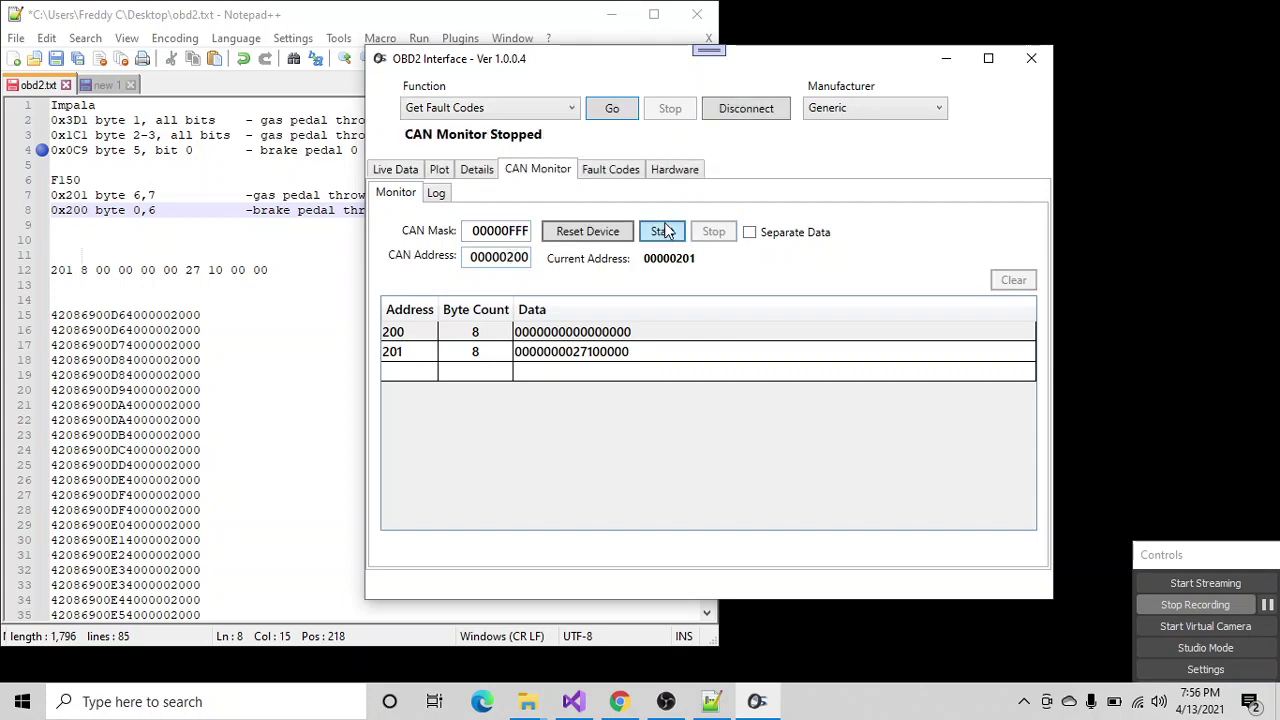
left_click(664, 231)
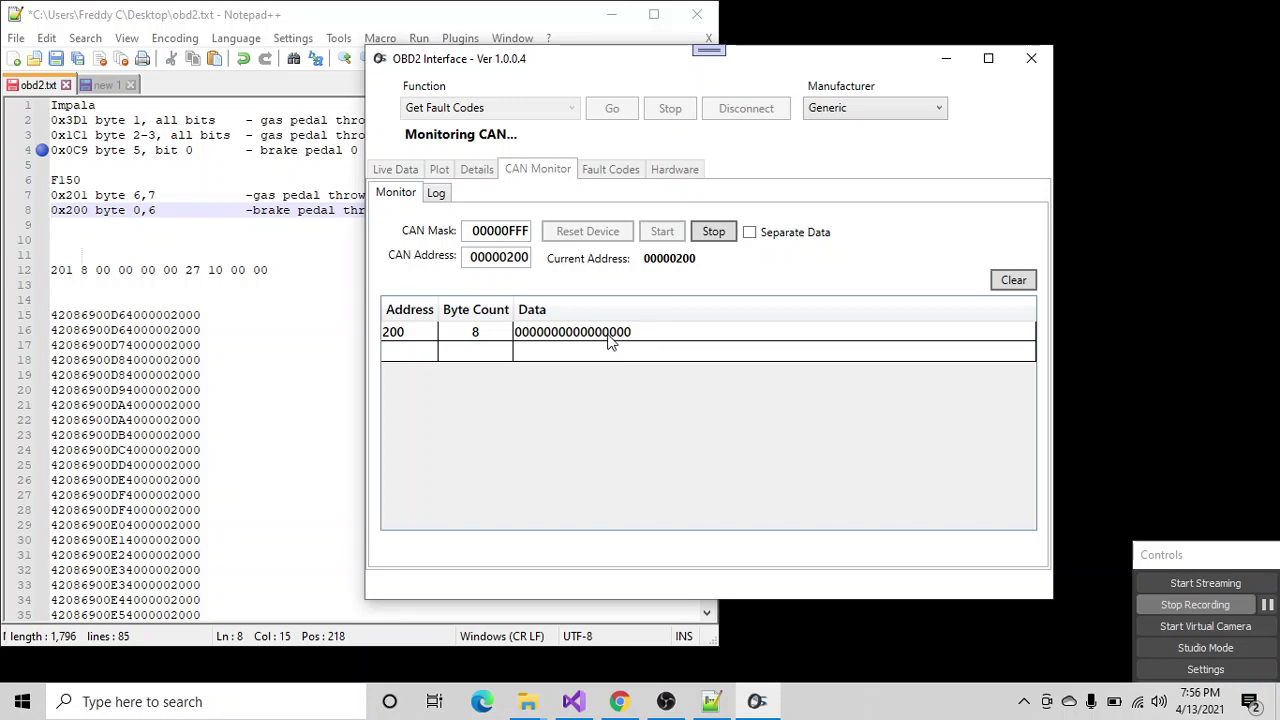
- In Notepad++, append ", byte 6 (engine start bit 7, brake bit3)" to the F150 0x200 note and add two line breaks
left_click(252, 228)
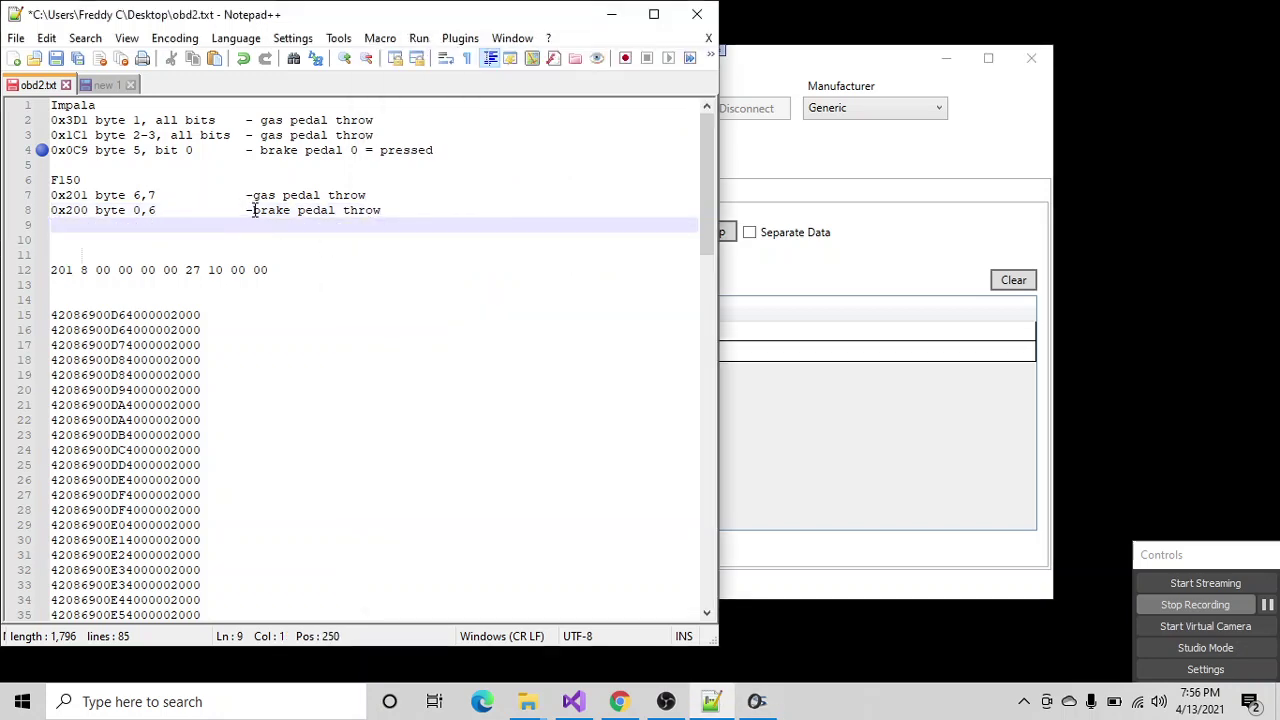
left_click(400, 210)
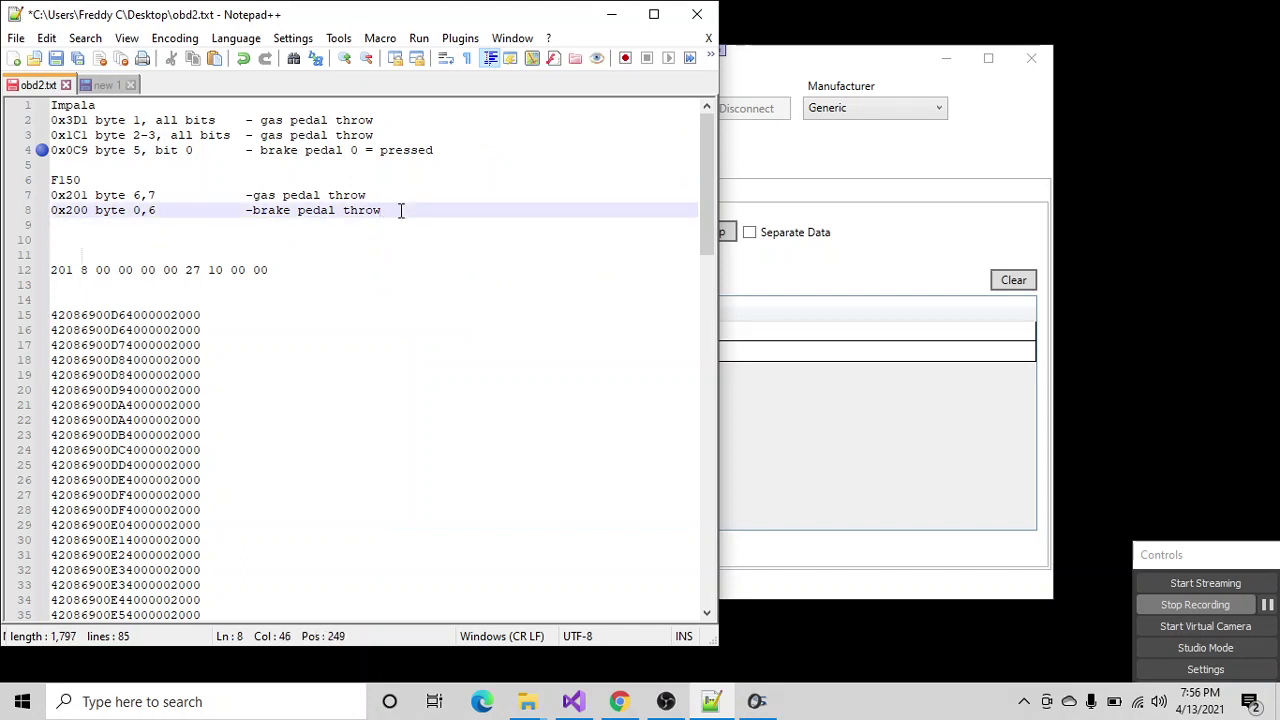
type(", byte 6 (engine start ")
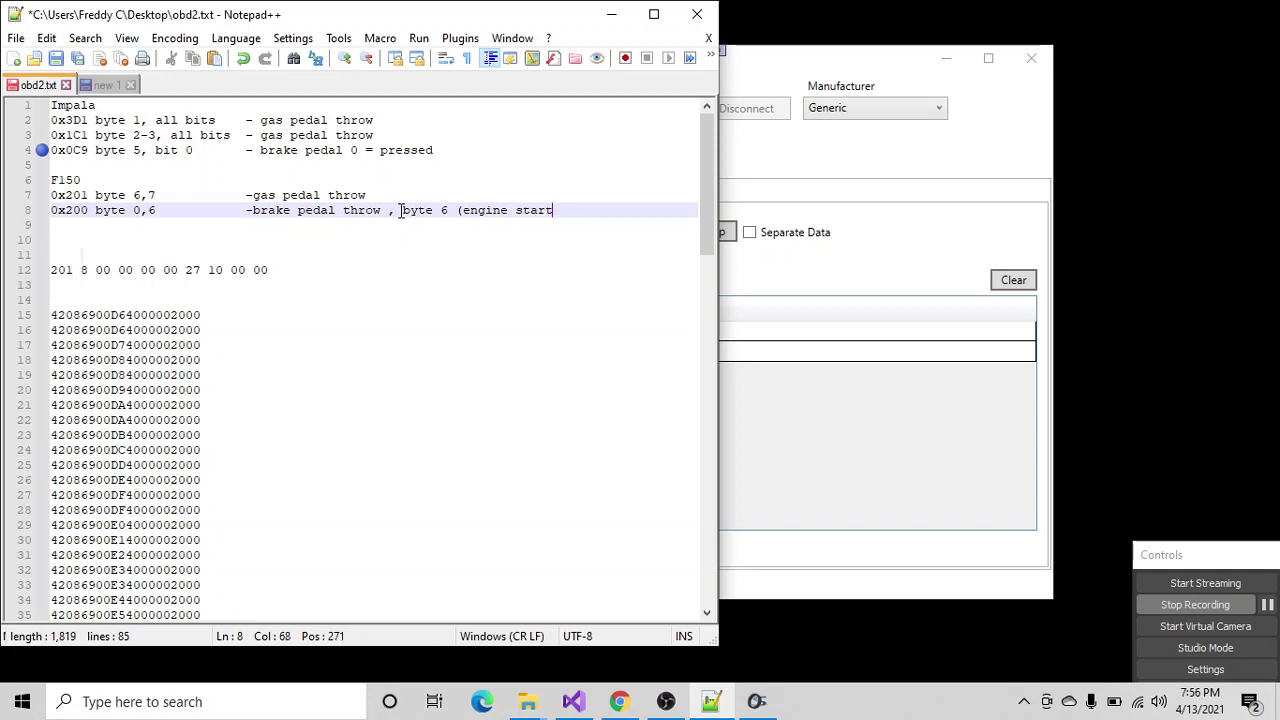
type("bit 7, bra")
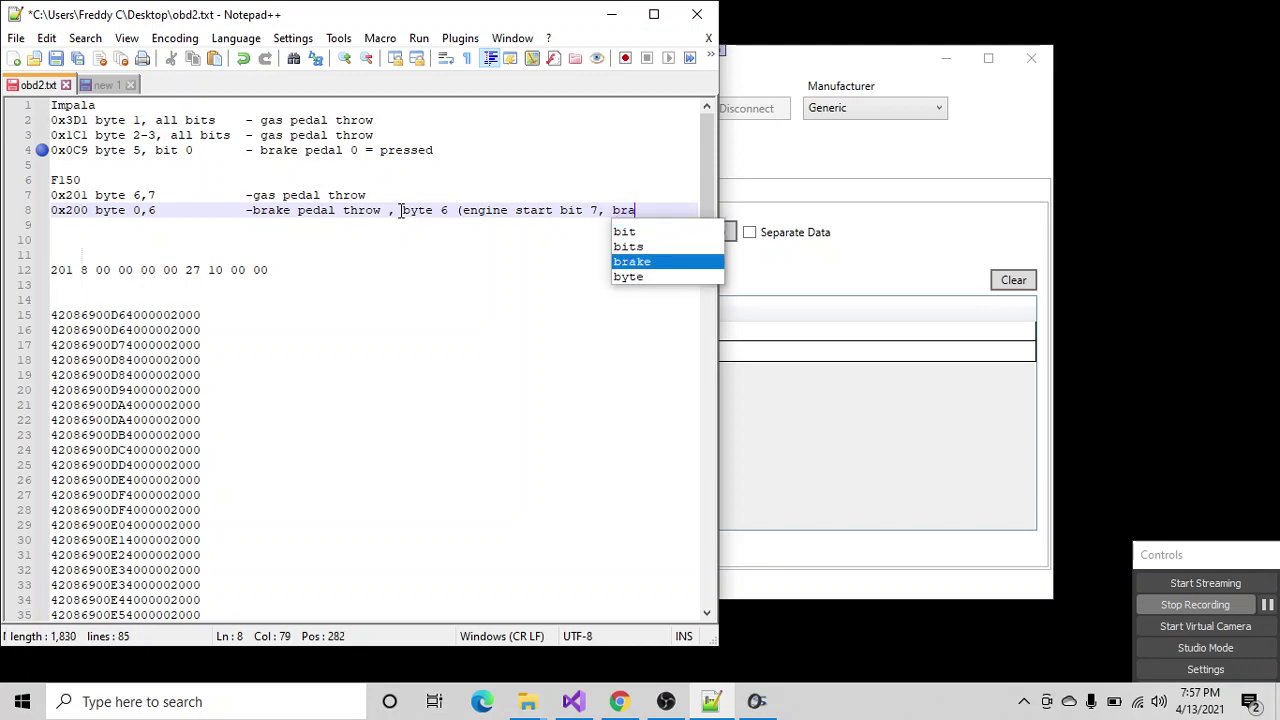
type("ke bit")
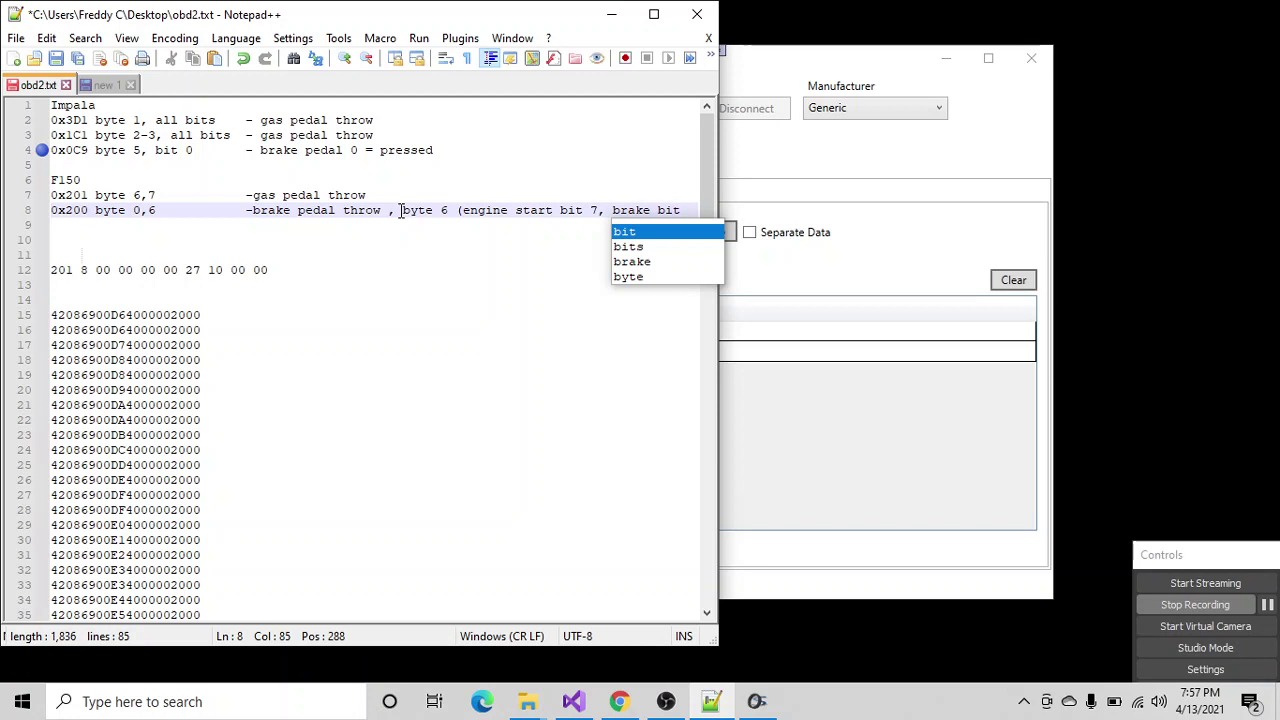
type("3")
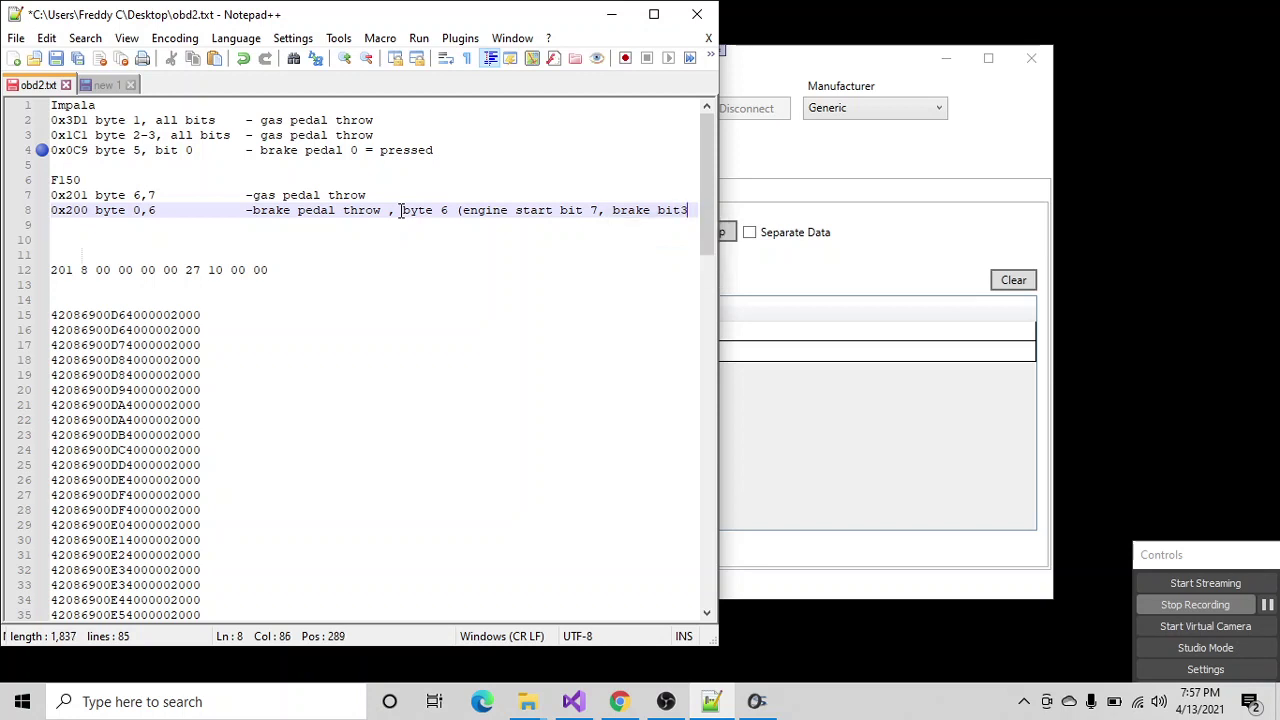
type(")")
key("Return")
key("Return")
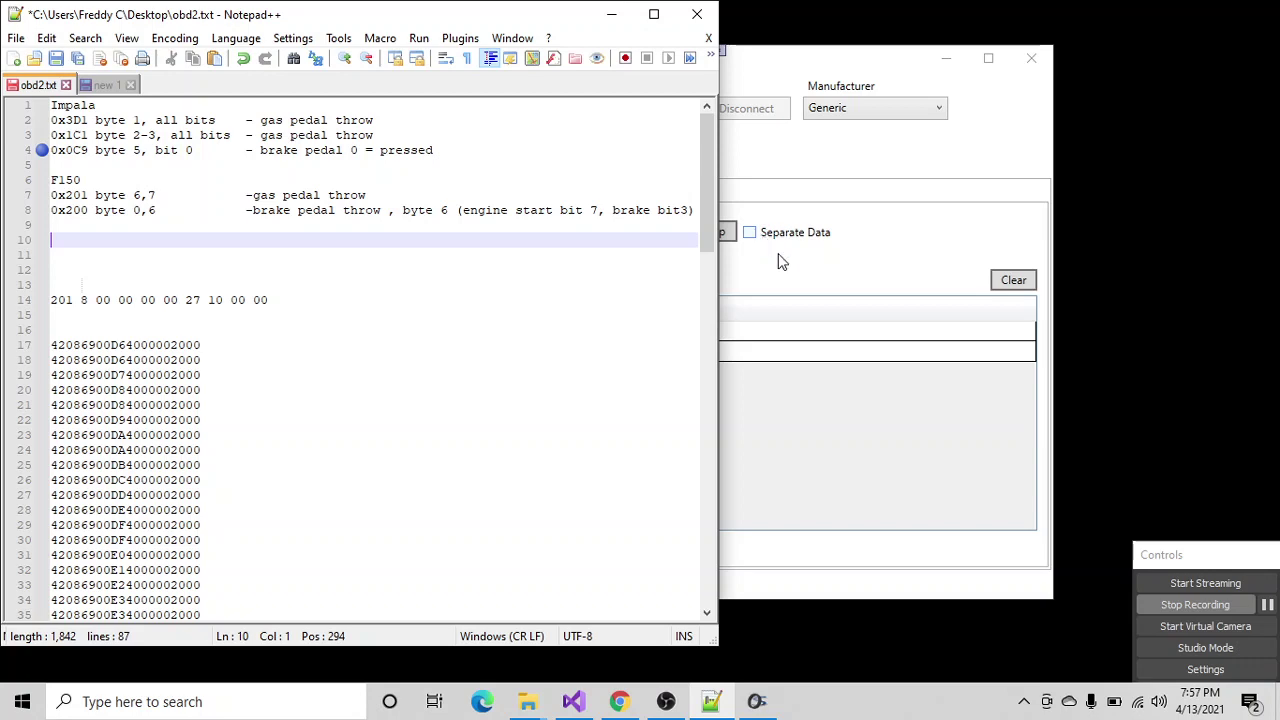
- Copy the CAN log for address 200 from OBD2 Interface and paste it over the old logged messages in the Notepad++ notes
left_click(784, 278)
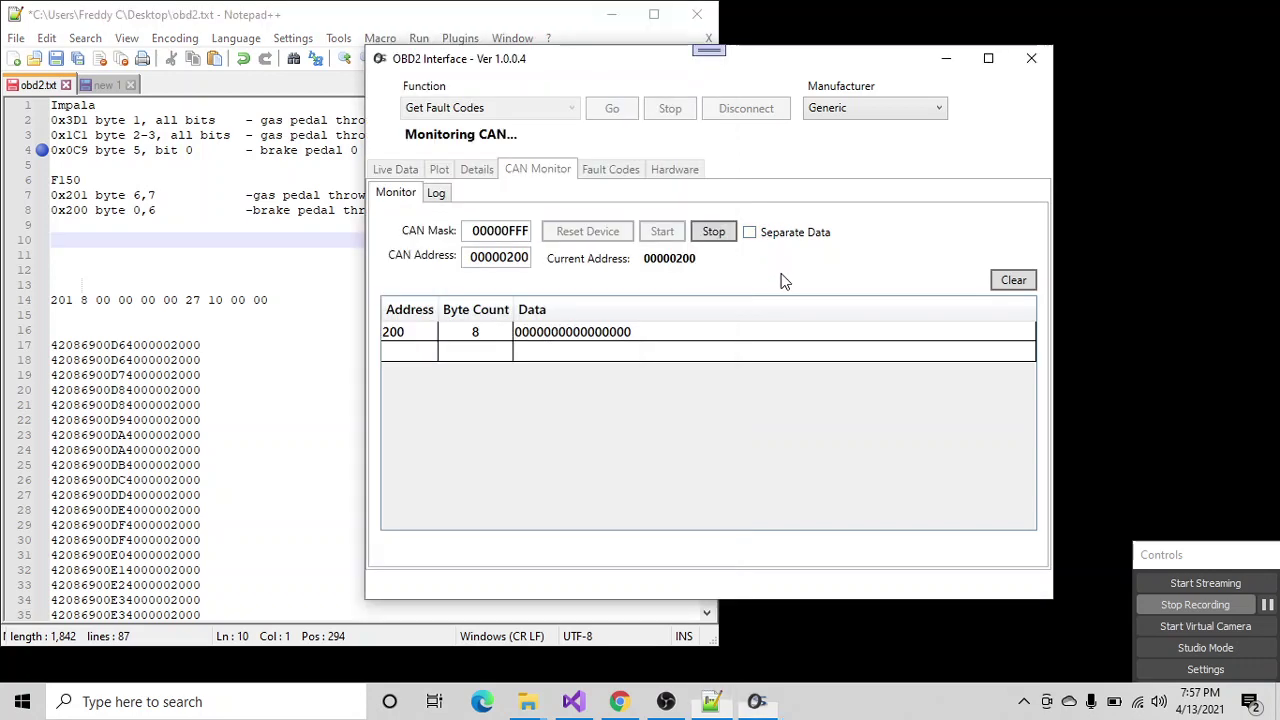
left_click(612, 335)
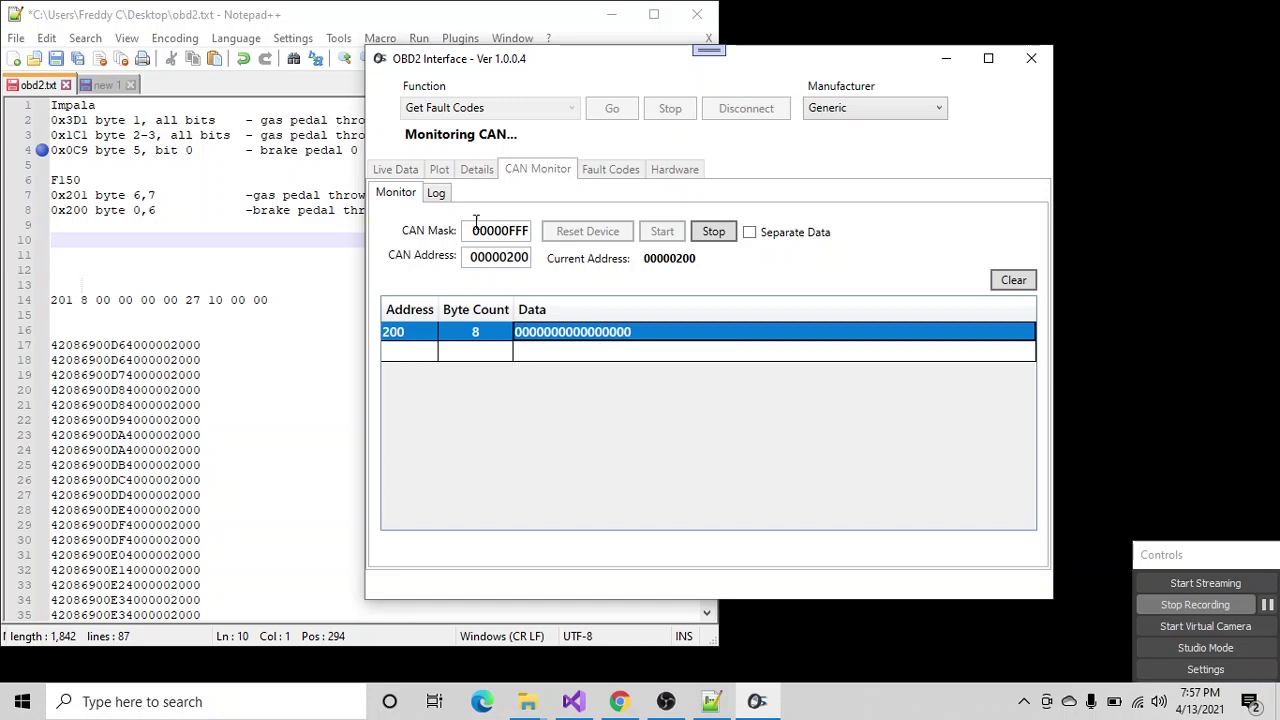
left_click(440, 193)
left_click_drag(538, 260, 459, 255)
left_click(414, 258)
left_click_drag(540, 259, 414, 258)
left_click(414, 258)
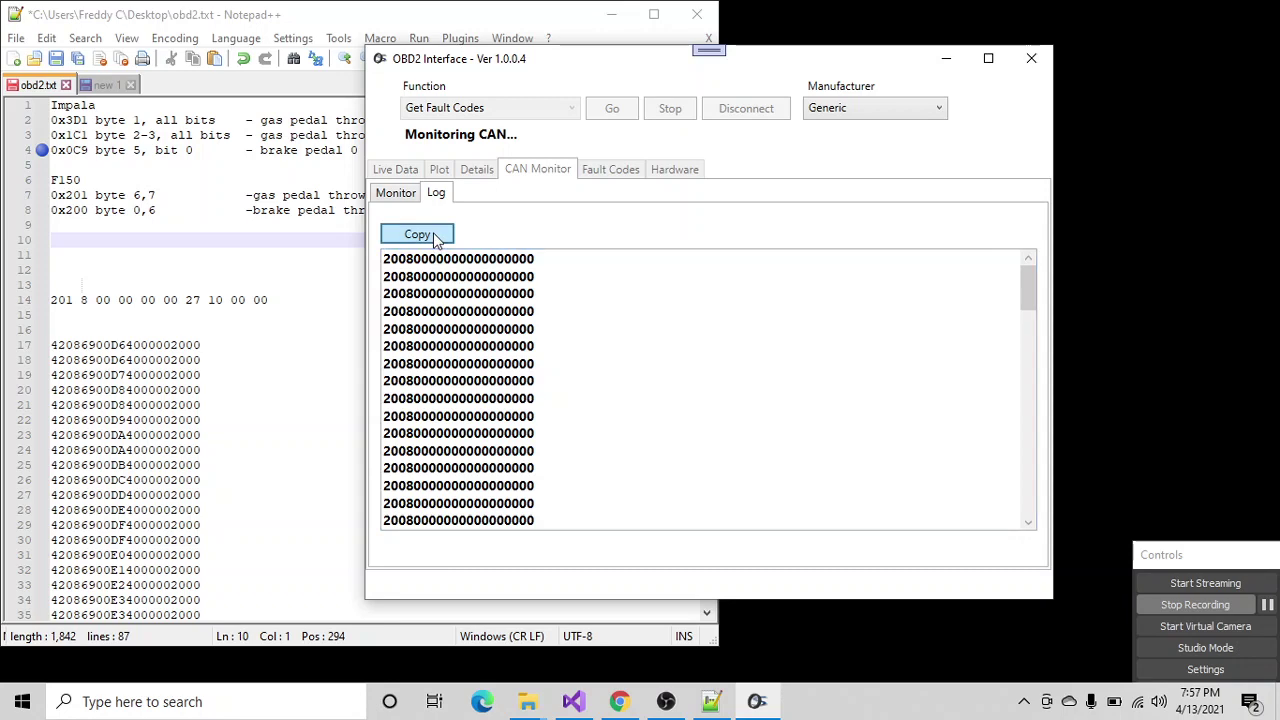
left_click(435, 236)
left_click_drag(51, 300, 86, 694)
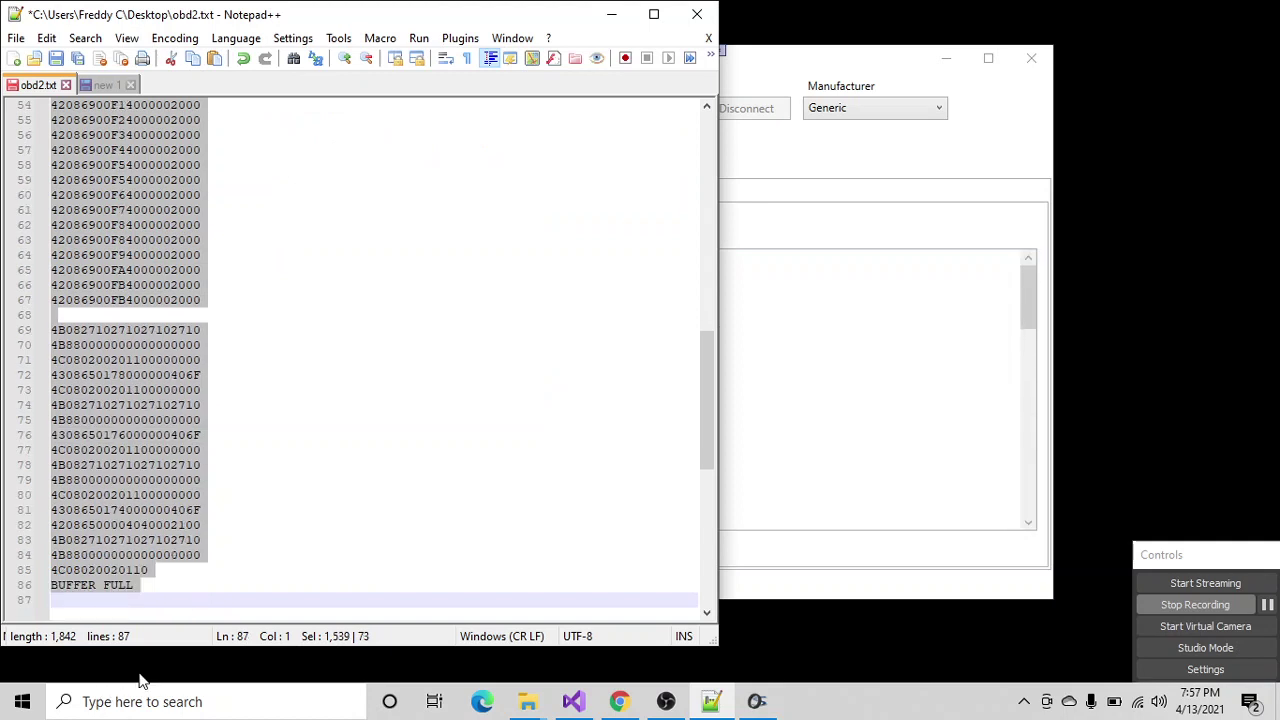
key("ctrl+v")
- Copy the first log line's data bytes to the blank line 12 and separate the last two bytes with spaces
scroll(100, 290, "up", 14)
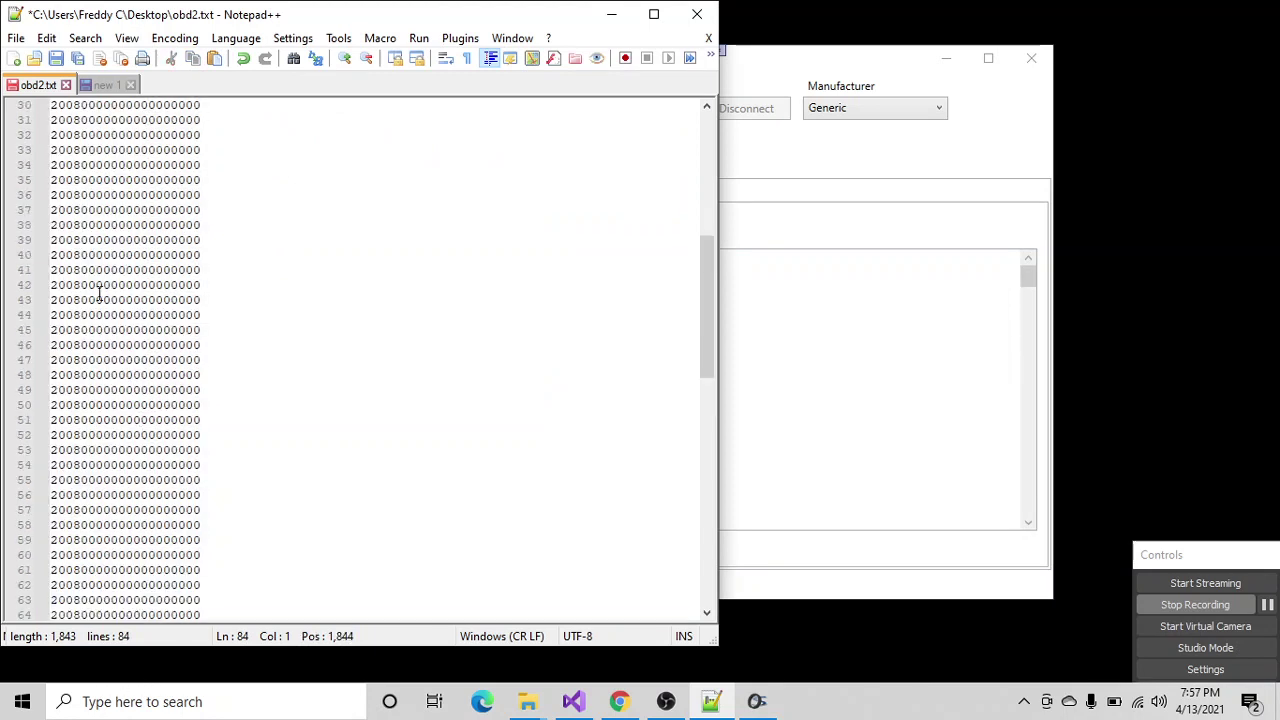
left_click_drag(82, 179, 204, 180)
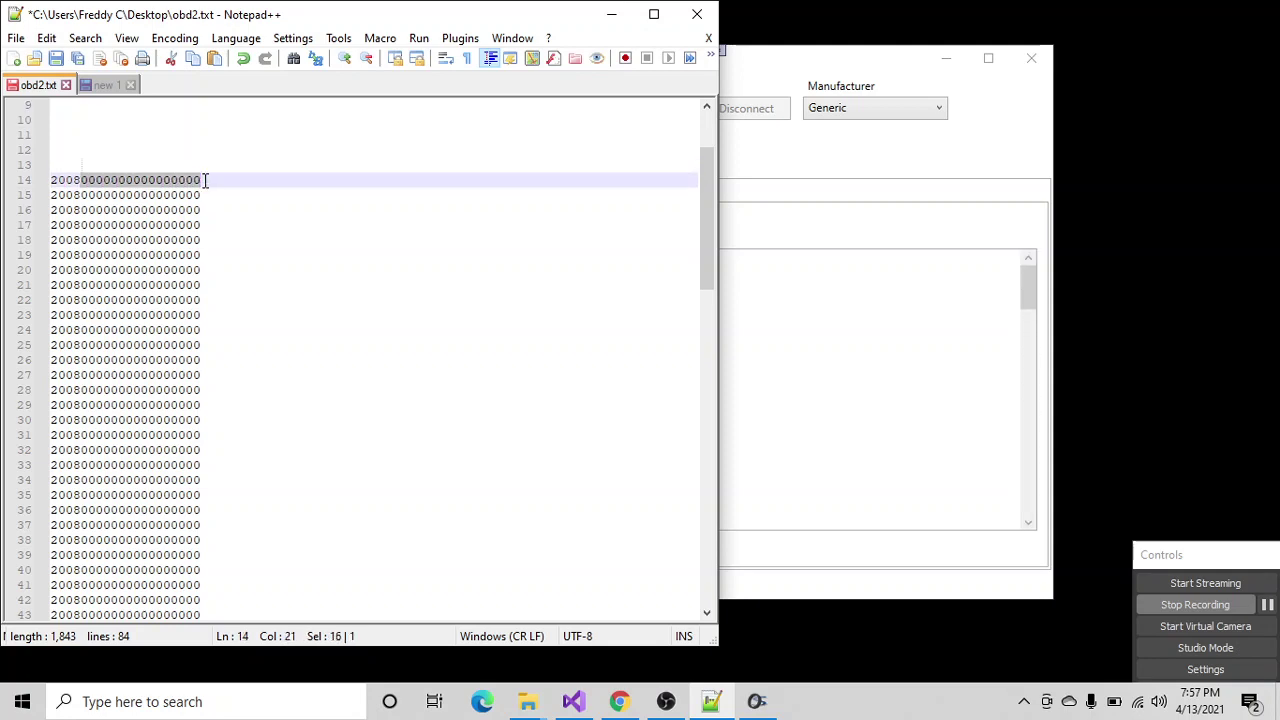
left_click(85, 153)
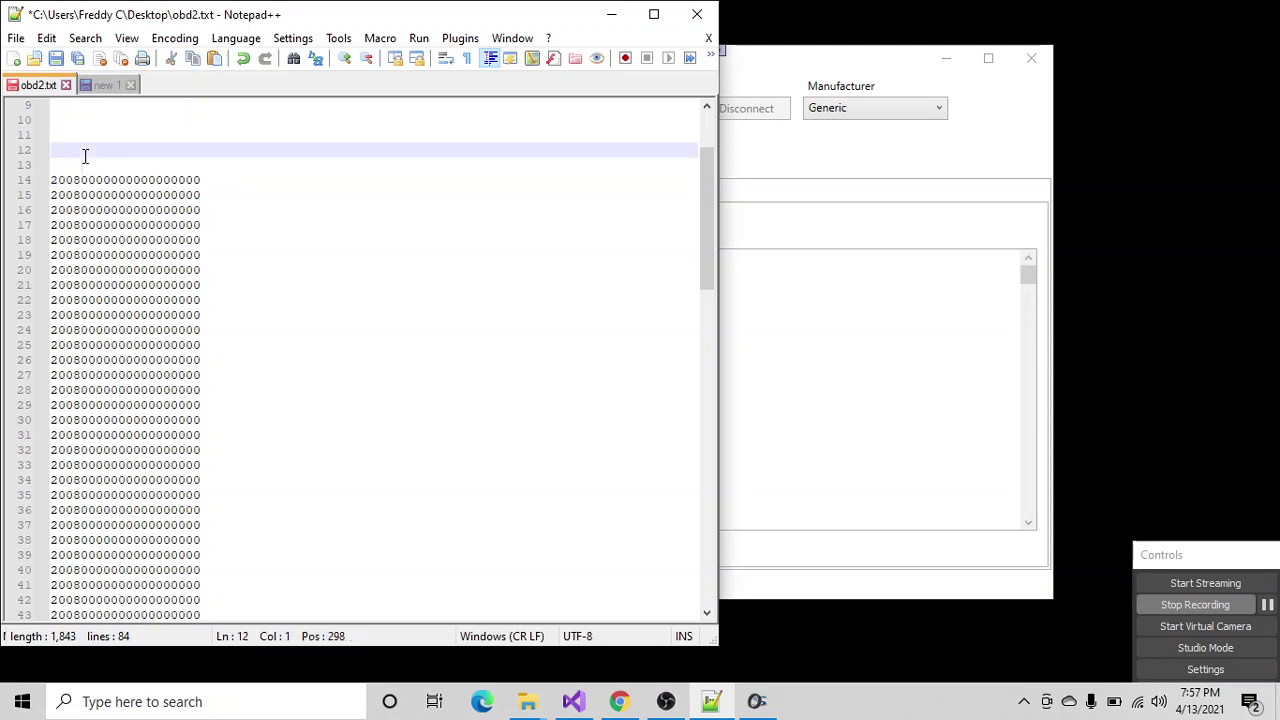
key("ctrl+v")
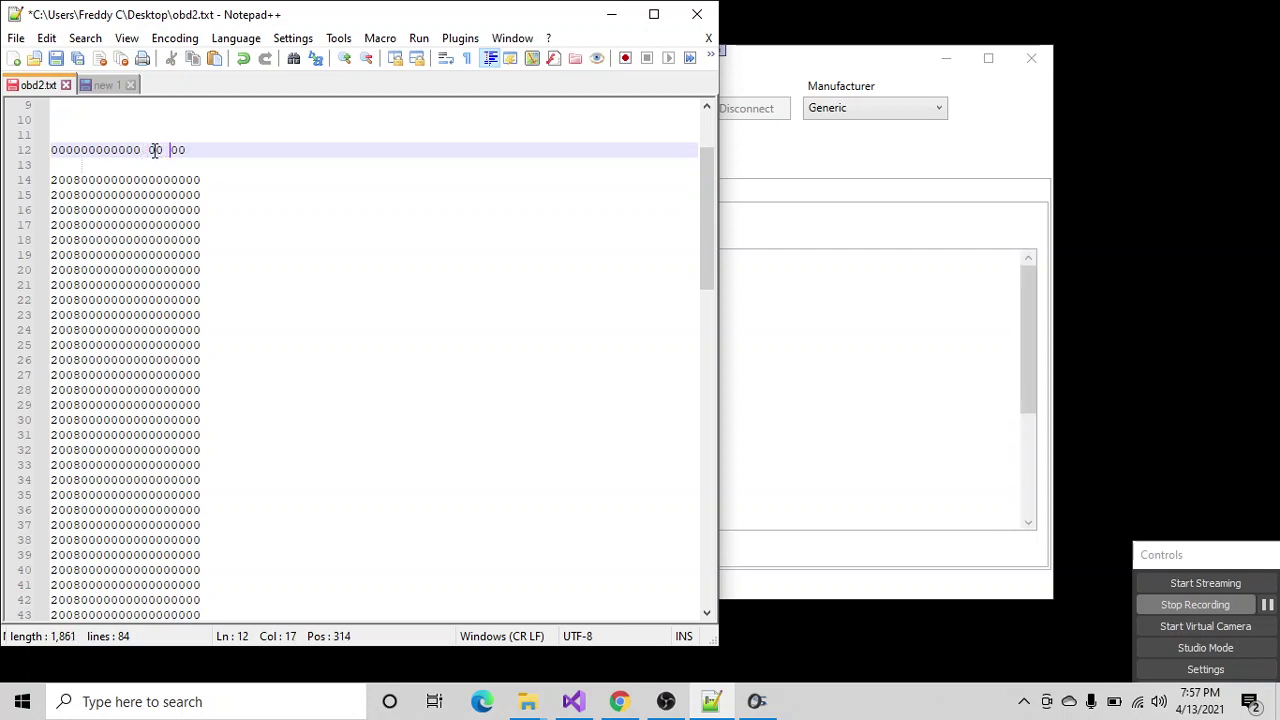
key("Left")
key("Left")
key("Left")
double_click(155, 150)
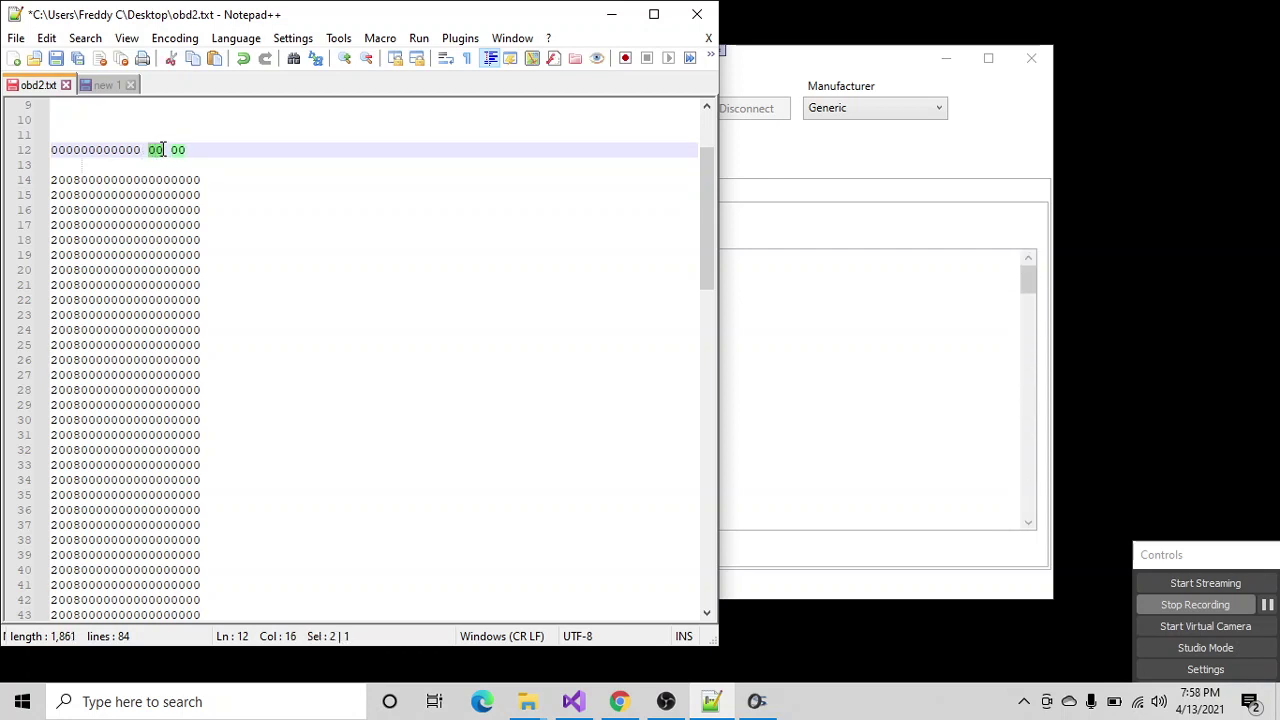
scroll(160, 152, "up", 3)
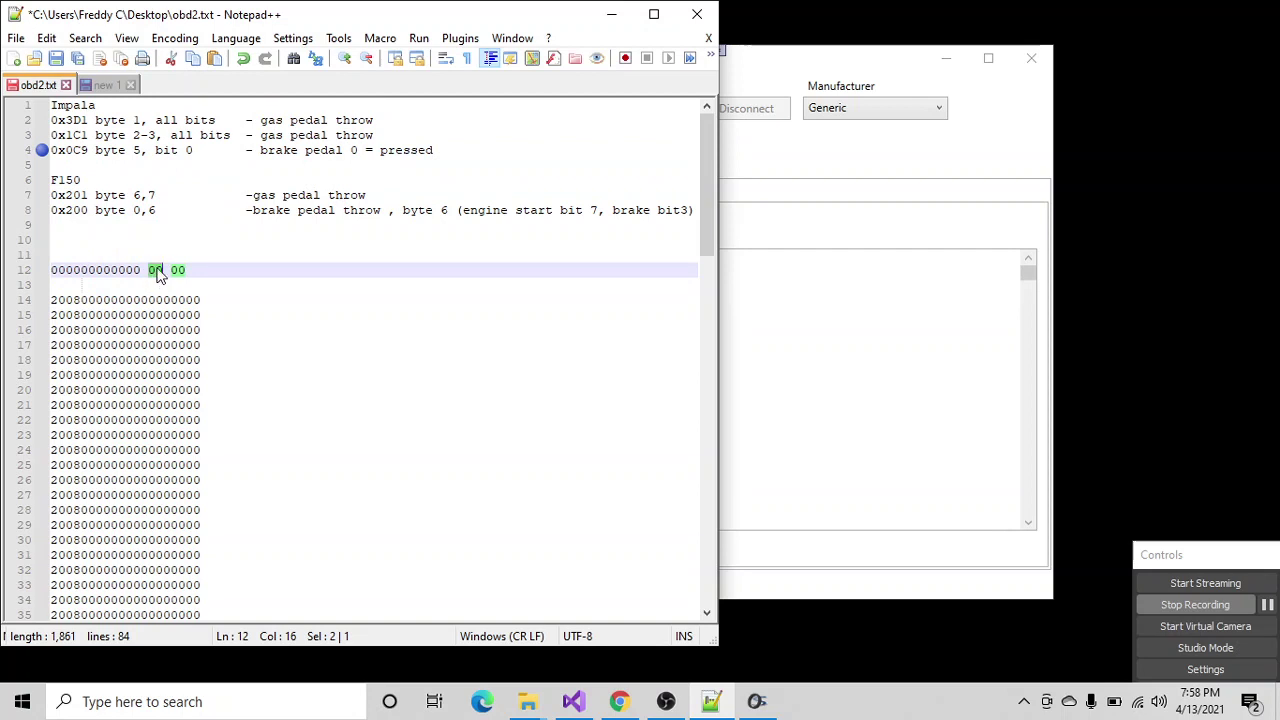
left_click(153, 255)
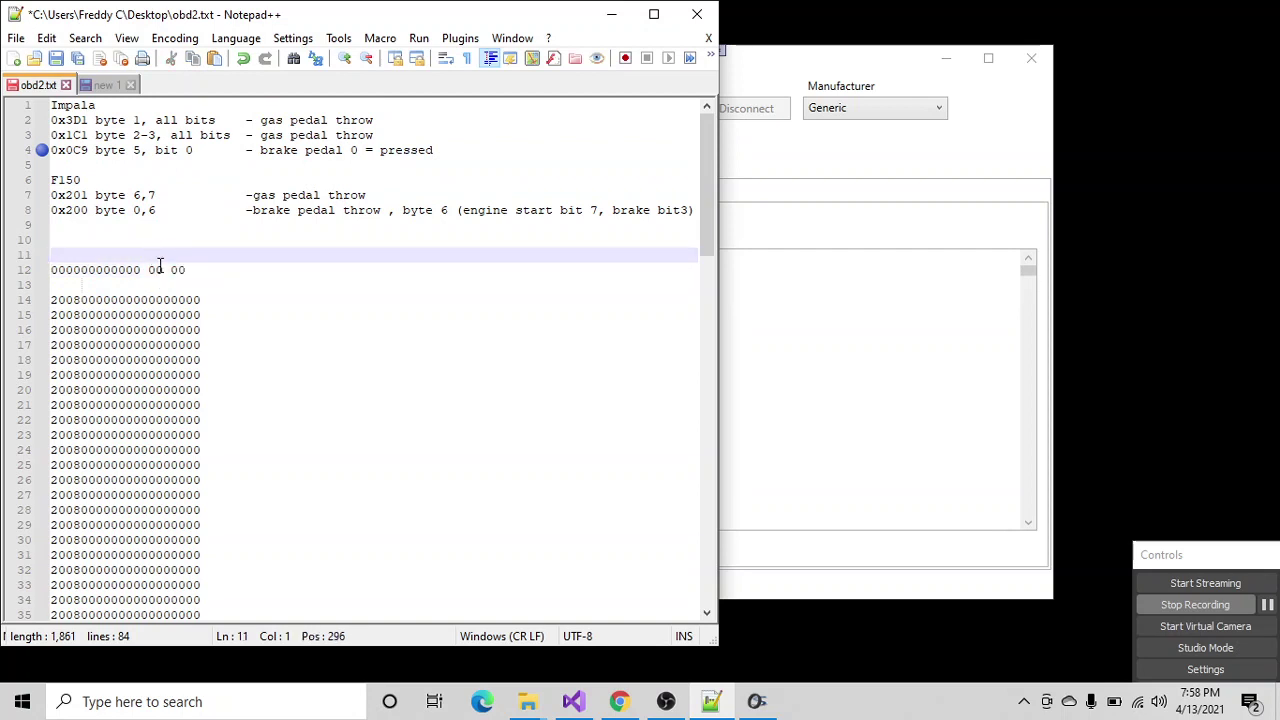
- Write the bit pattern 00000100 on a new line beneath the separated bytes, and highlight it and then byte 6
left_click(186, 271)
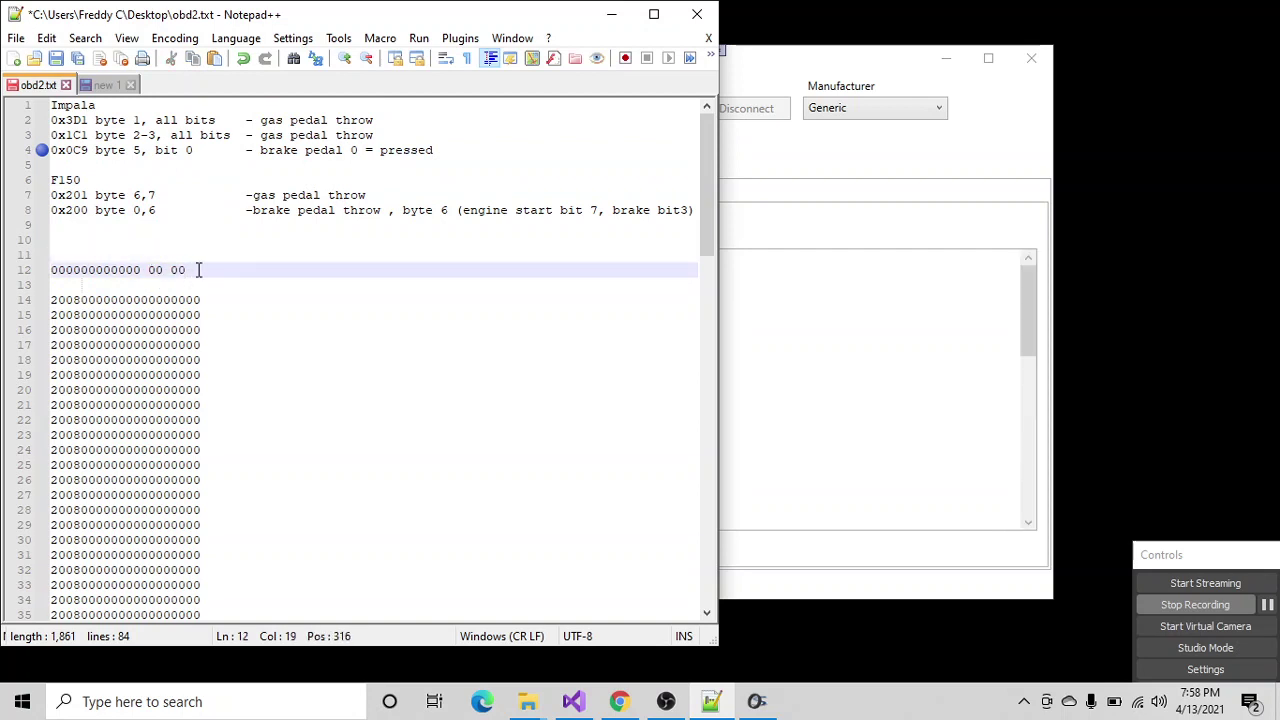
key("Return")
key("Return")
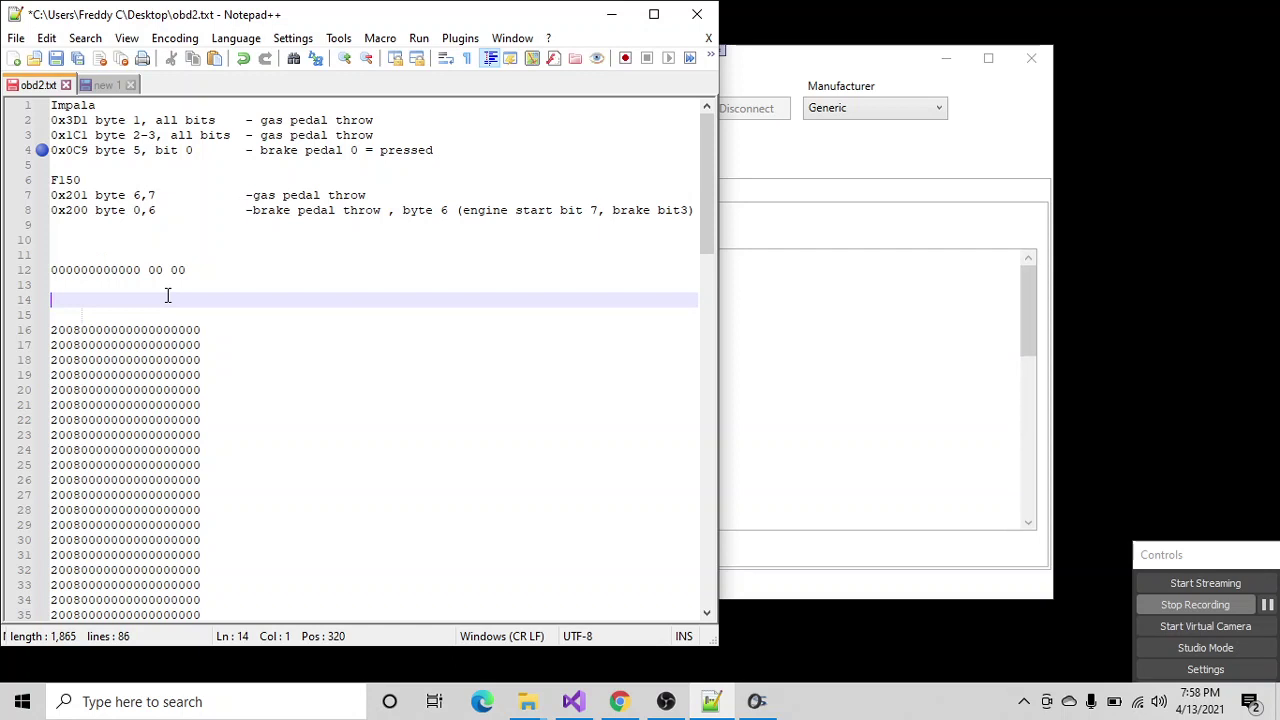
type("0000")
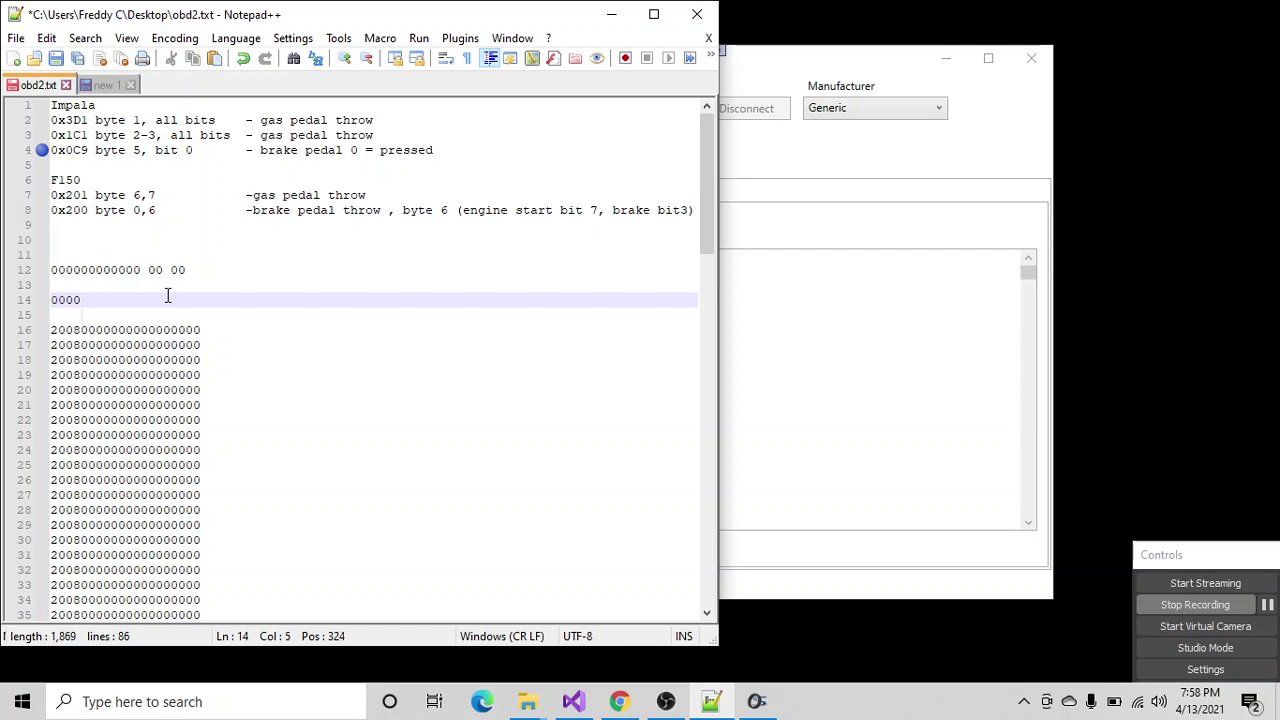
type("0")
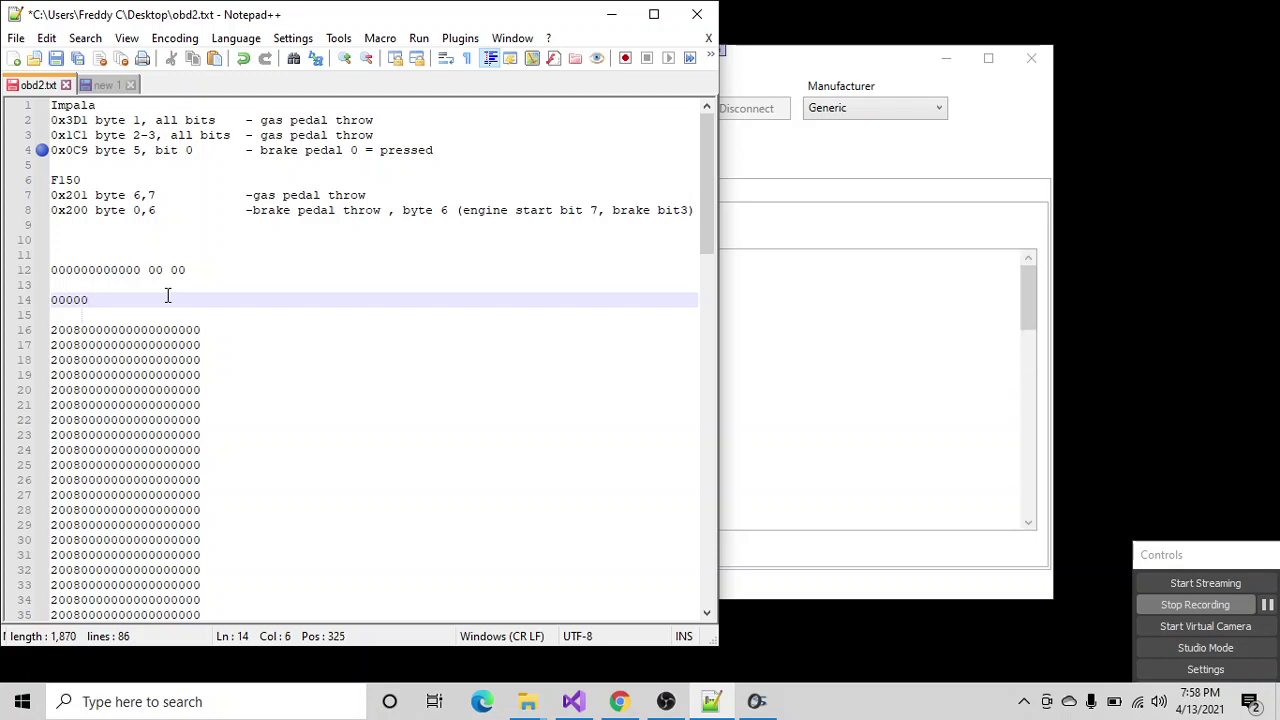
type("100")
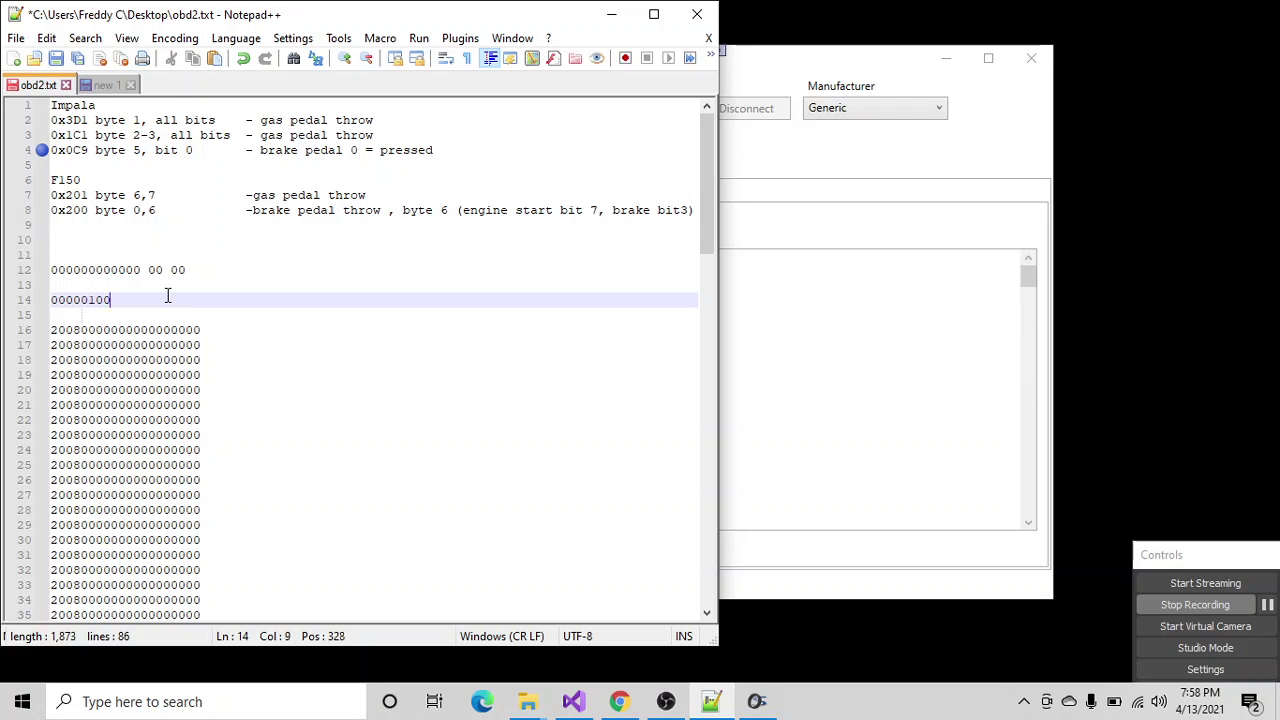
type("0")
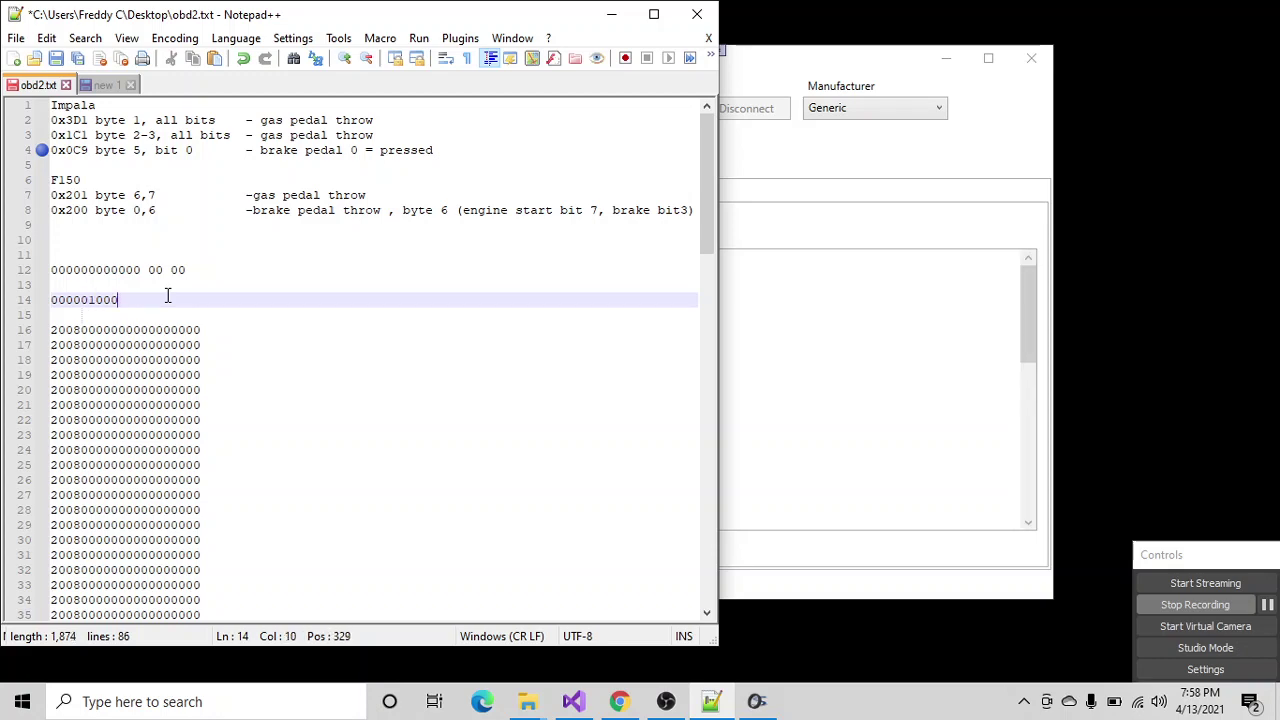
key("BackSpace")
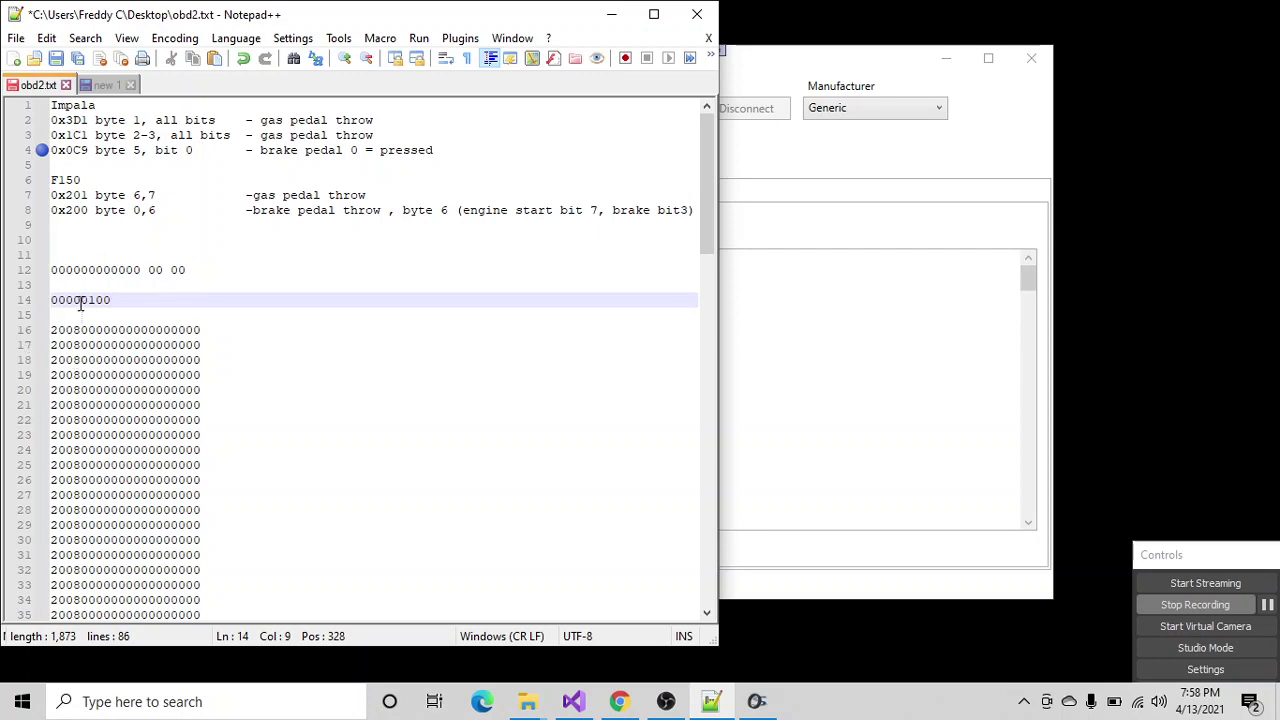
left_click_drag(111, 300, 51, 300)
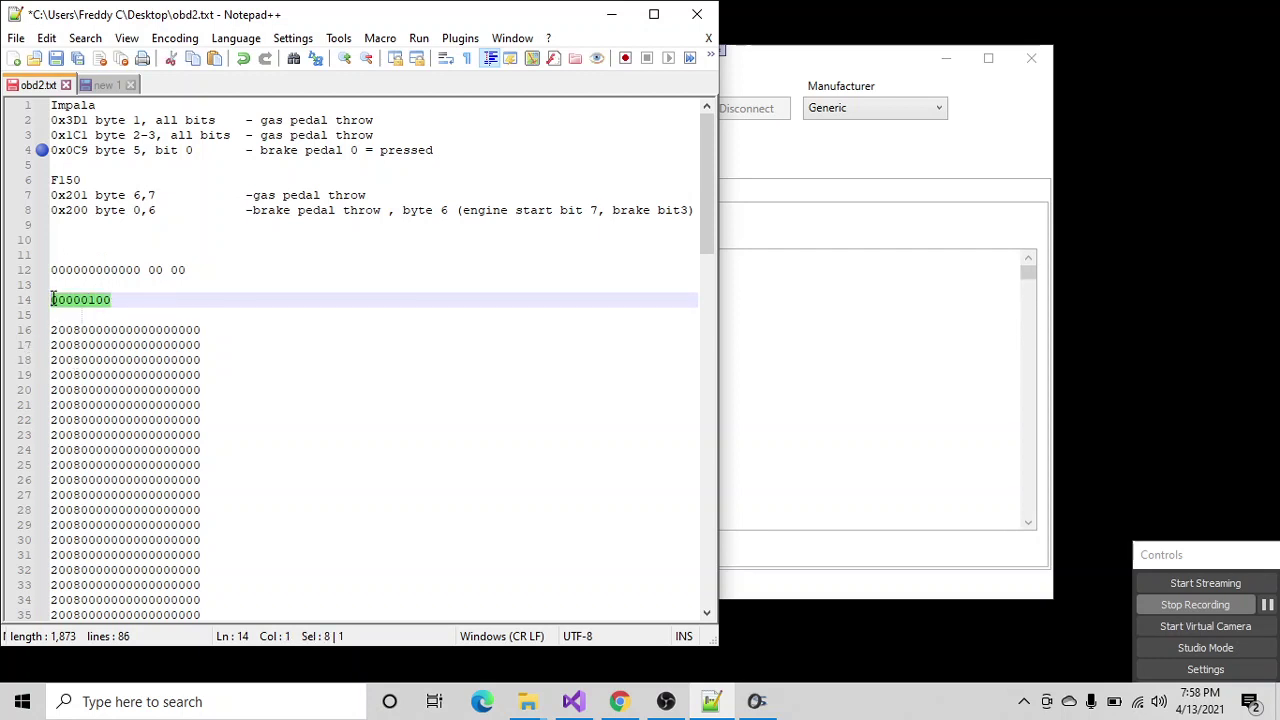
left_click_drag(148, 270, 162, 270)
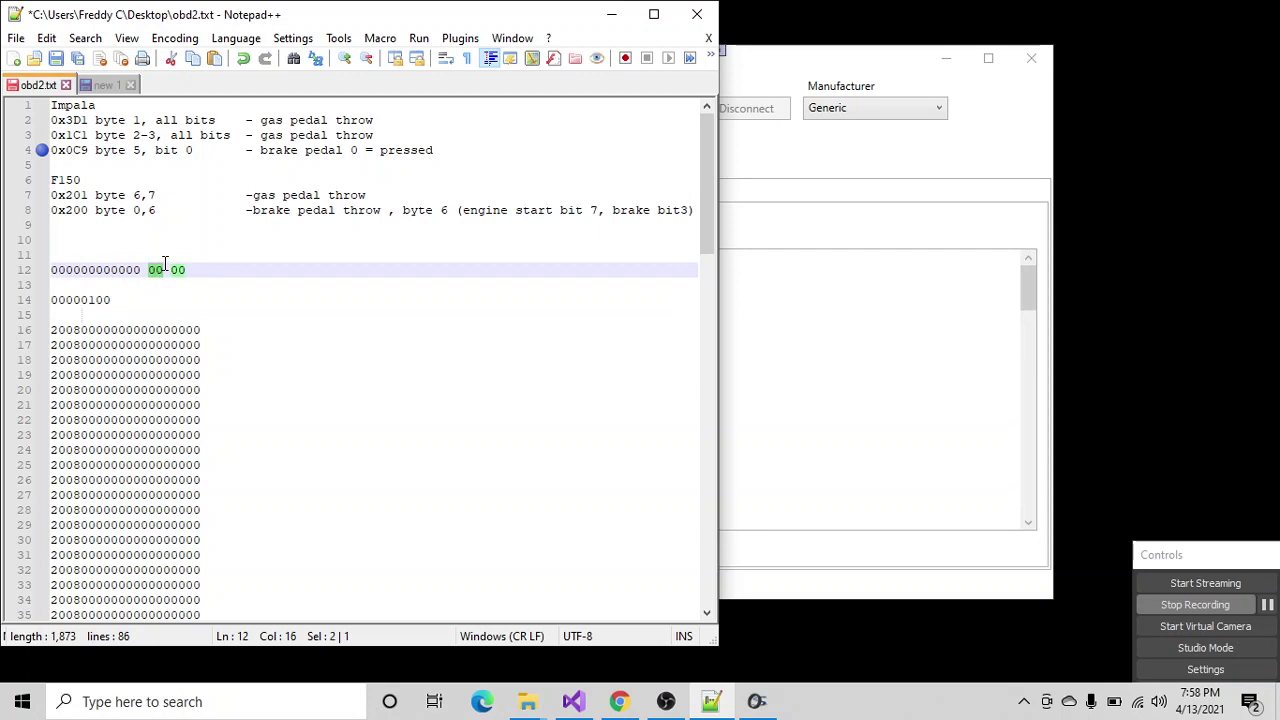
- Append " = 0x04" to the bit pattern 00000100 on line 14 of the notes
left_click(114, 299)
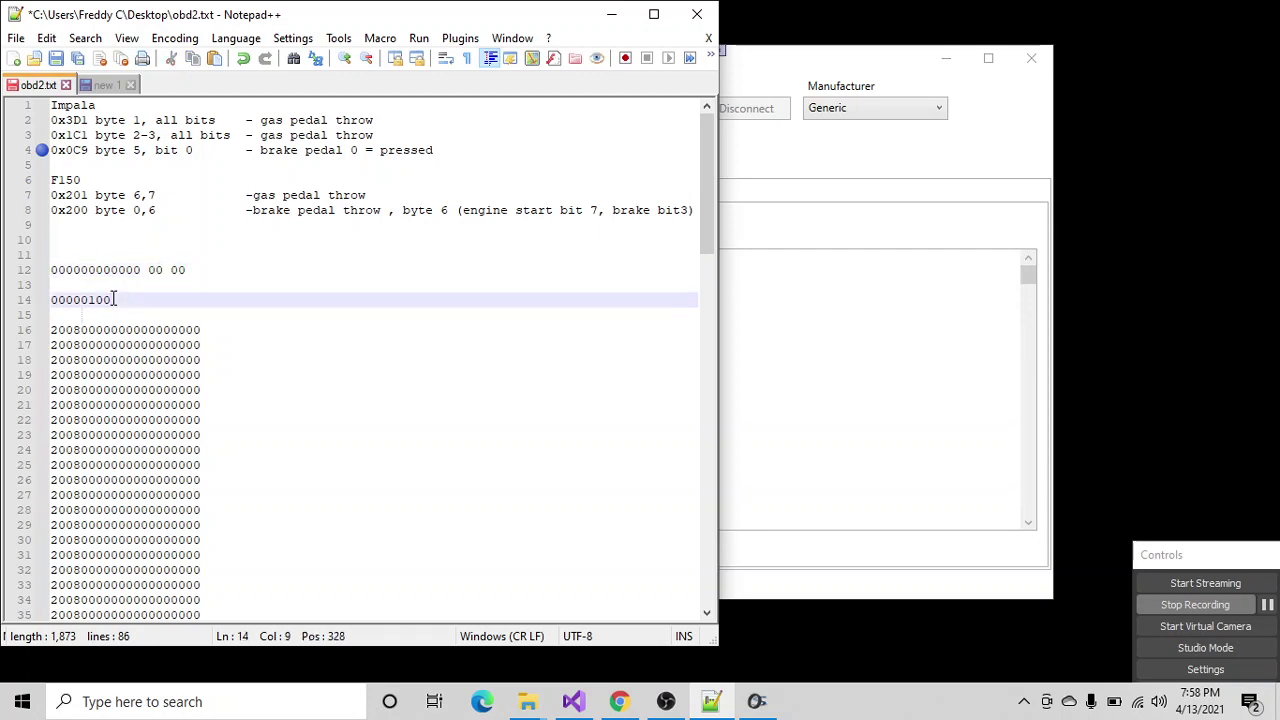
type("-")
key("BackSpace")
type("=")
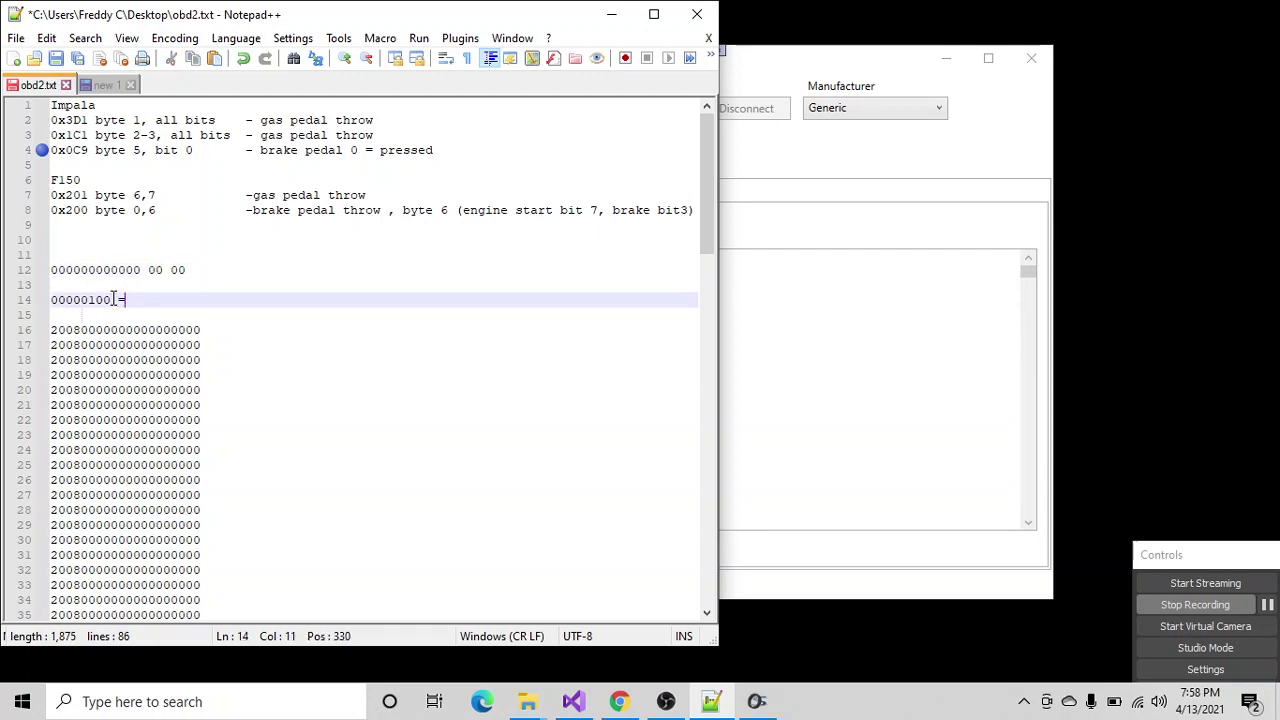
type(" 0x8")
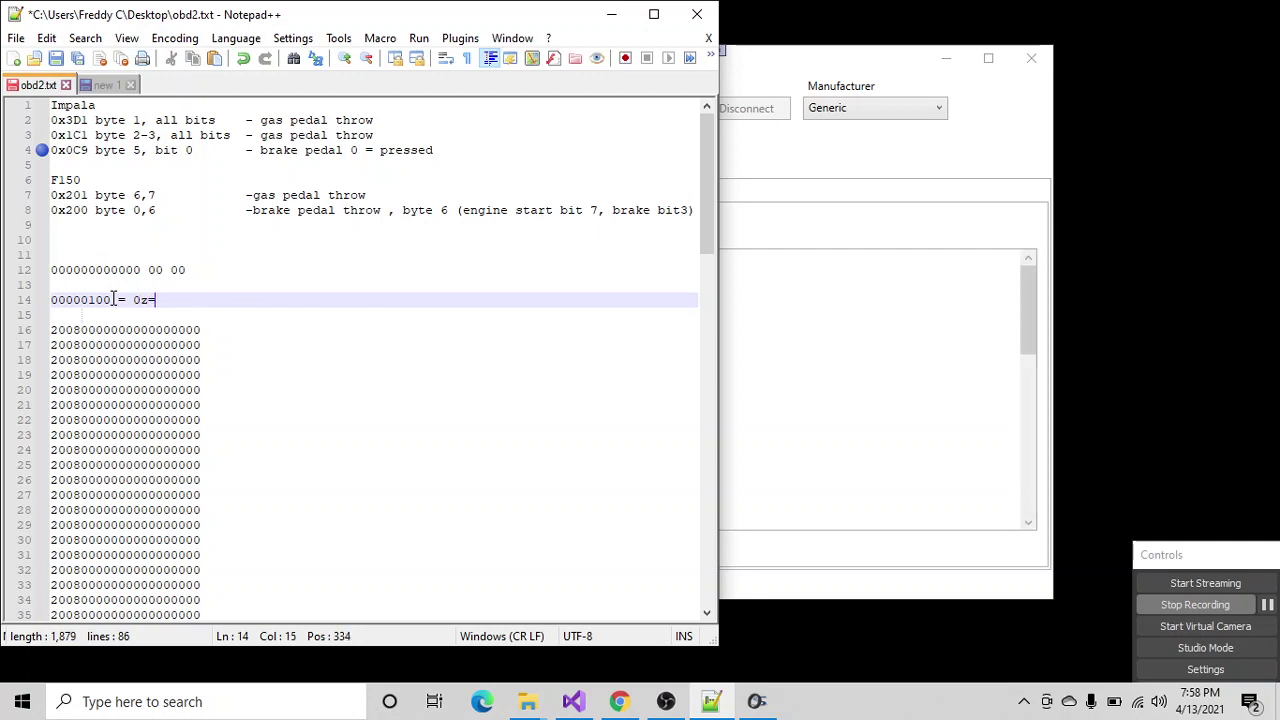
key("BackSpace")
key("BackSpace")
type("x")
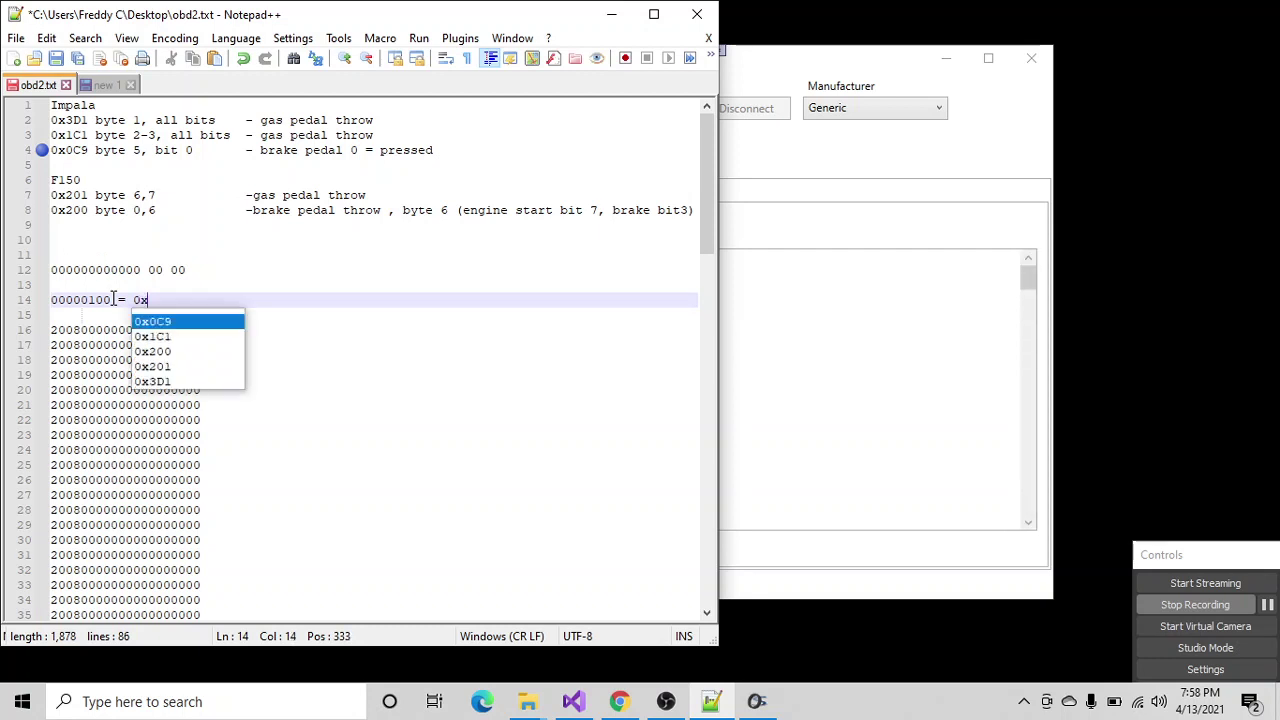
type("04")
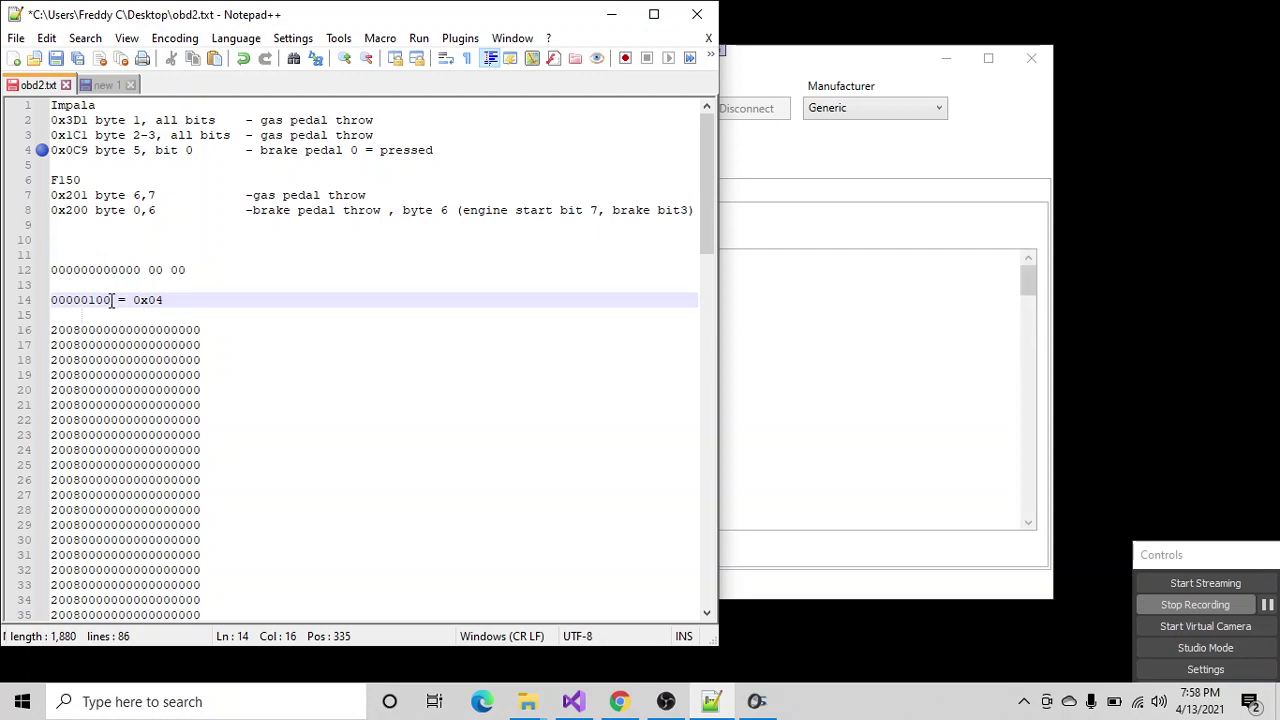
- Highlight part of byte 6, the 00000100 pattern and byte 0 to relate the bits to the message bytes
left_click_drag(154, 270, 161, 270)
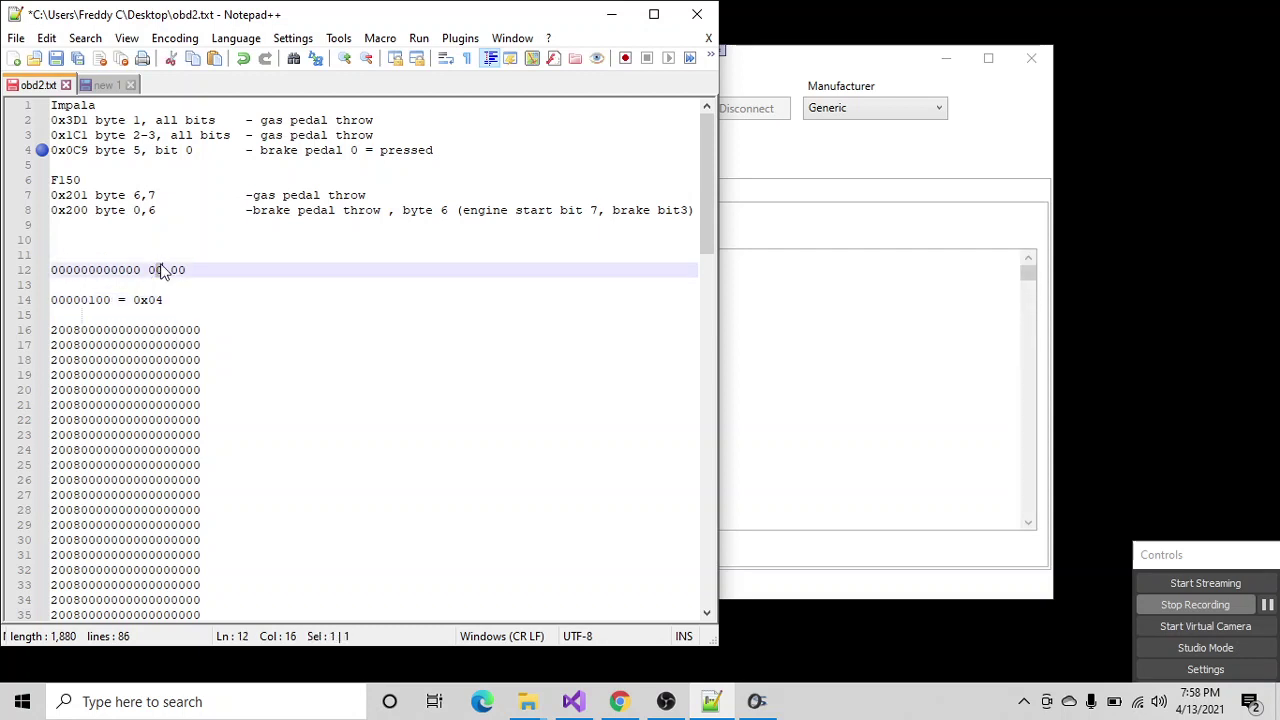
left_click_drag(51, 300, 111, 300)
left_click_drag(51, 270, 64, 270)
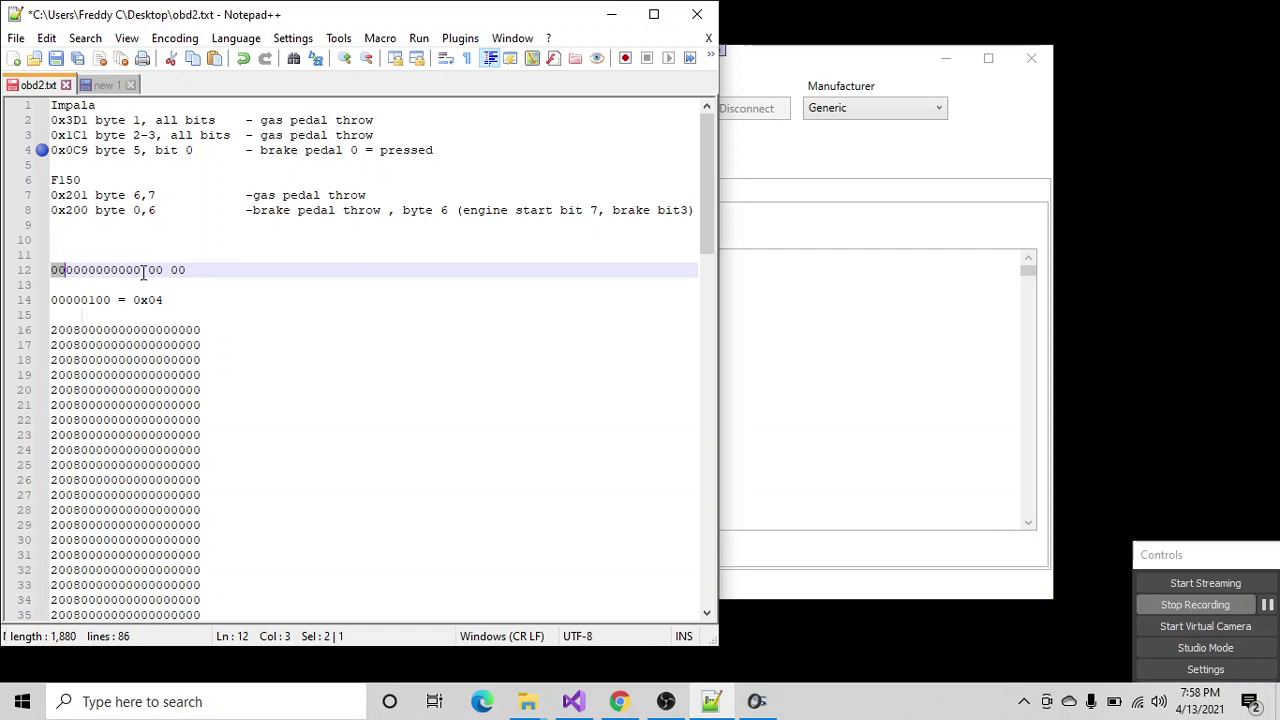
left_click(51, 299)
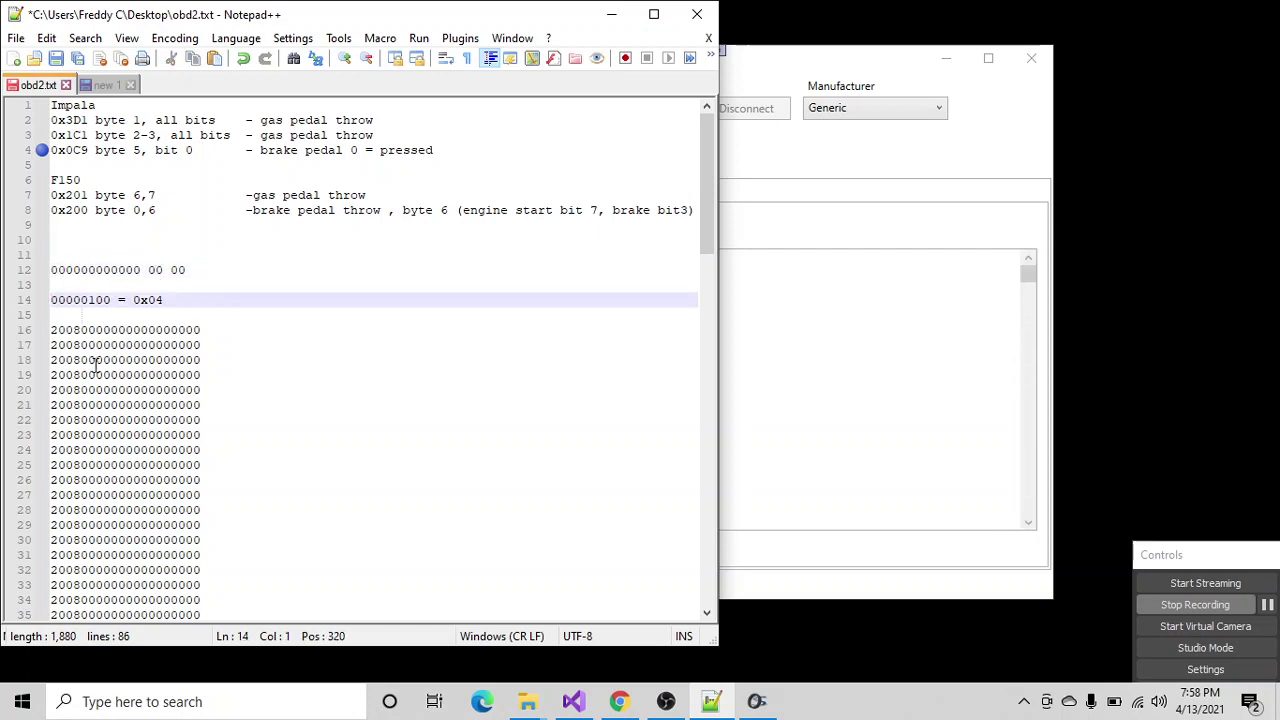
- Write the bit pattern 10000000 on a new line directly beneath "00000100 = 0x04"
left_click(165, 300)
key("Return")
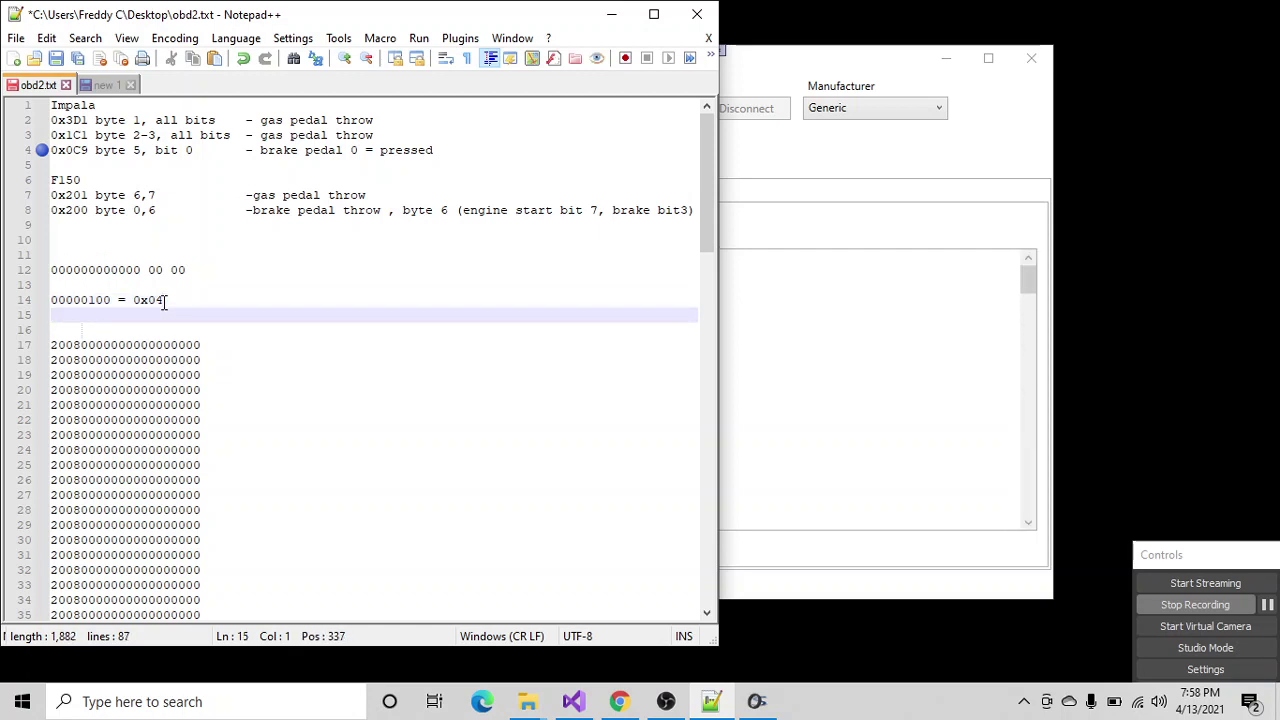
type("1")
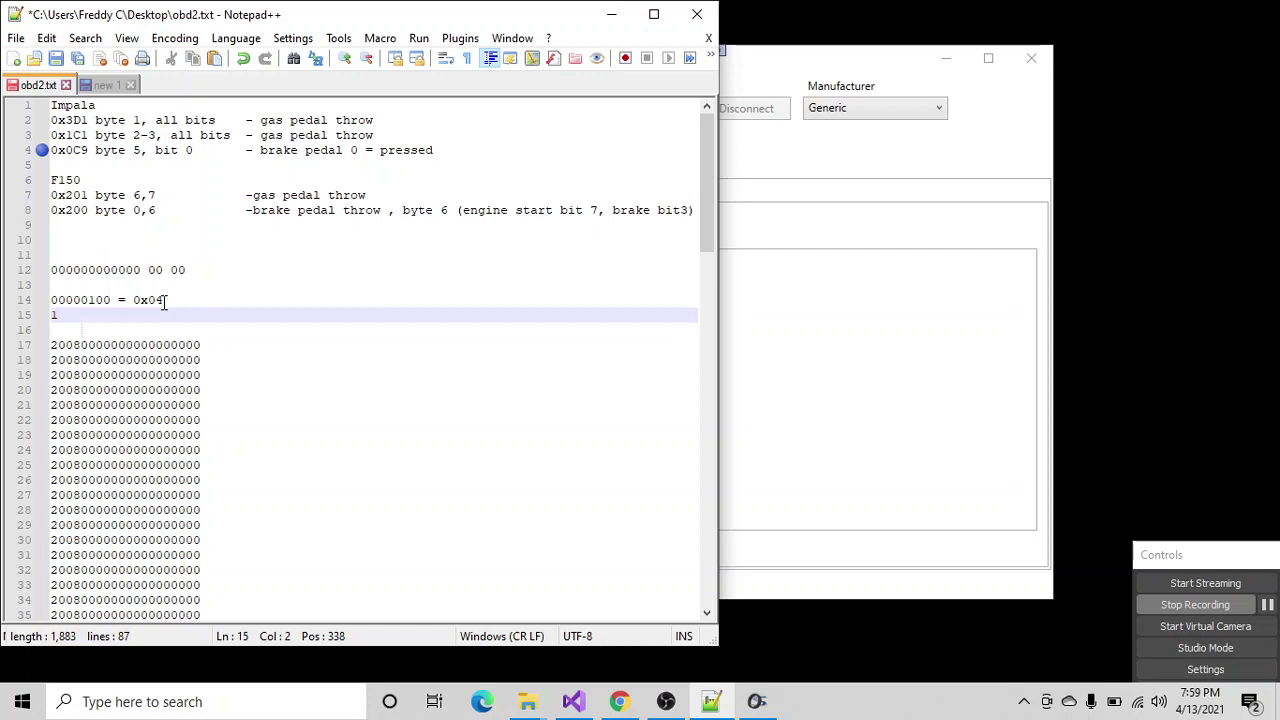
type("0000000")
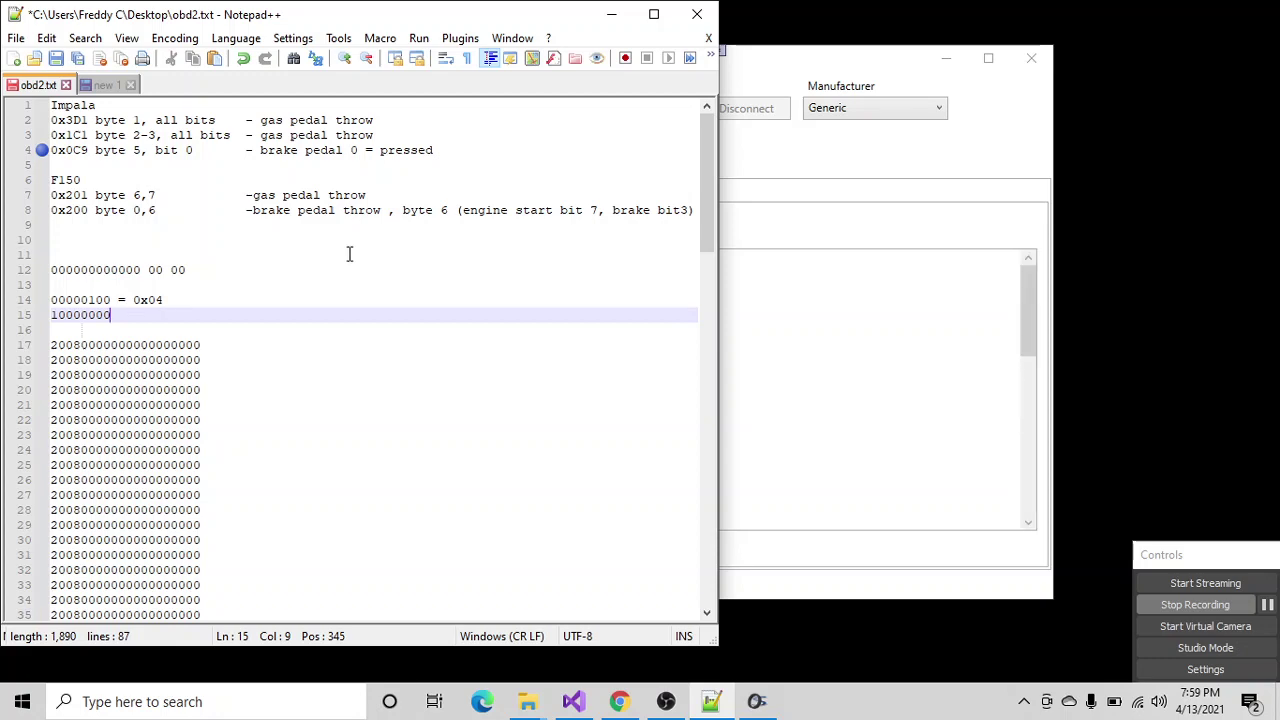
- Check address 200 in OBD2 Interface's CAN monitor, and change the second pattern in Notepad++ to "00000001 = 0x01"
left_click(845, 233)
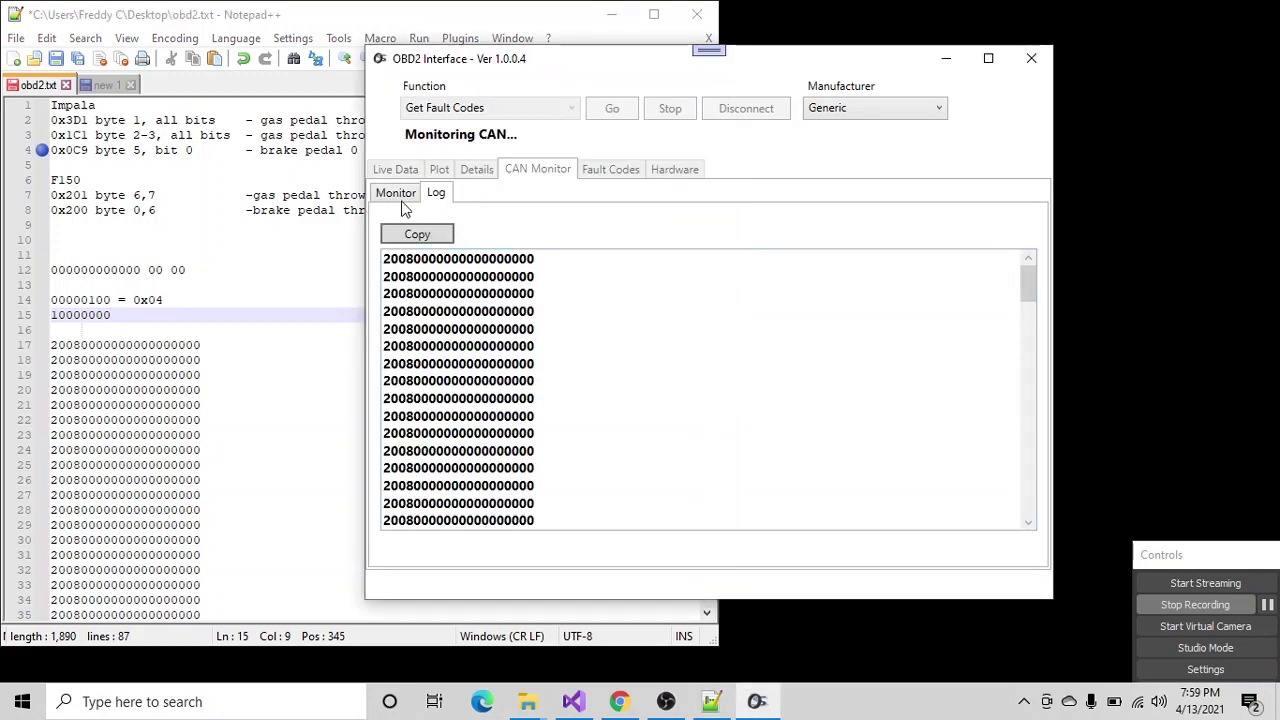
left_click(398, 194)
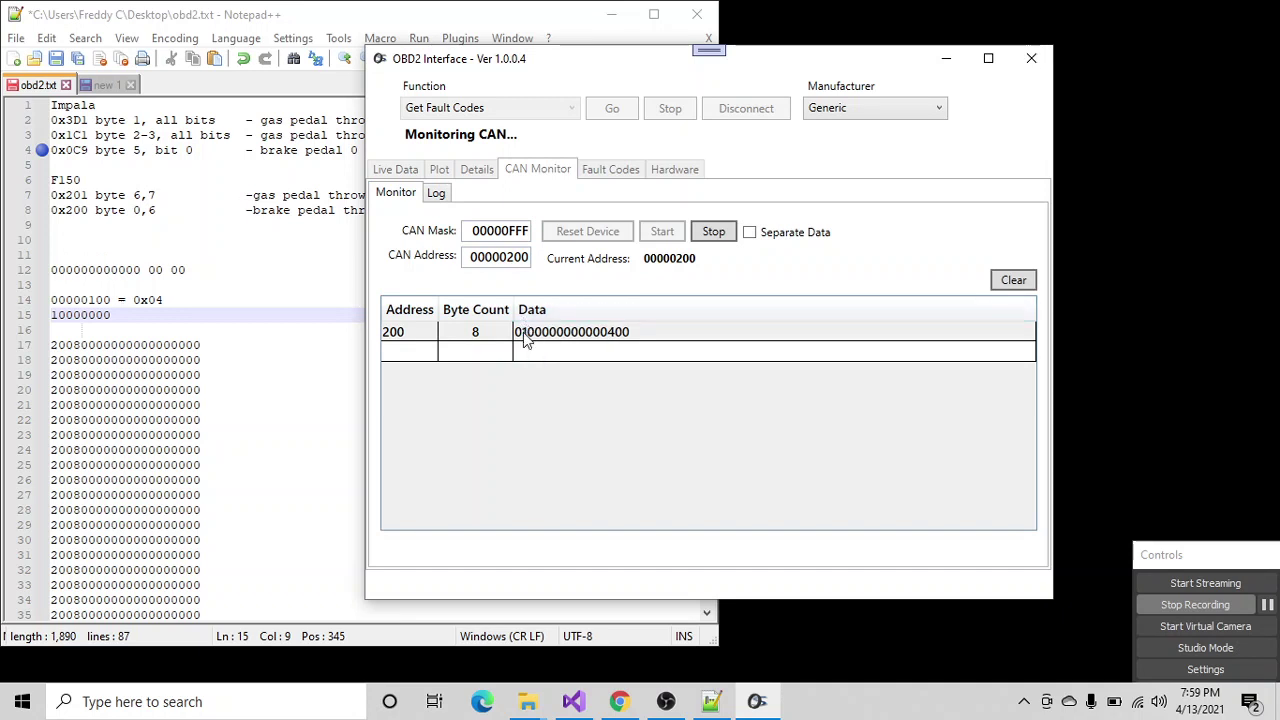
left_click(107, 315)
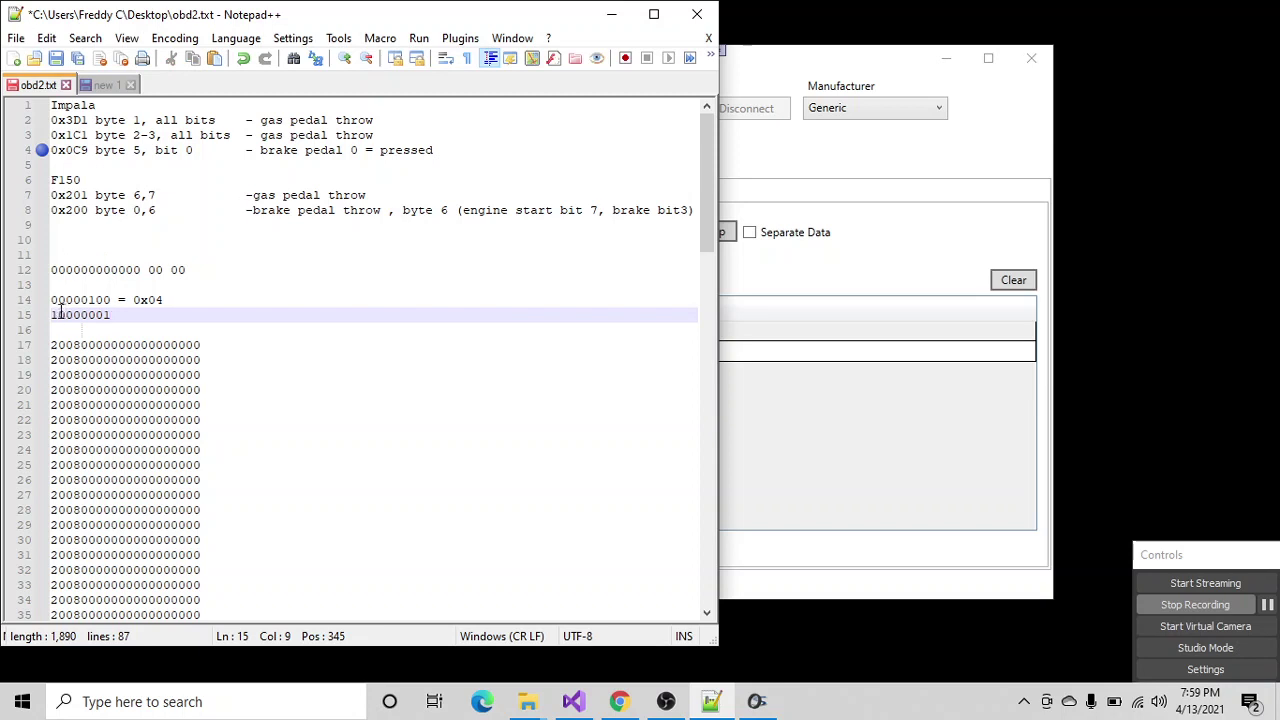
left_click_drag(59, 314, 48, 316)
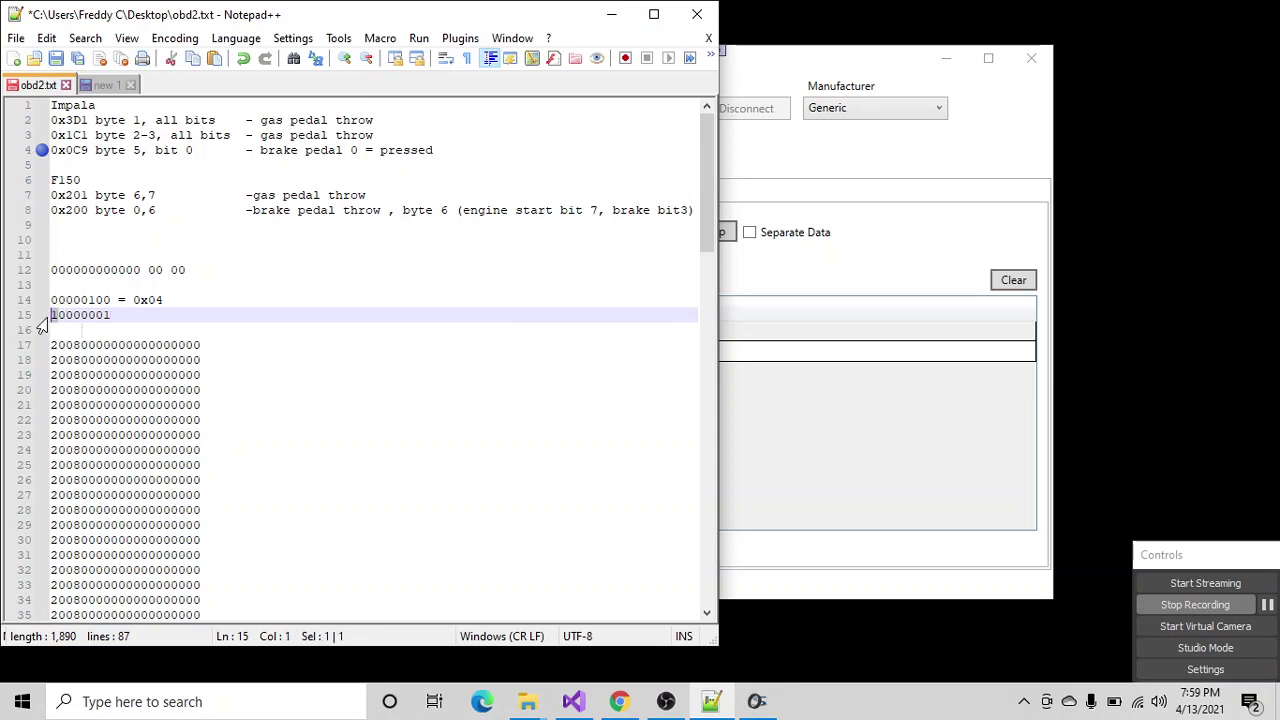
type("9")
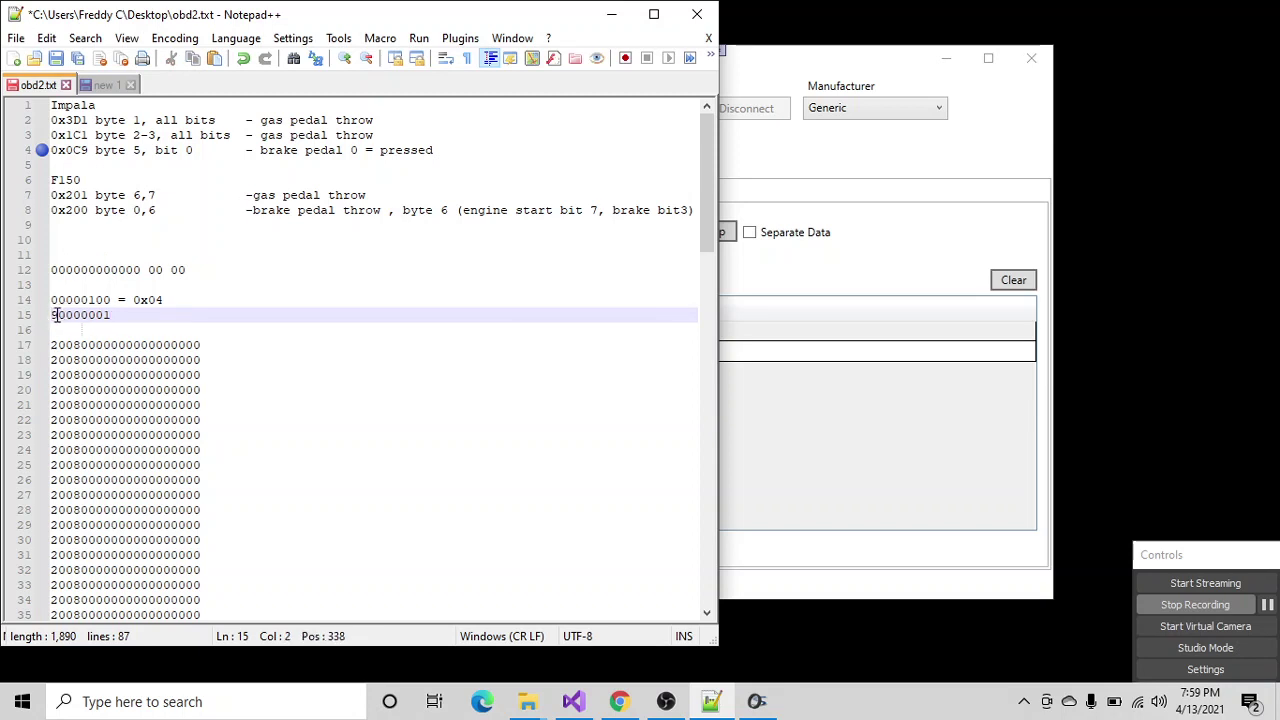
left_click_drag(57, 315, 48, 316)
type("0")
left_click(128, 318)
type("= 0x01")
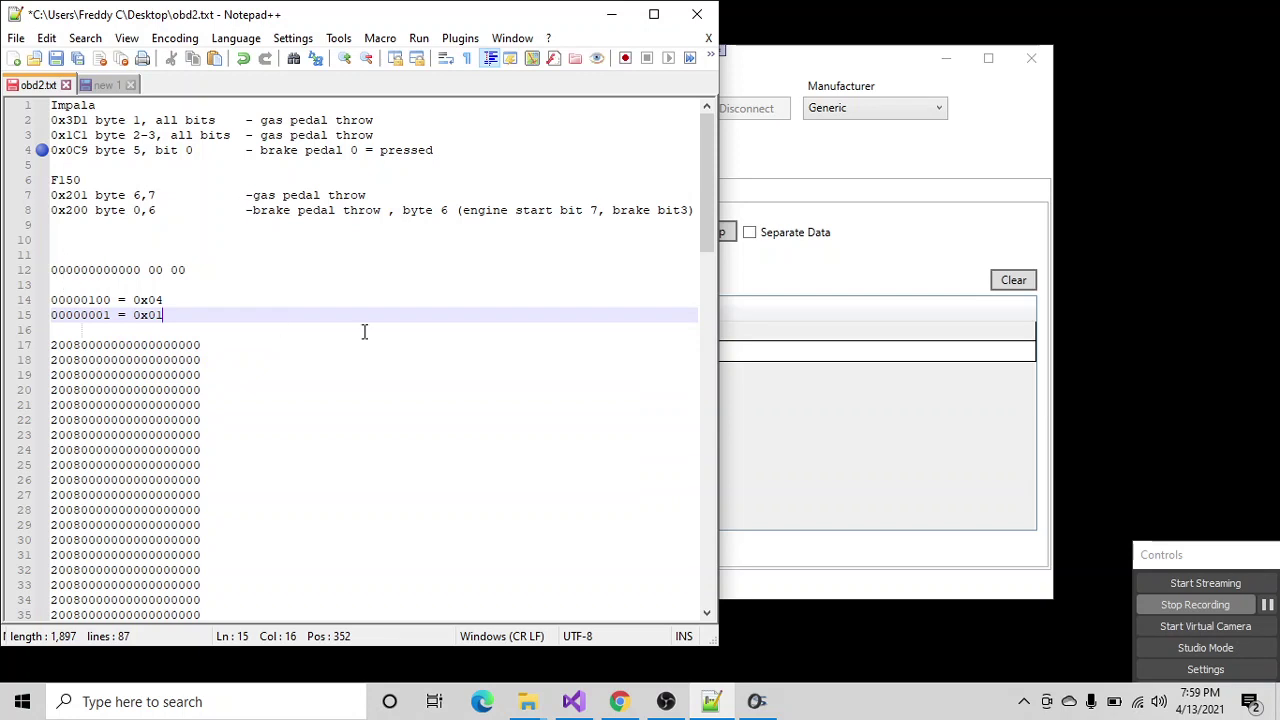
- Compare address 200's live data with the 00000001 pattern, and split both bit patterns into four-bit groups with a space
left_click(890, 284)
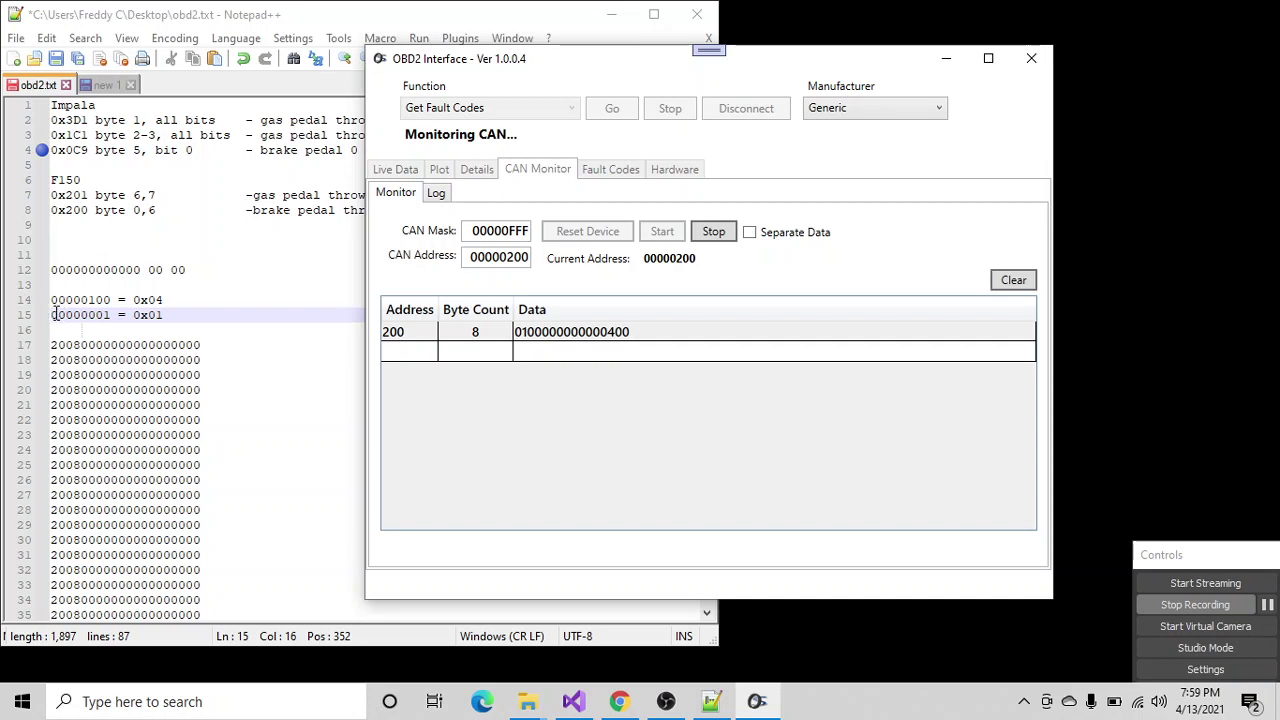
left_click_drag(110, 316, 62, 310)
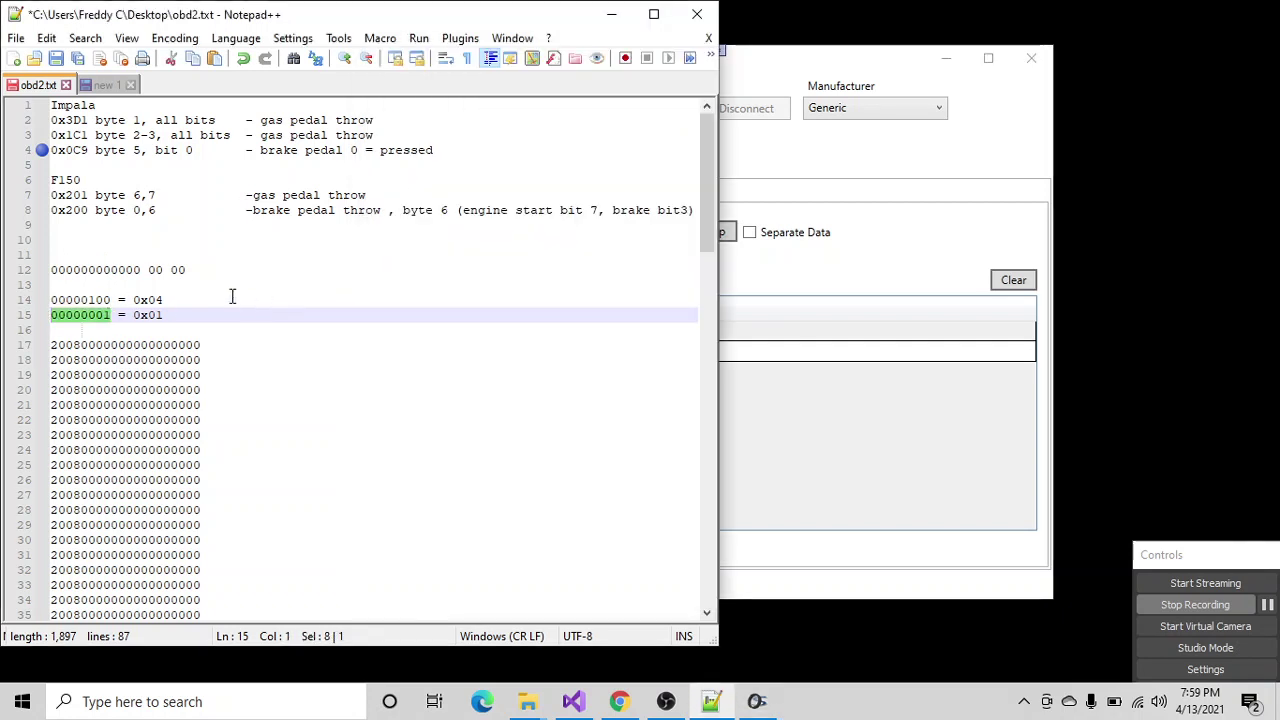
left_click(86, 268)
left_click_drag(88, 268, 95, 268)
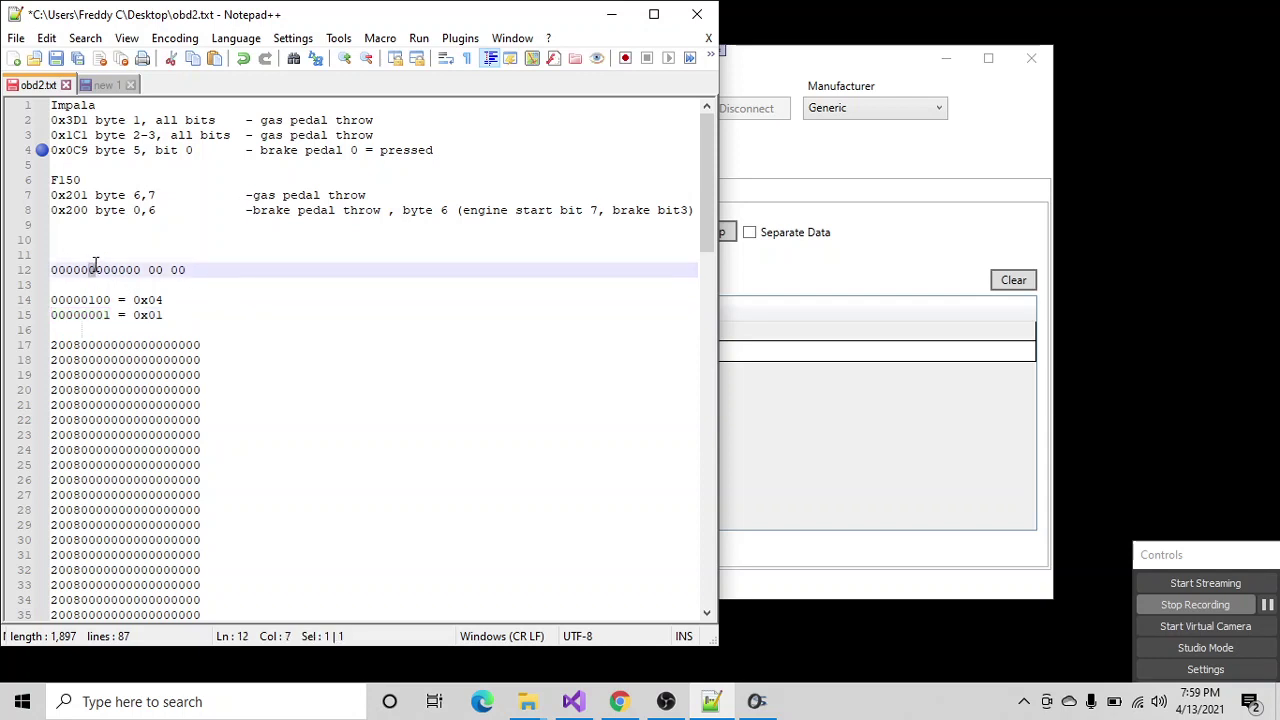
left_click(81, 299)
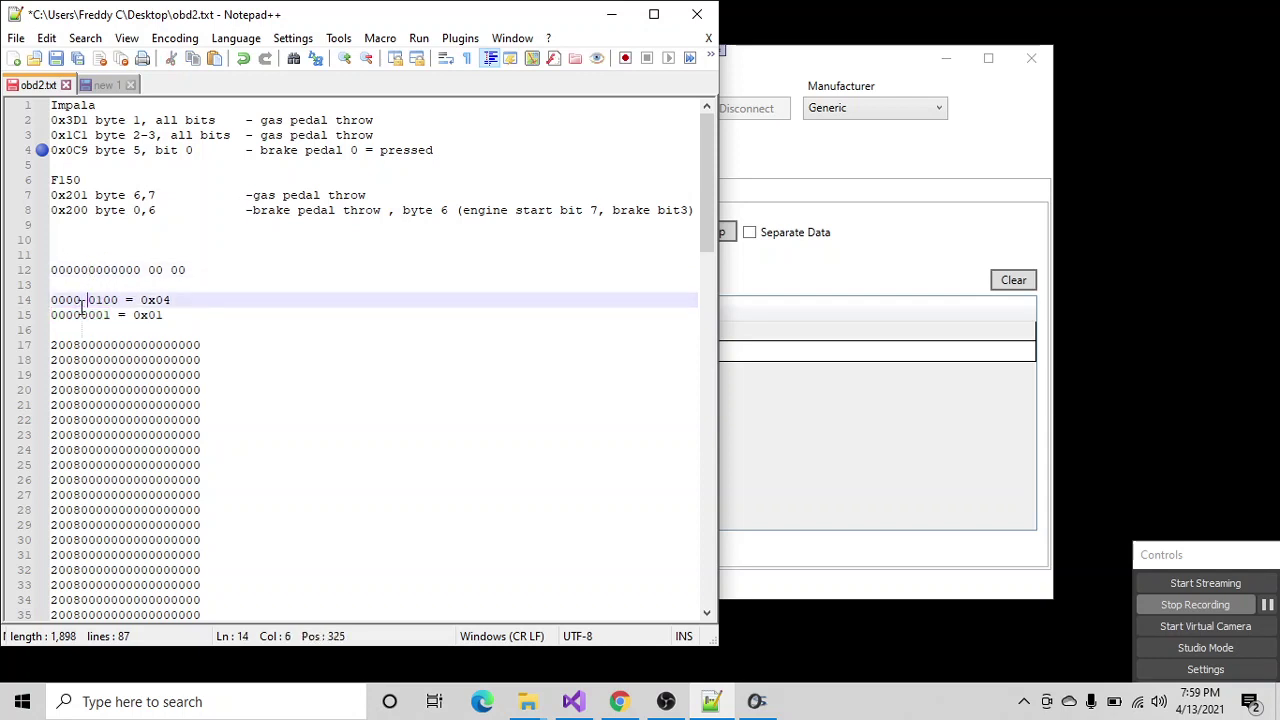
left_click(82, 314)
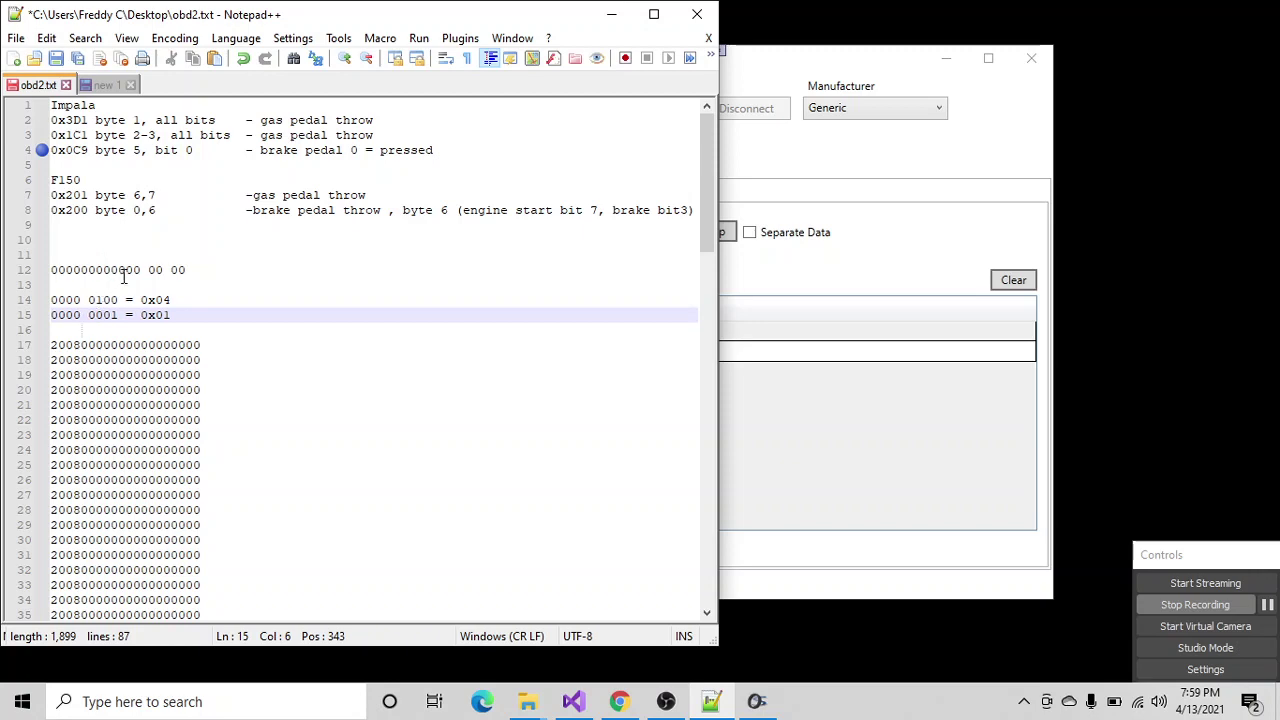
- Compare address 200's live data in OBD2 Interface with the message bytes and both bit patterns highlighted in Notepad++
left_click_drag(134, 270, 140, 270)
left_click(747, 290)
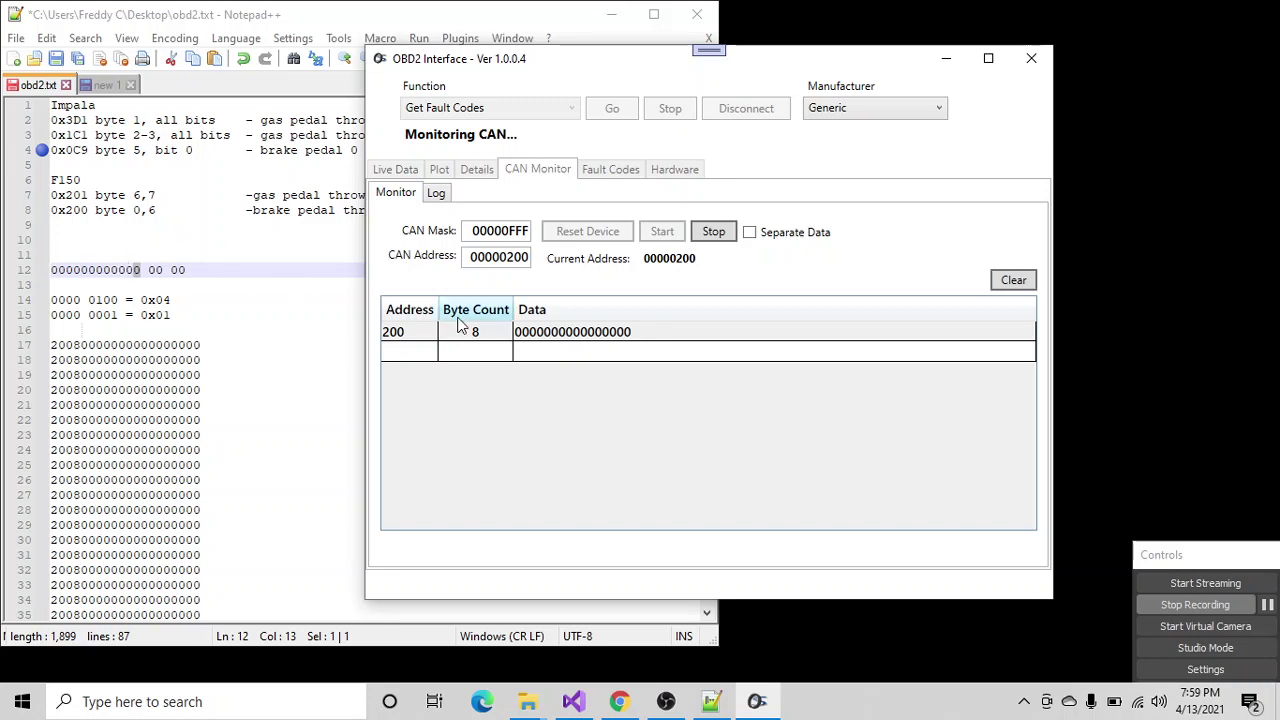
left_click(151, 269)
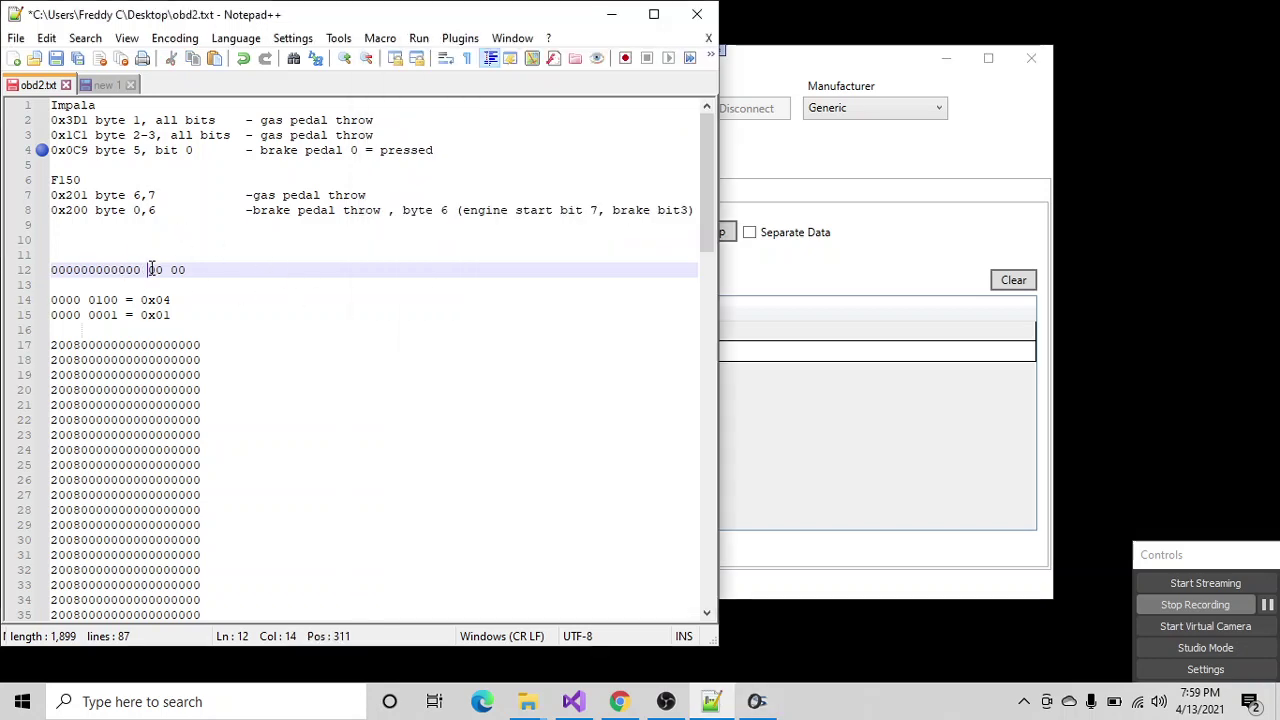
double_click(156, 269)
left_click(792, 278)
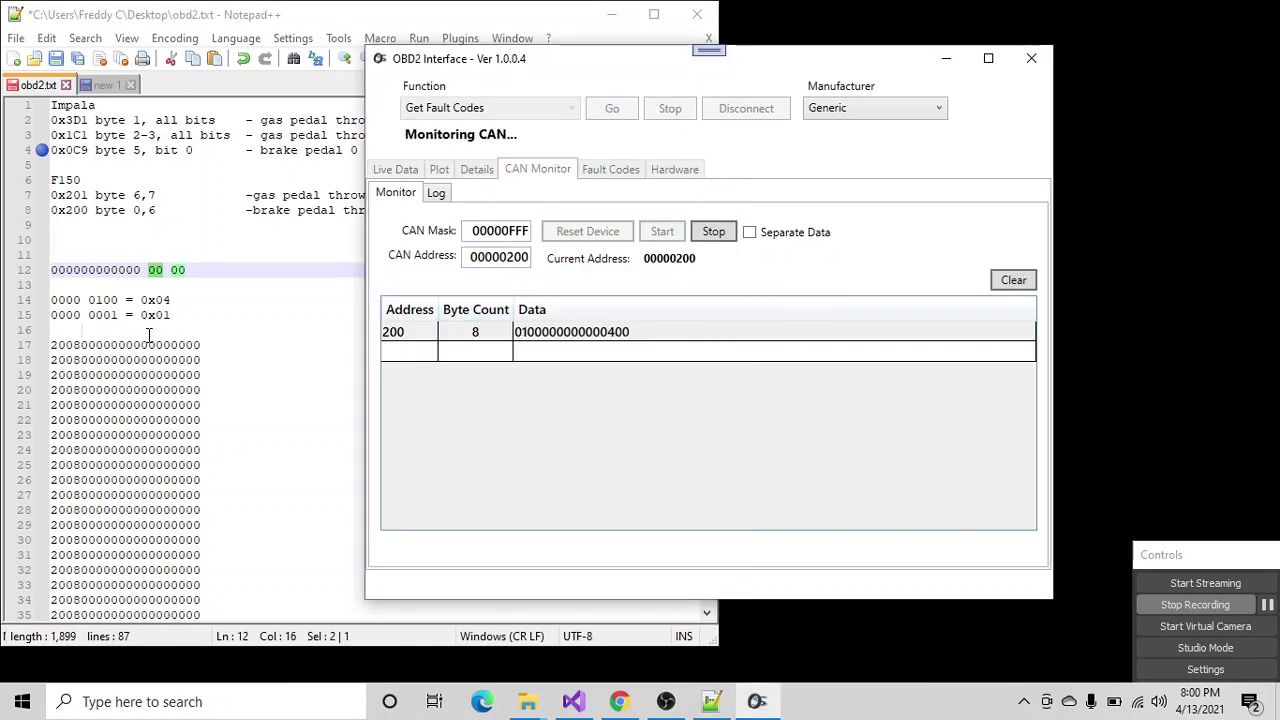
left_click_drag(52, 299, 119, 300)
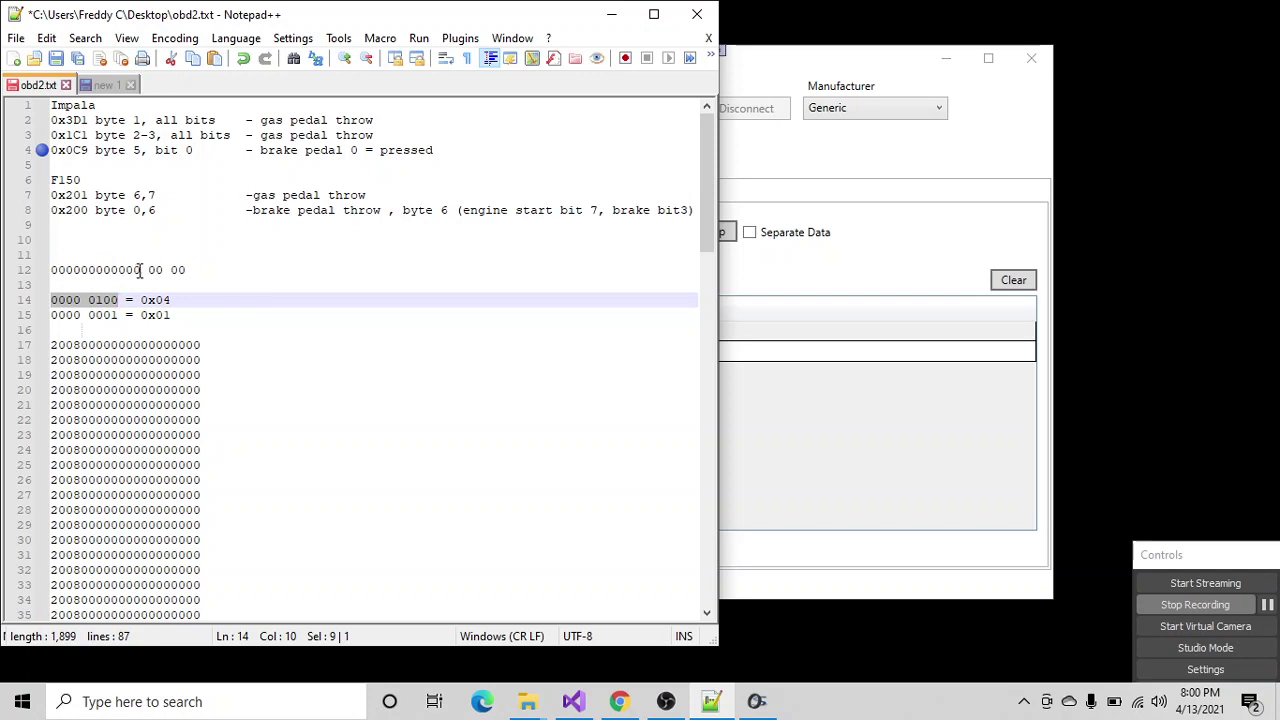
left_click_drag(140, 270, 66, 270)
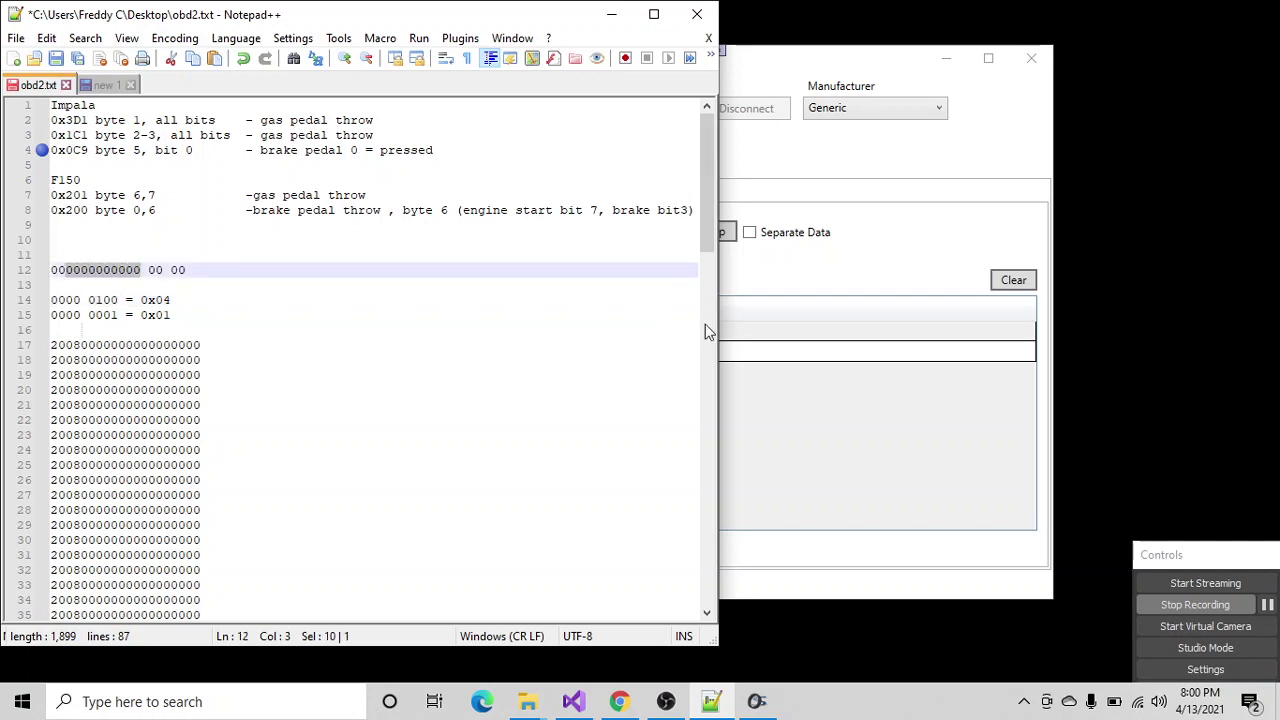
left_click(785, 295)
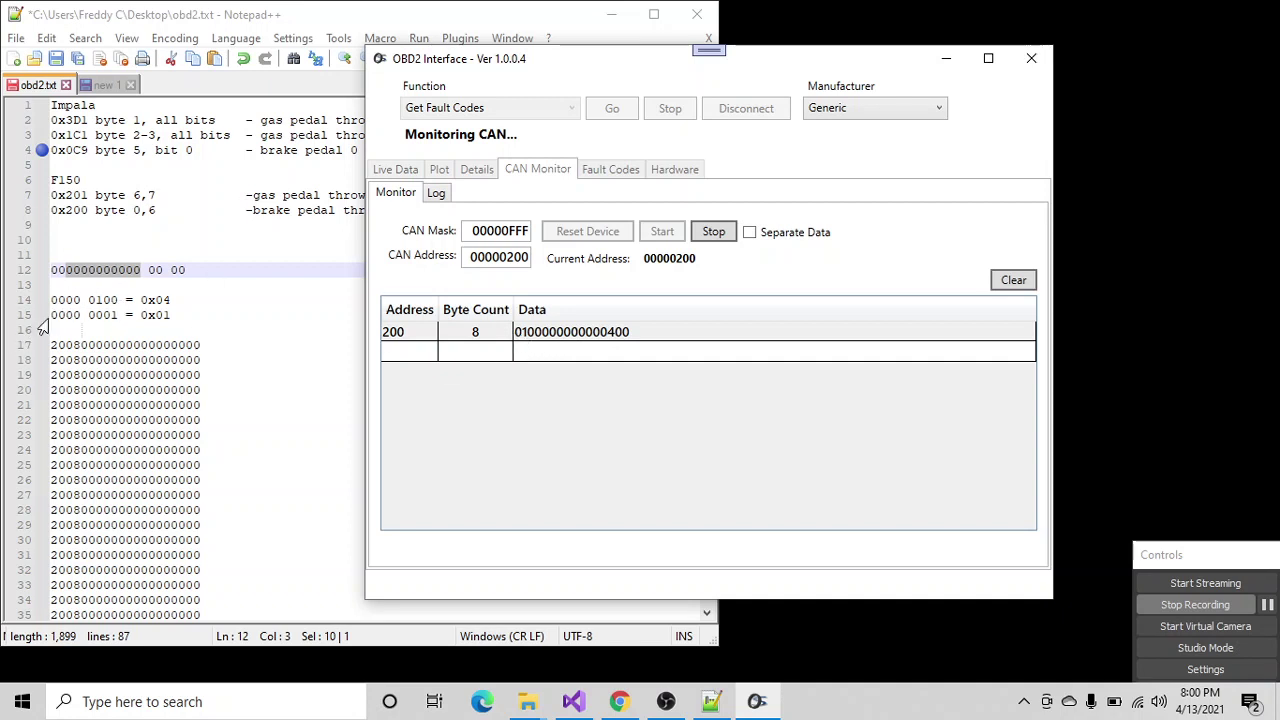
left_click_drag(47, 318, 117, 318)
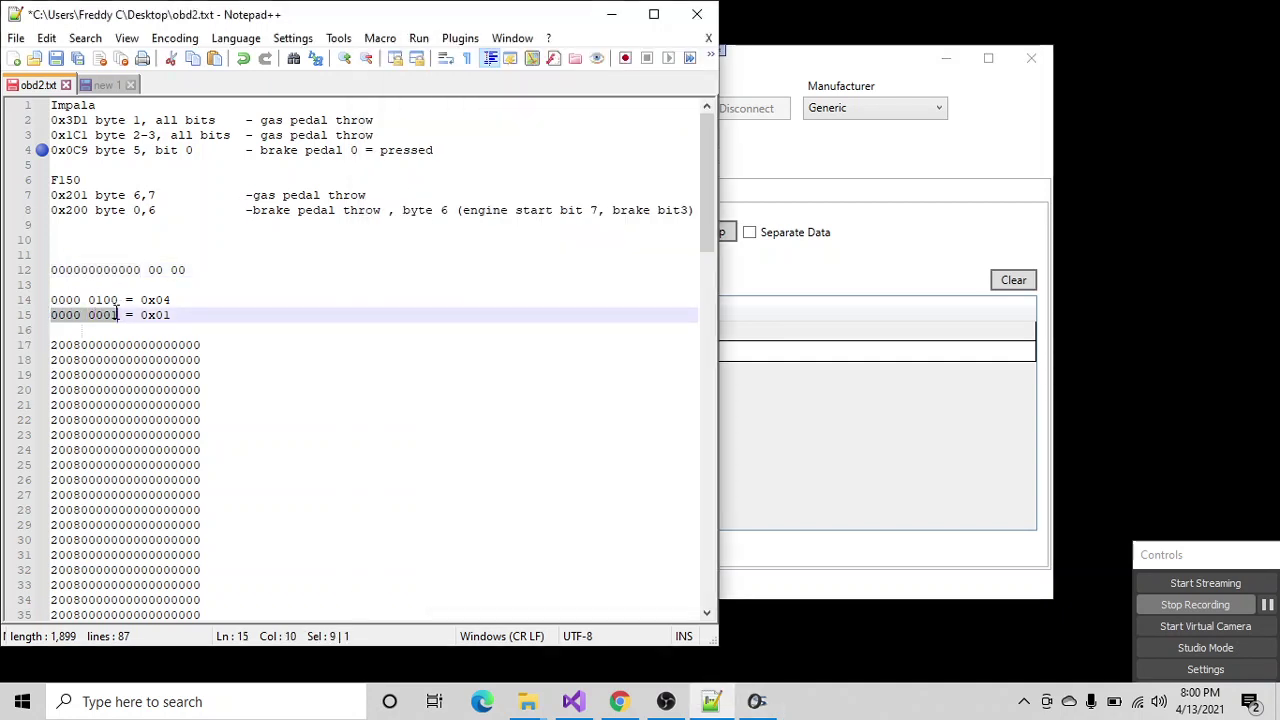
left_click(778, 318)
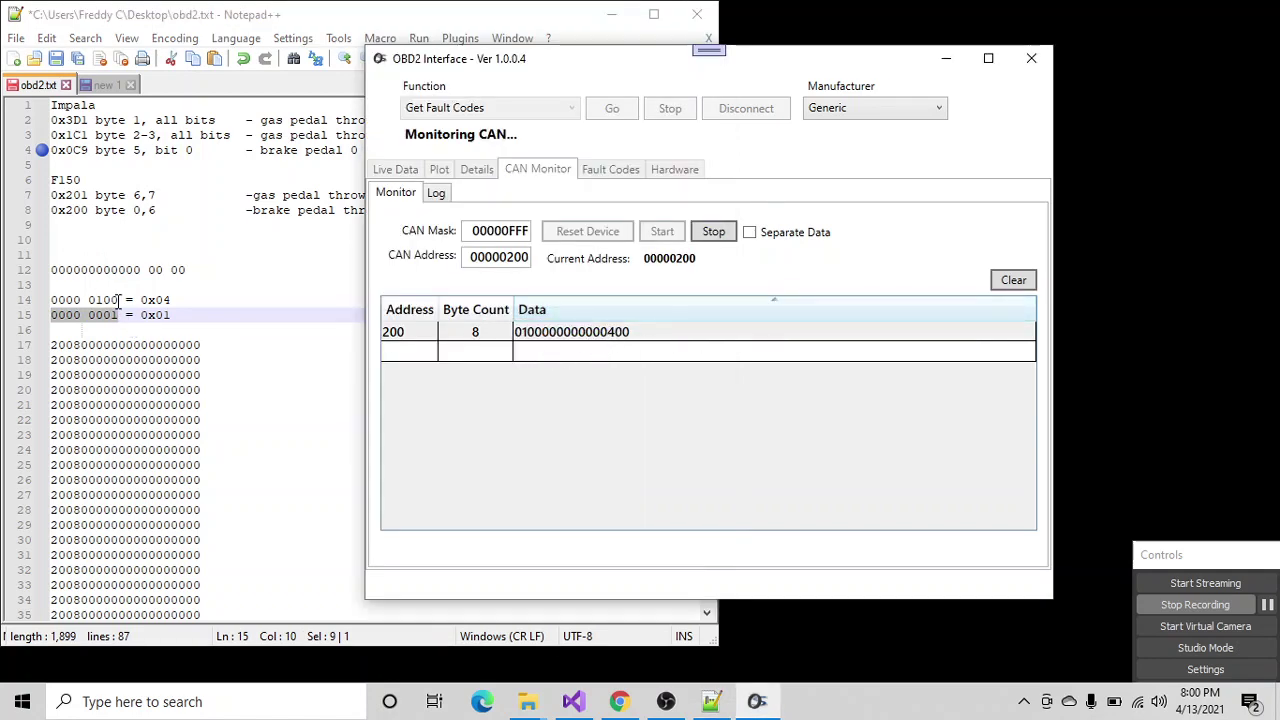
left_click_drag(117, 300, 50, 300)
left_click(775, 273)
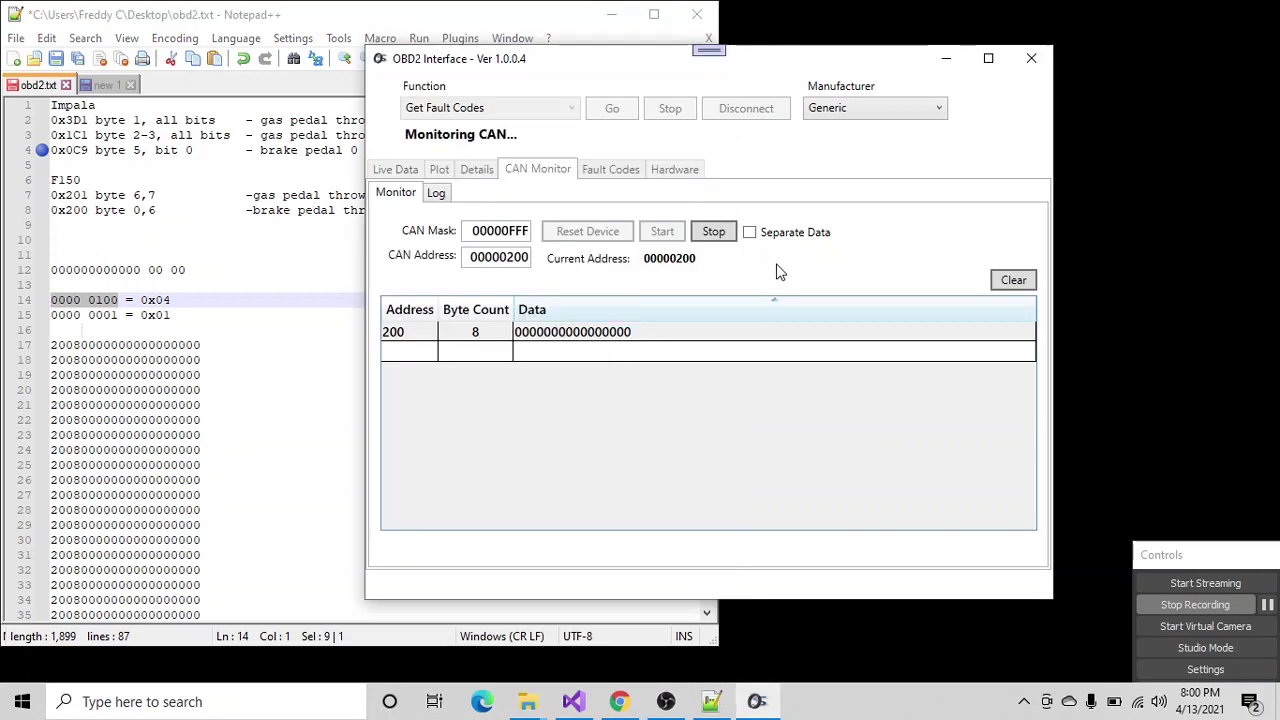
- Stop CAN monitoring, set the CAN mask to 00000FF0 and restart the monitor
left_click(714, 234)
left_click_drag(511, 238, 527, 243)
left_click(522, 234)
type("9")
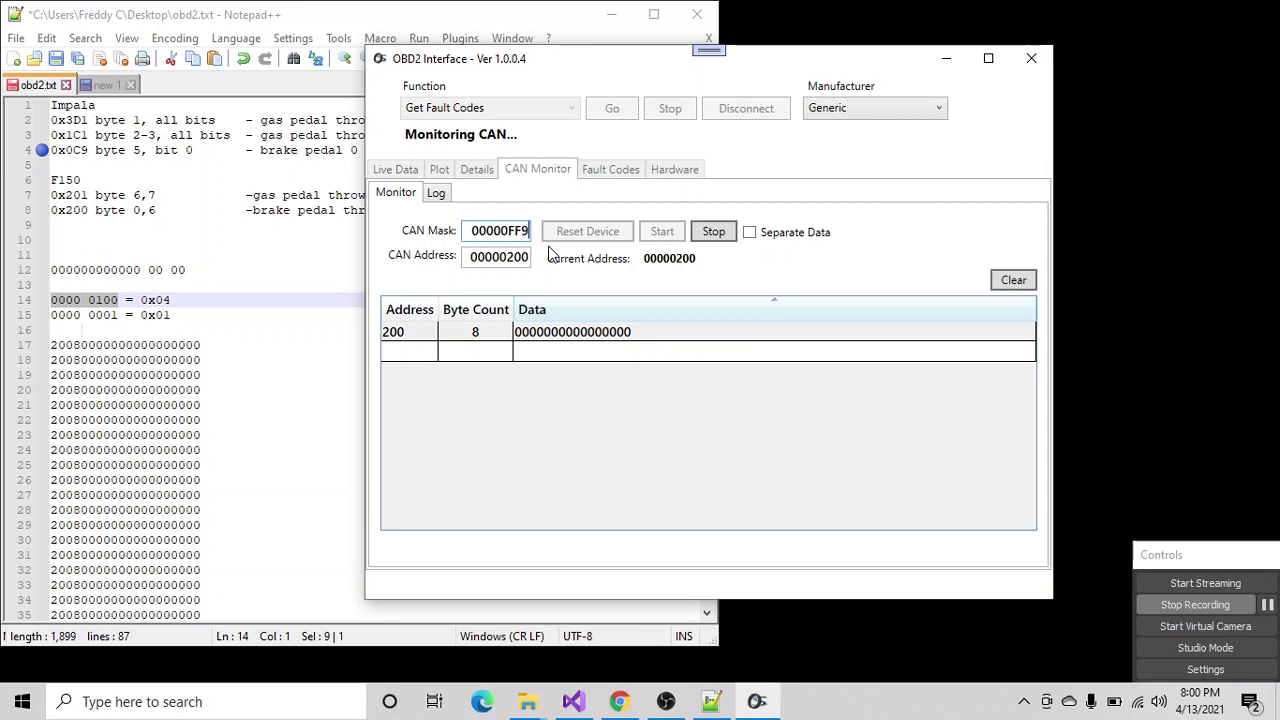
key("BackSpace")
left_click(716, 236)
left_click(668, 233)
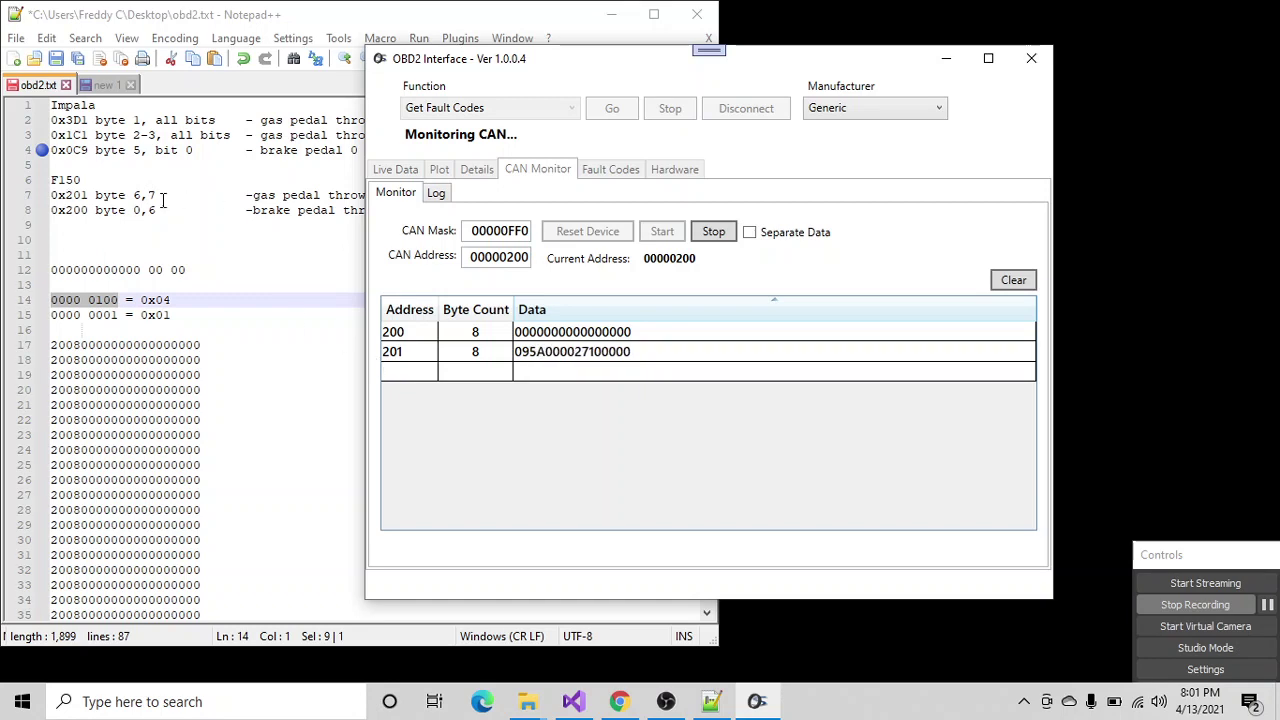
- Insert "byte 6:" before "gas pedal throw" in the F150 0x201 note in Notepad++
left_click(242, 195)
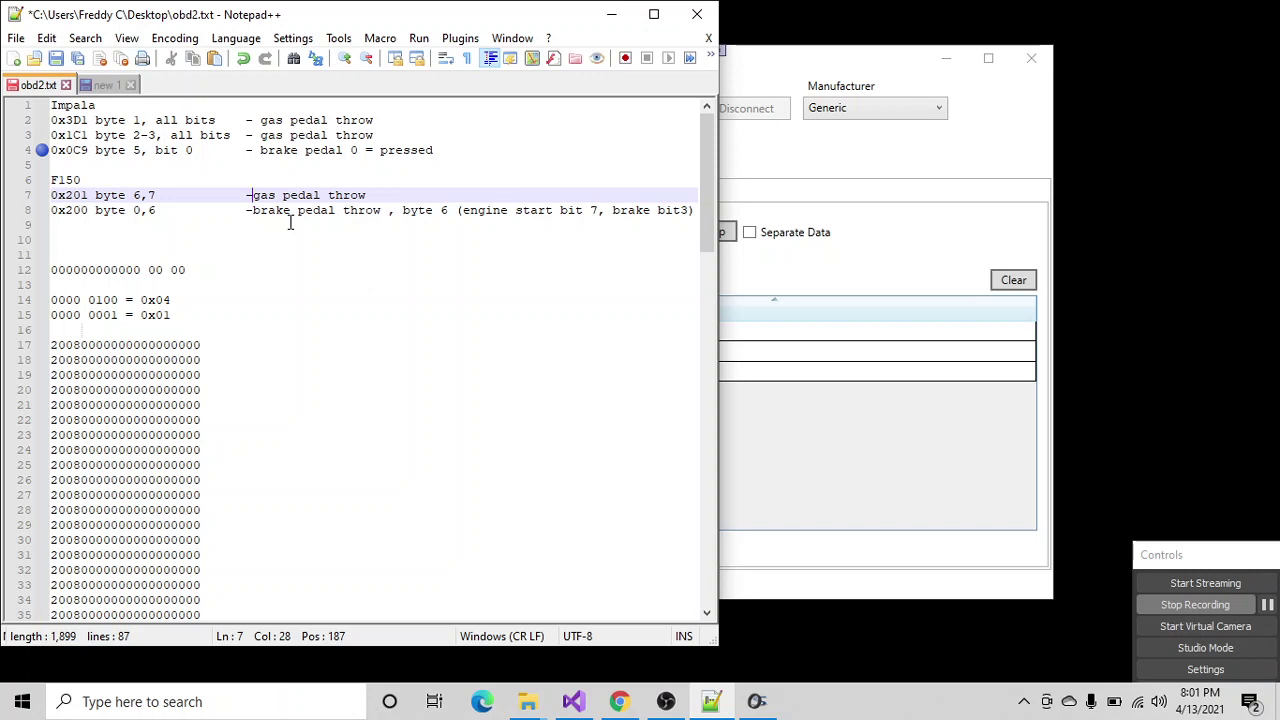
type("b")
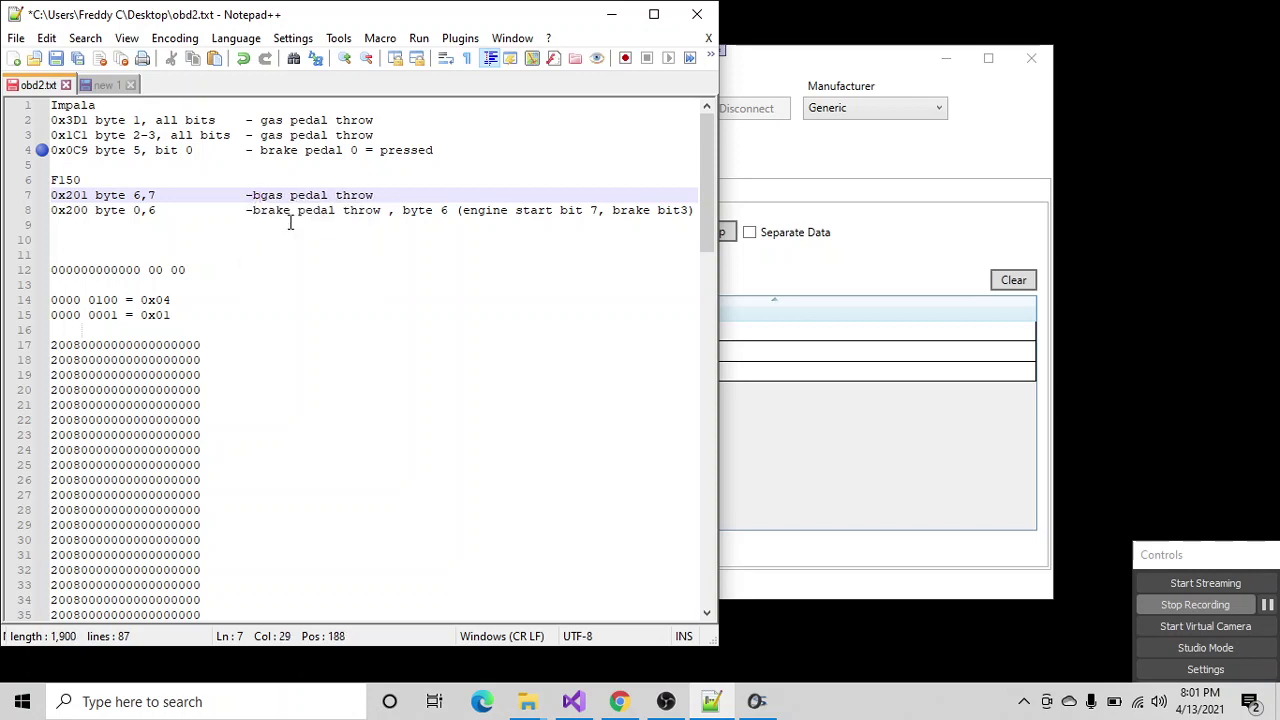
type("r")
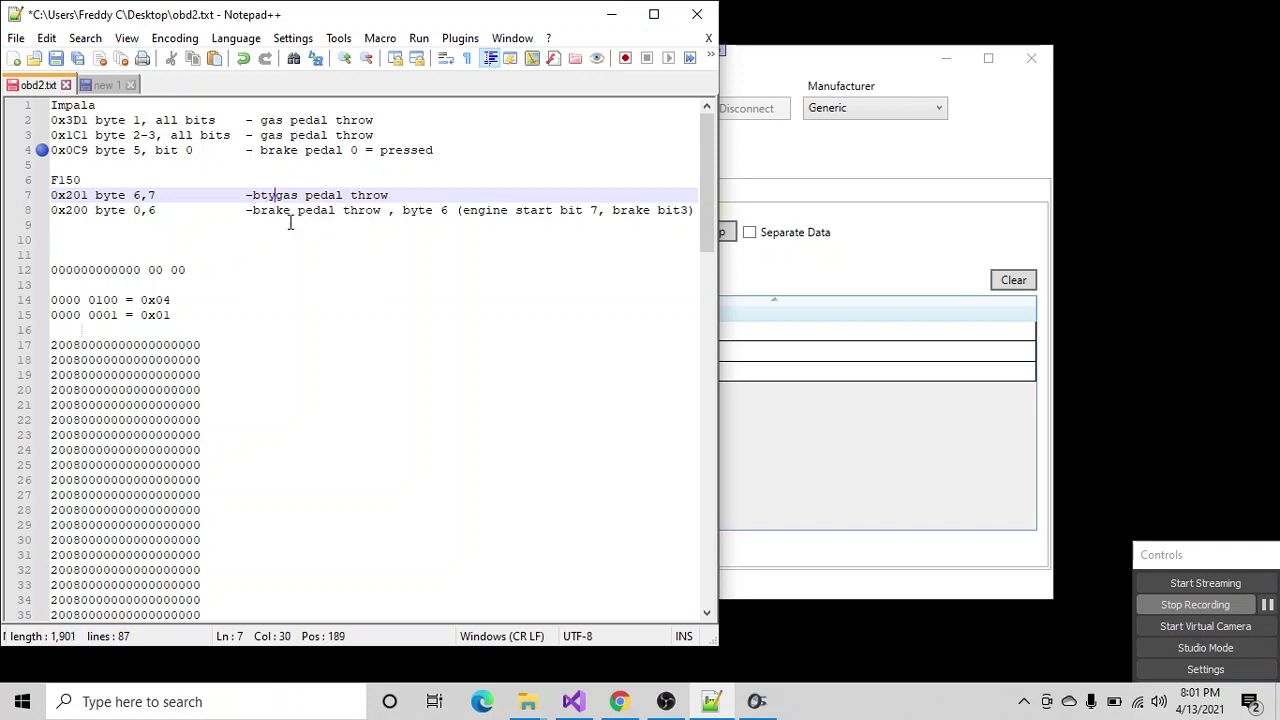
key("BackSpace")
type("yte")
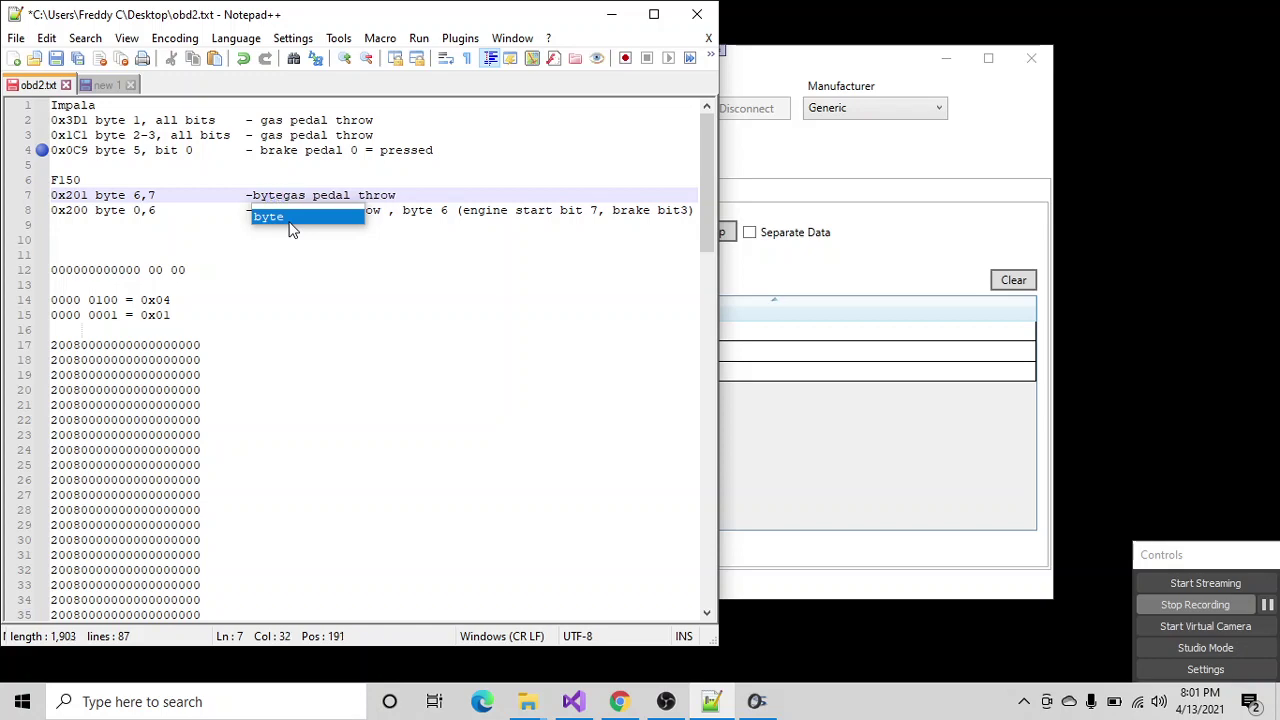
type(" 6")
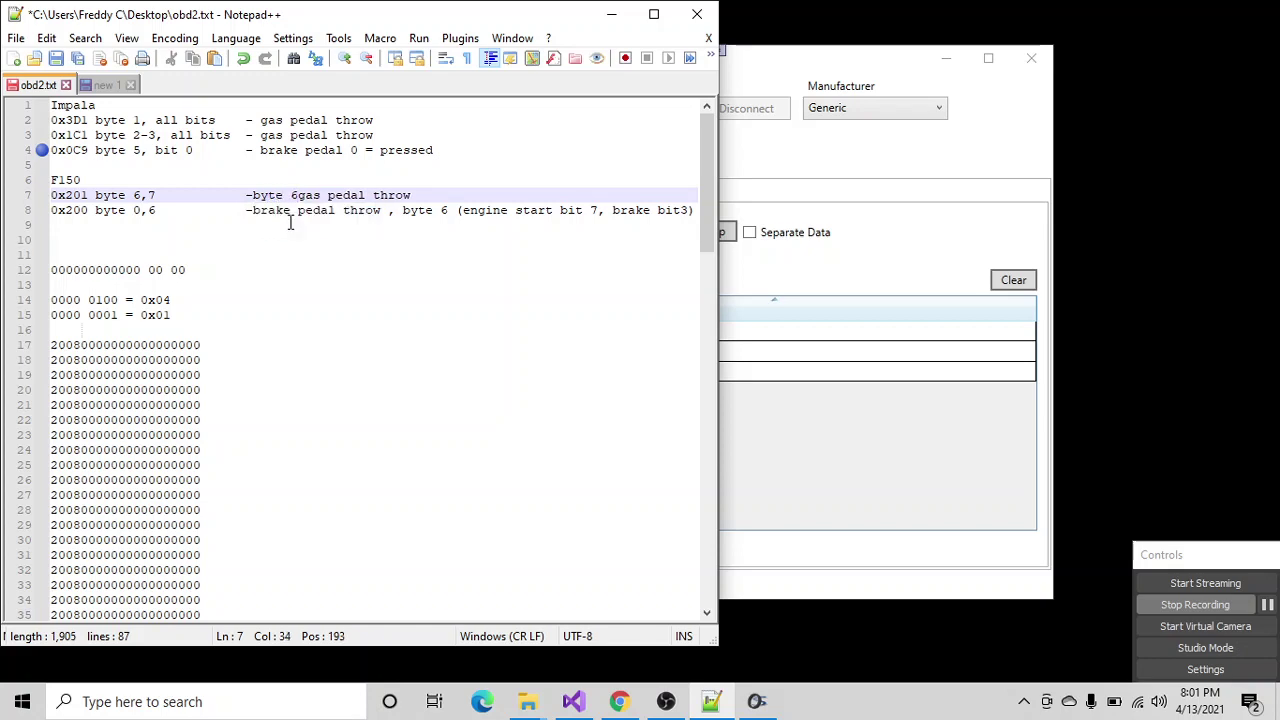
type(":")
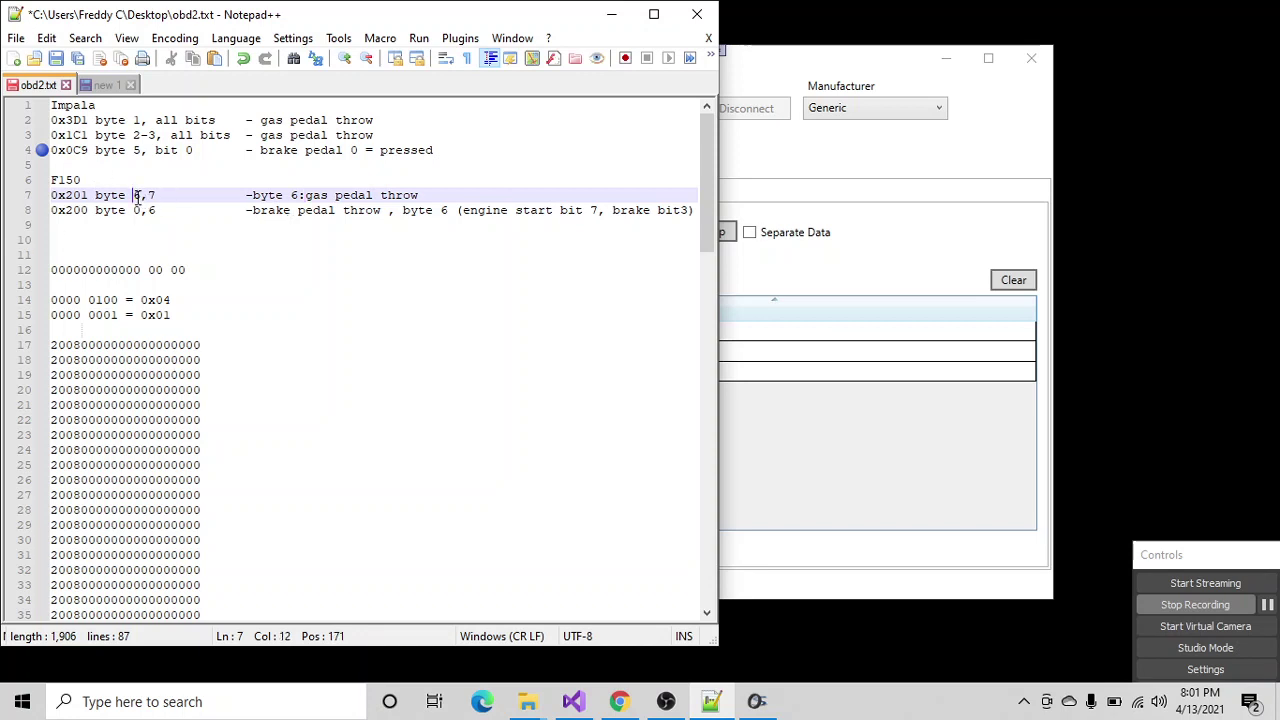
- Change the byte list of the F150 0x201 note to 0,1,6
type("0")
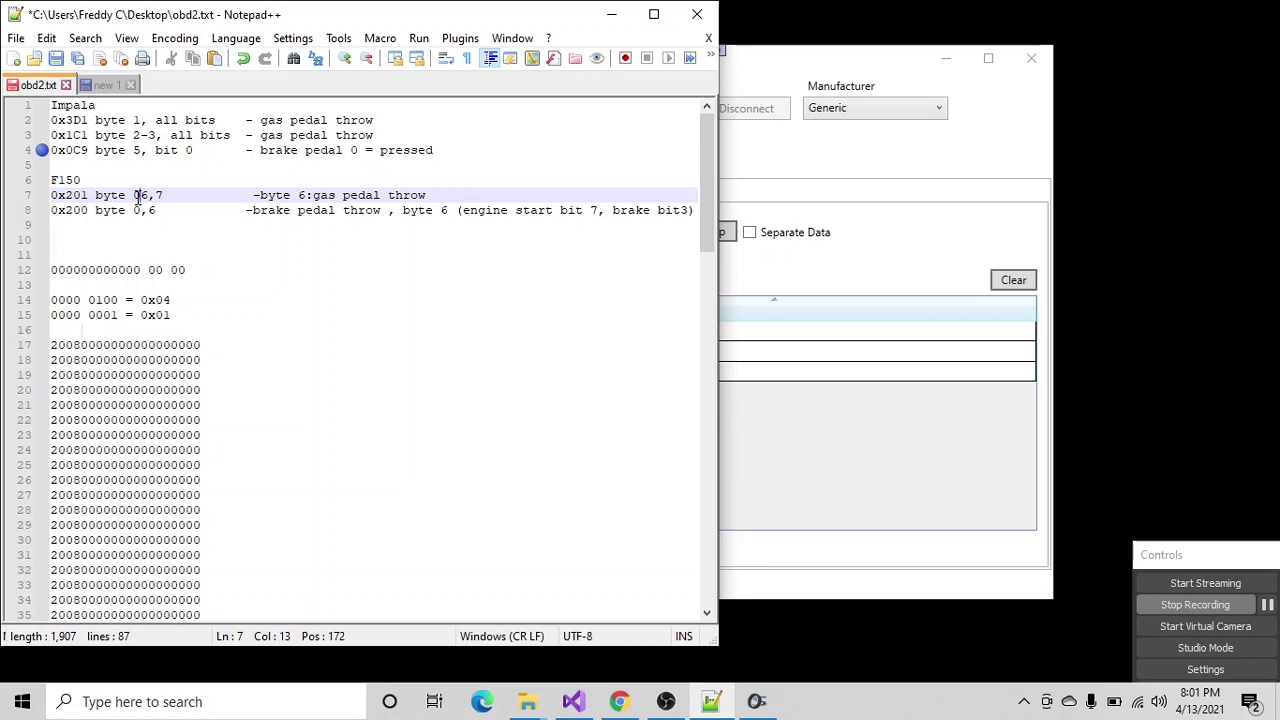
type(",2")
type(",")
key("BackSpace")
key("BackSpace")
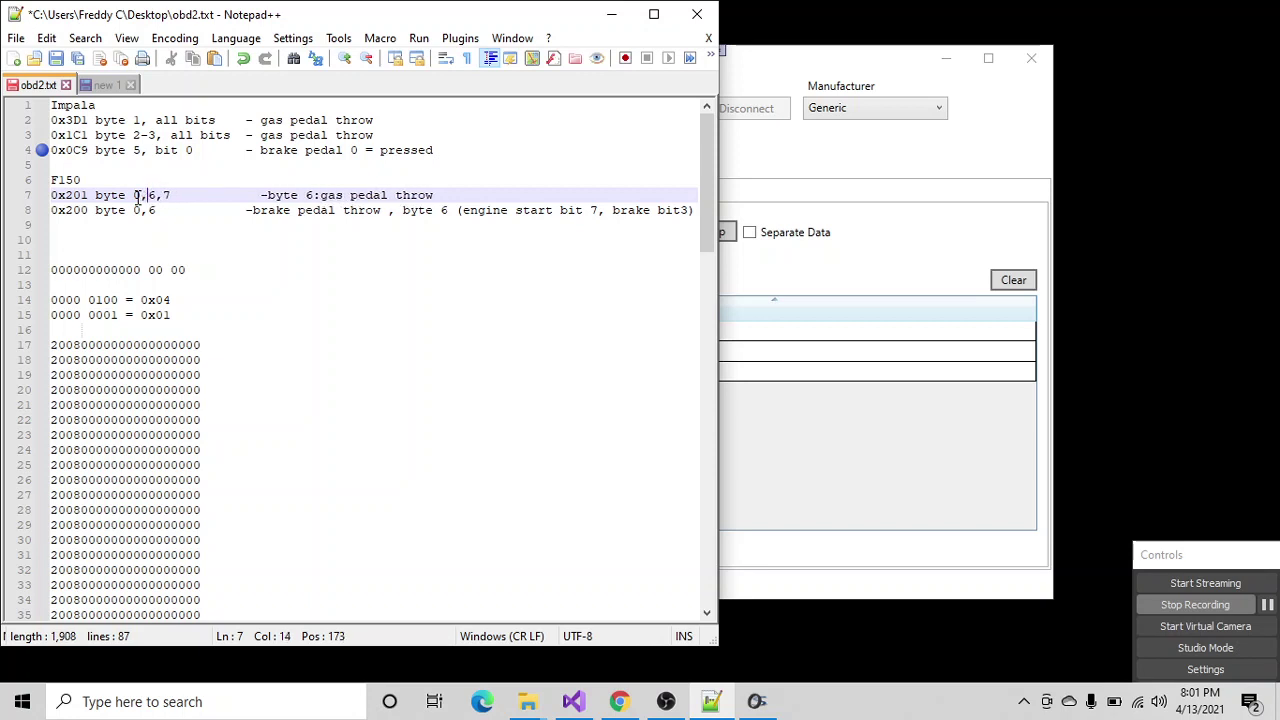
type("1,")
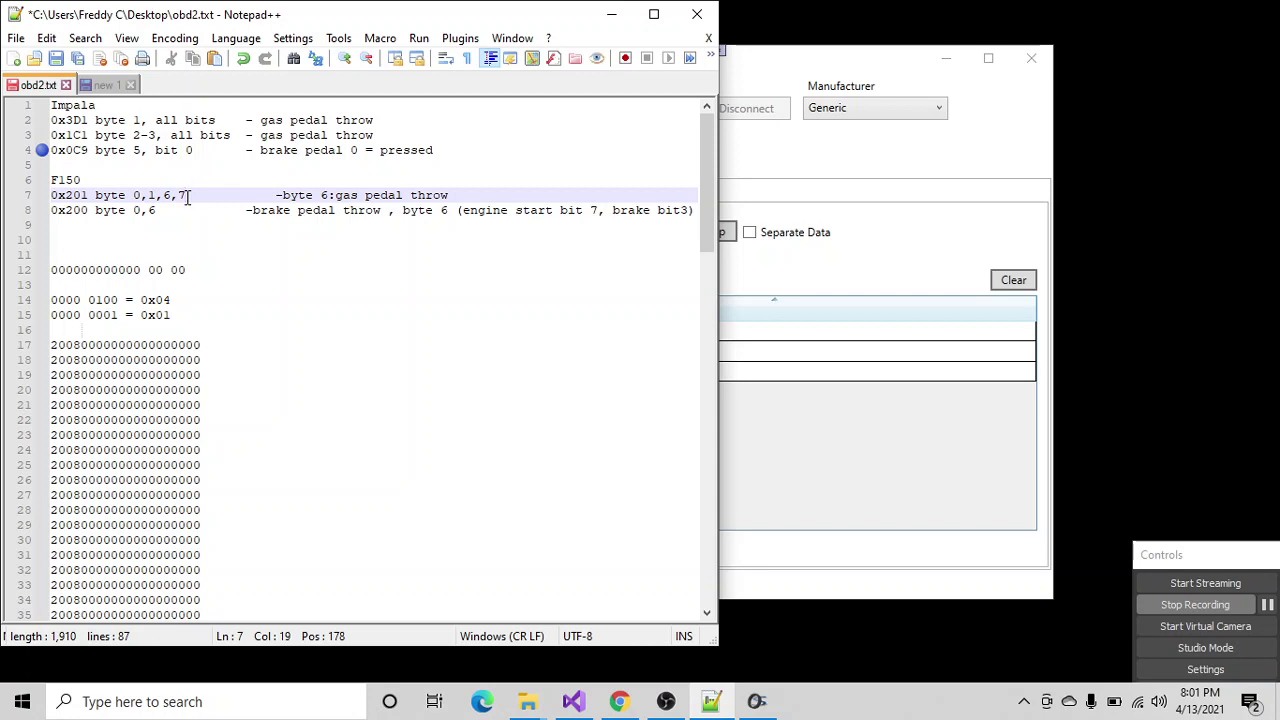
key("BackSpace")
key("BackSpace")
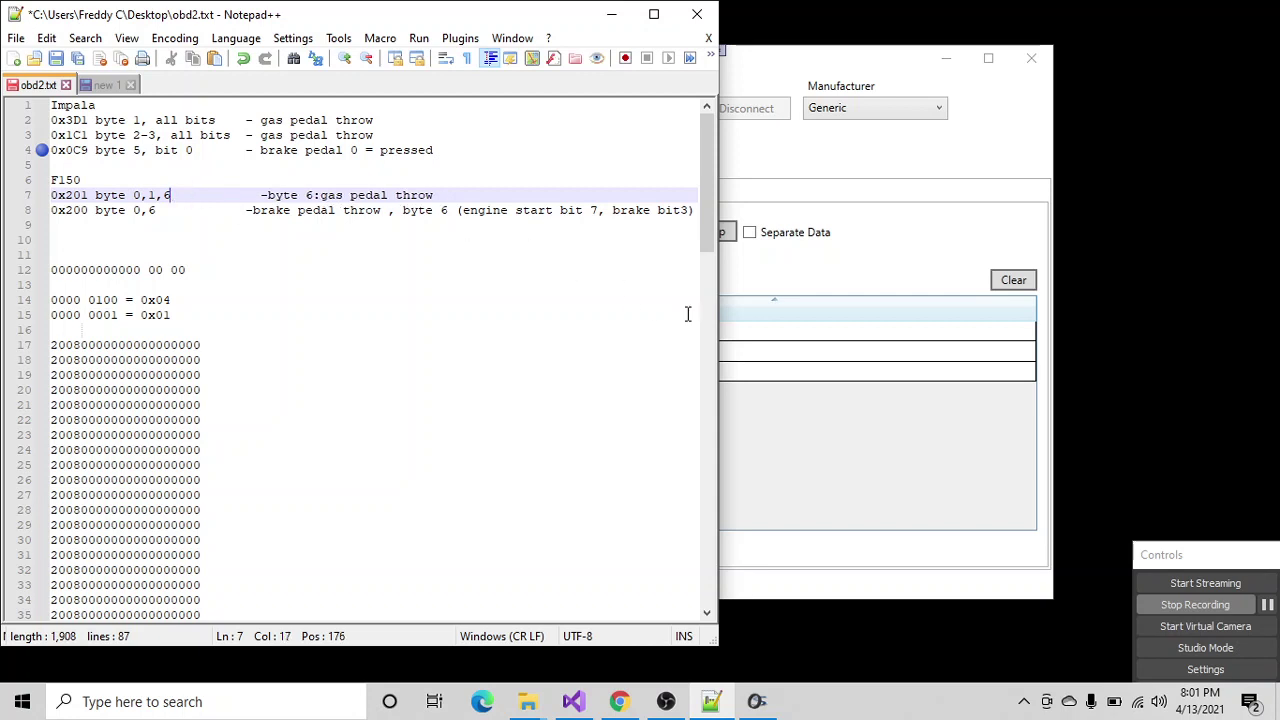
- Check address 201's live data in OBD2 Interface, and insert "byte 0-1:rpm, " before "byte 6" in the 0x201 note in Notepad++
key("alt+Tab")
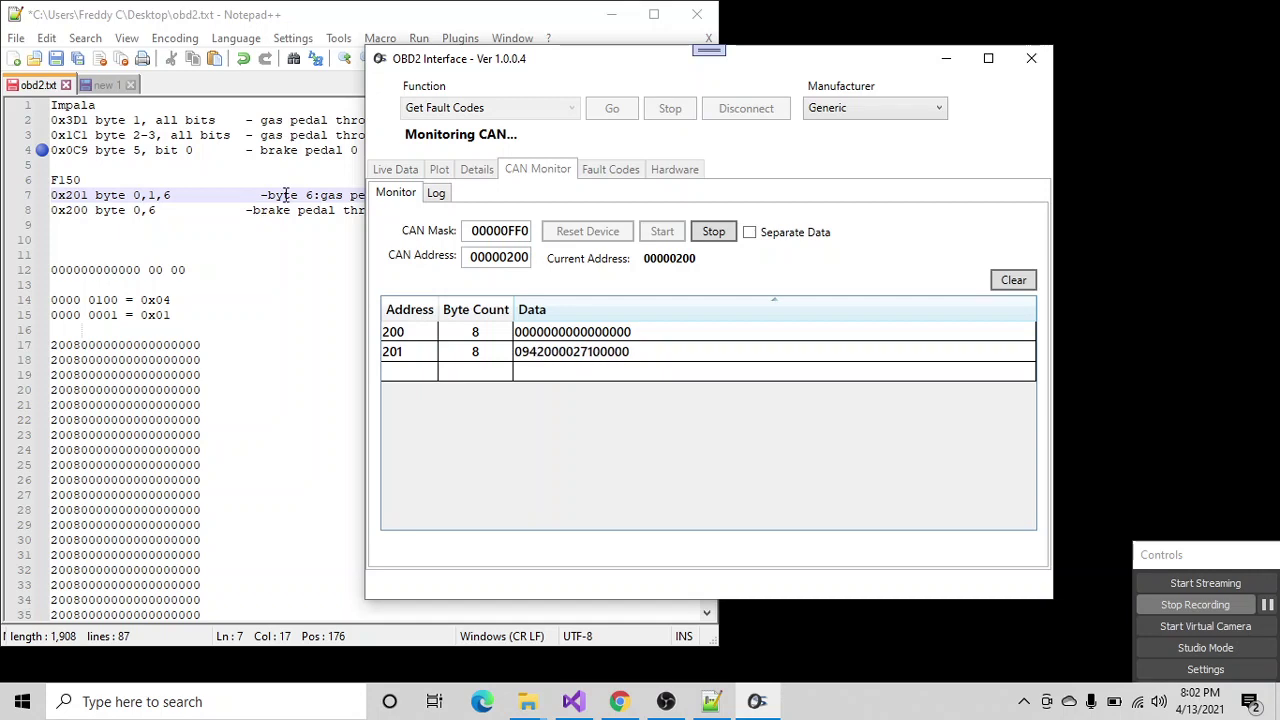
left_click(360, 195)
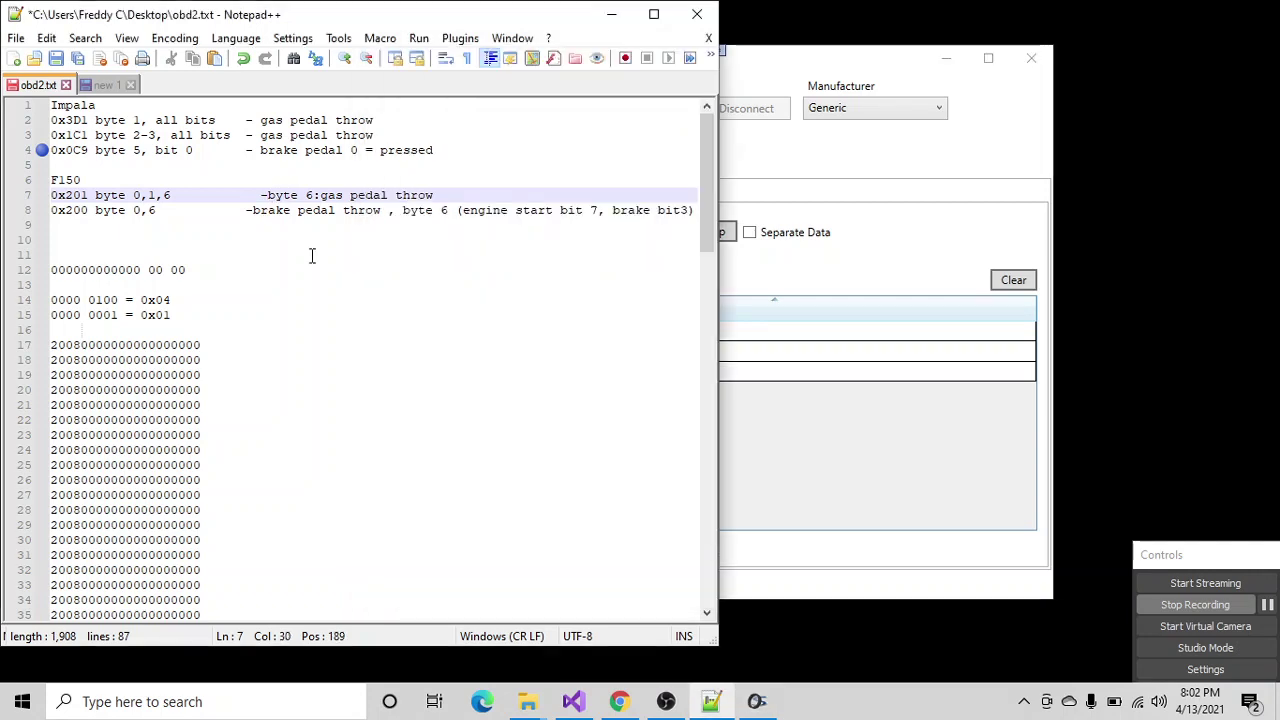
type(", ")
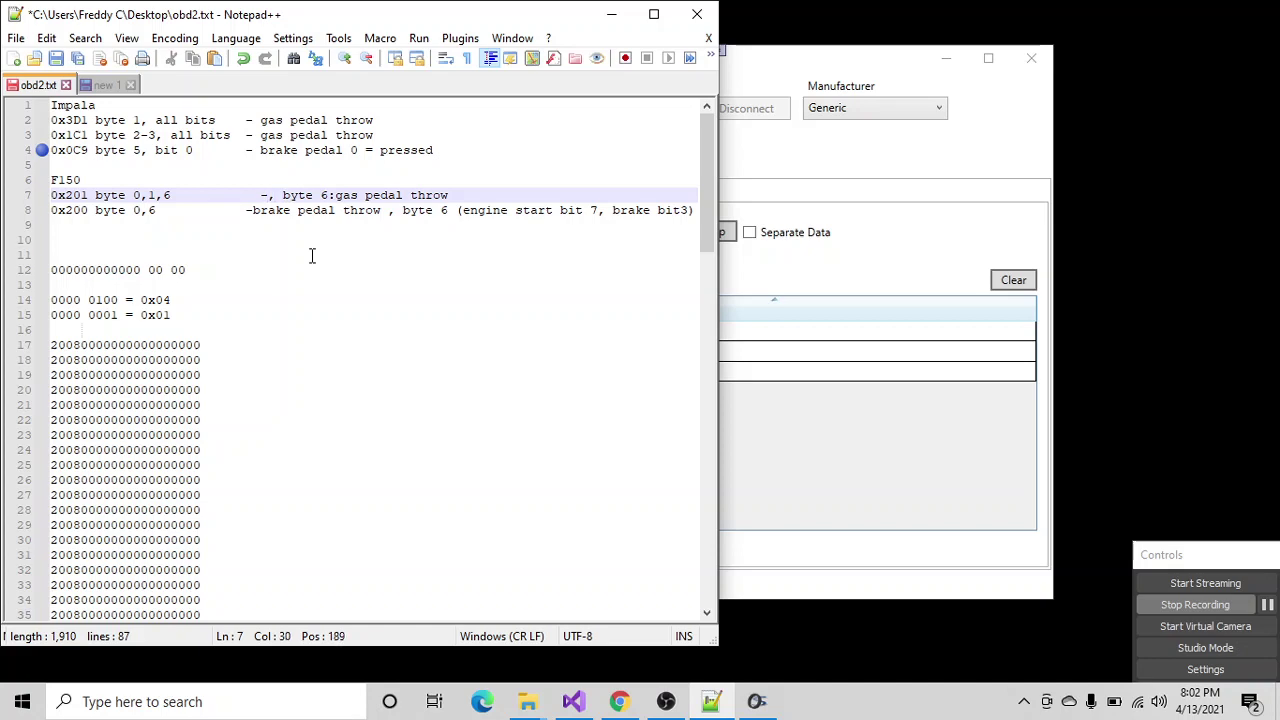
type("byte")
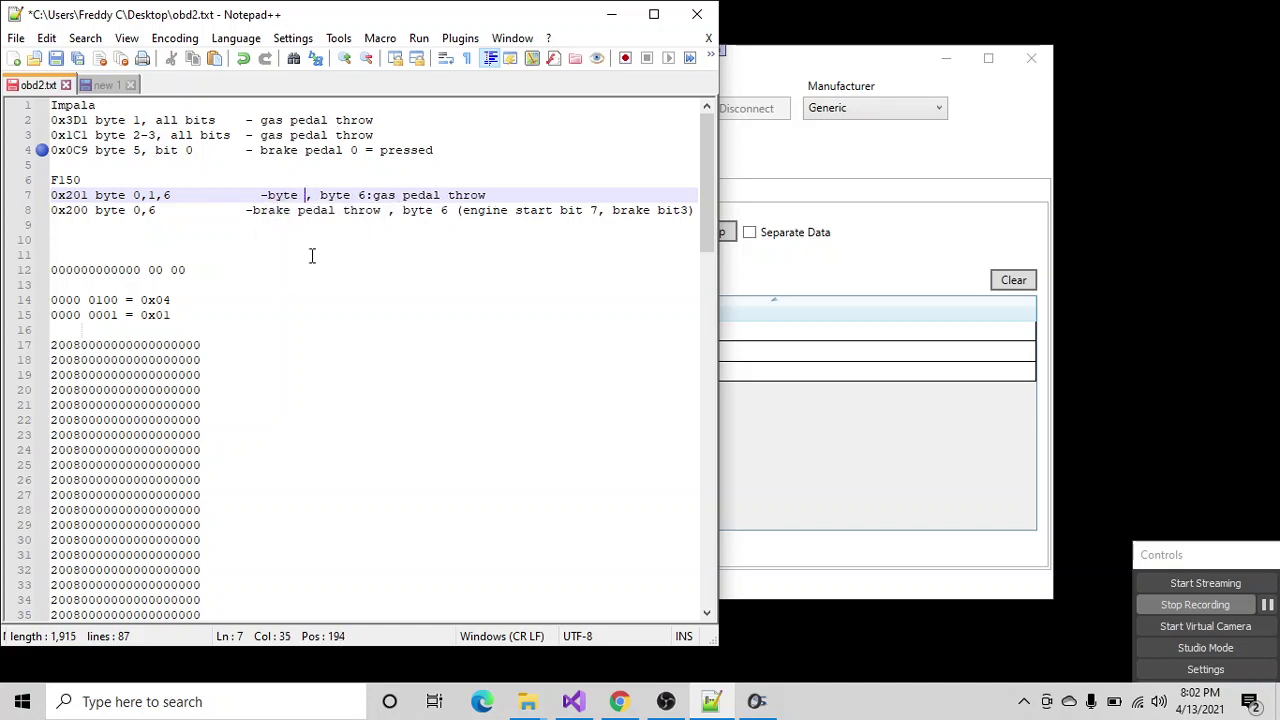
key("BackSpace")
type("-")
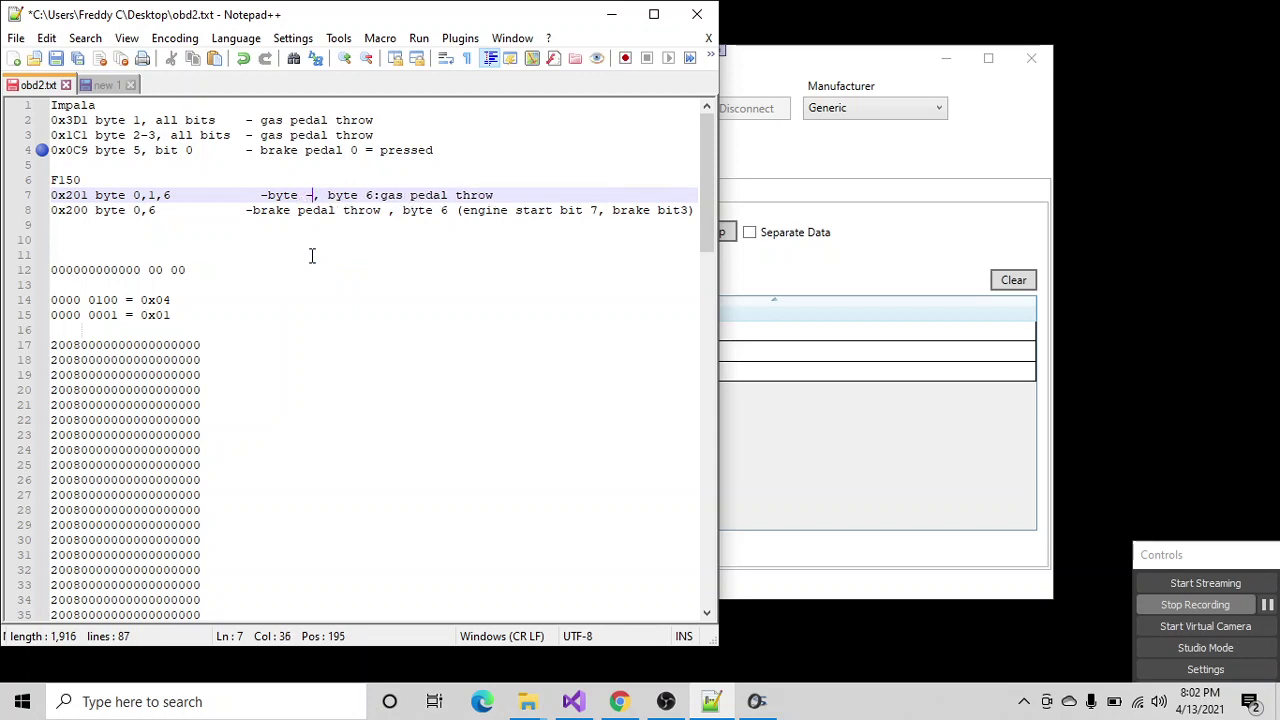
key("BackSpace")
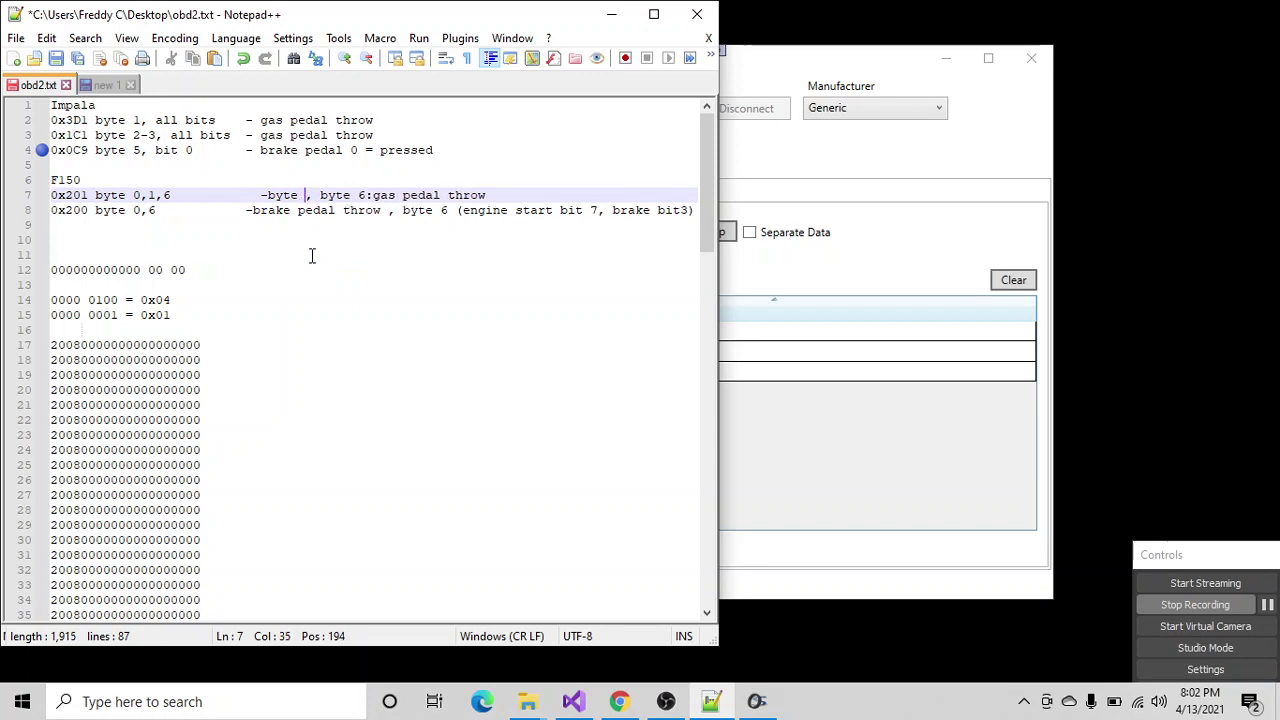
type("9")
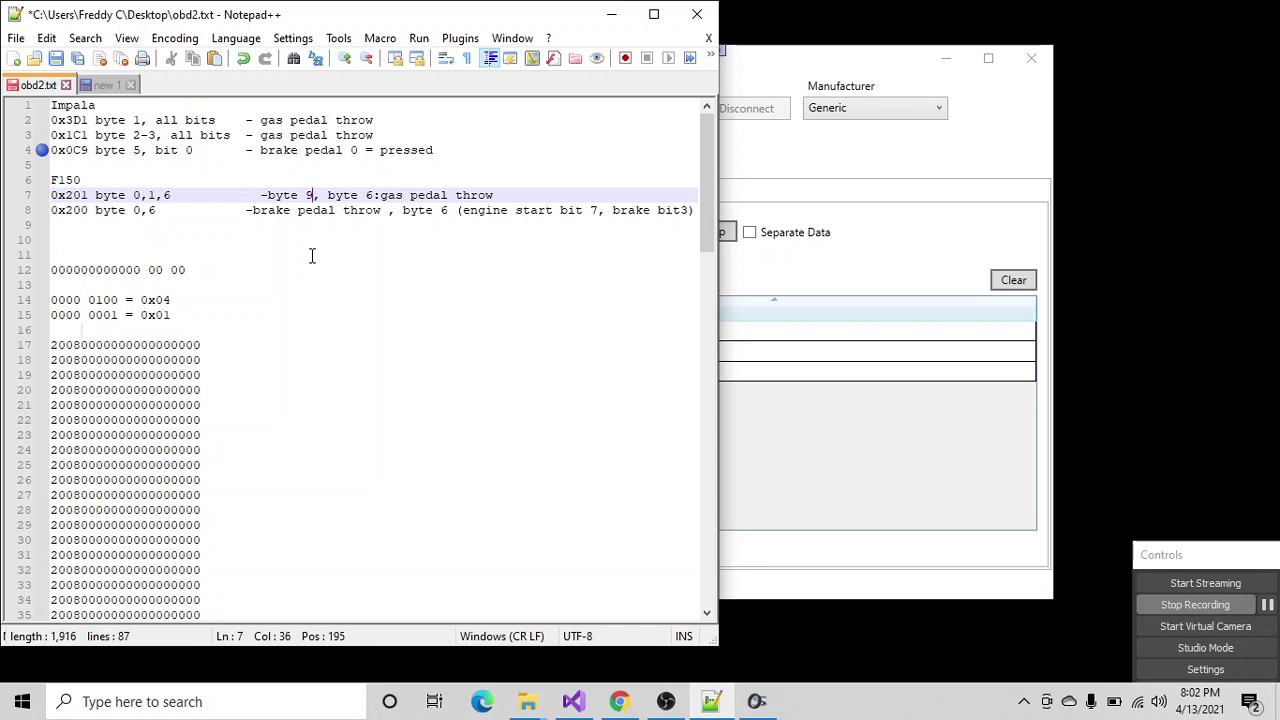
key("BackSpace")
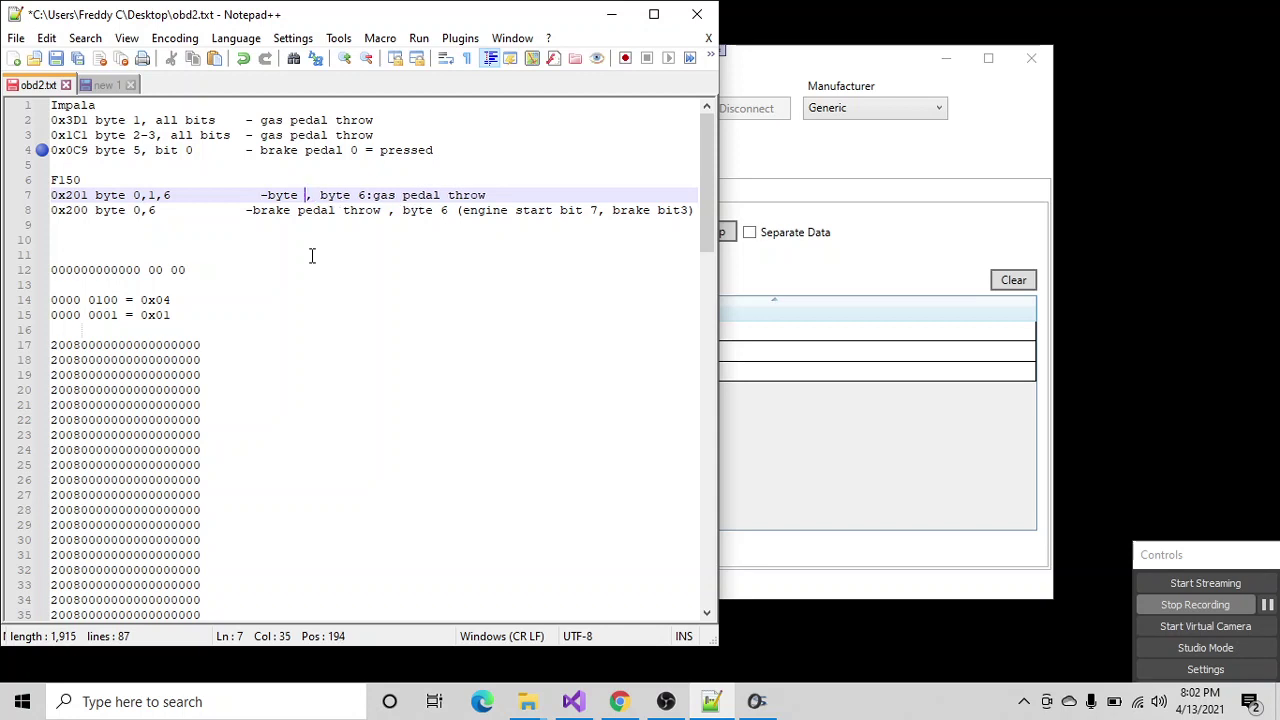
type("01")
key("BackSpace")
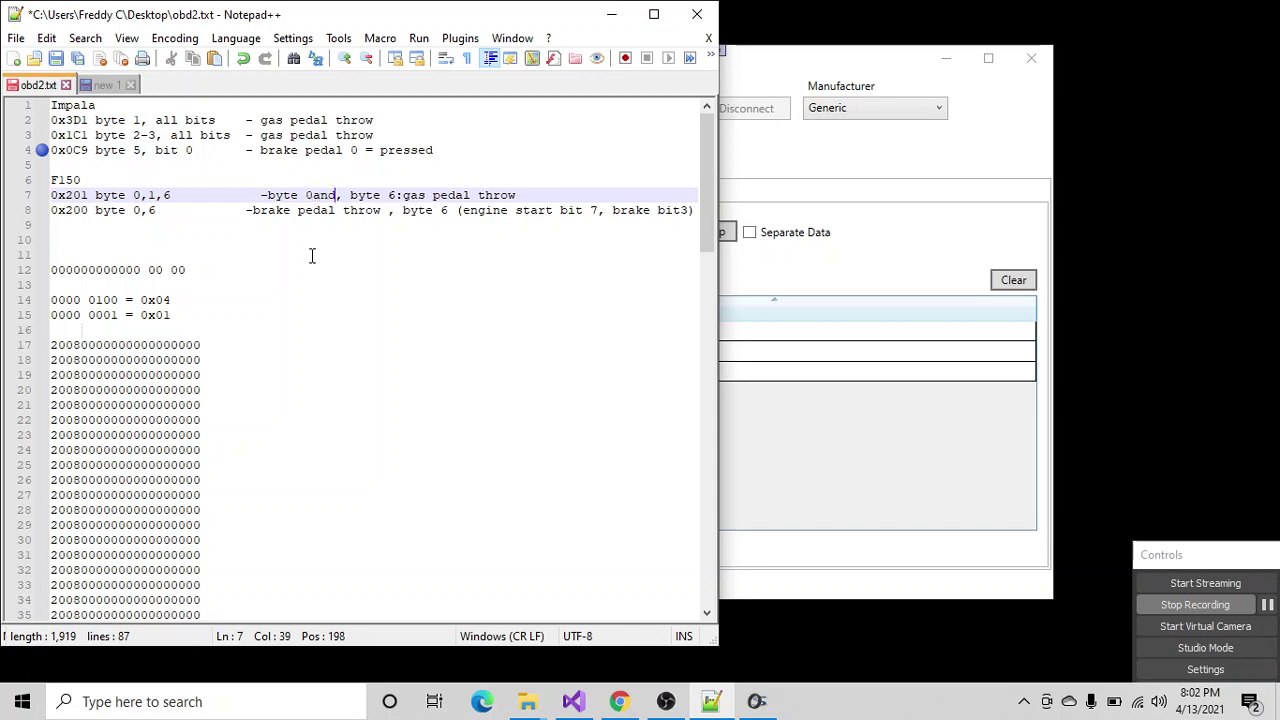
type("1")
key("BackSpace")
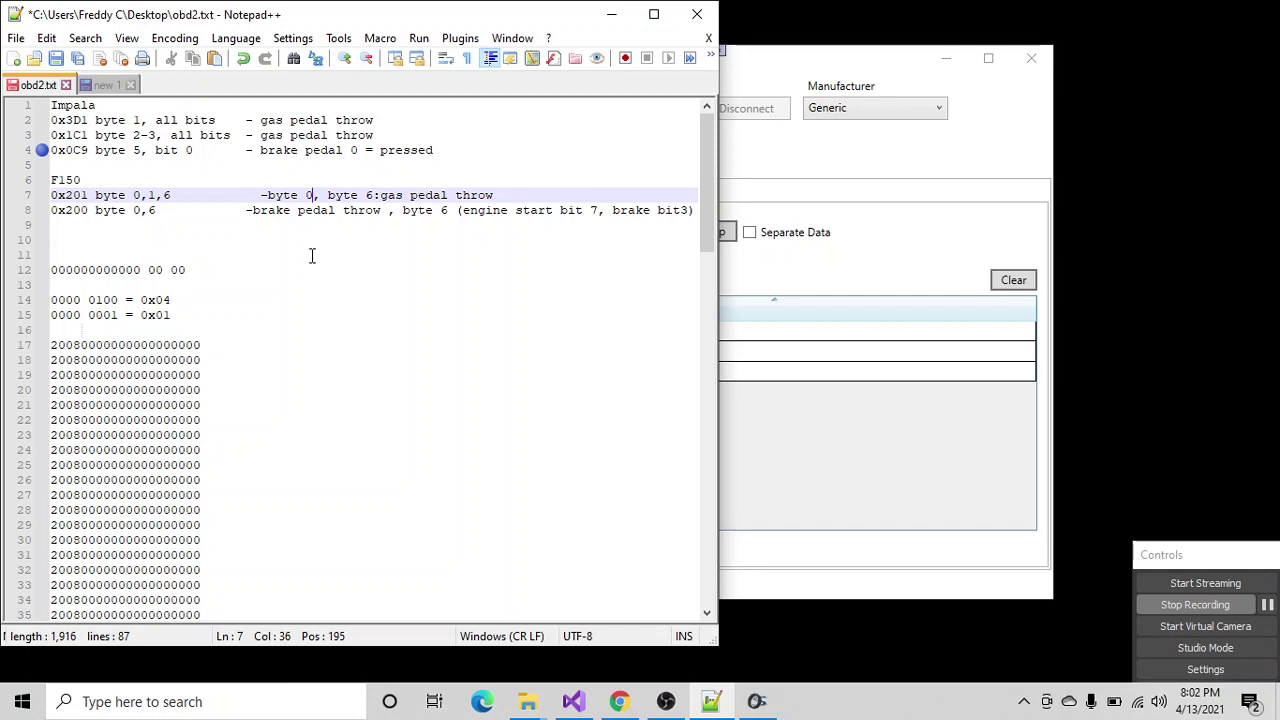
type("-1:")
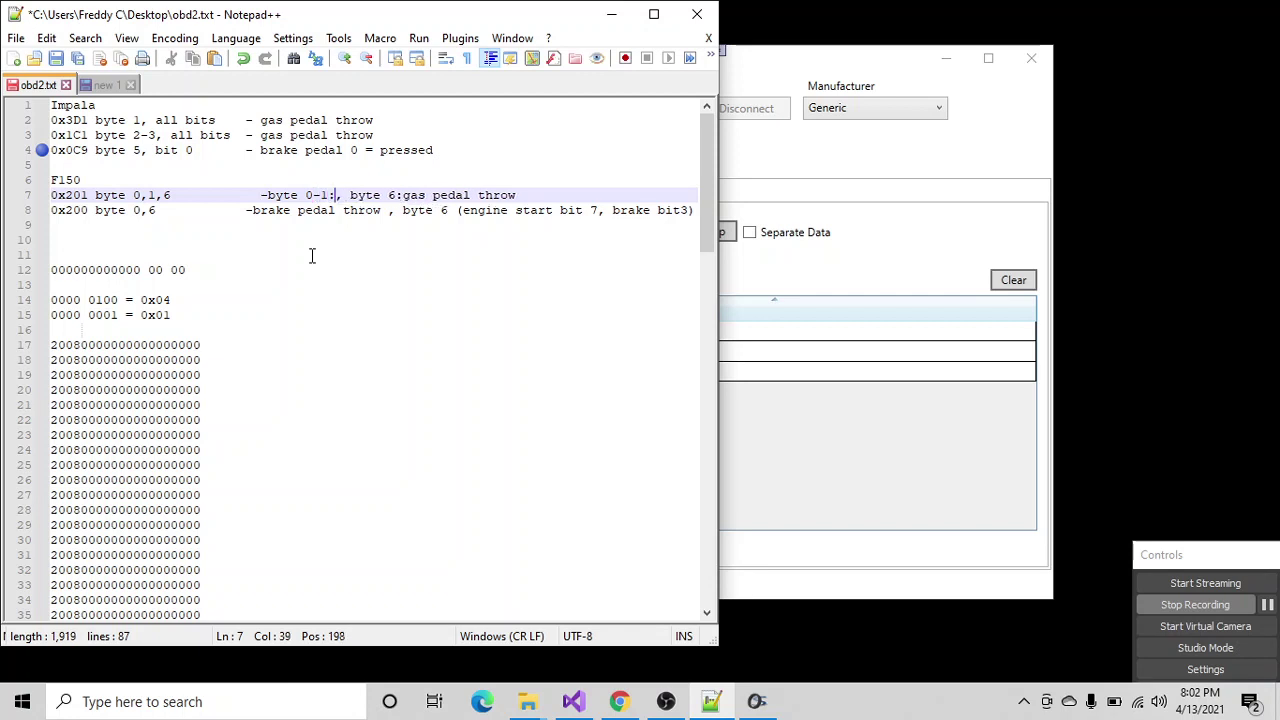
type("rpm")
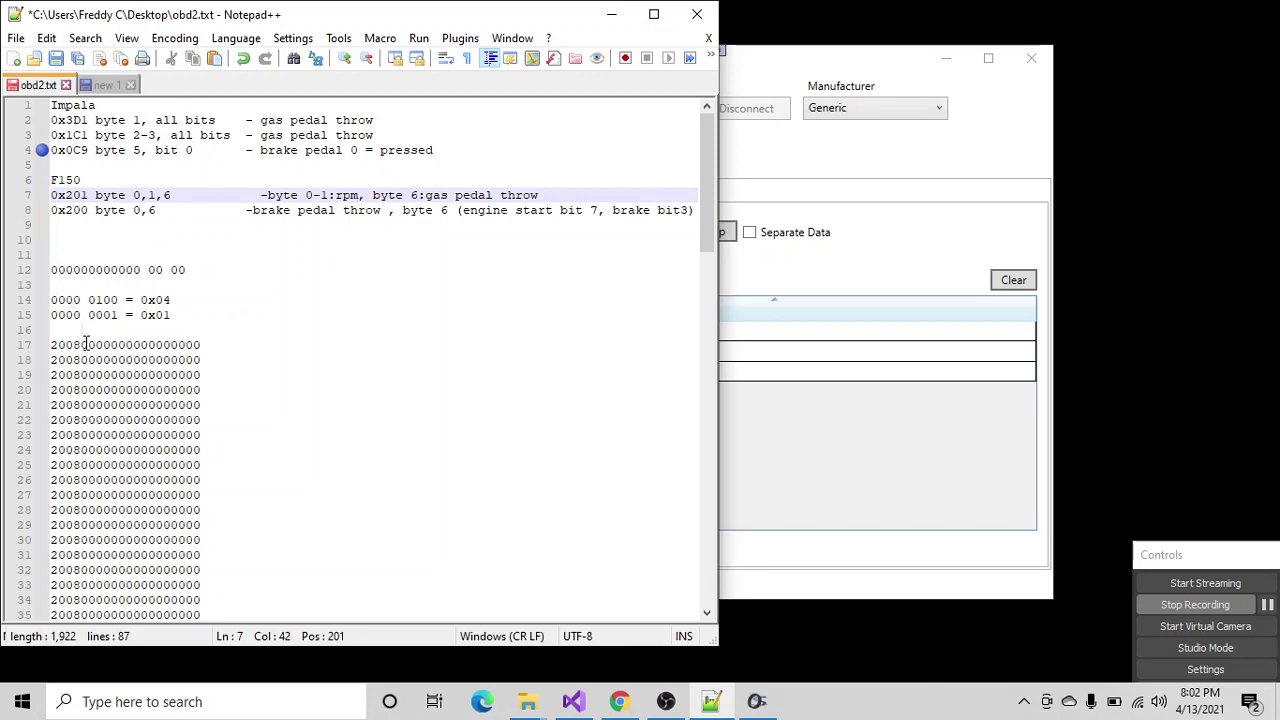
- Compare the first two data bytes highlighted in Notepad++ with address 201 in OBD2 Interface, and list separate data sorted by address
left_click_drag(81, 344, 110, 344)
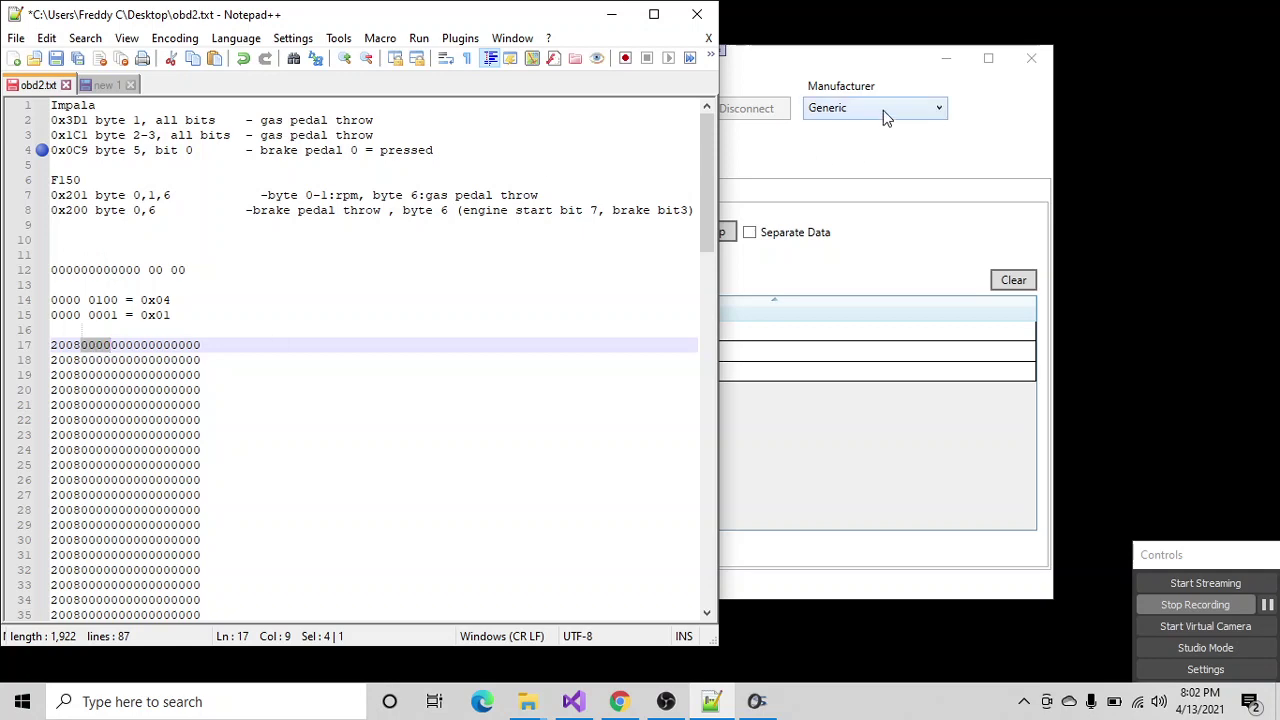
left_click(807, 62)
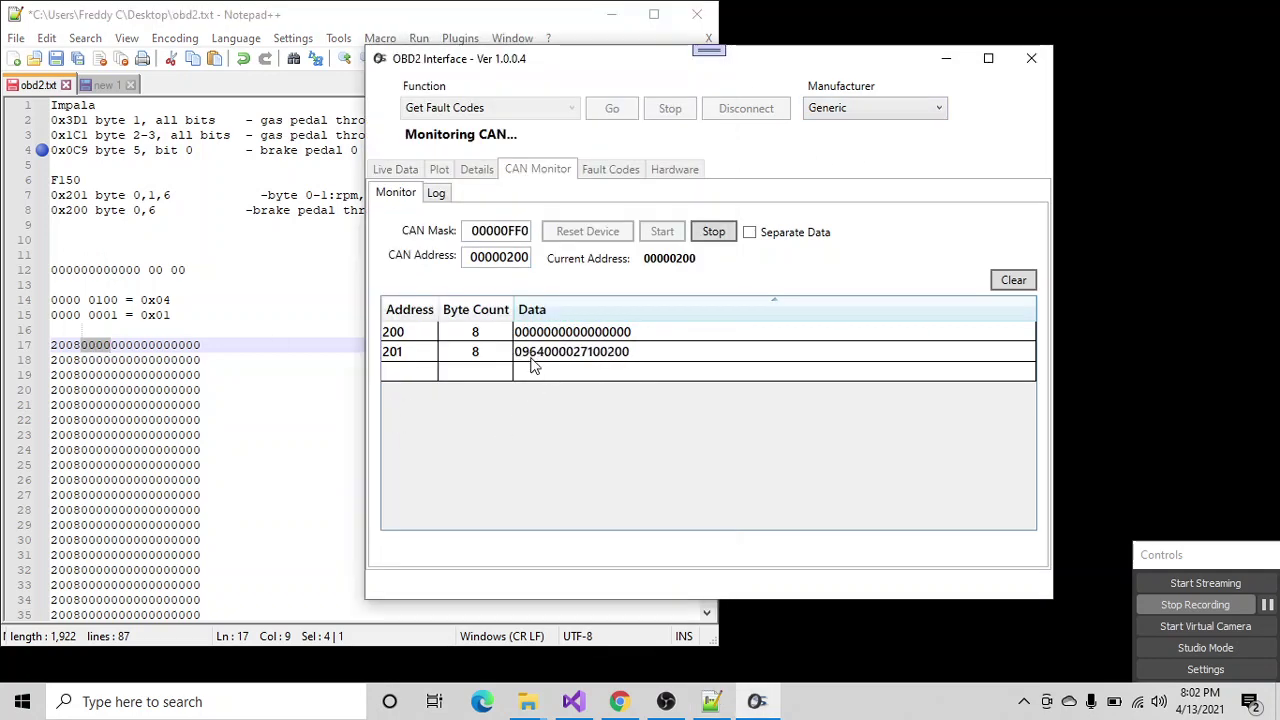
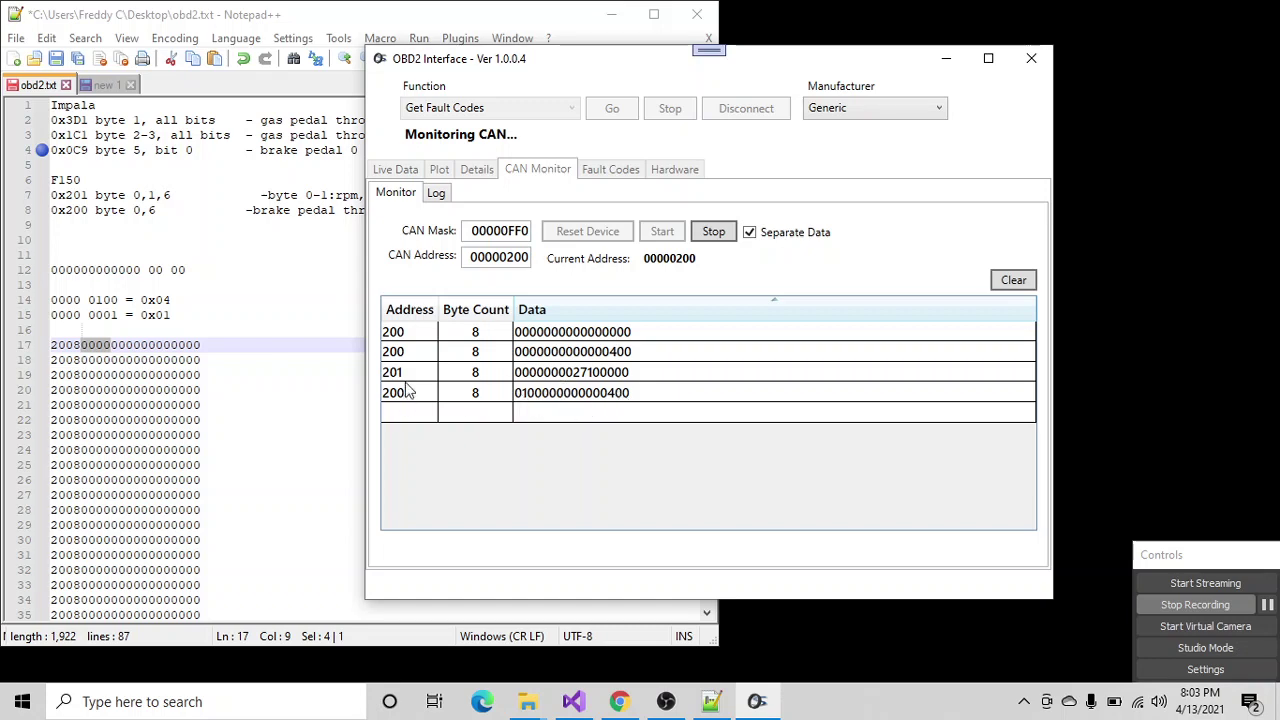
left_click(411, 310)
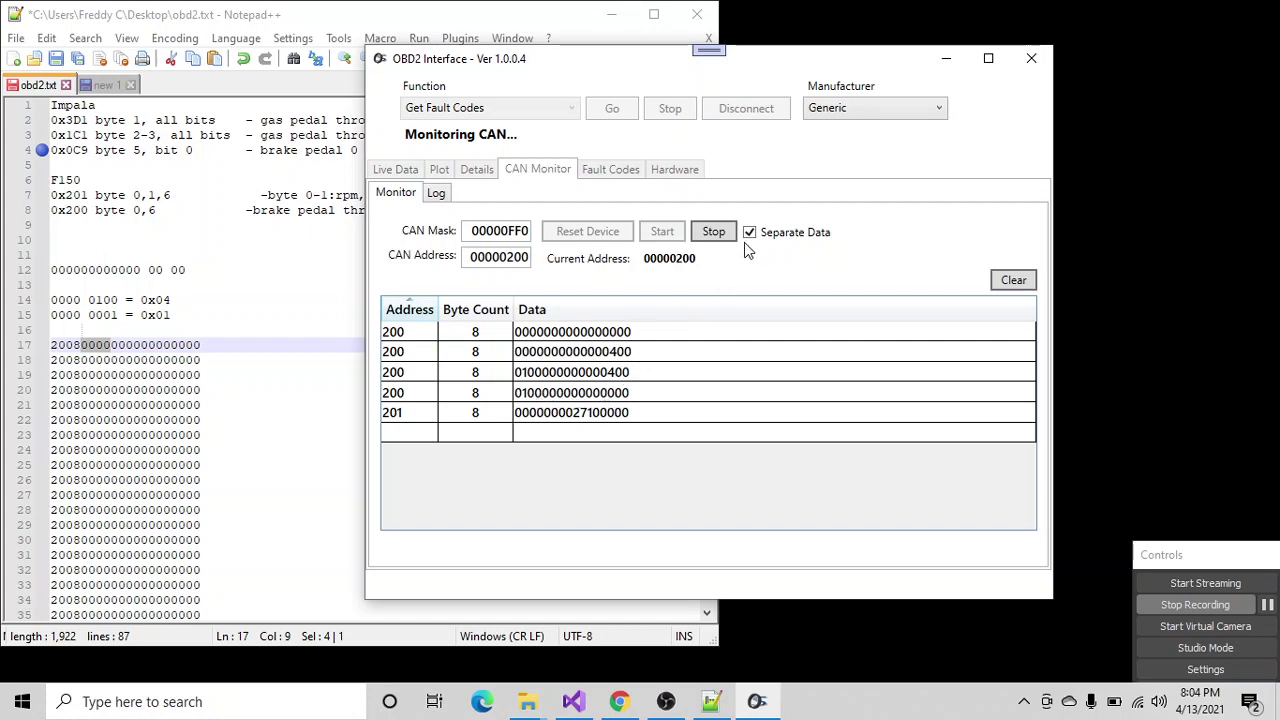
- Clear the monitored messages and restart CAN monitoring with the CAN mask set to 00000FFF
left_click(1014, 281)
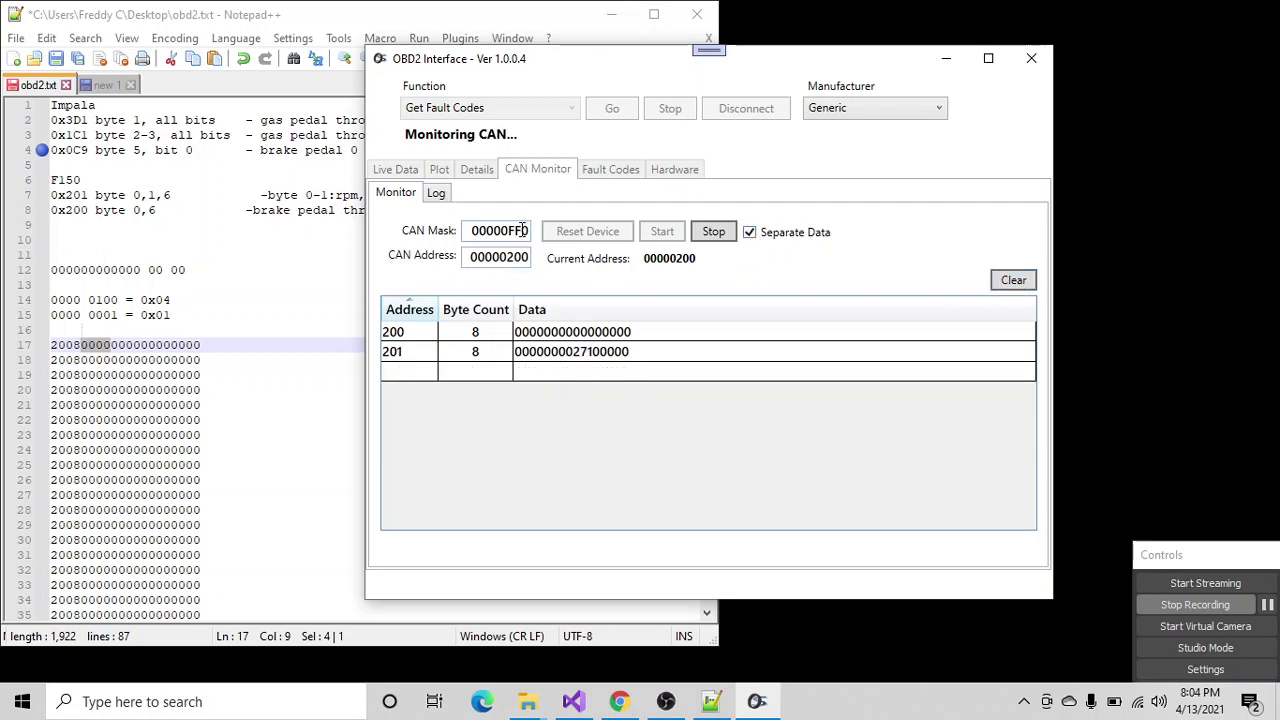
left_click_drag(522, 230, 547, 235)
type("F")
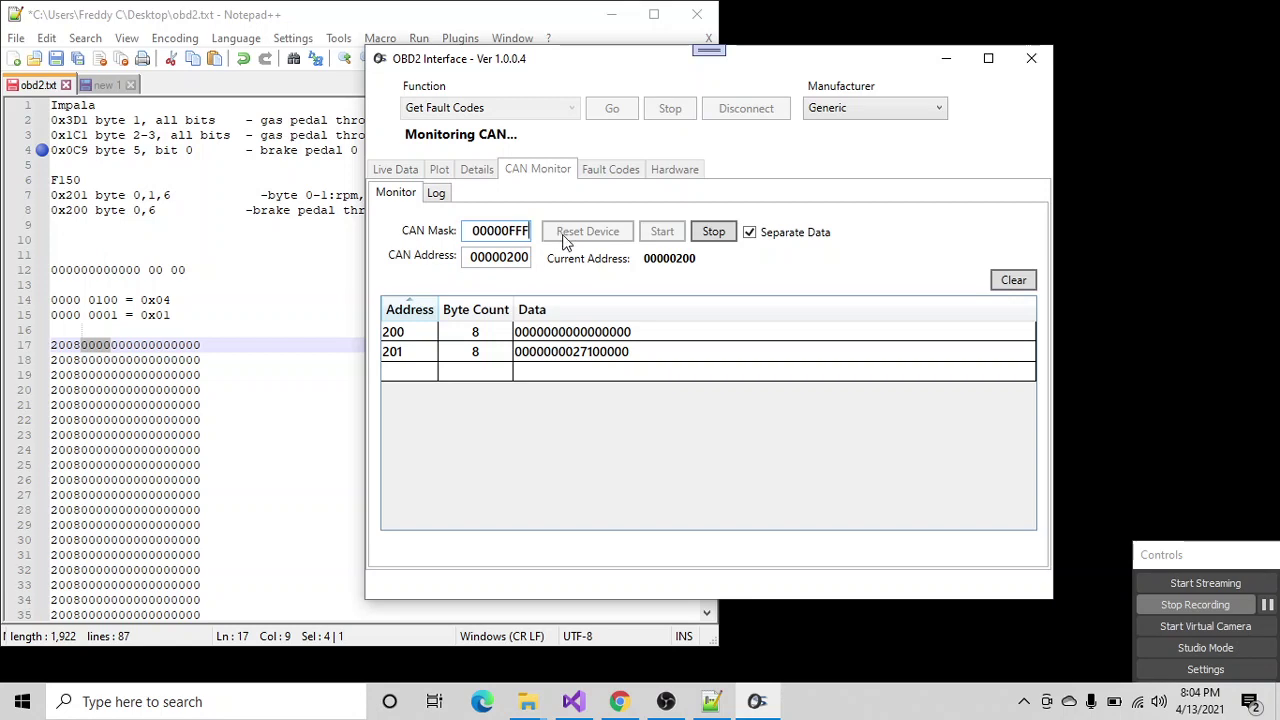
left_click(715, 234)
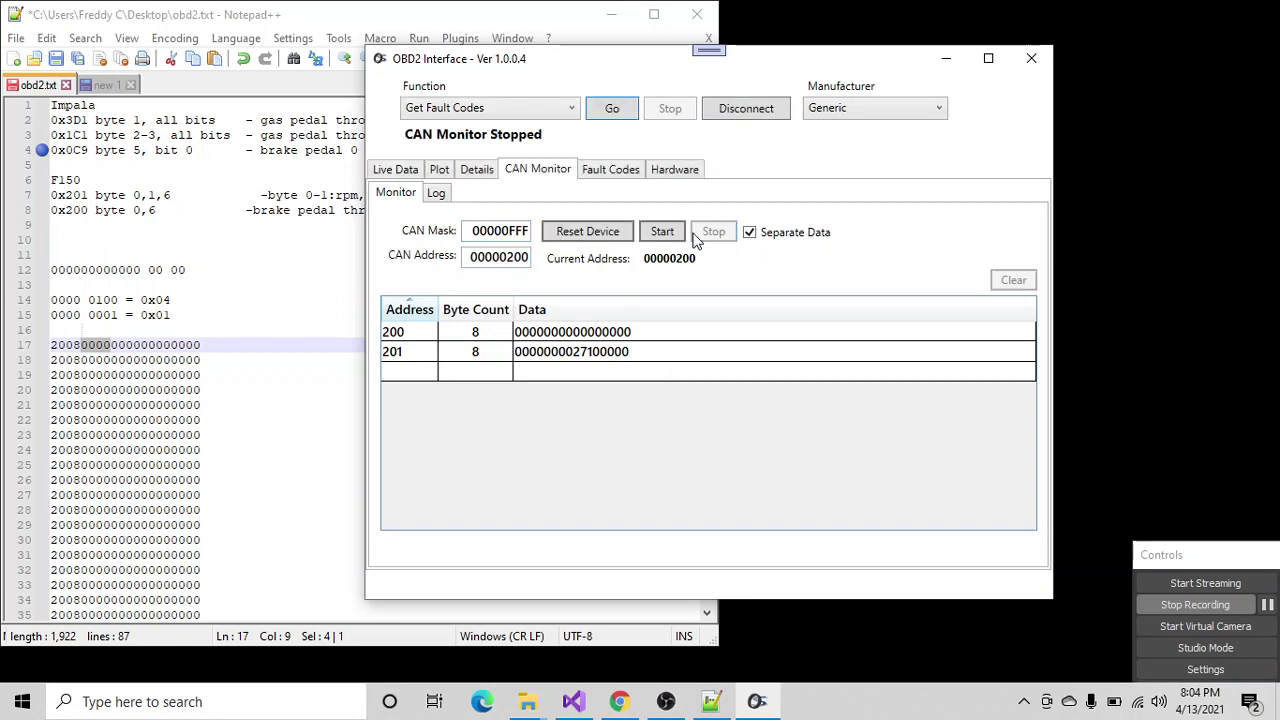
left_click(668, 233)
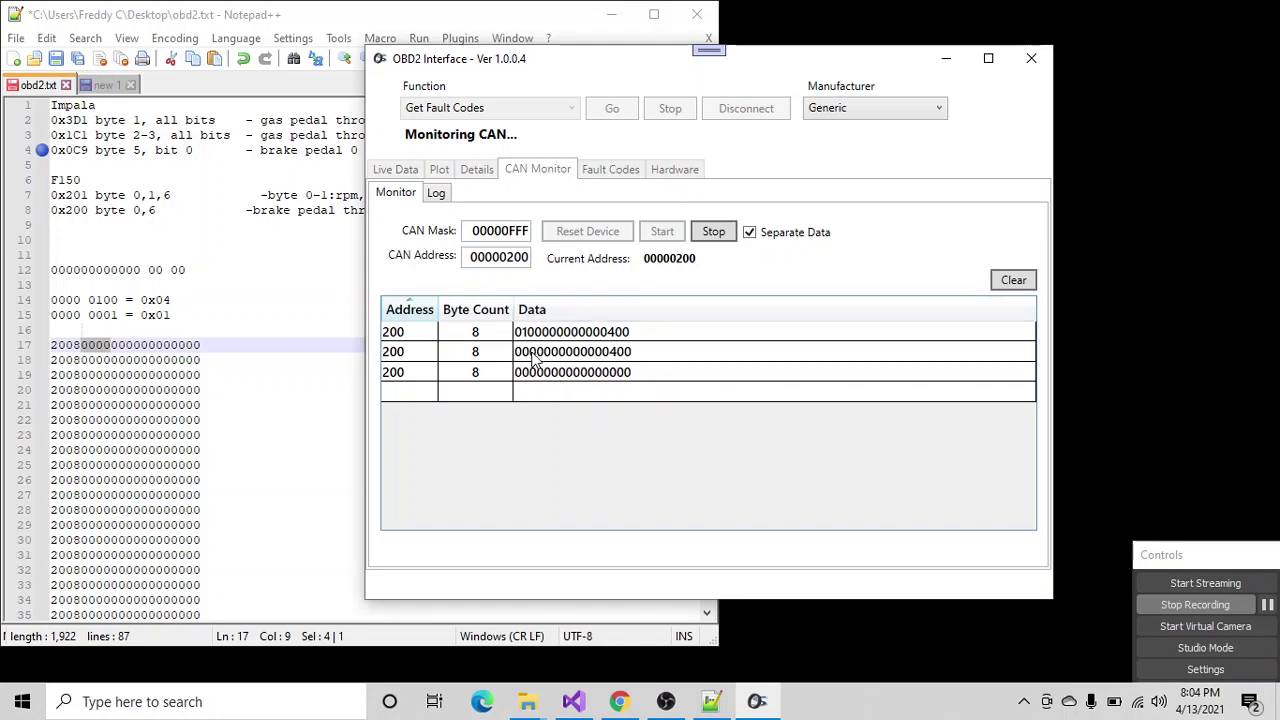
- Sort address 200's messages by their data, and turn off Separate Data
left_click(560, 314)
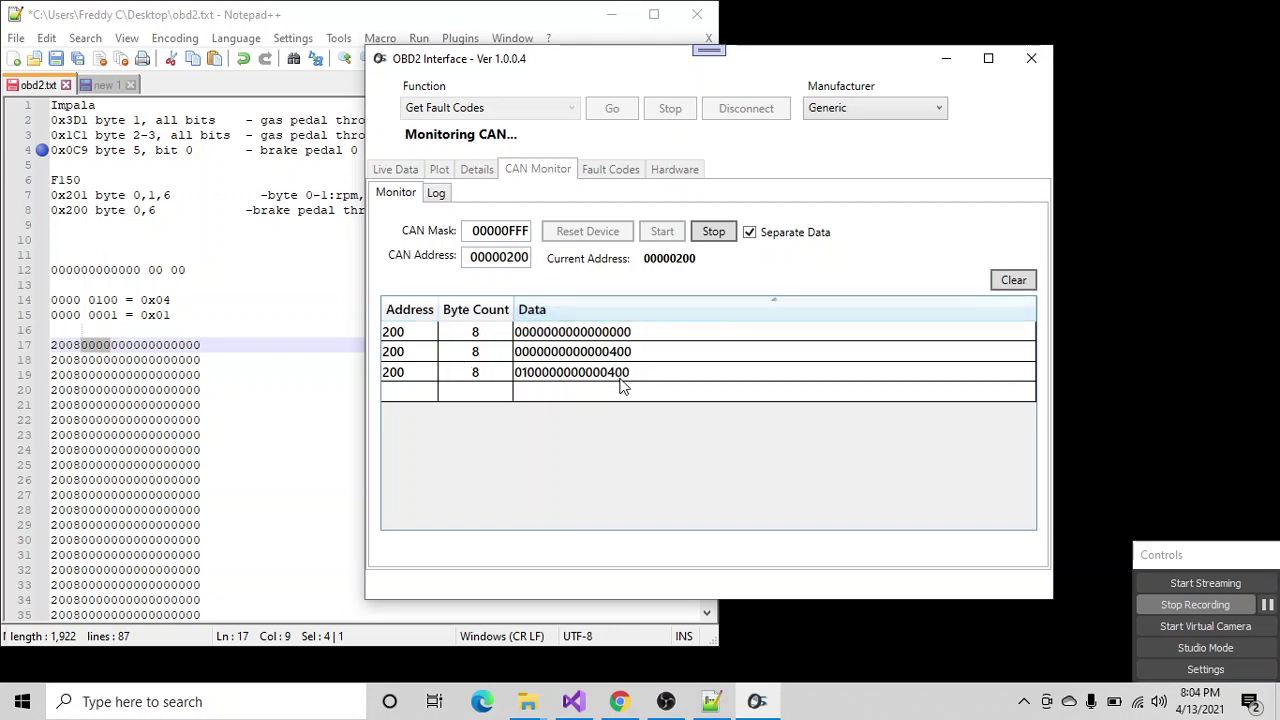
left_click(750, 233)
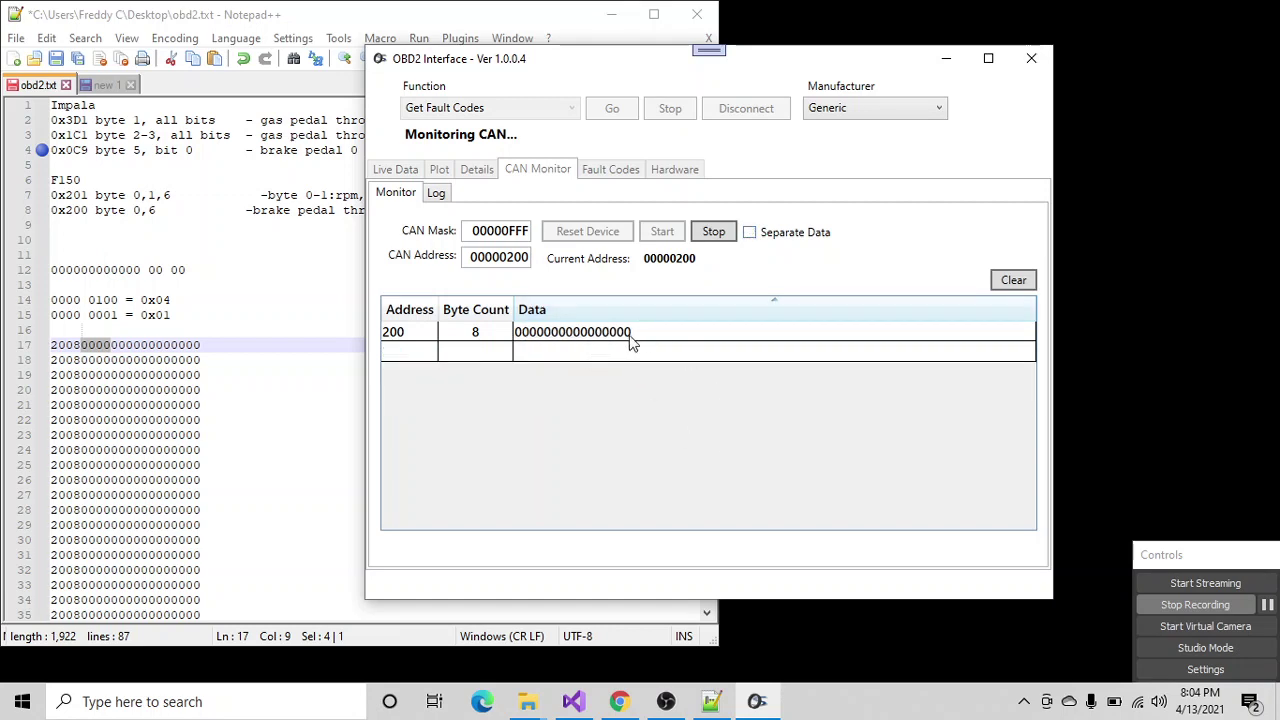
- Open the CAN monitor's log and look through the recorded address 200 messages from the beginning
left_click(437, 194)
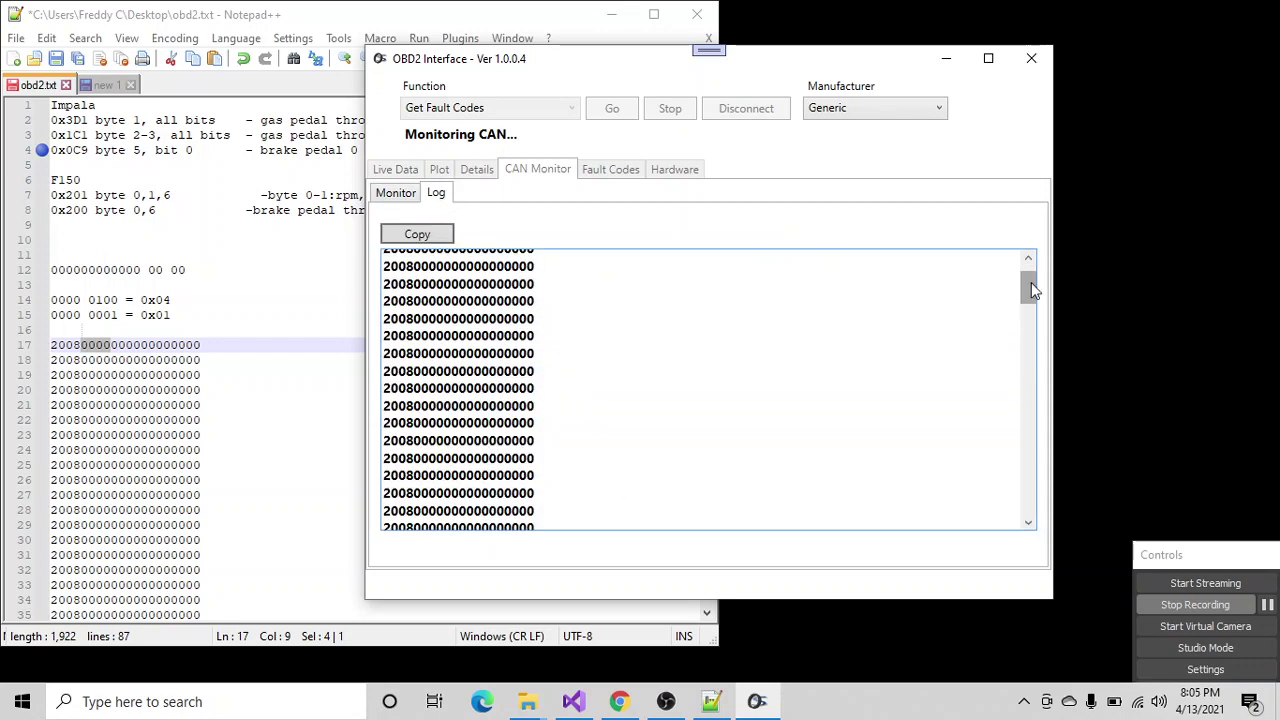
left_click_drag(1031, 302, 1043, 255)
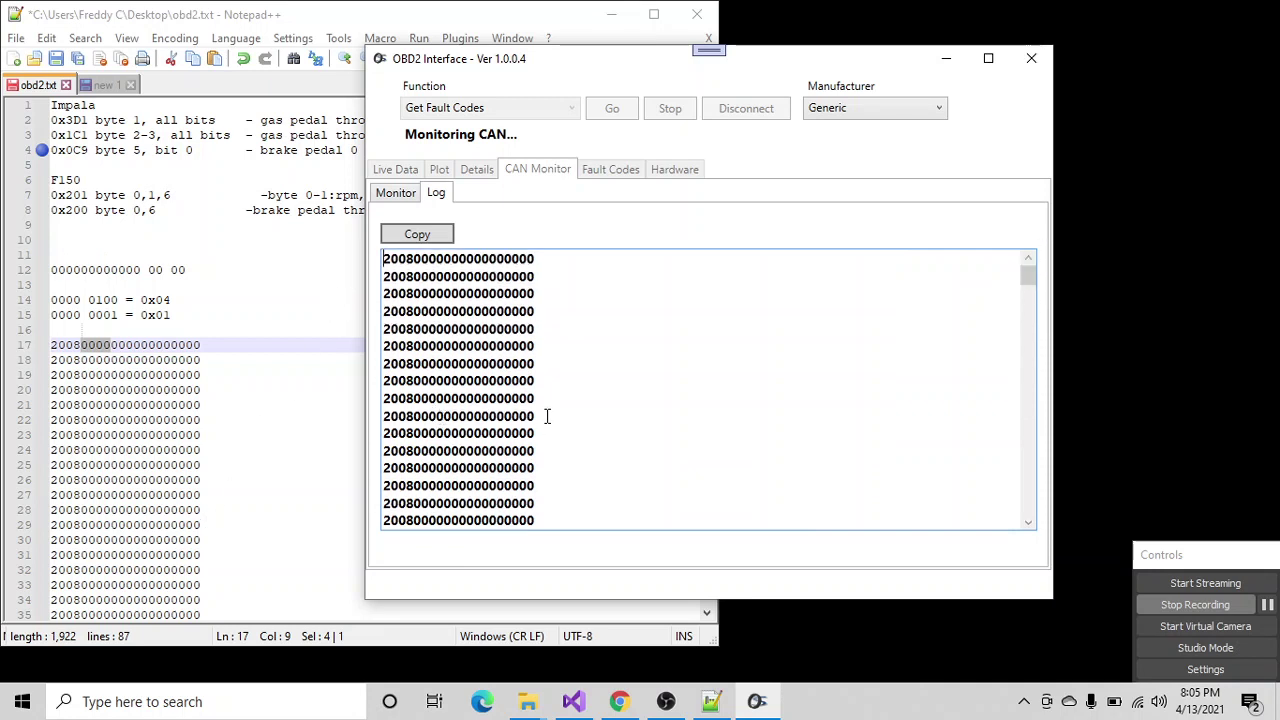
scroll(432, 290, "down", 1)
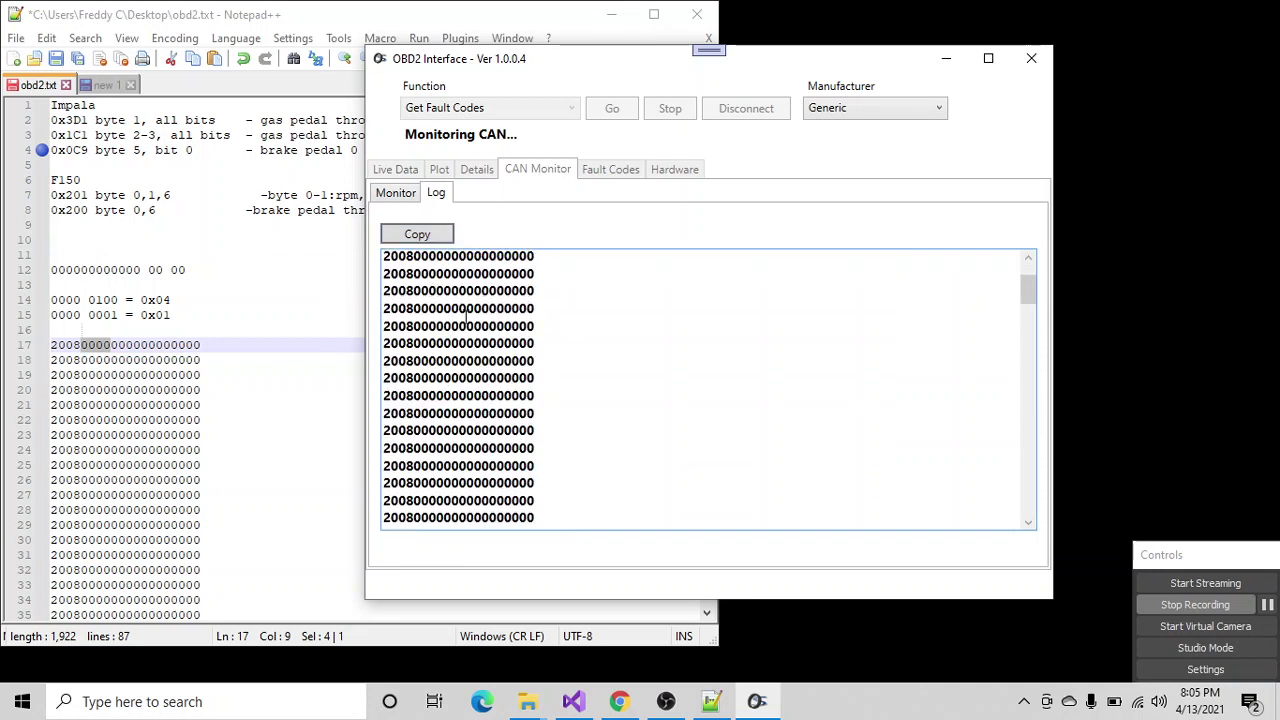
- Save obd2.txt in Notepad++, then remove the extra spaces before the 0x201 description to align it with the line below, and save again
scroll(465, 317, "up", 1)
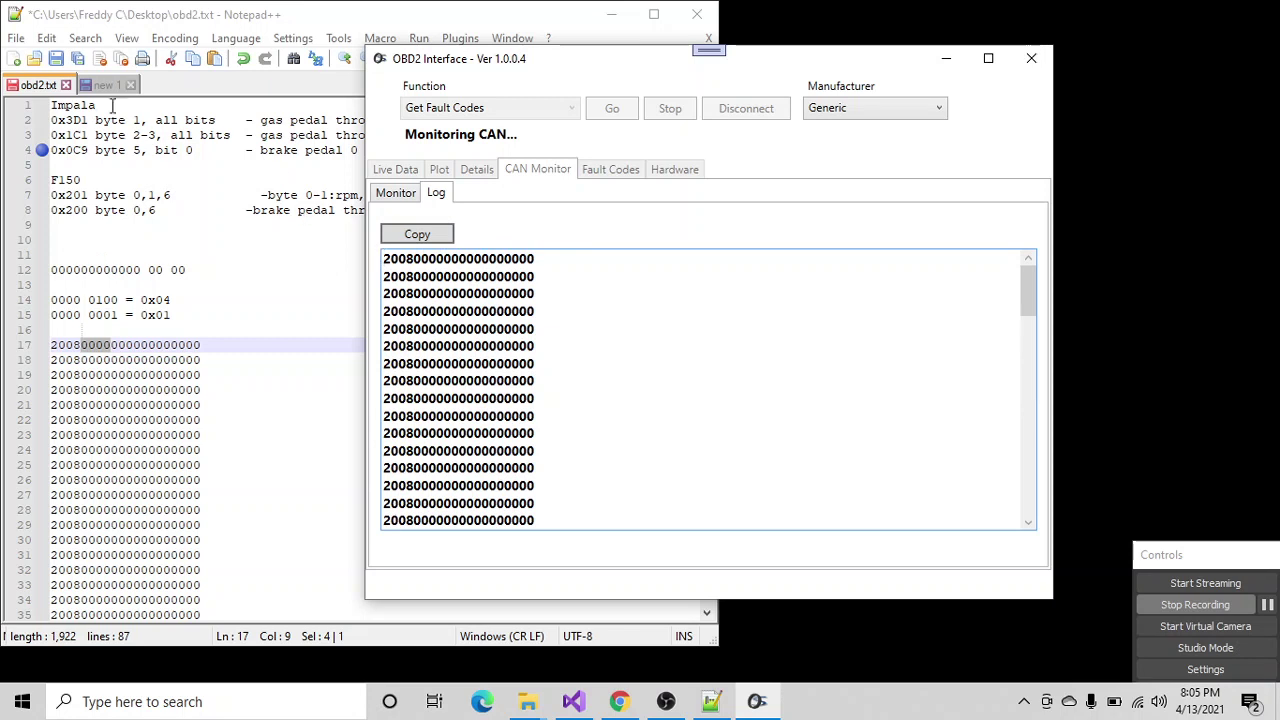
left_click(56, 58)
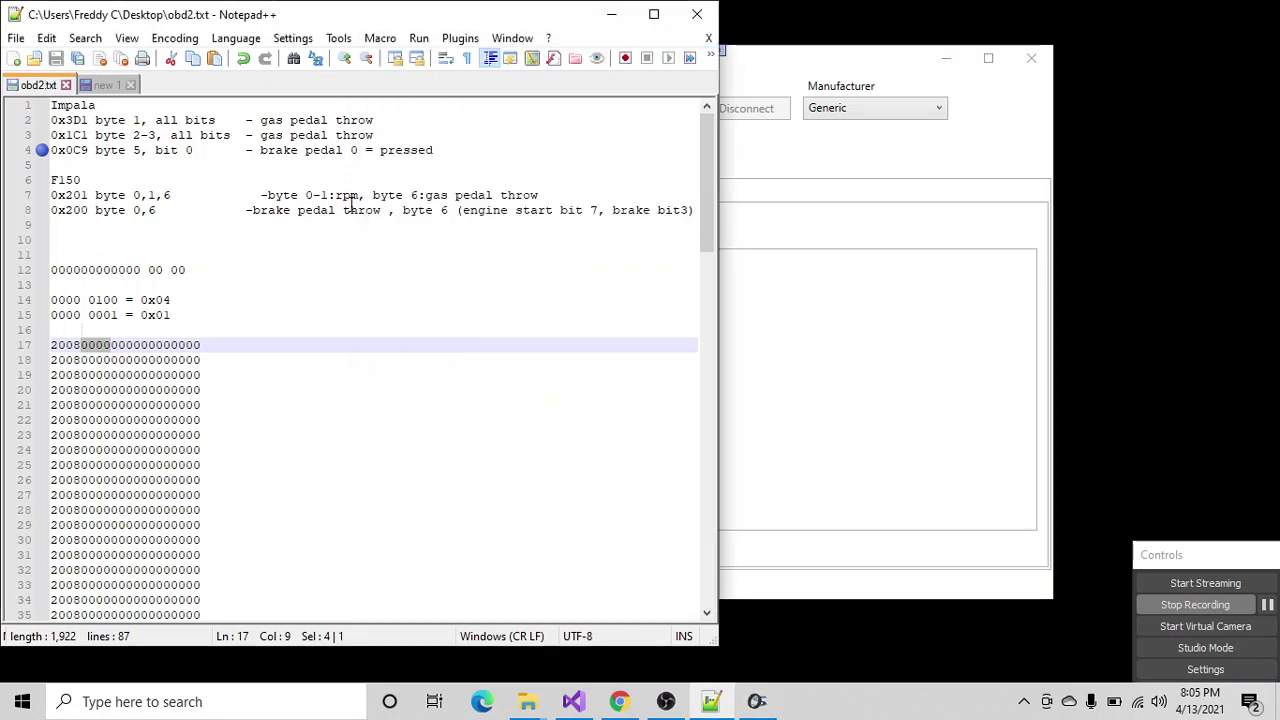
left_click(253, 195)
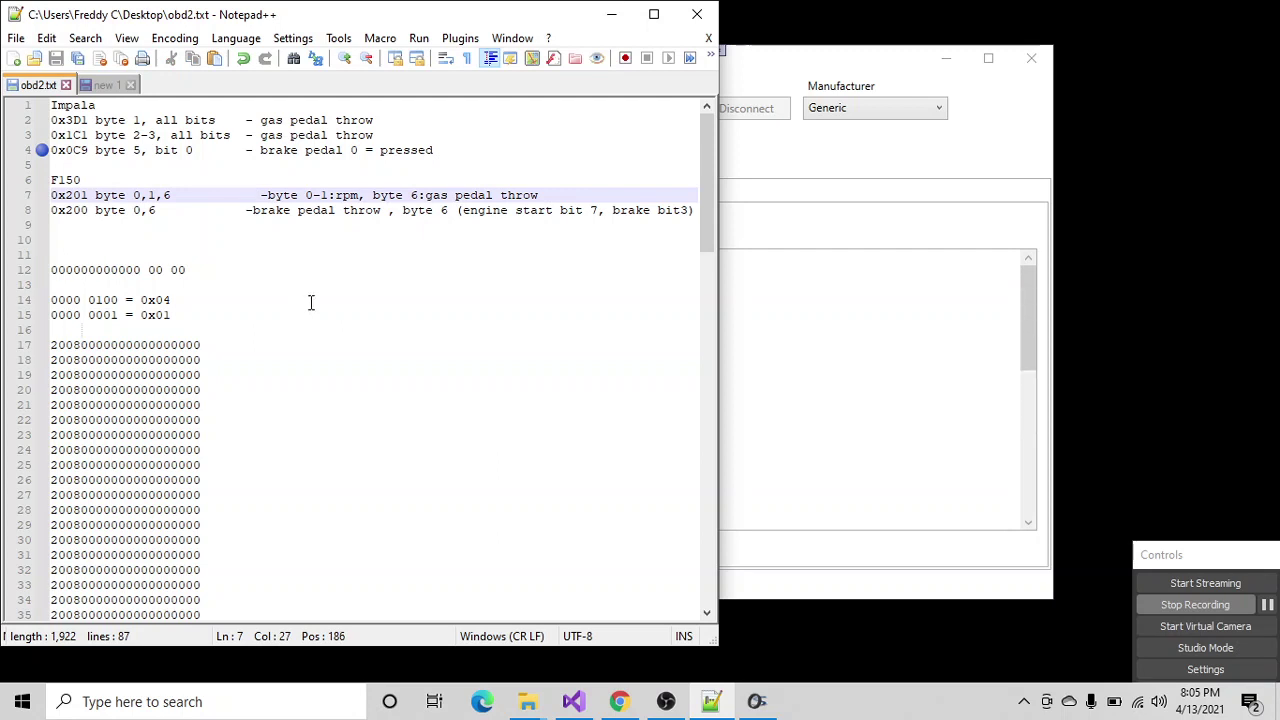
key("Delete")
key("Delete")
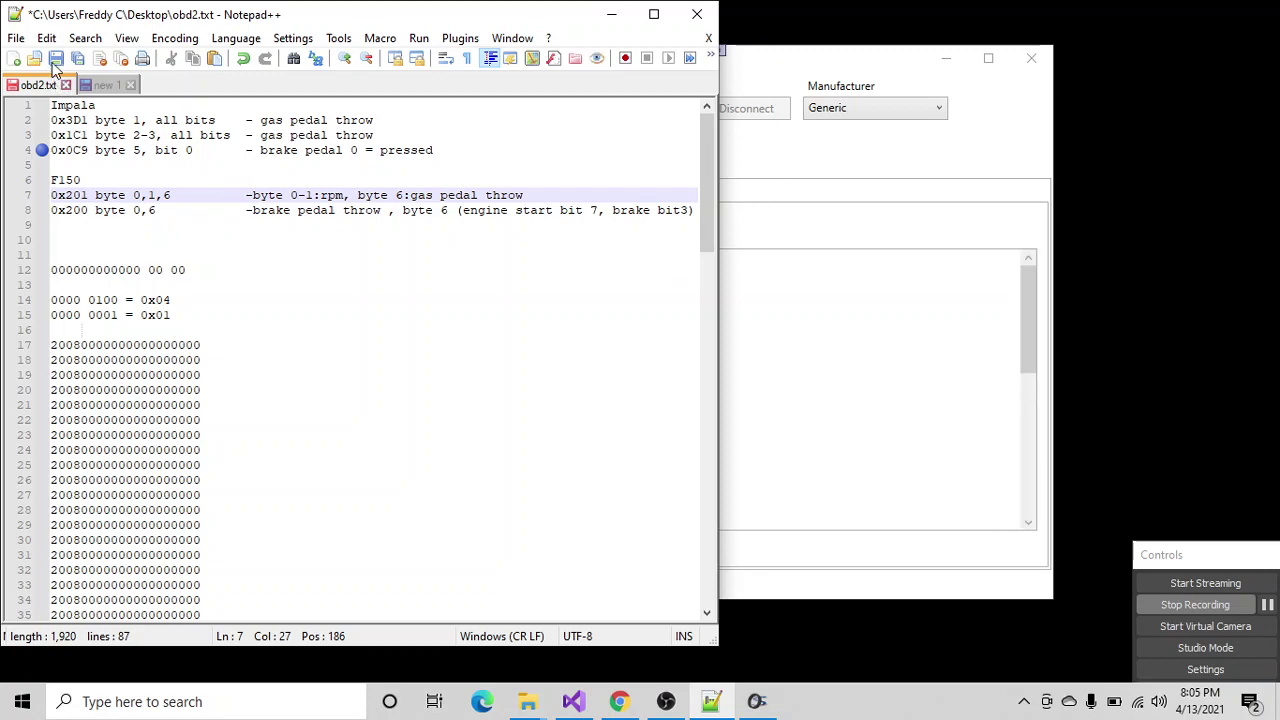
key("ctrl+s")
- Return to OBD2 Interface, stop CAN monitoring of address 200, and reset the device
left_click(758, 158)
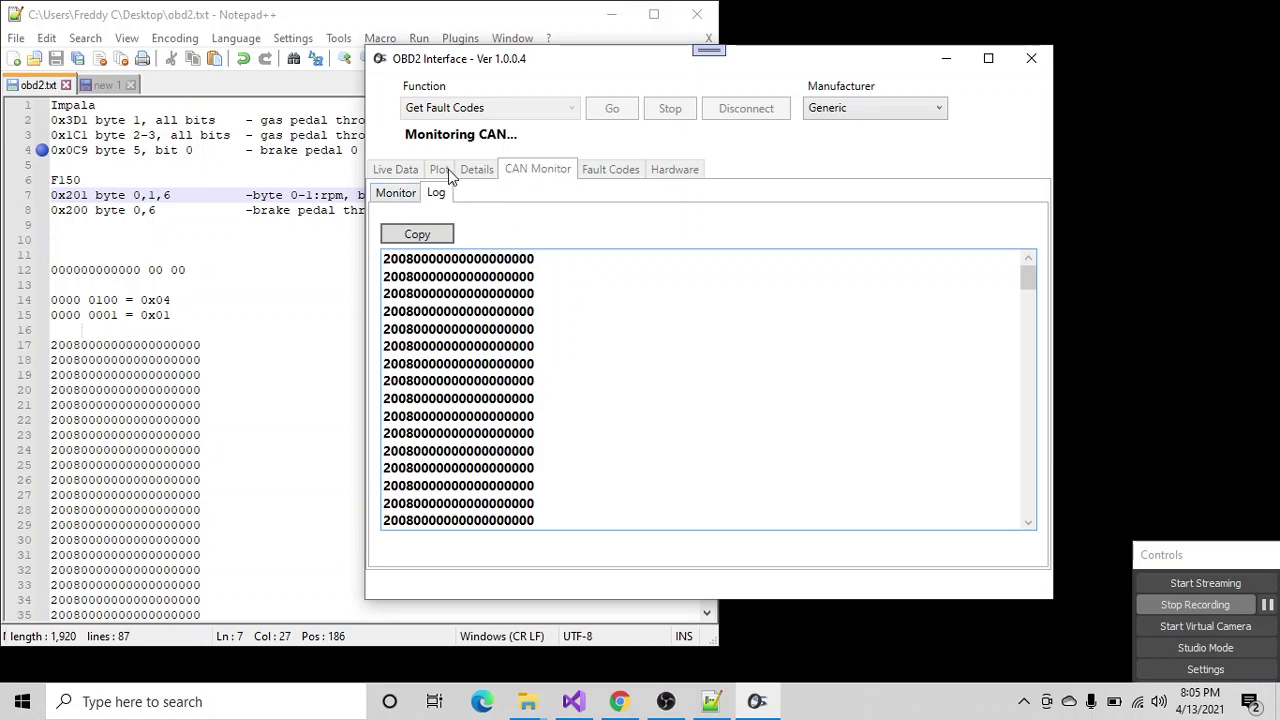
left_click(398, 192)
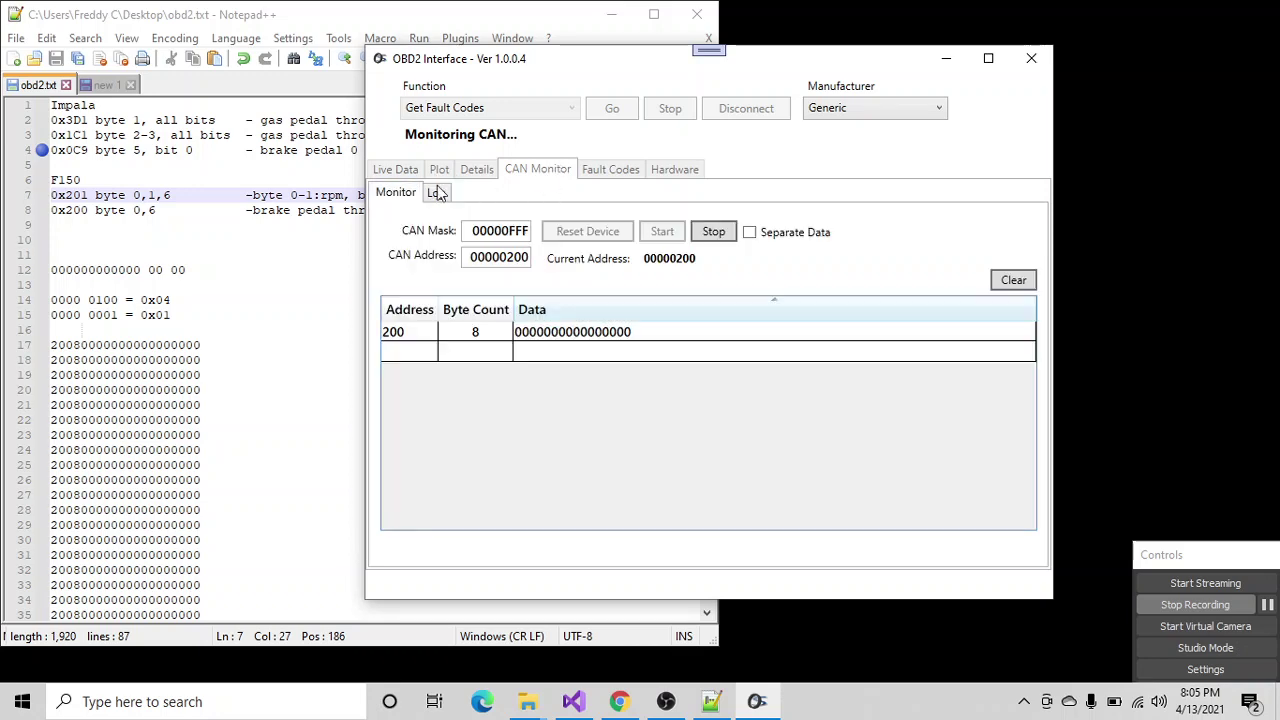
left_click(712, 233)
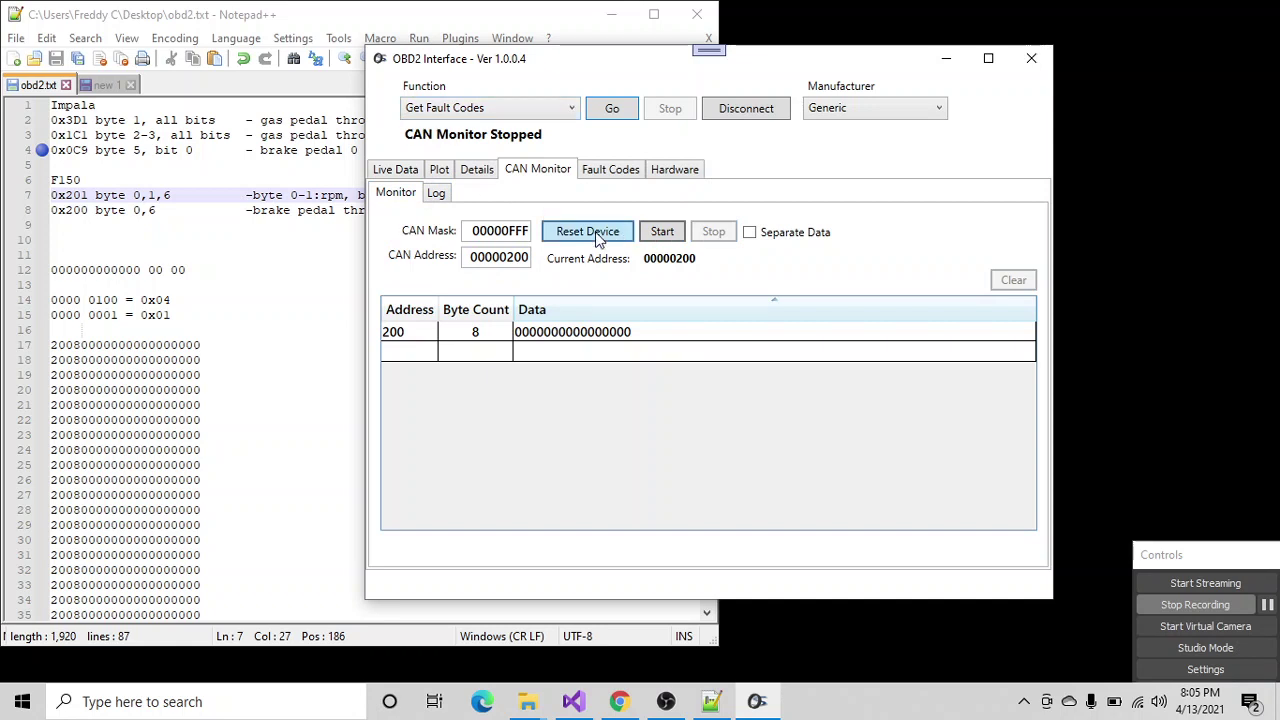
left_click(598, 234)
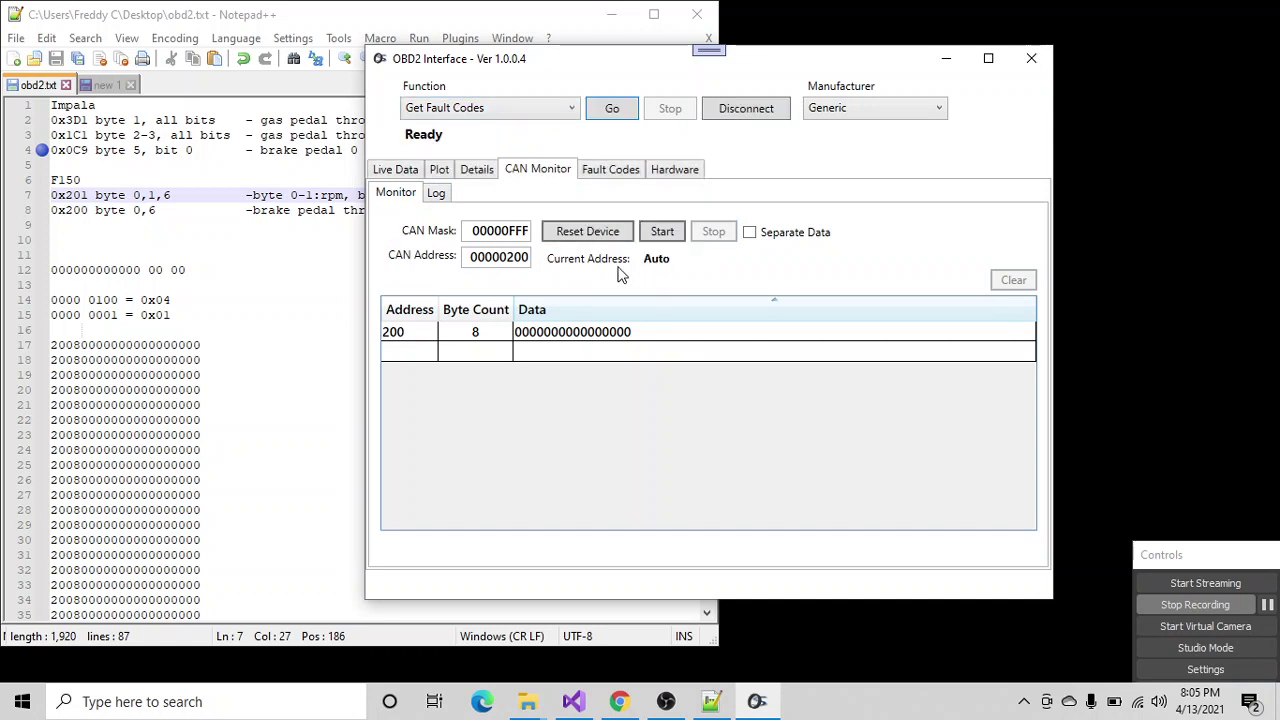
- Run the live data readout, check the vehicle's current values, and stop it
left_click(396, 170)
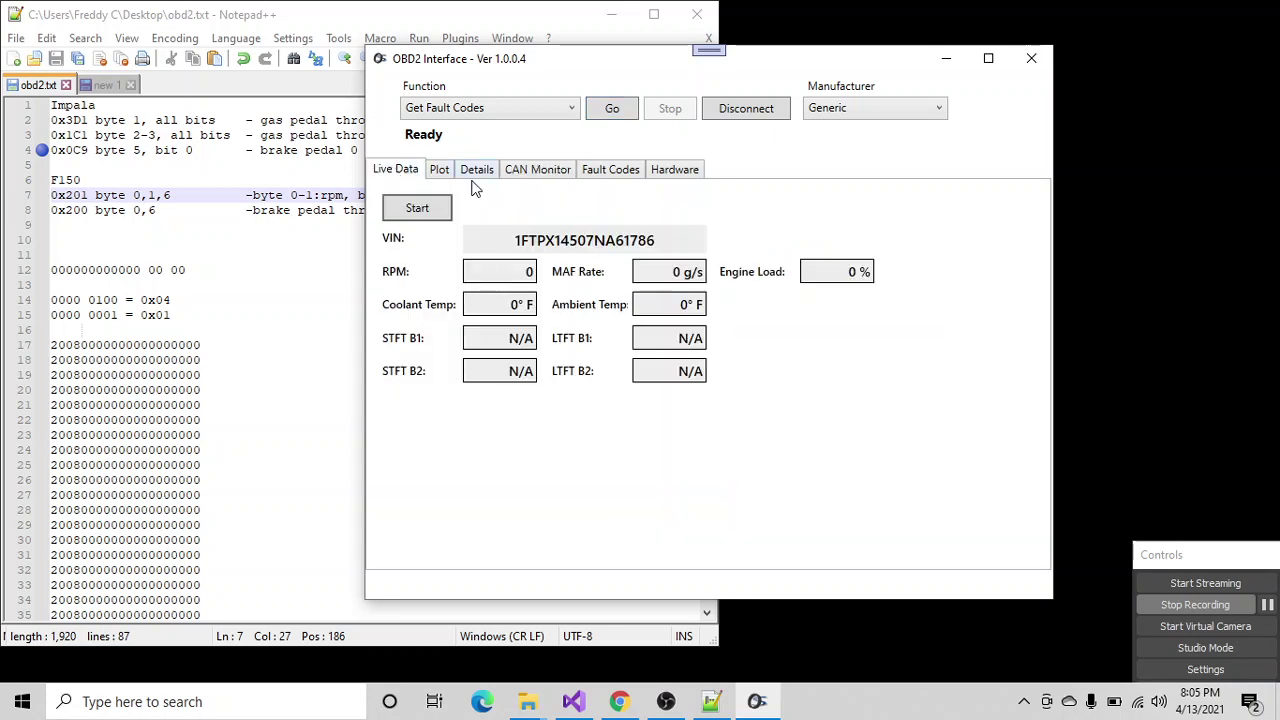
left_click(417, 208)
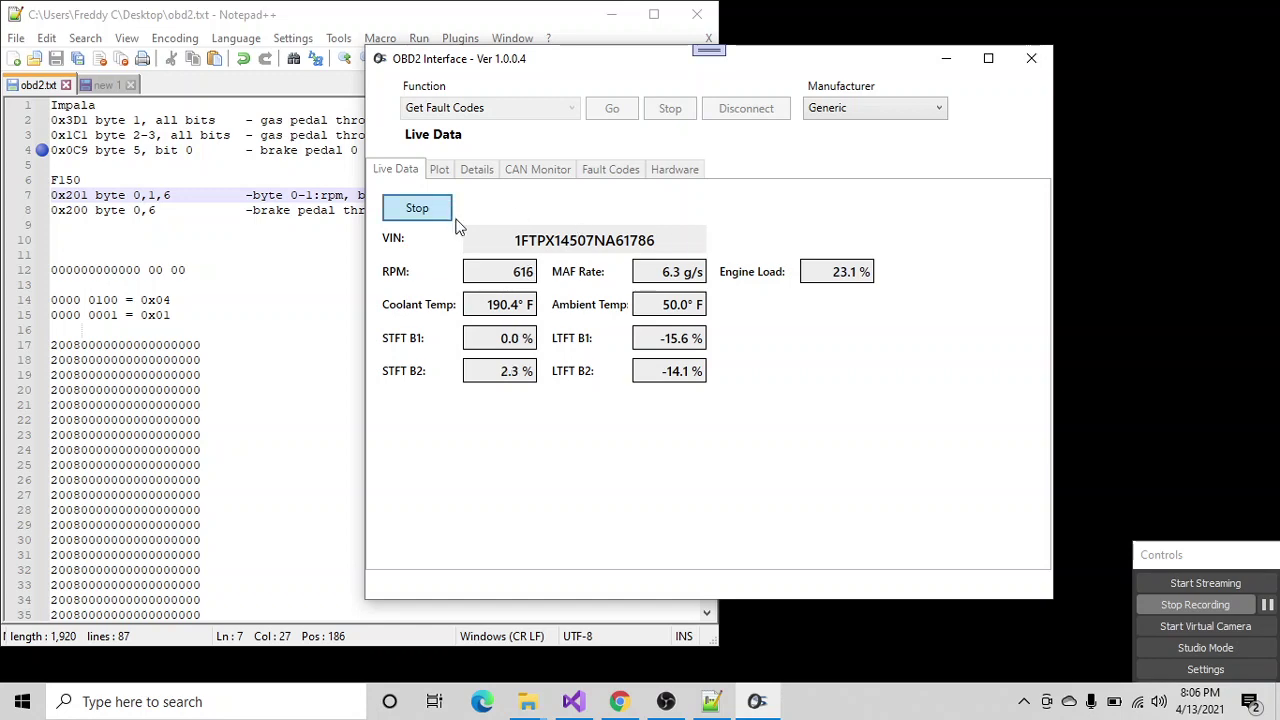
left_click(419, 209)
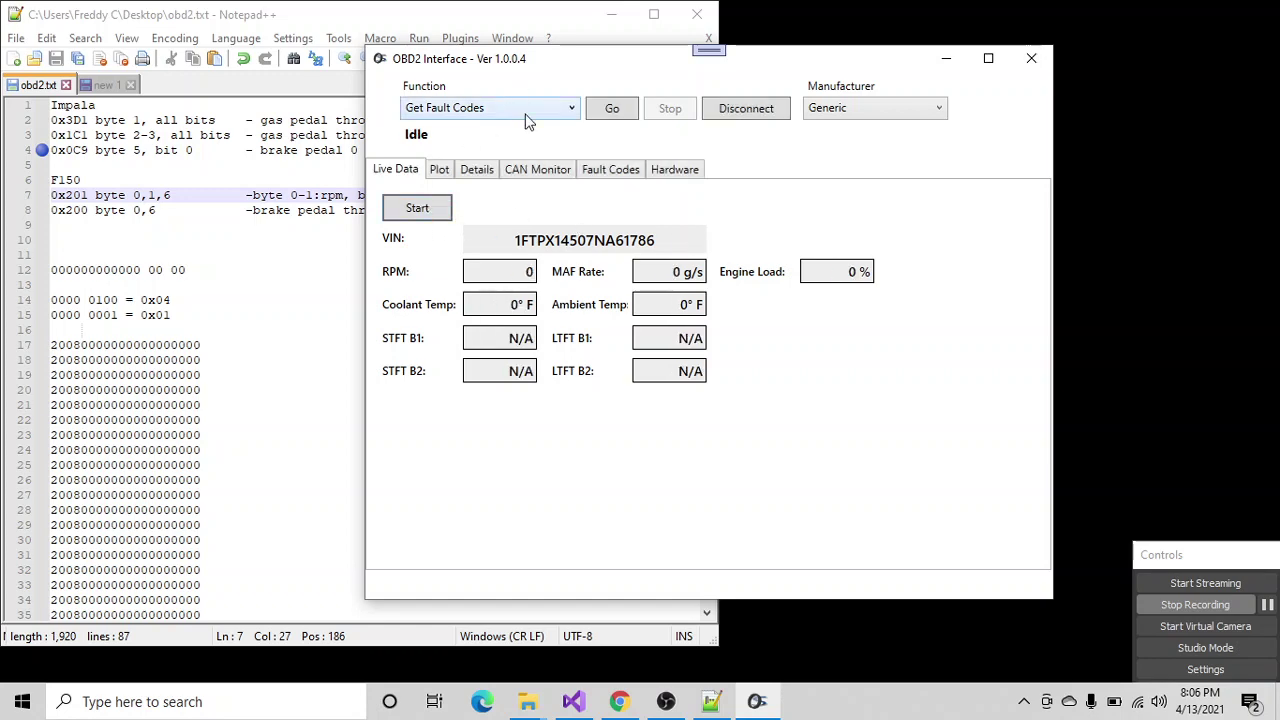
- Plot the live engine RPM with the Get Engine RPM function in a maximized window, and stop the monitoring
left_click(528, 113)
scroll(443, 290, "down", 2)
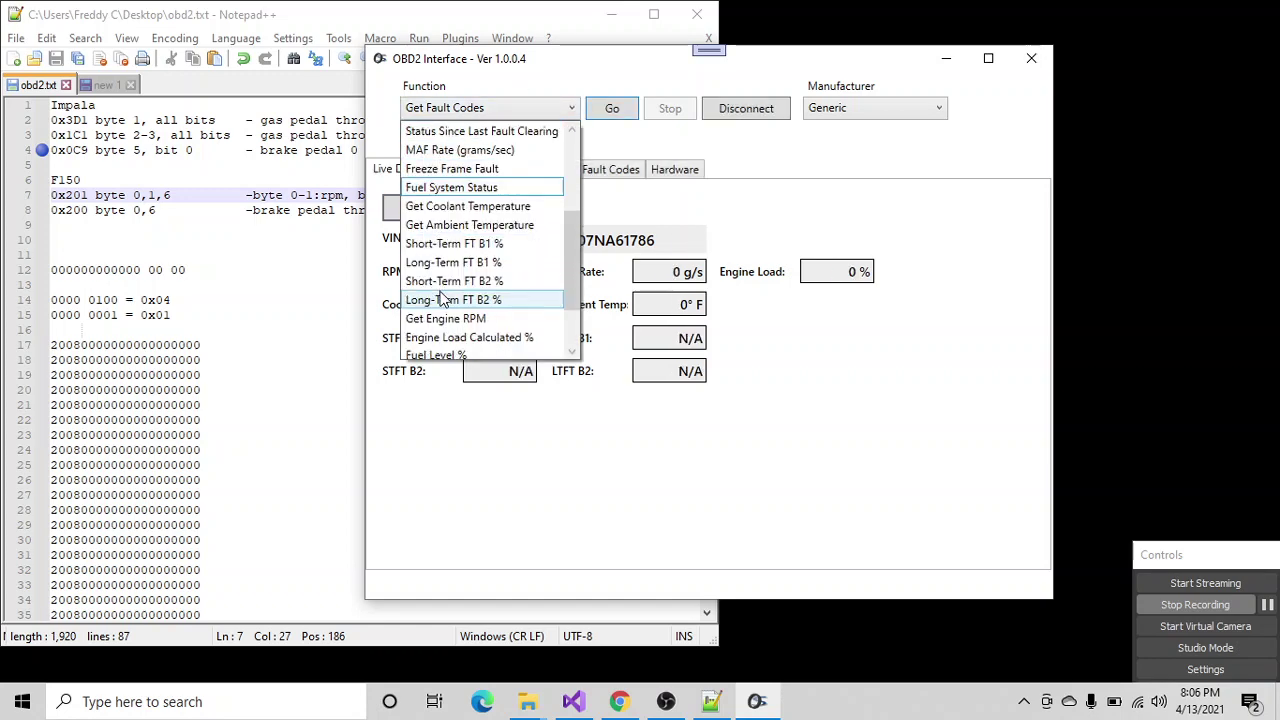
scroll(475, 314, "down", 1)
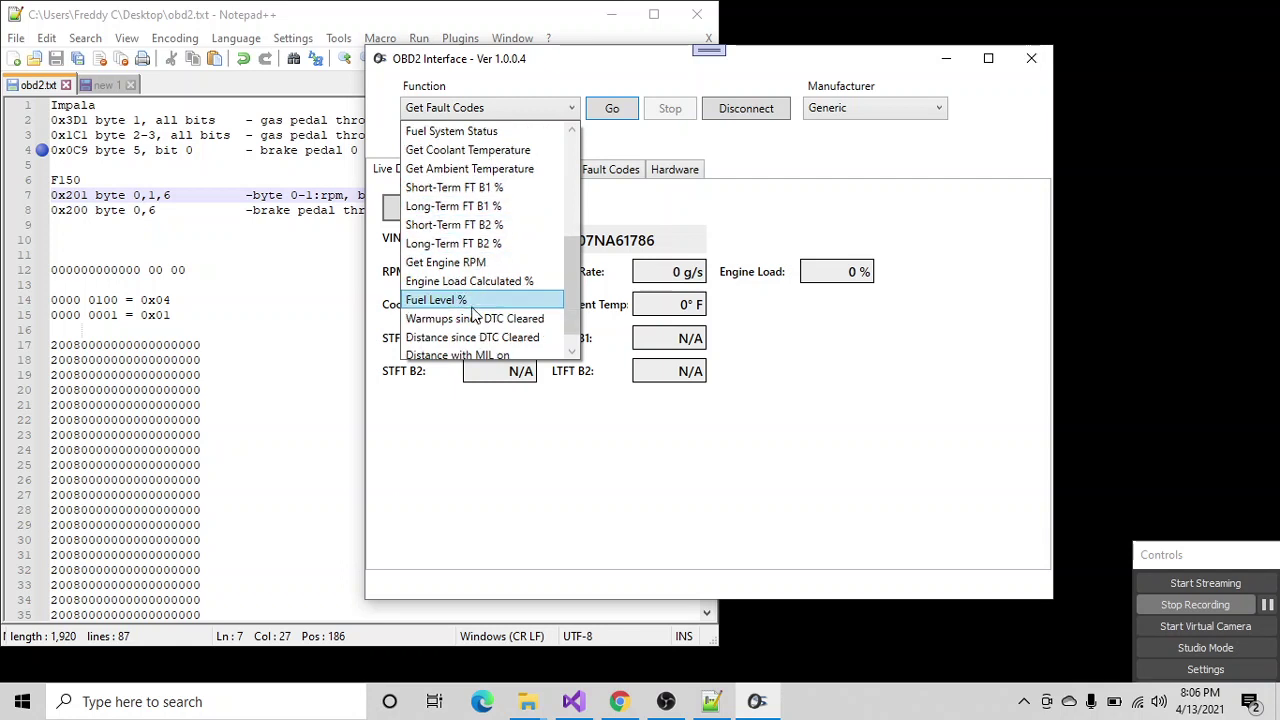
left_click(466, 263)
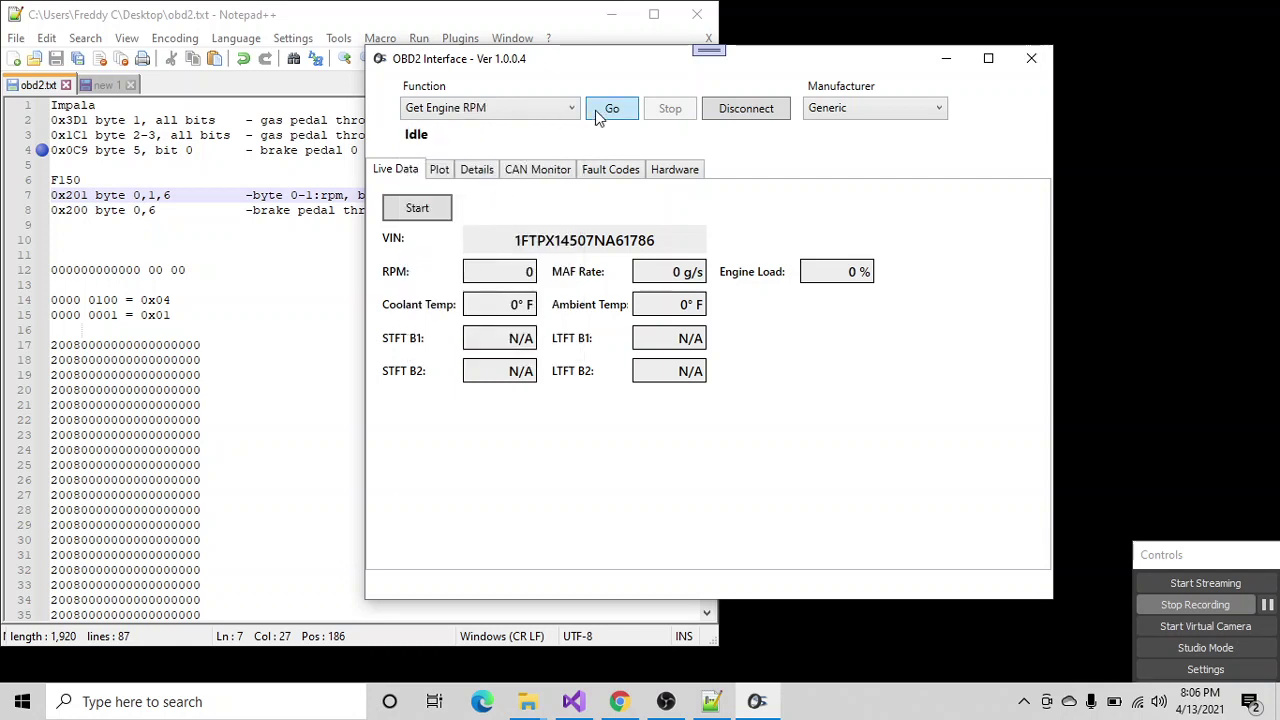
left_click(440, 170)
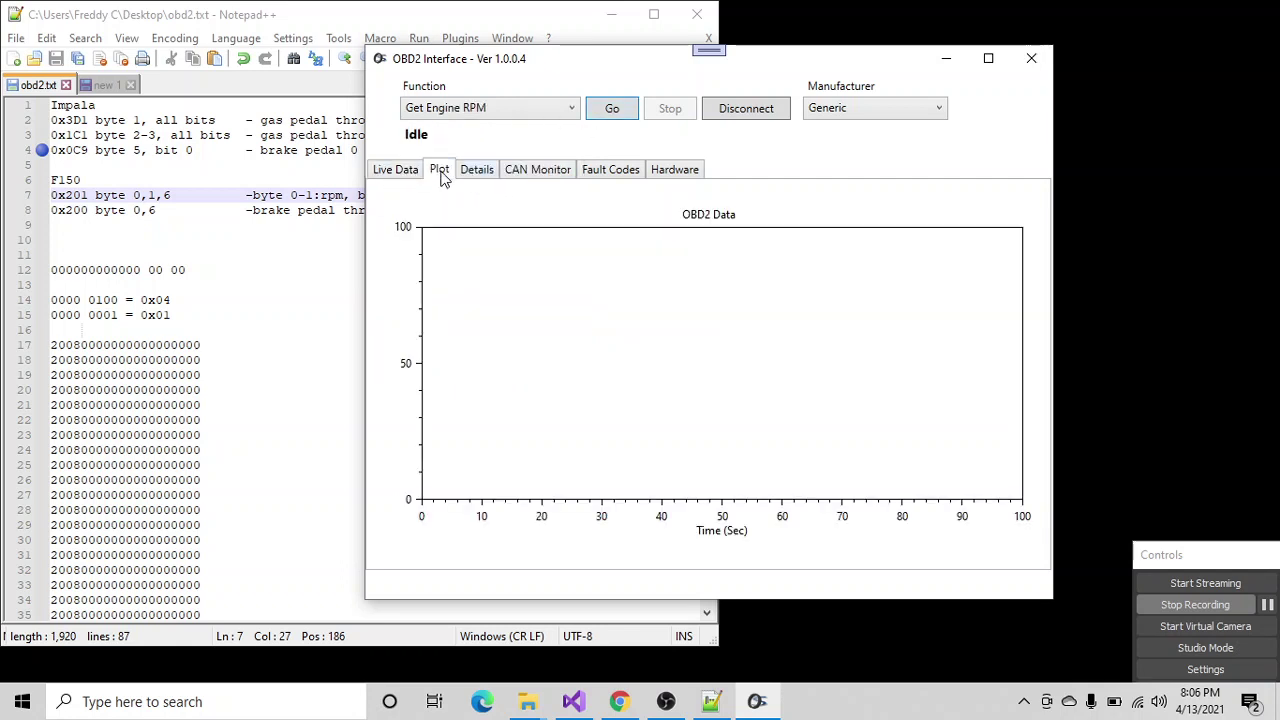
left_click(612, 110)
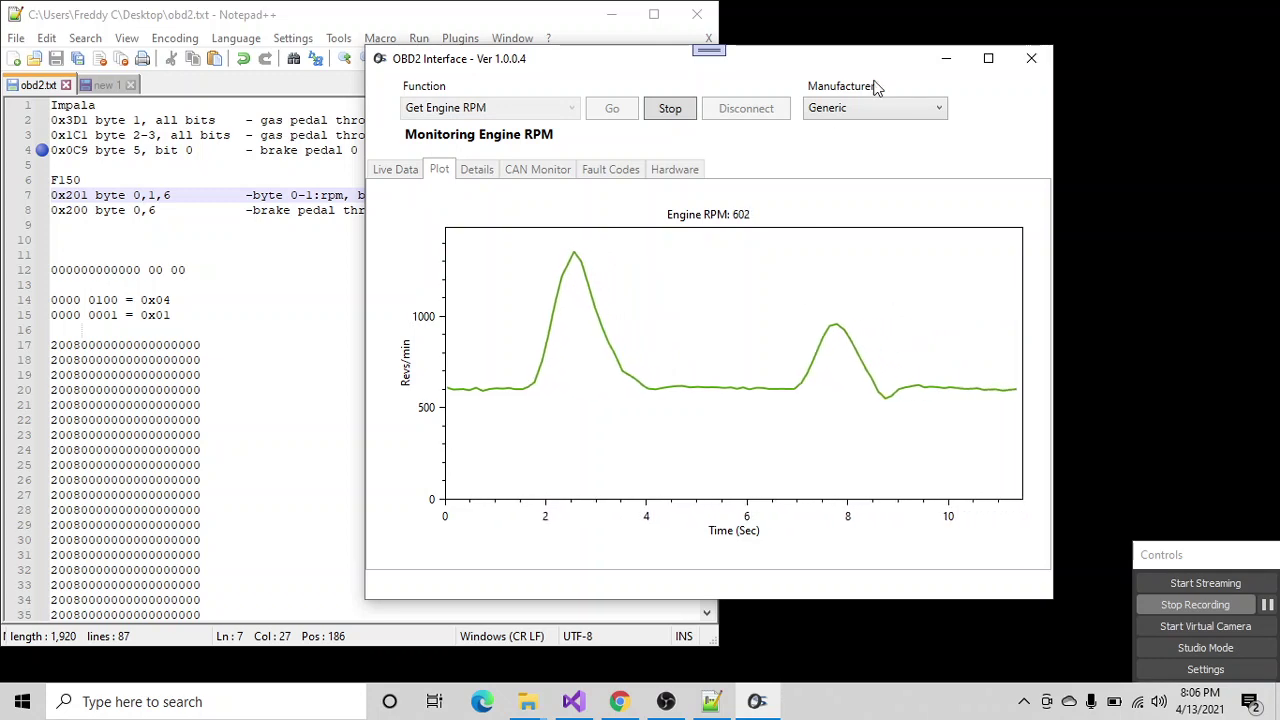
left_click(988, 58)
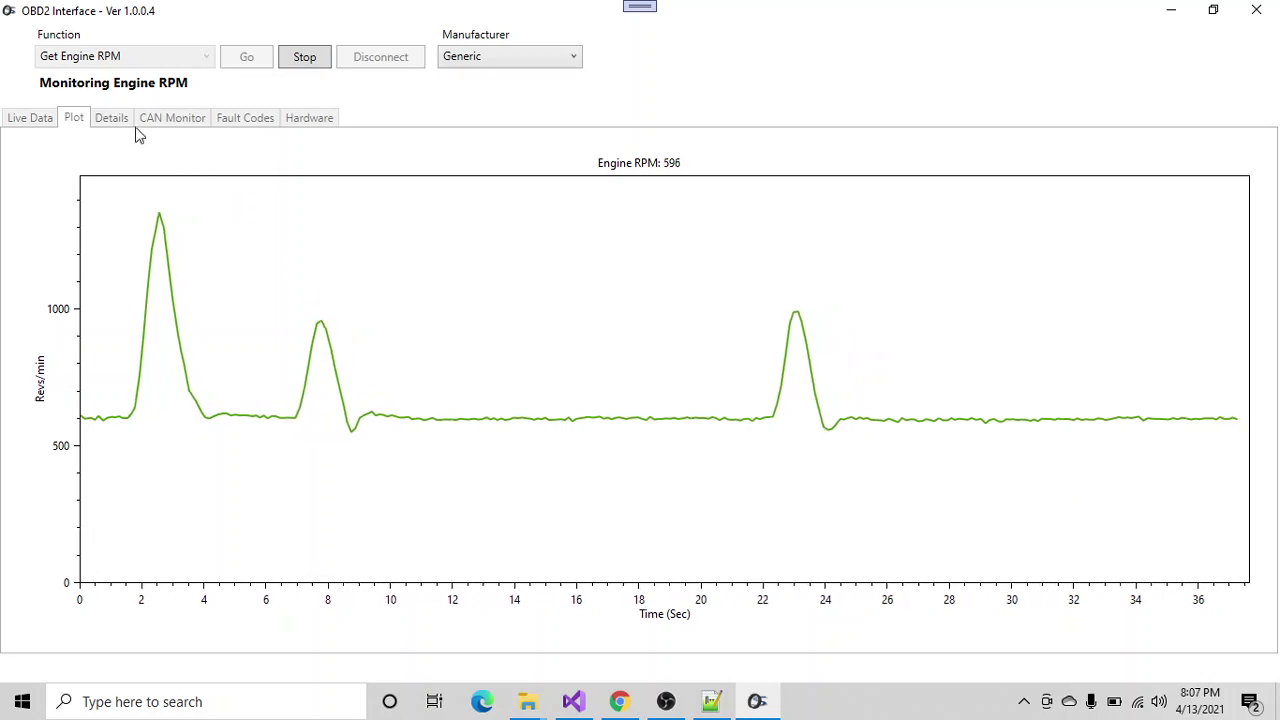
left_click(309, 59)
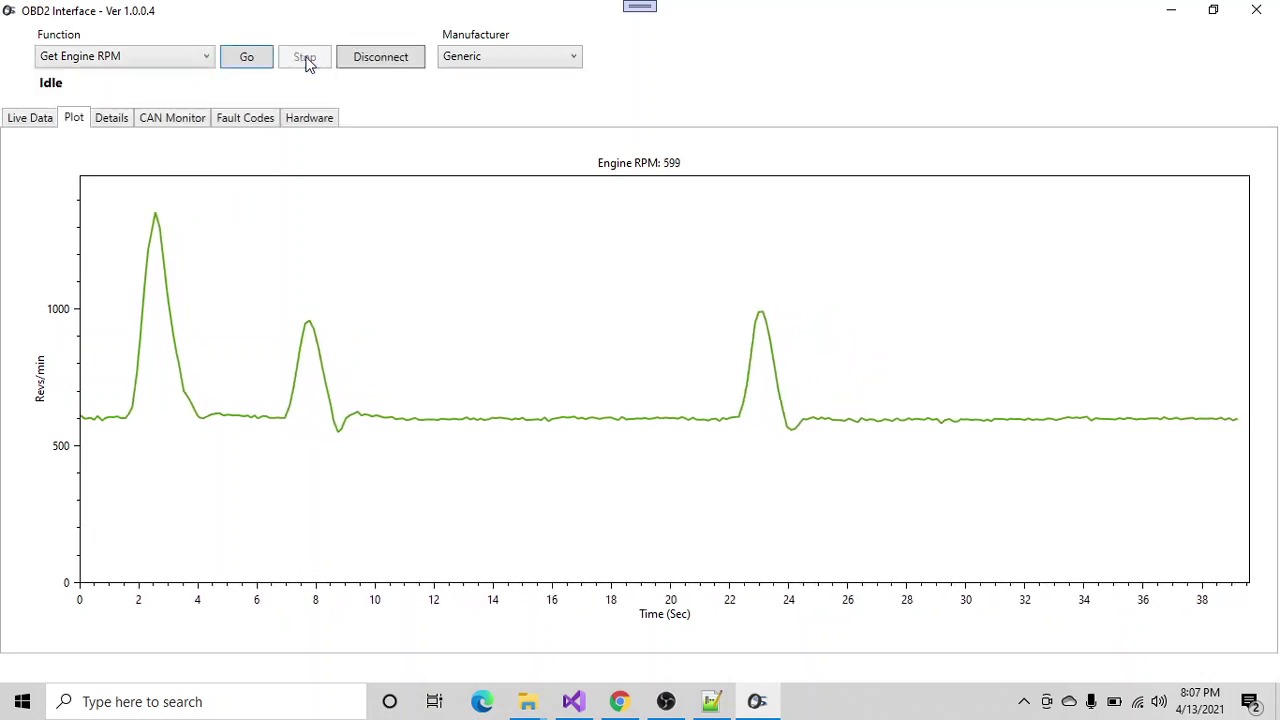
- Read the live data once more in the maximized window, and stop the readout
left_click(31, 120)
left_click(52, 160)
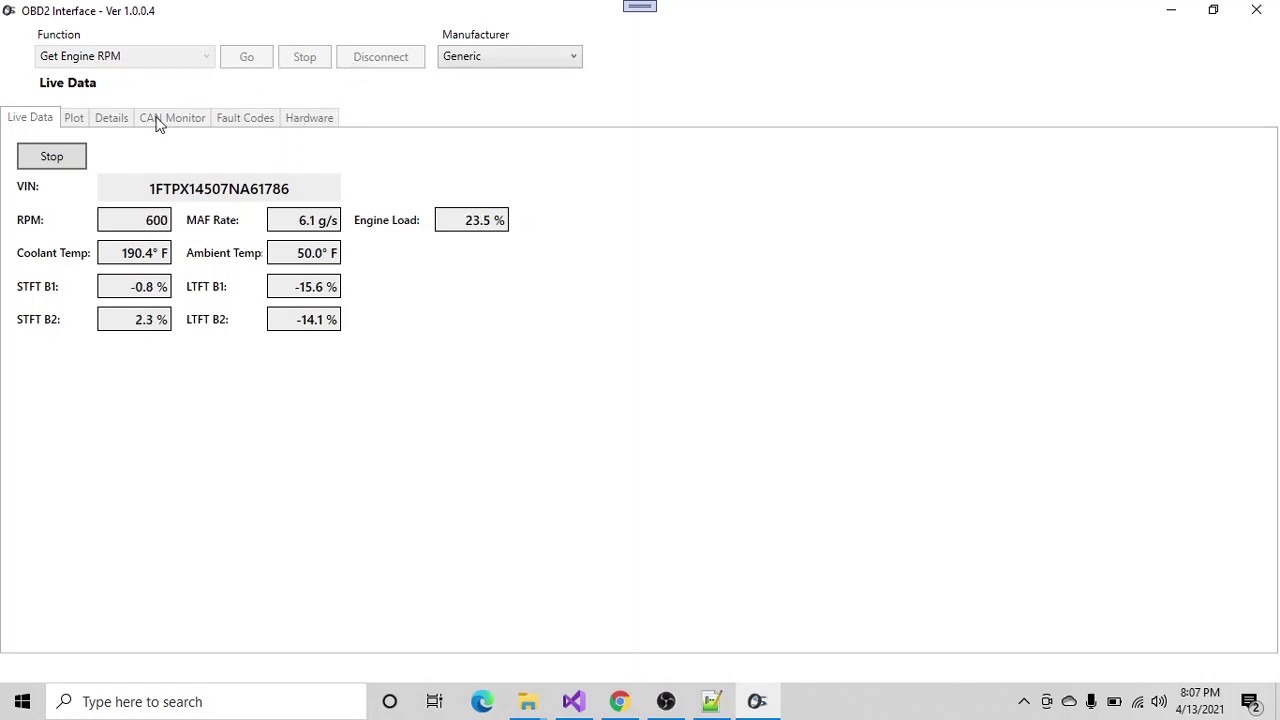
left_click(60, 160)
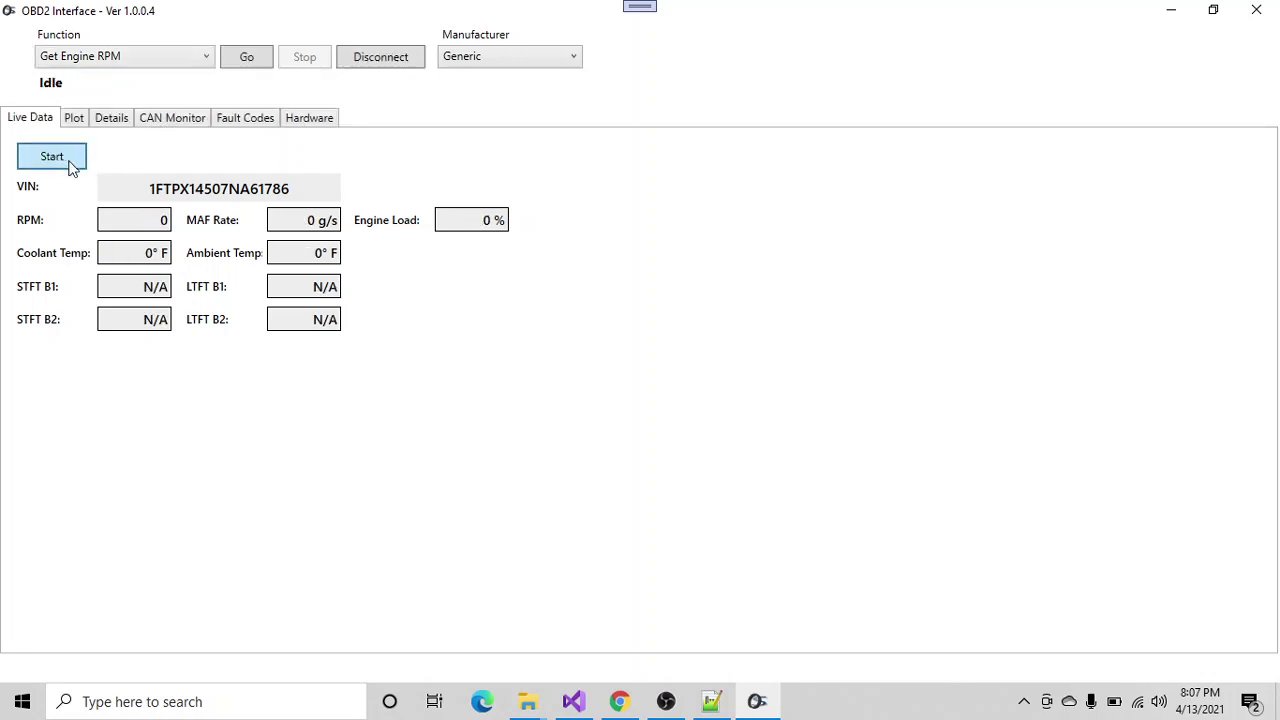
- Start and stop CAN monitoring for address 00000200, and try to plot engine RPM without resetting the device
left_click(175, 118)
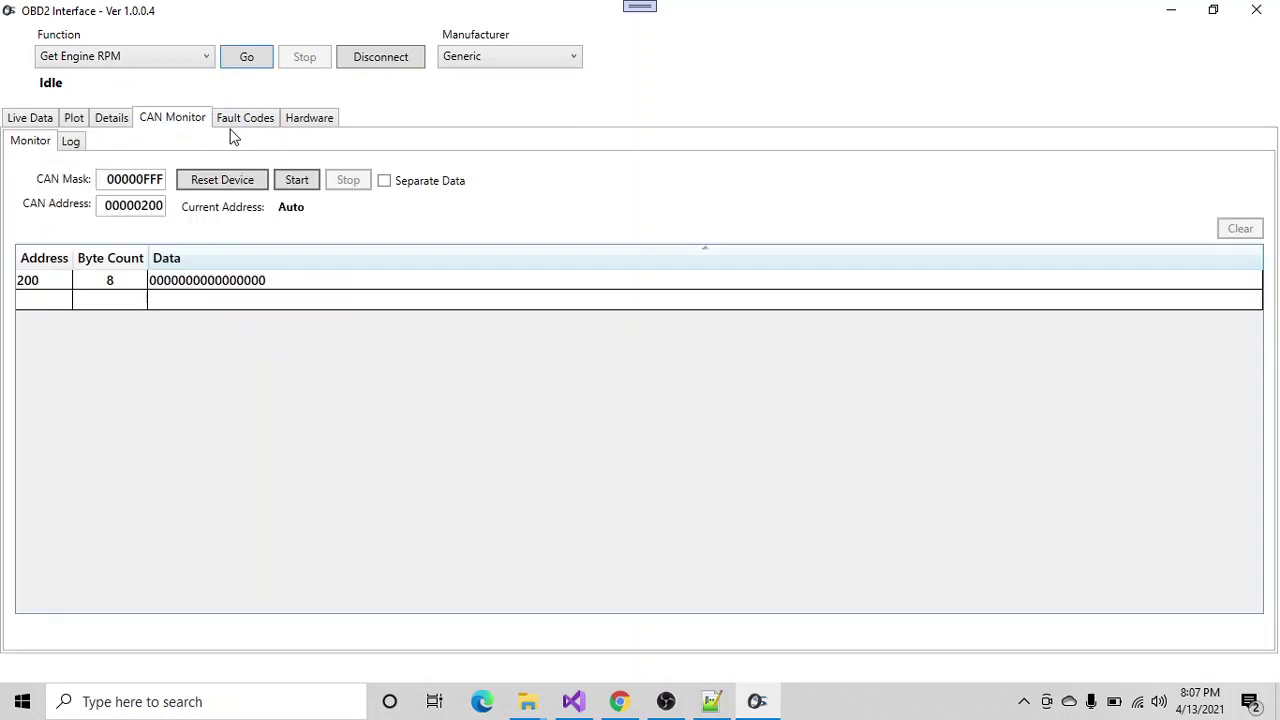
left_click(296, 184)
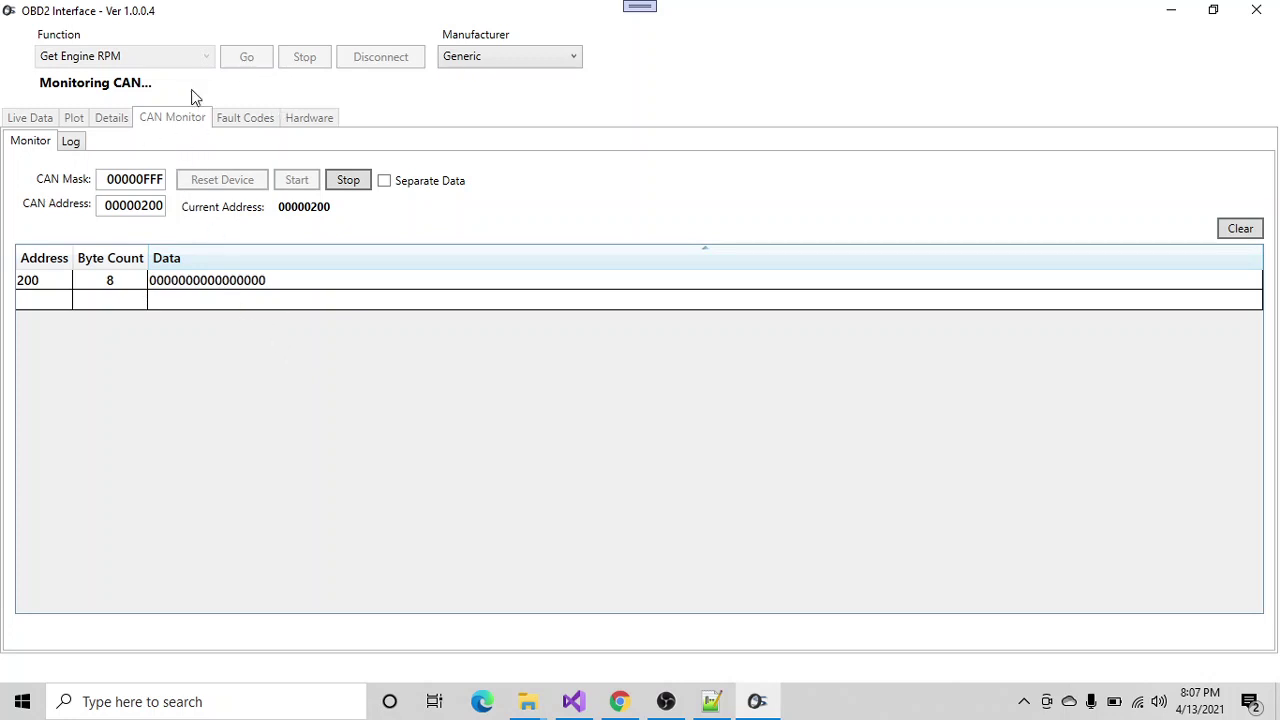
left_click(348, 184)
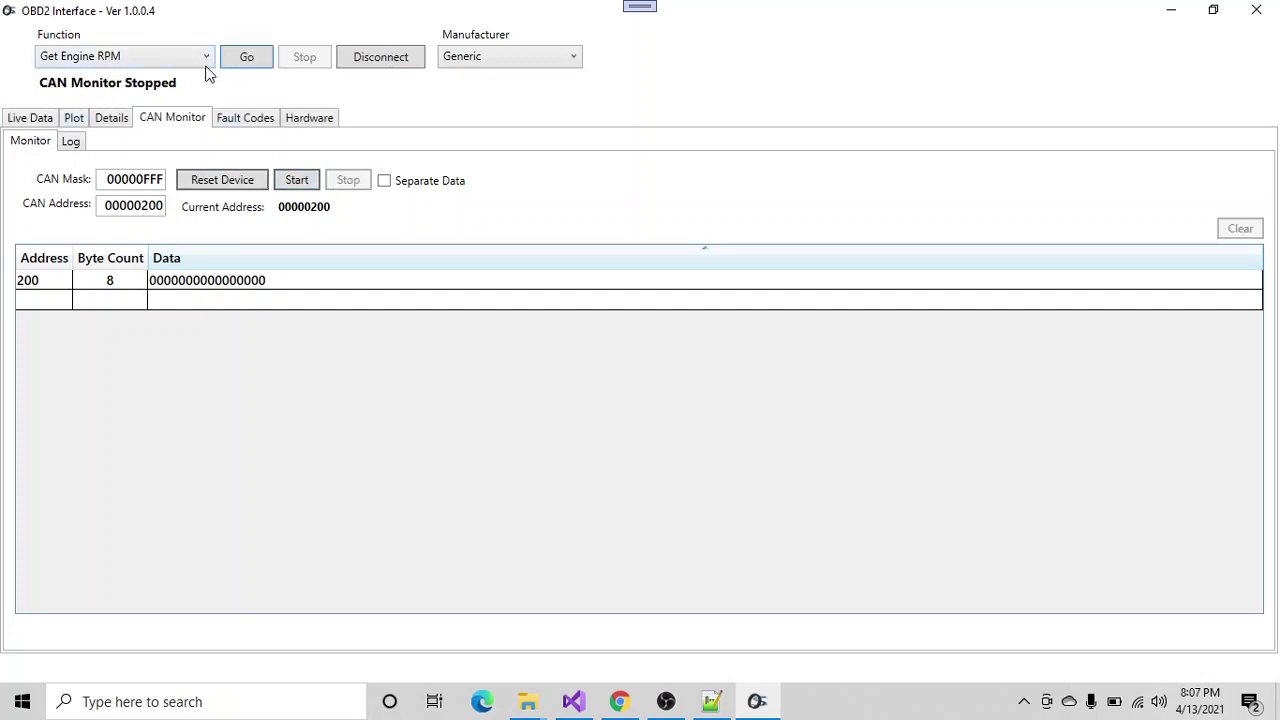
left_click(245, 57)
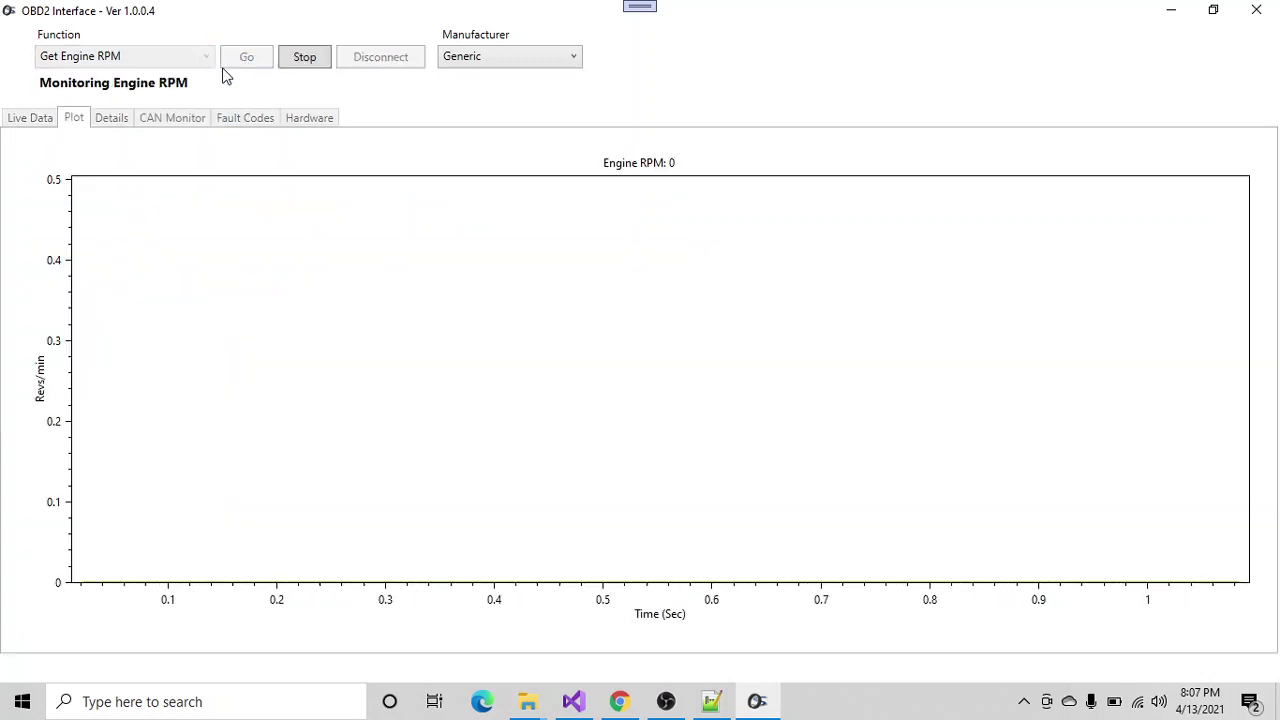
left_click(313, 59)
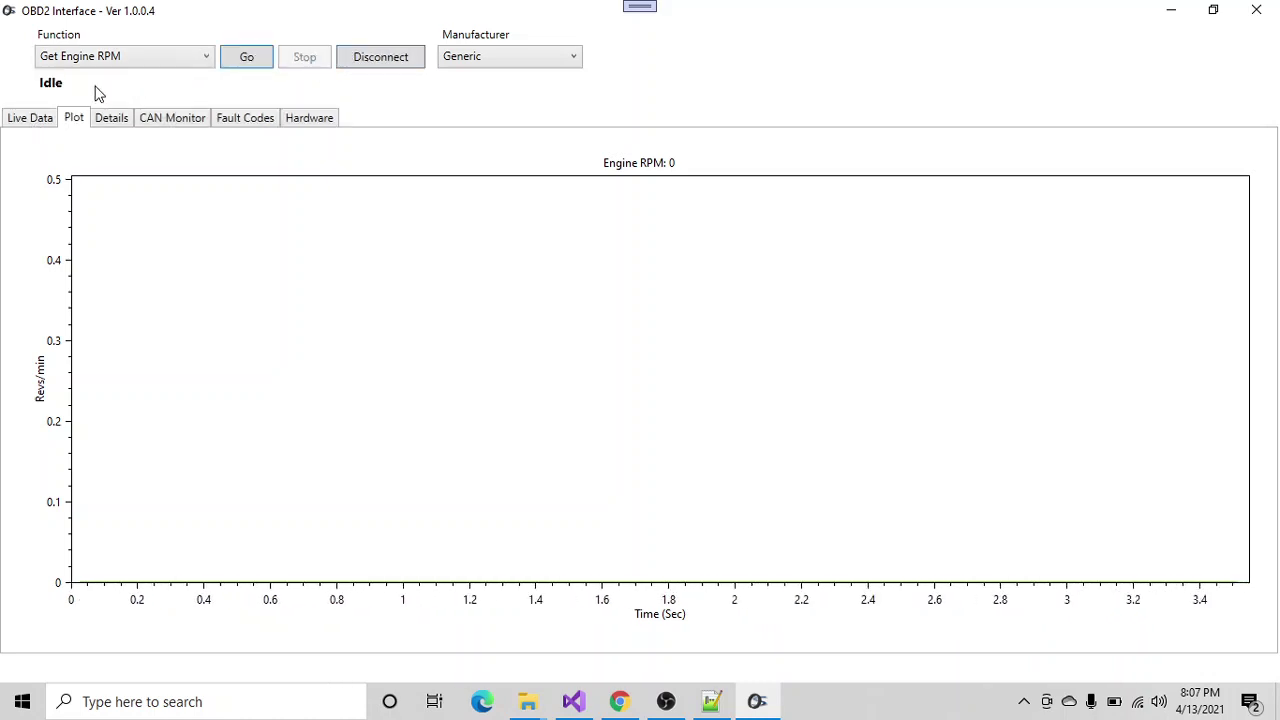
- Restore the window to its smaller size and try to read live data without a device reset
left_click(30, 117)
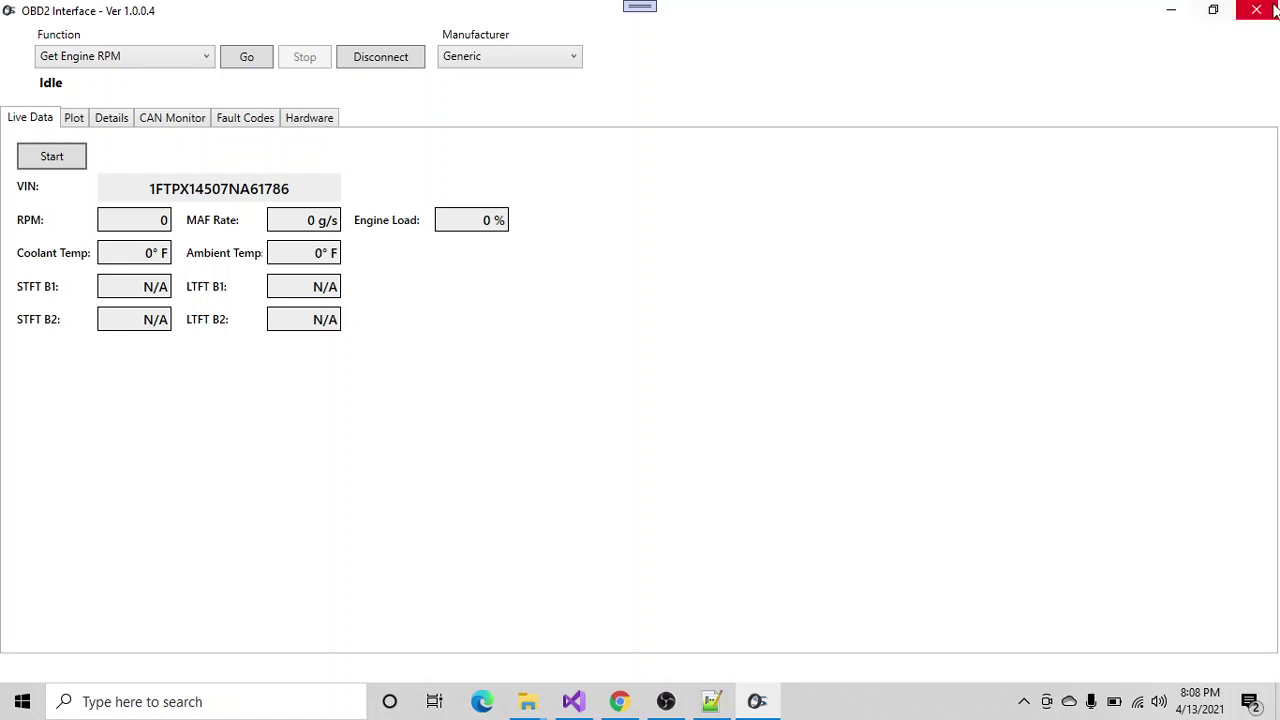
left_click(1213, 10)
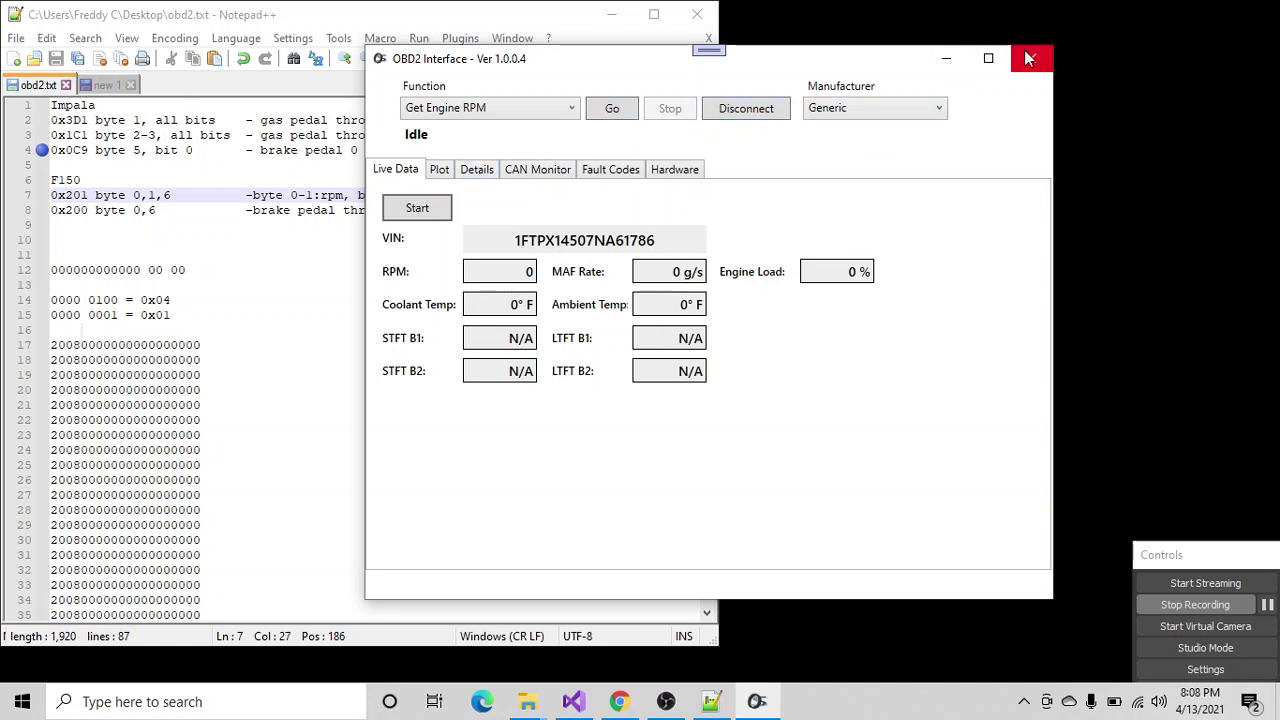
left_click(417, 208)
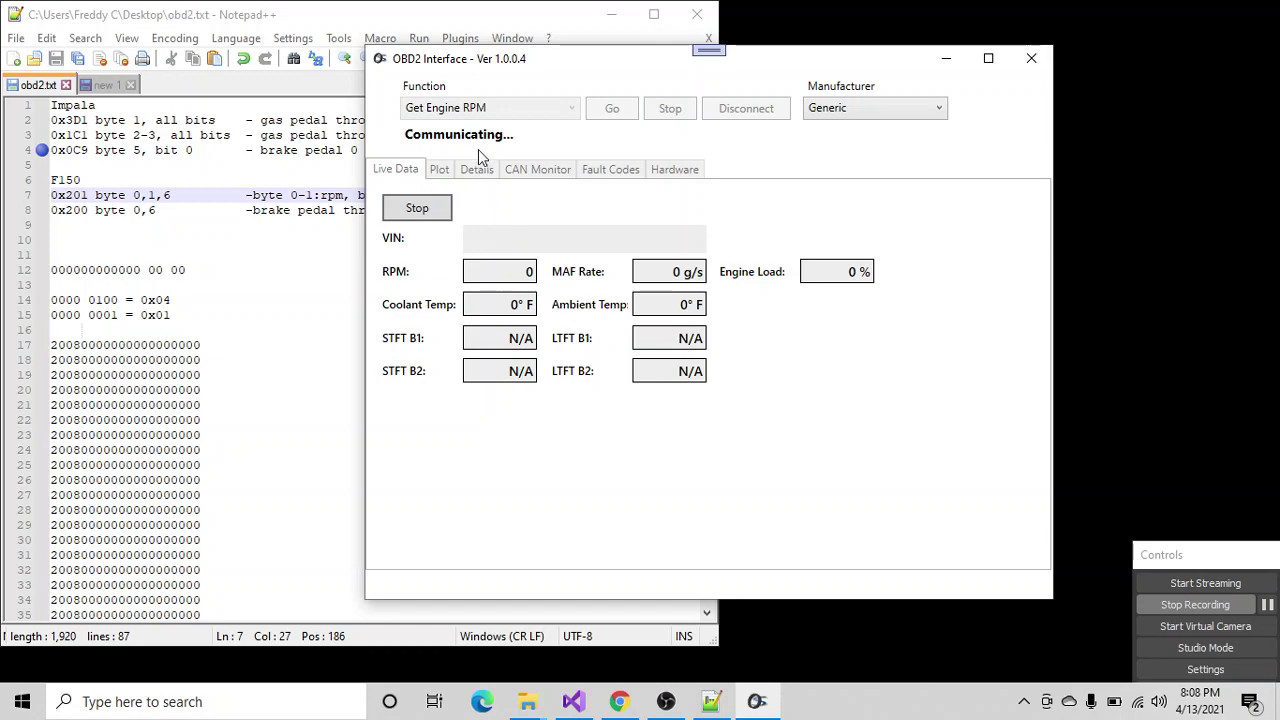
- Reset the device from the CAN monitor and reposition the OBD2 Interface window over the notes
left_click(537, 170)
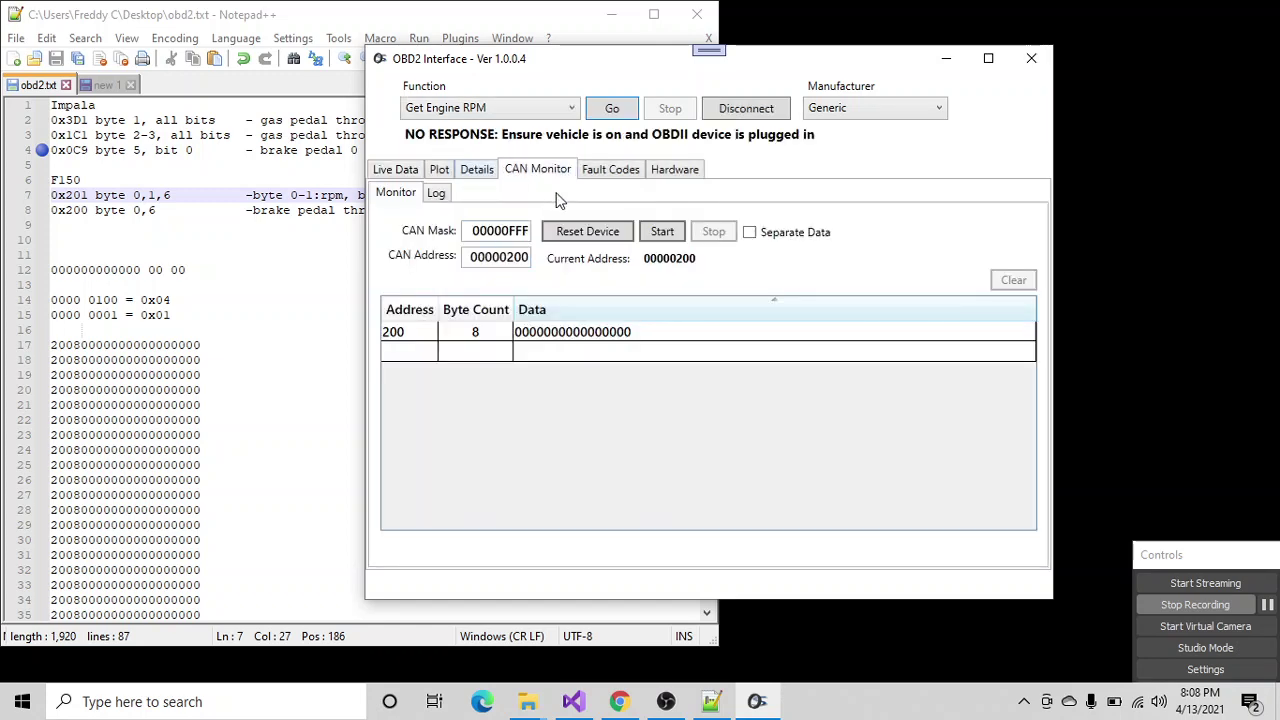
left_click(578, 230)
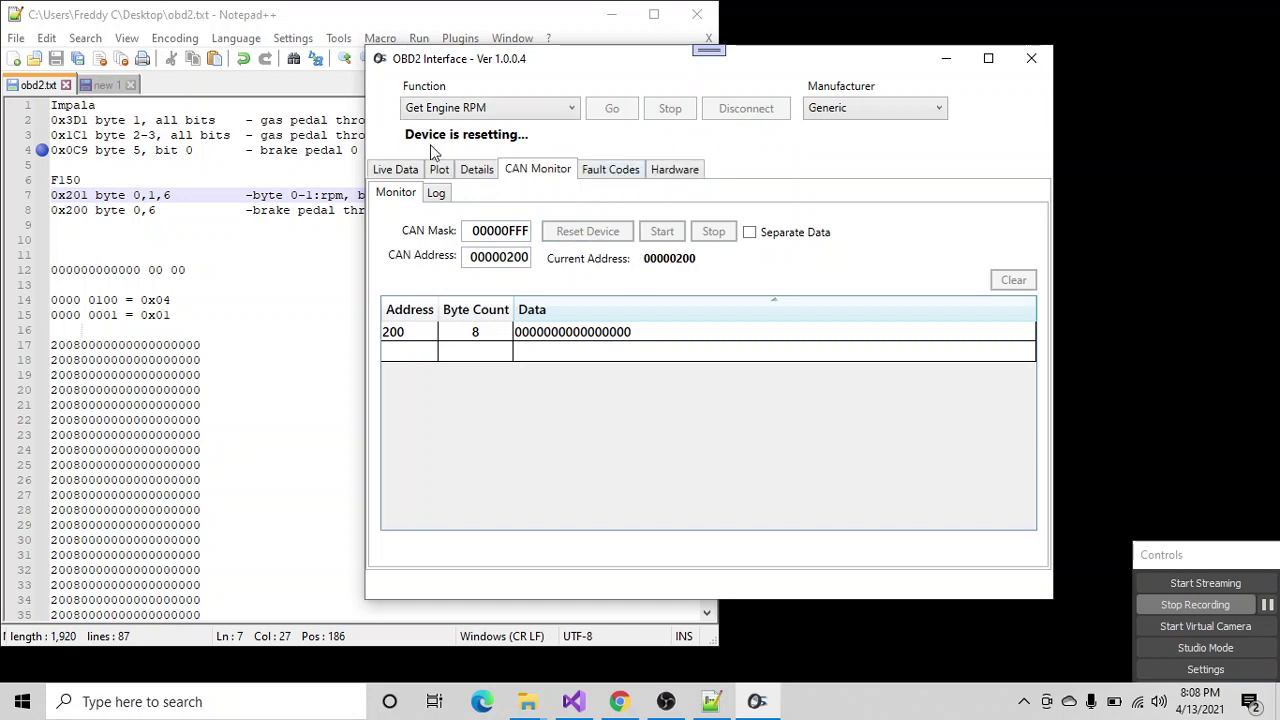
left_click_drag(761, 61, 731, 77)
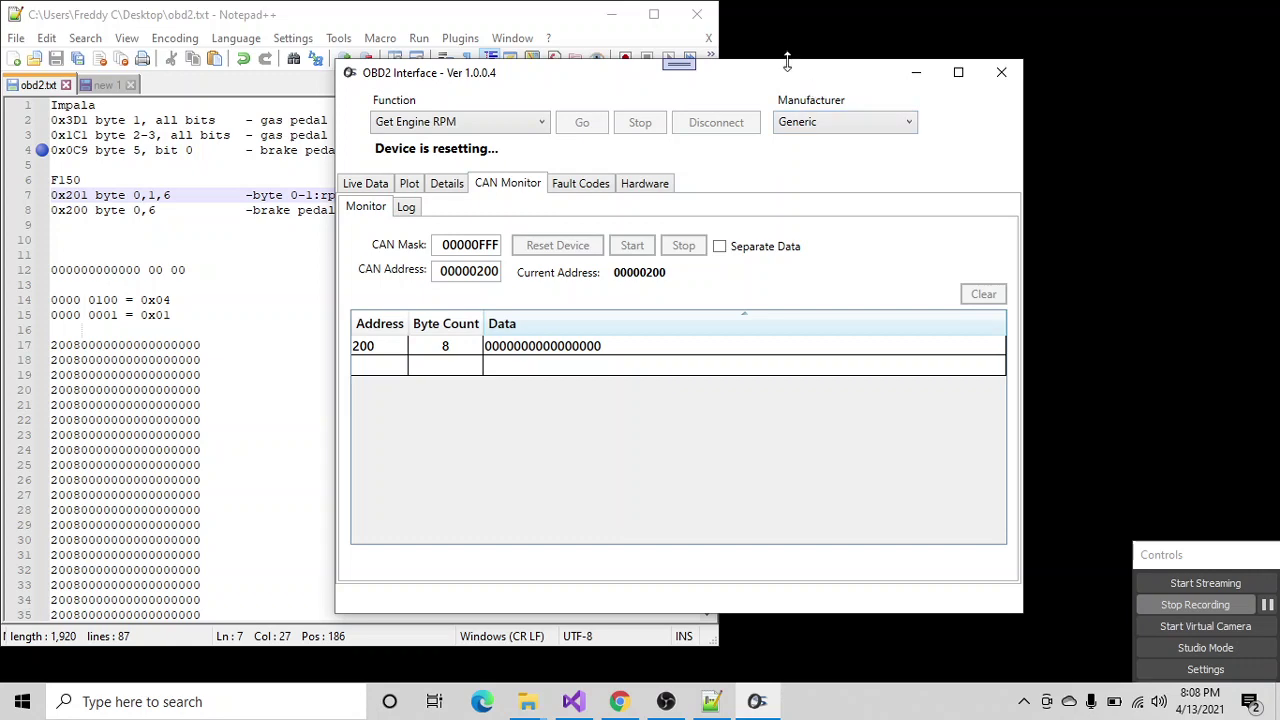
left_click_drag(773, 80, 743, 90)
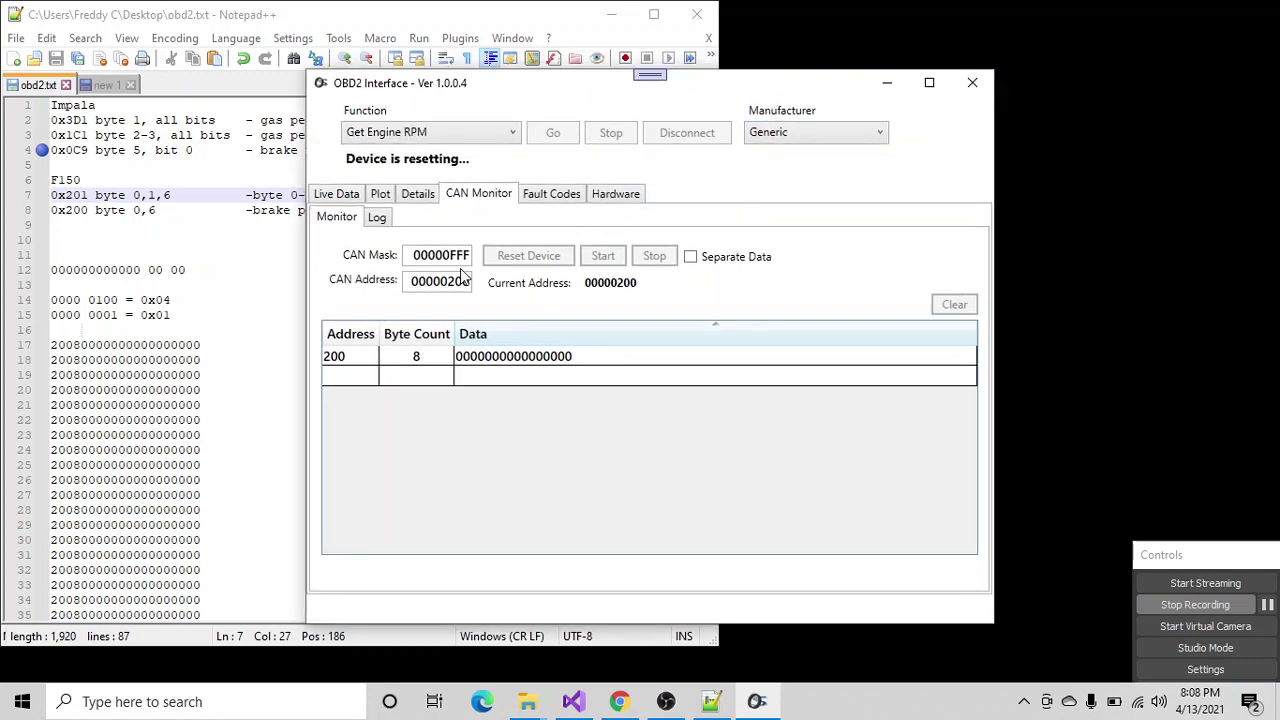
- Check the live data, plot and details views during the device reset, and highlight the CAN message in the details text
left_click(340, 194)
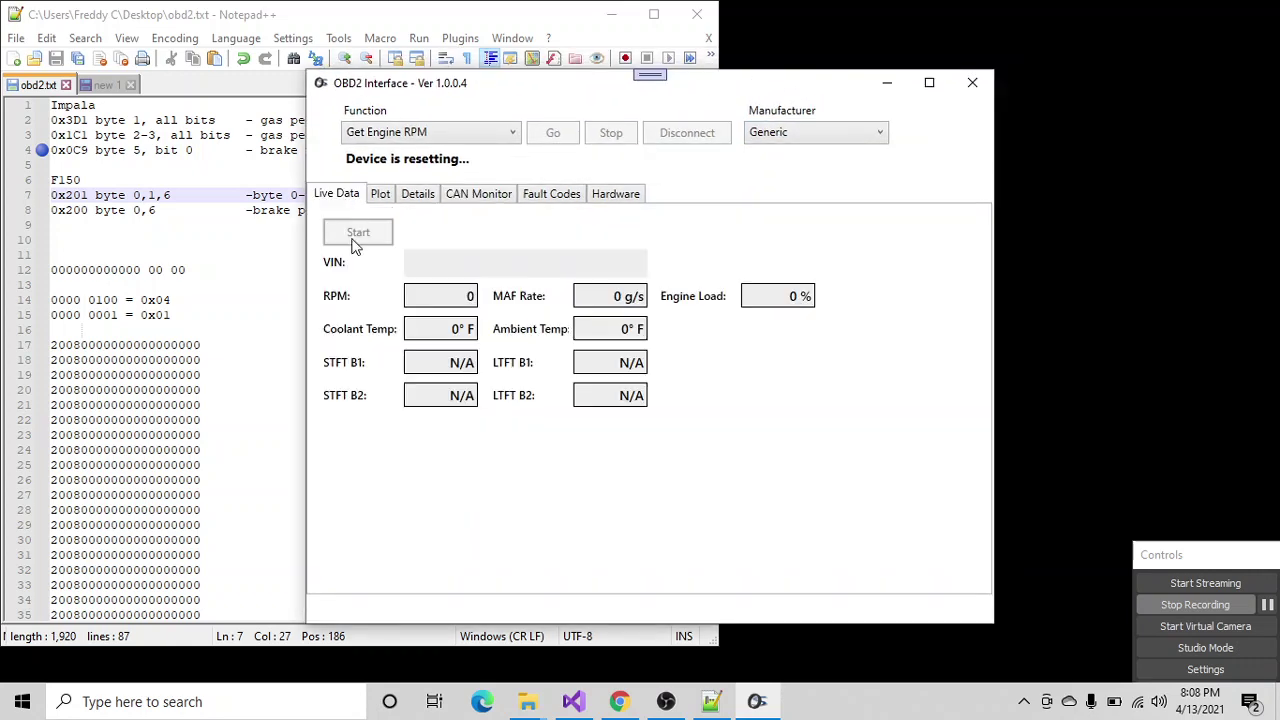
left_click(385, 132)
left_click(430, 140)
left_click(420, 195)
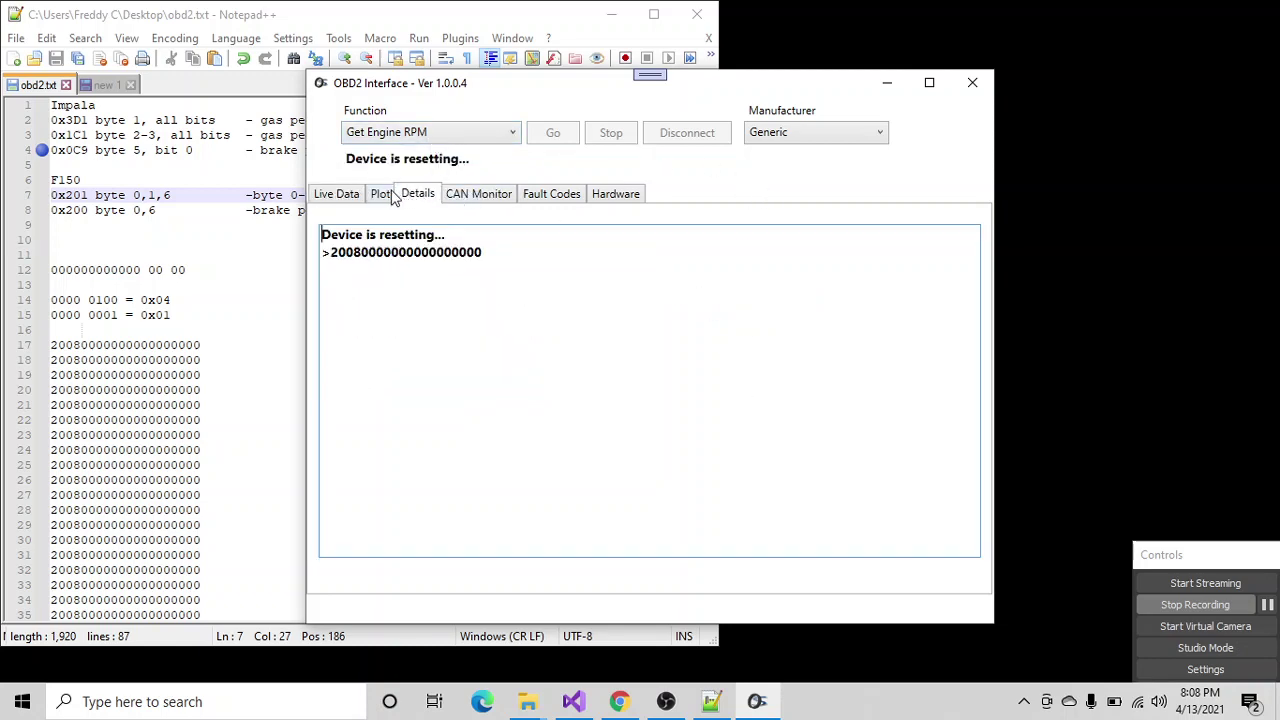
left_click(388, 195)
left_click(419, 196)
left_click_drag(356, 252, 460, 251)
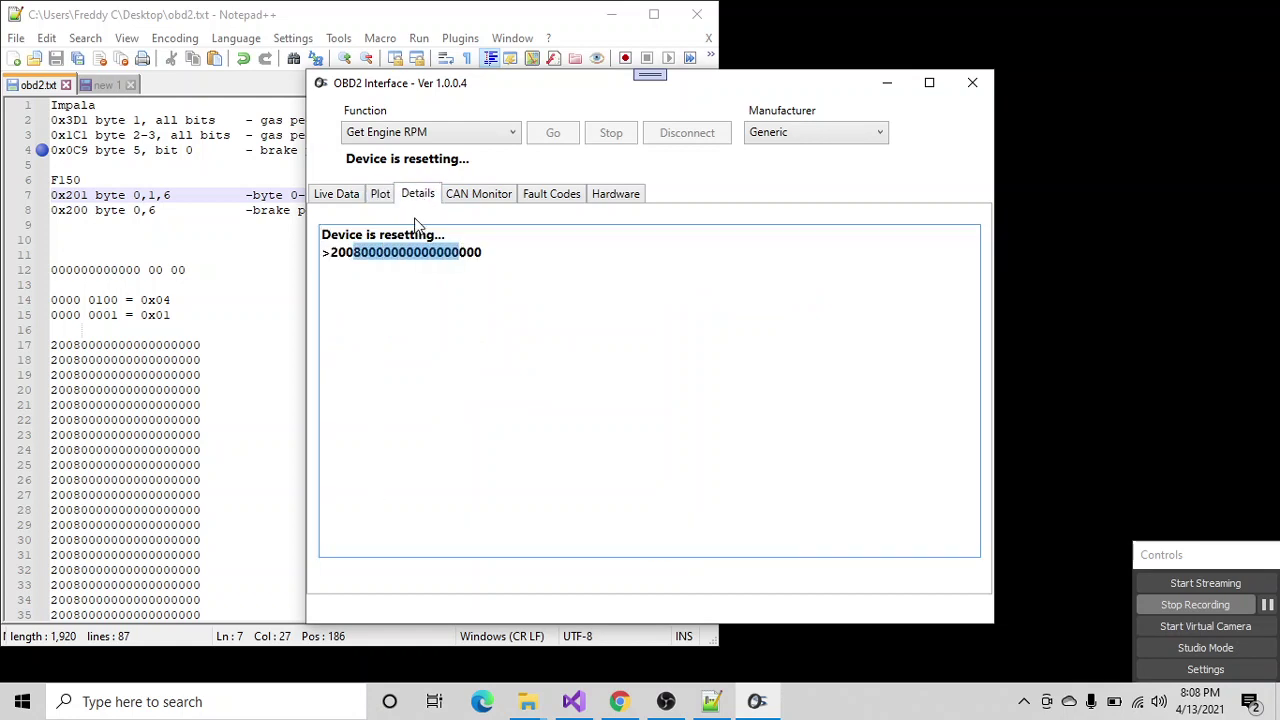
- Check the CAN monitor, close OBD2 Interface, switch to the AutoScanner project in Visual Studio and widen its code editor
left_click(487, 196)
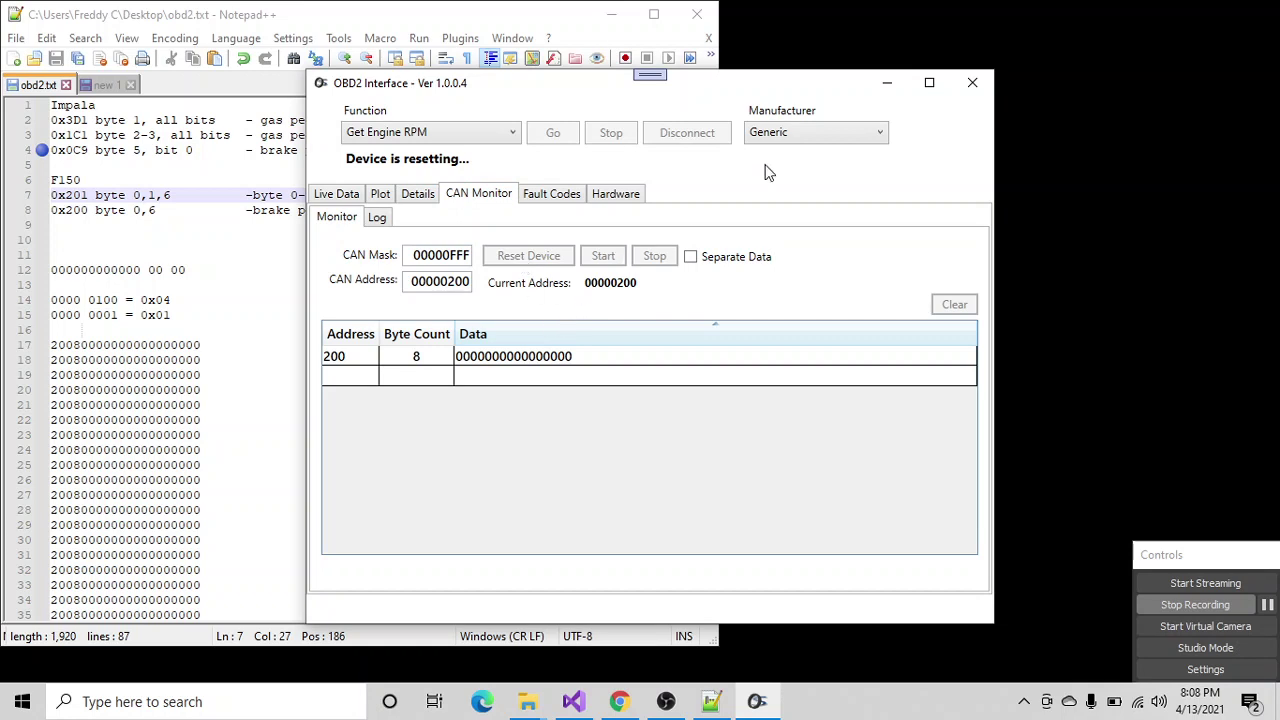
left_click(973, 84)
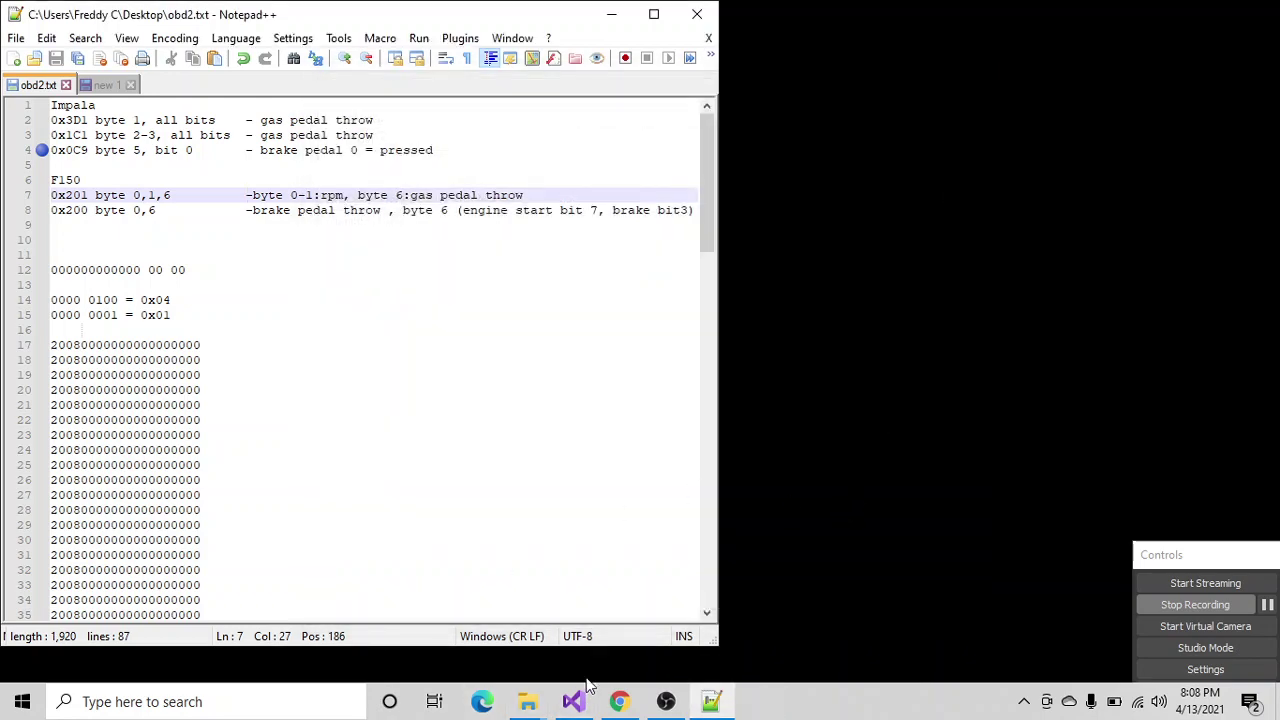
left_click(575, 705)
key("super+Down")
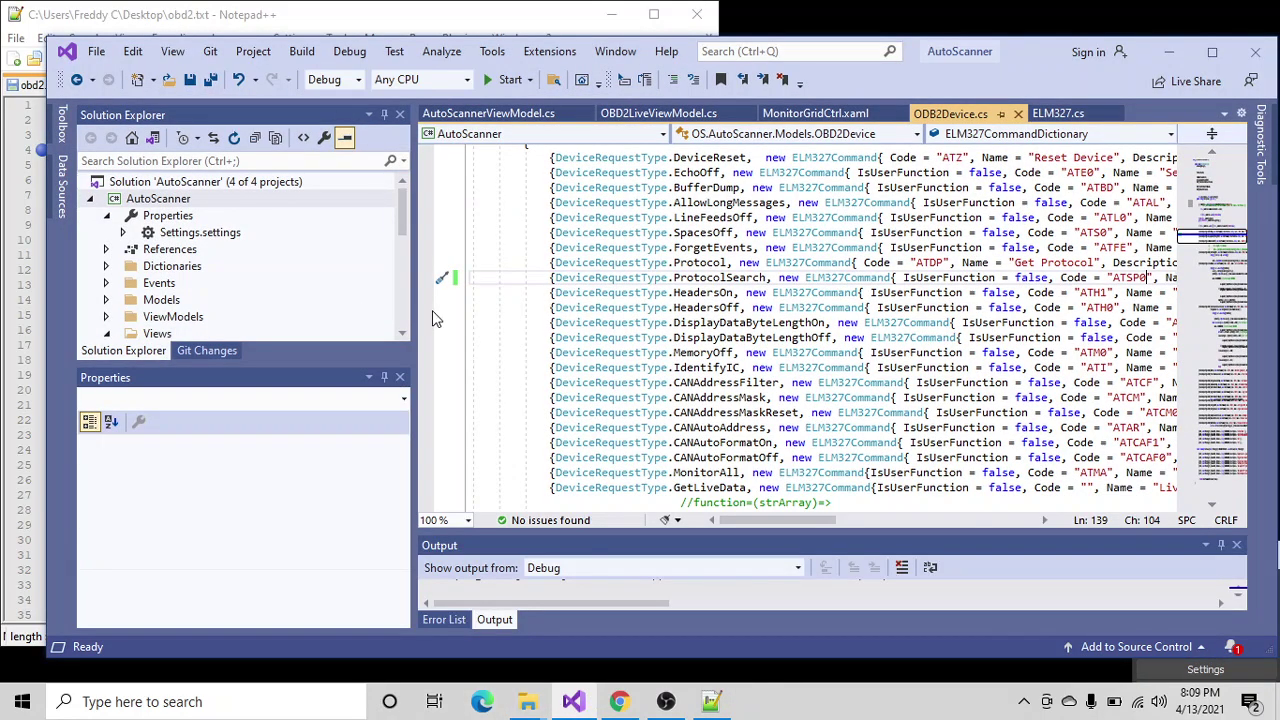
left_click_drag(416, 313, 290, 335)
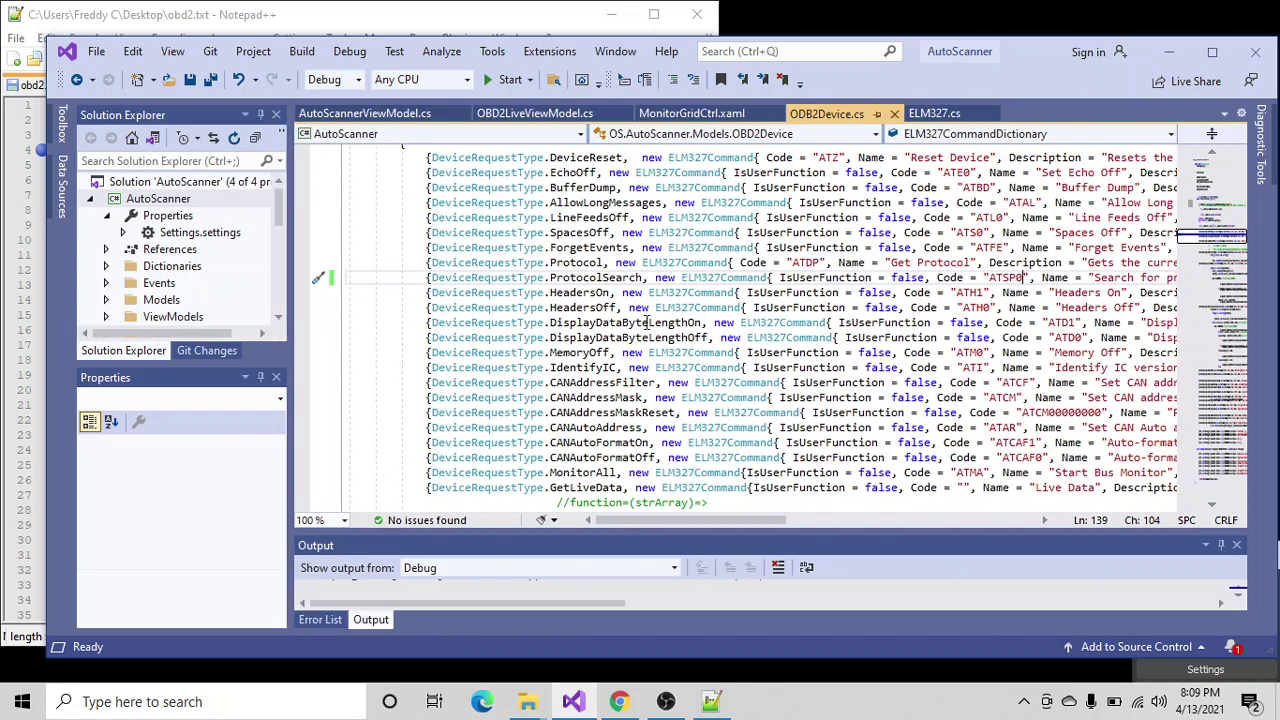
- Examine the ELM327 command dictionary in ODB2Device.cs, including the function that parses the OBD2_GetVIN response
left_click(560, 291)
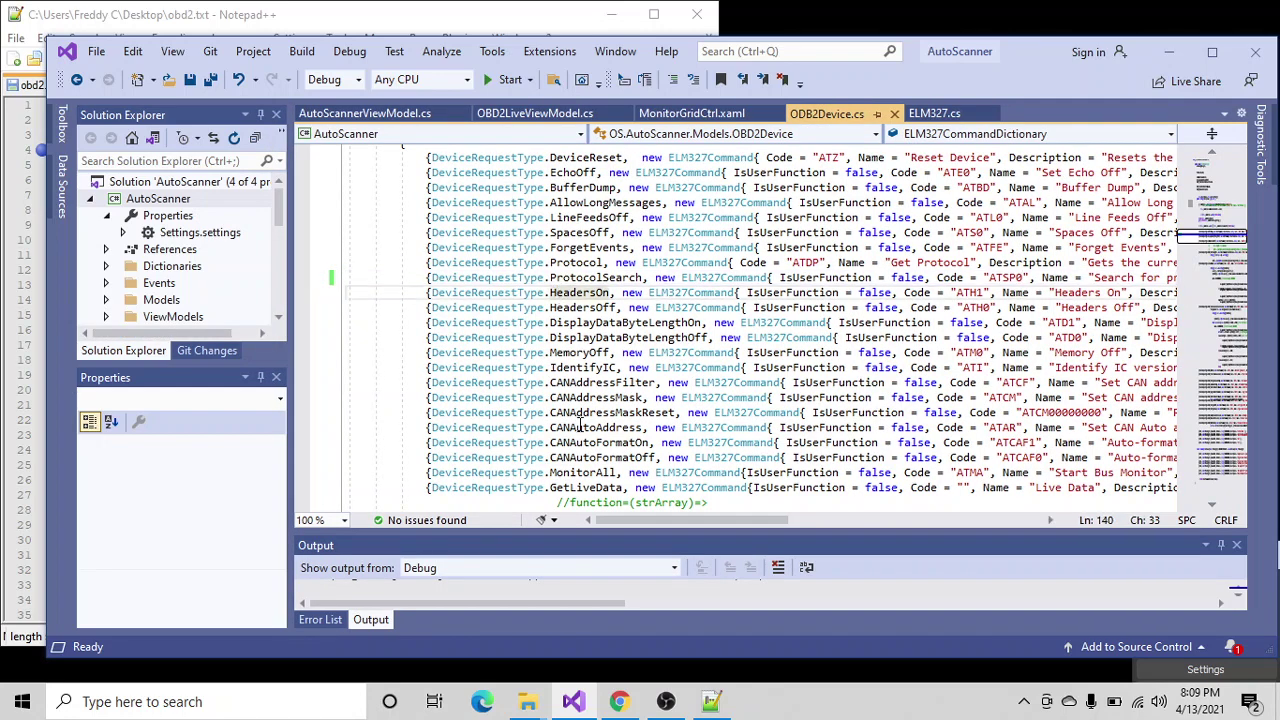
scroll(600, 430, "down", 7)
scroll(618, 452, "down", 6)
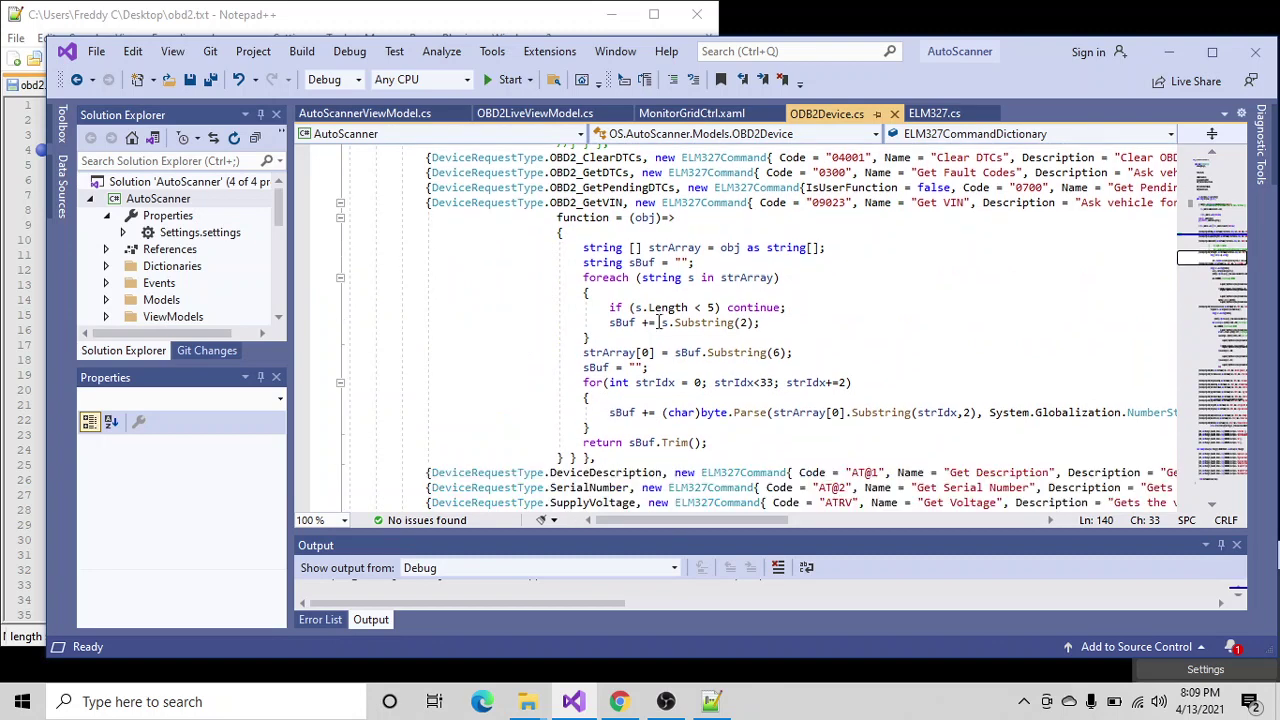
left_click(603, 202)
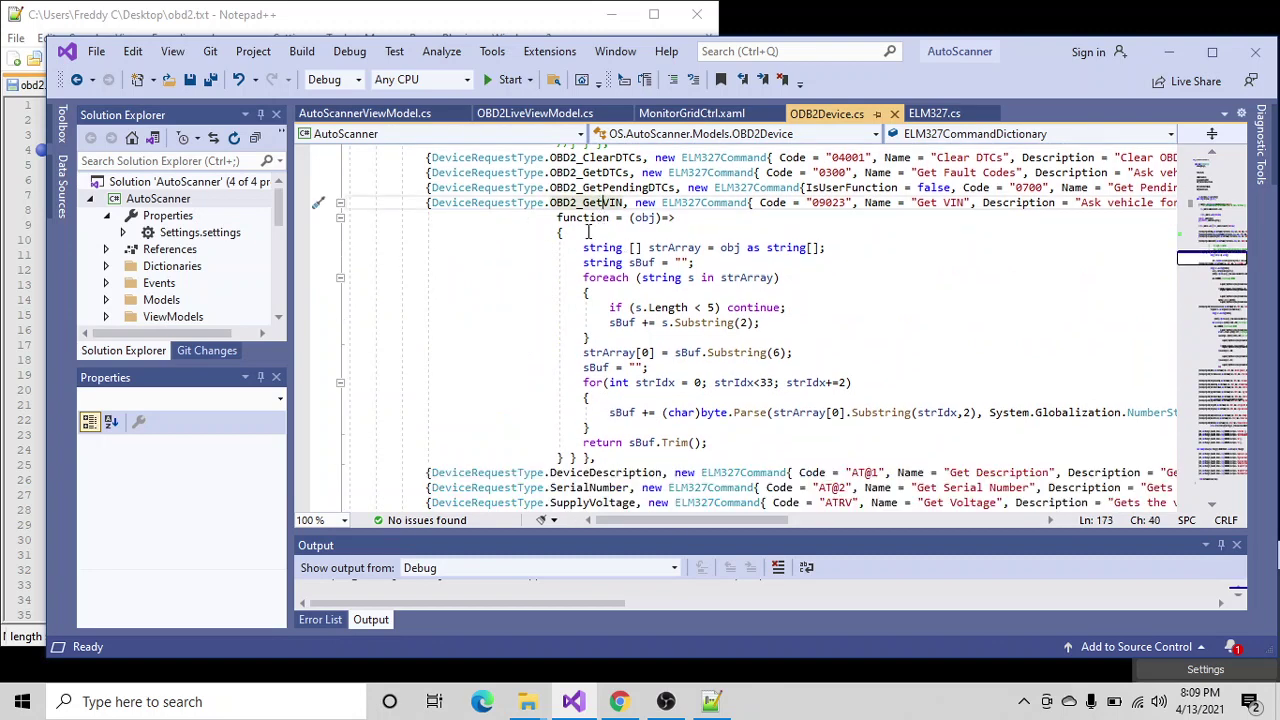
left_click_drag(330, 248, 757, 396)
left_click(745, 421)
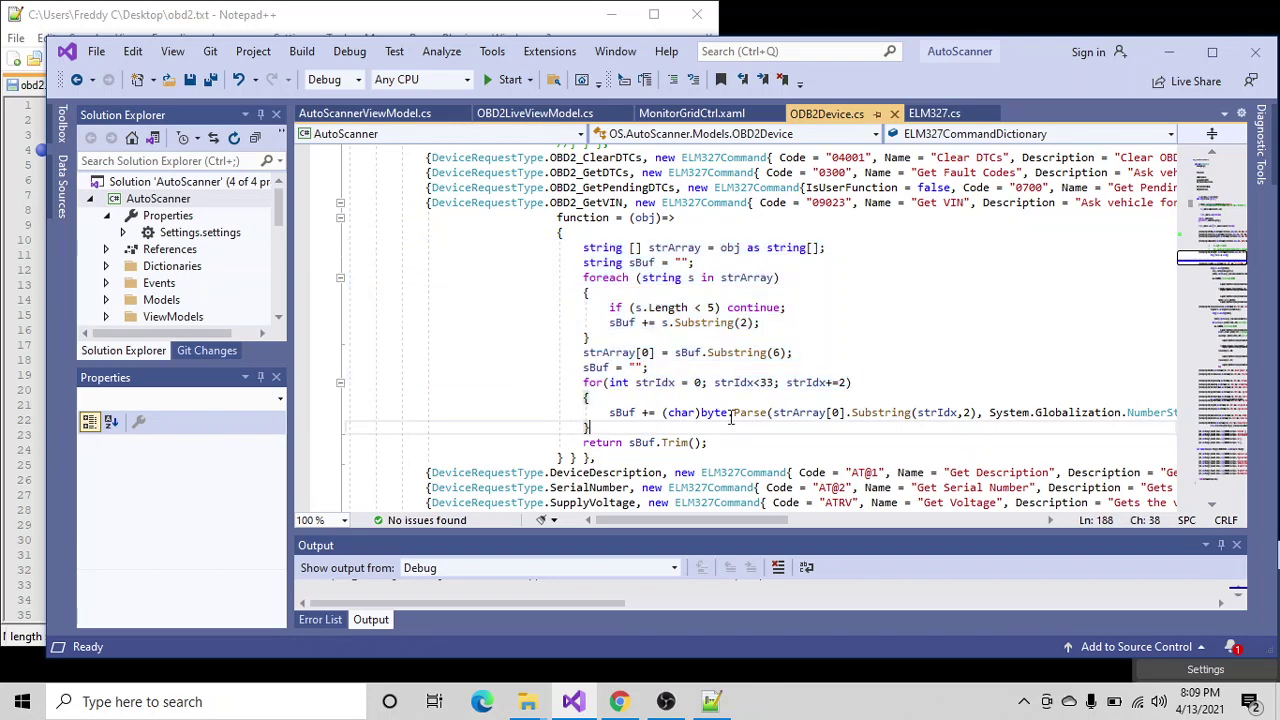
- Examine the codes of the supported PIDs and serial number commands below the VIN function
scroll(871, 414, "down", 5)
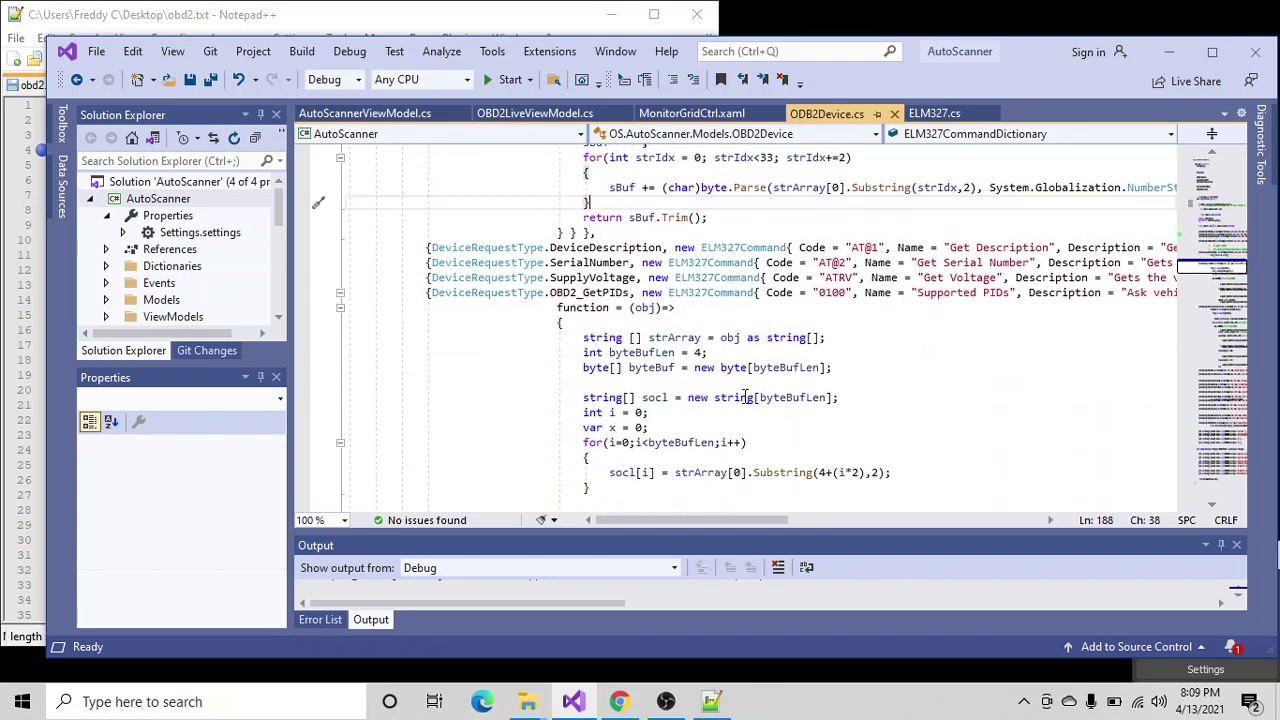
scroll(612, 298, "down", 4)
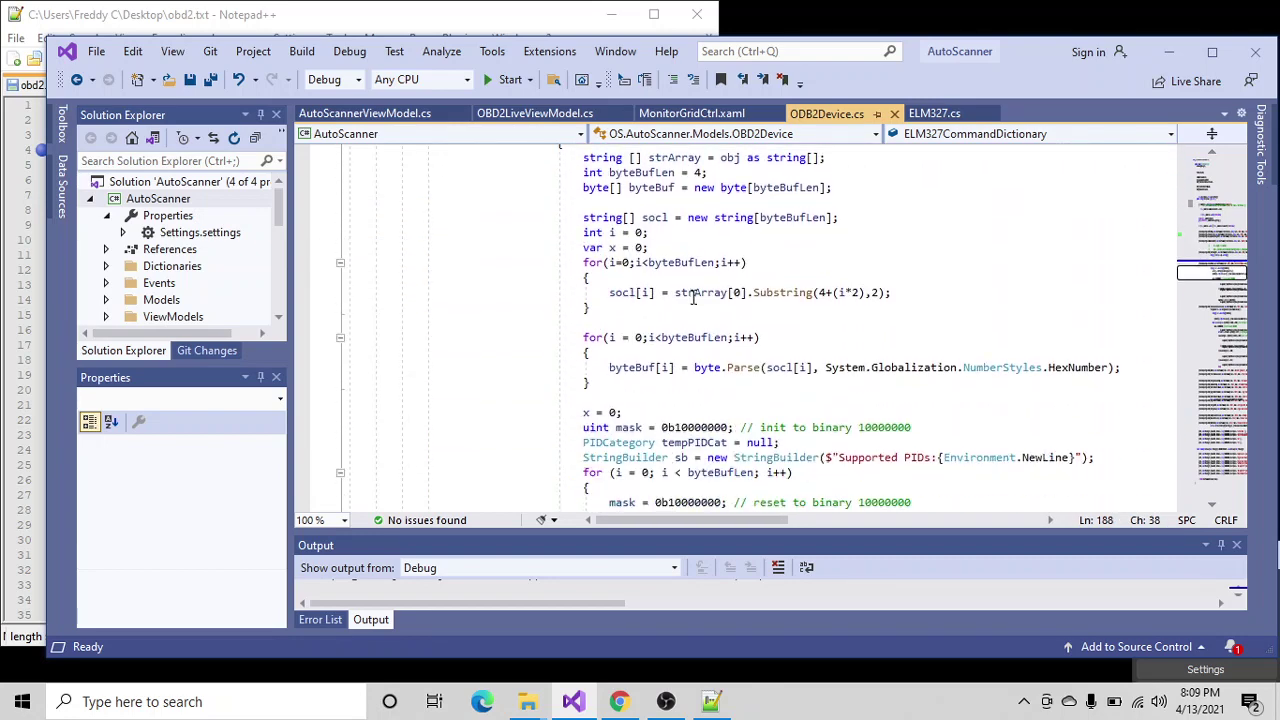
scroll(704, 410, "down", 6)
scroll(846, 378, "up", 6)
scroll(846, 378, "up", 5)
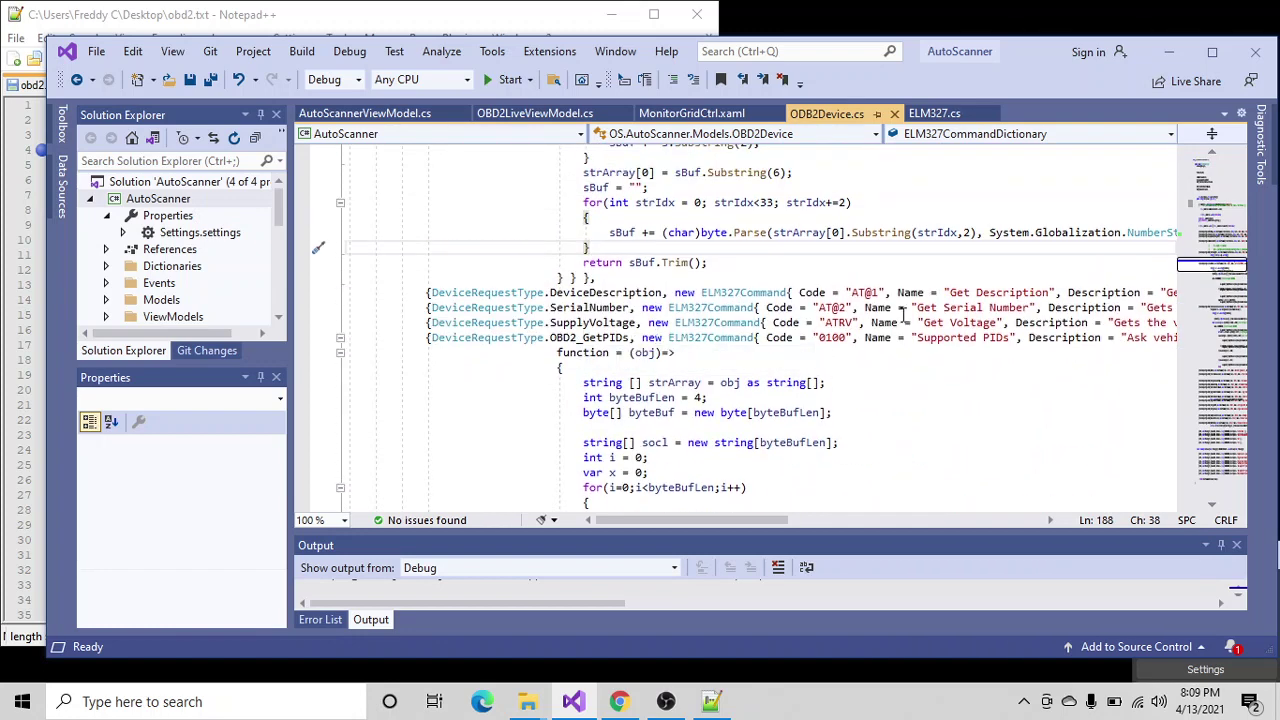
left_click(833, 340)
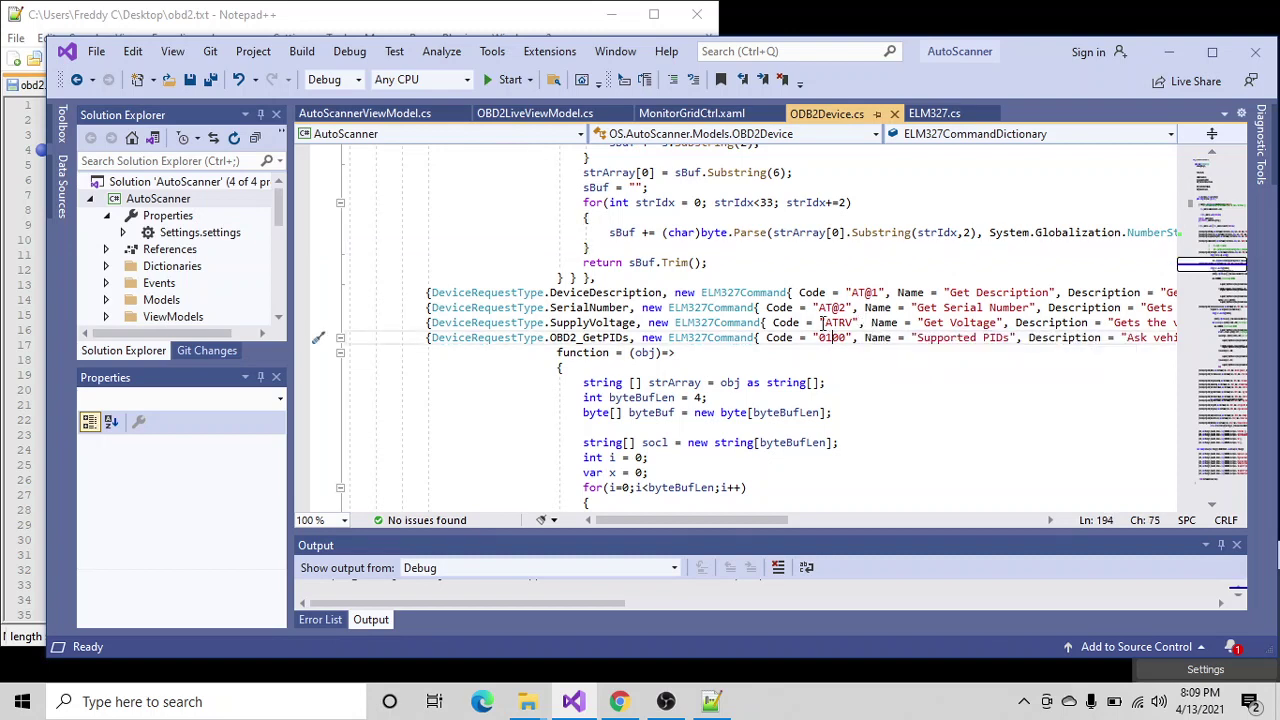
left_click(833, 307)
- Read through the OBD2_GetPIDs response function and highlight the command name and its function keyword
scroll(740, 368, "down", 8)
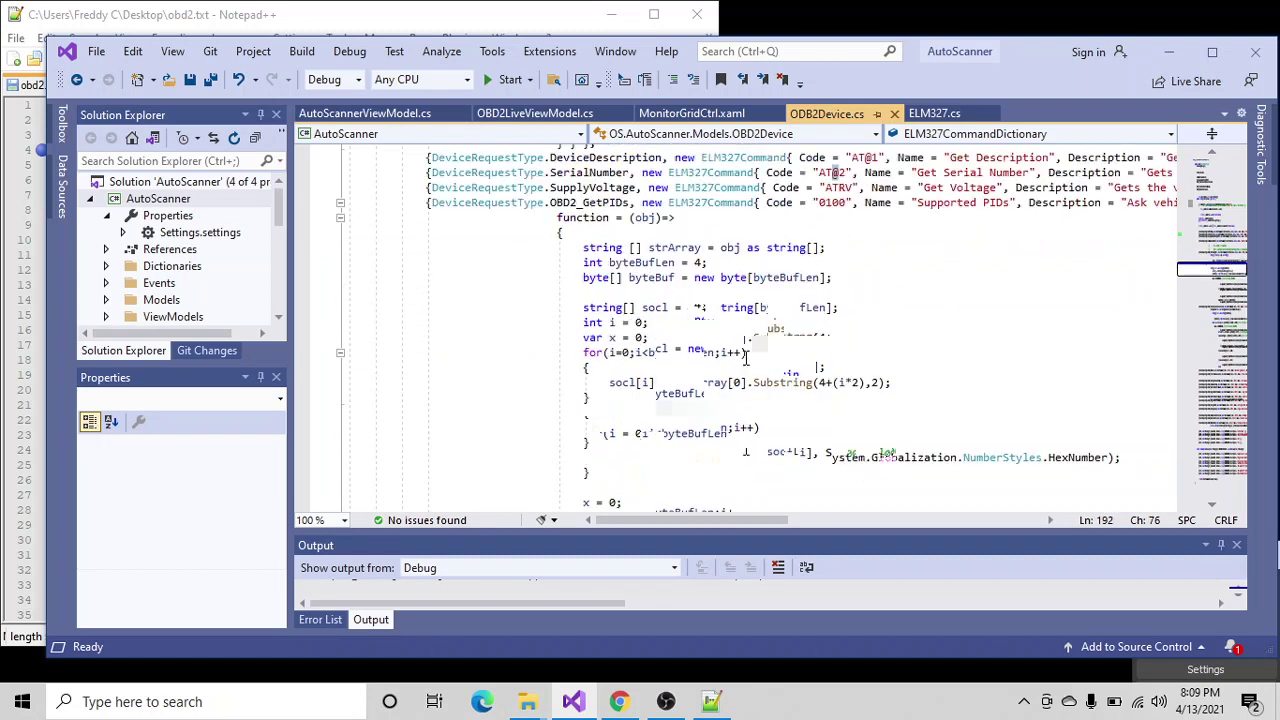
scroll(740, 368, "down", 11)
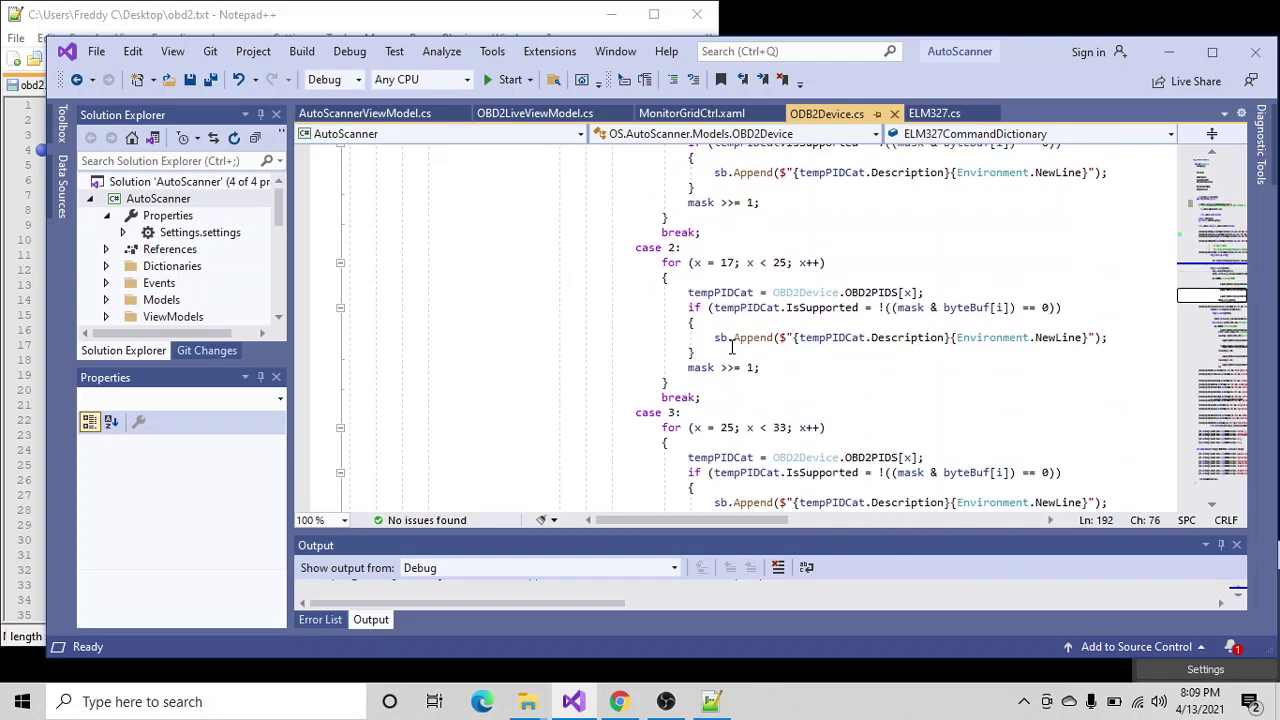
scroll(746, 311, "down", 5)
scroll(704, 293, "up", 18)
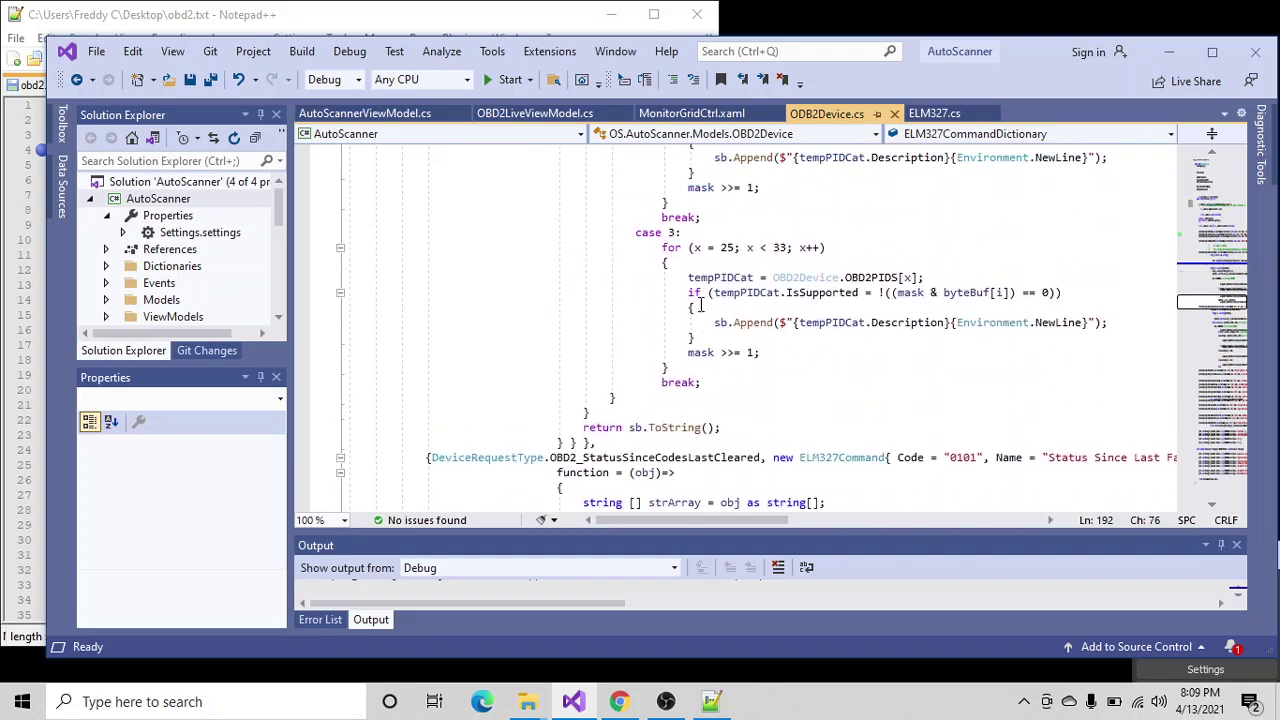
scroll(699, 298, "up", 3)
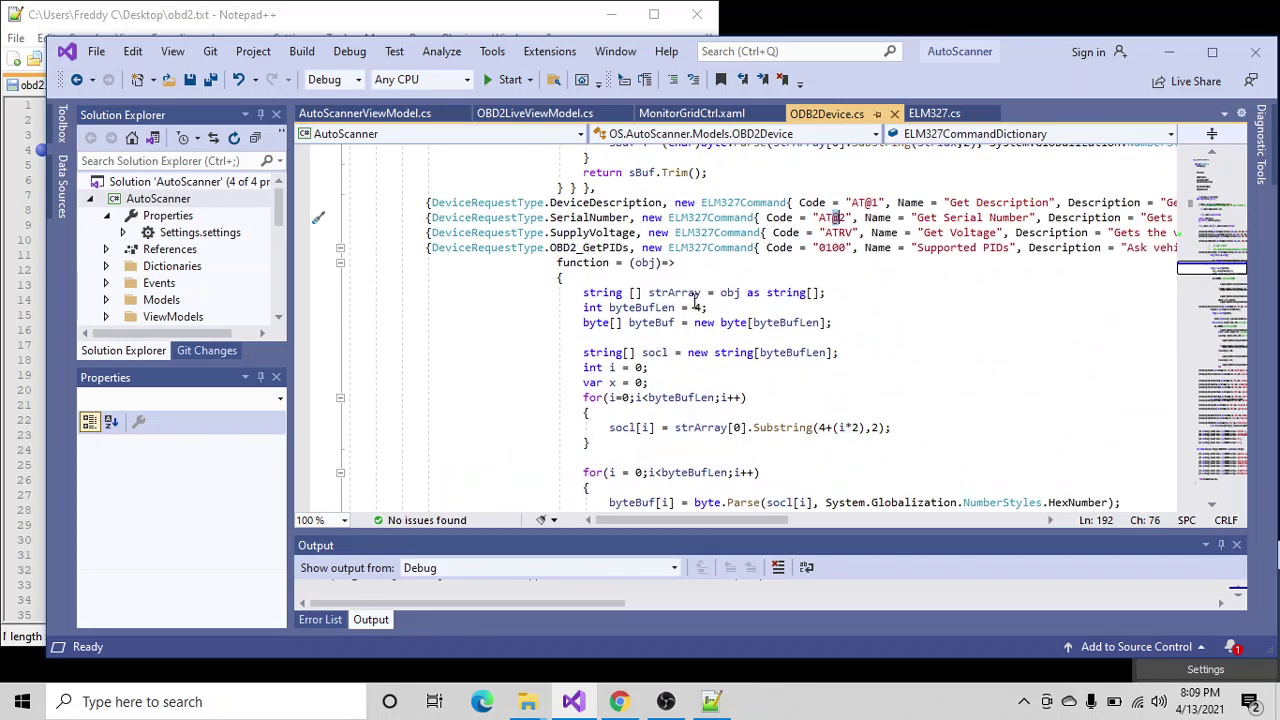
double_click(605, 250)
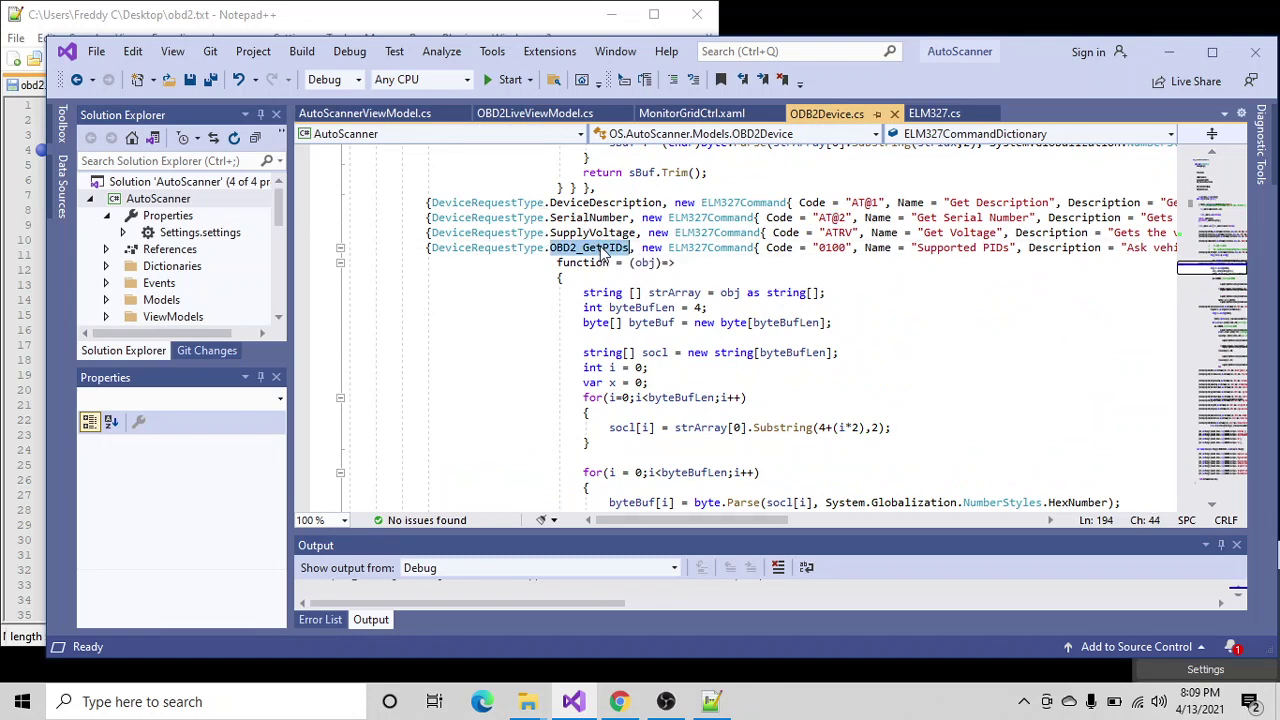
double_click(580, 262)
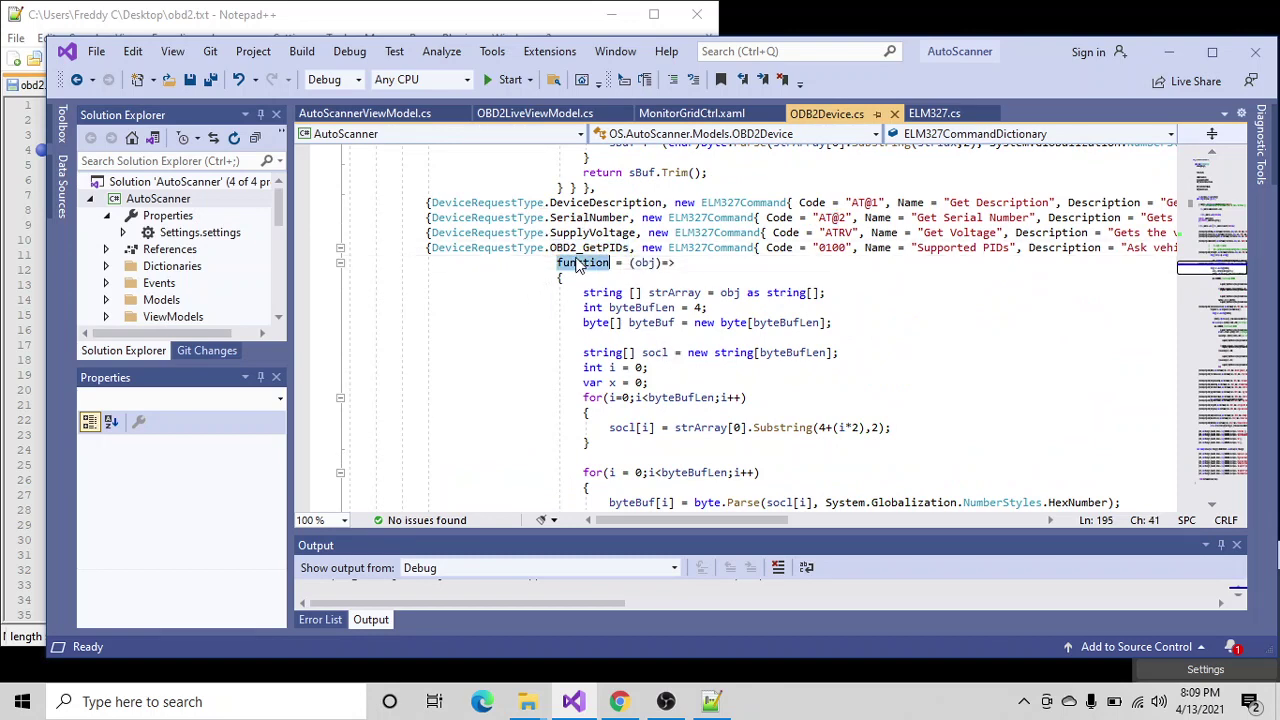
- Review the parsing functions from OBD2_StatusSinceCodesLastCleared down to the fuel system and temperature commands
scroll(661, 295, "down", 9)
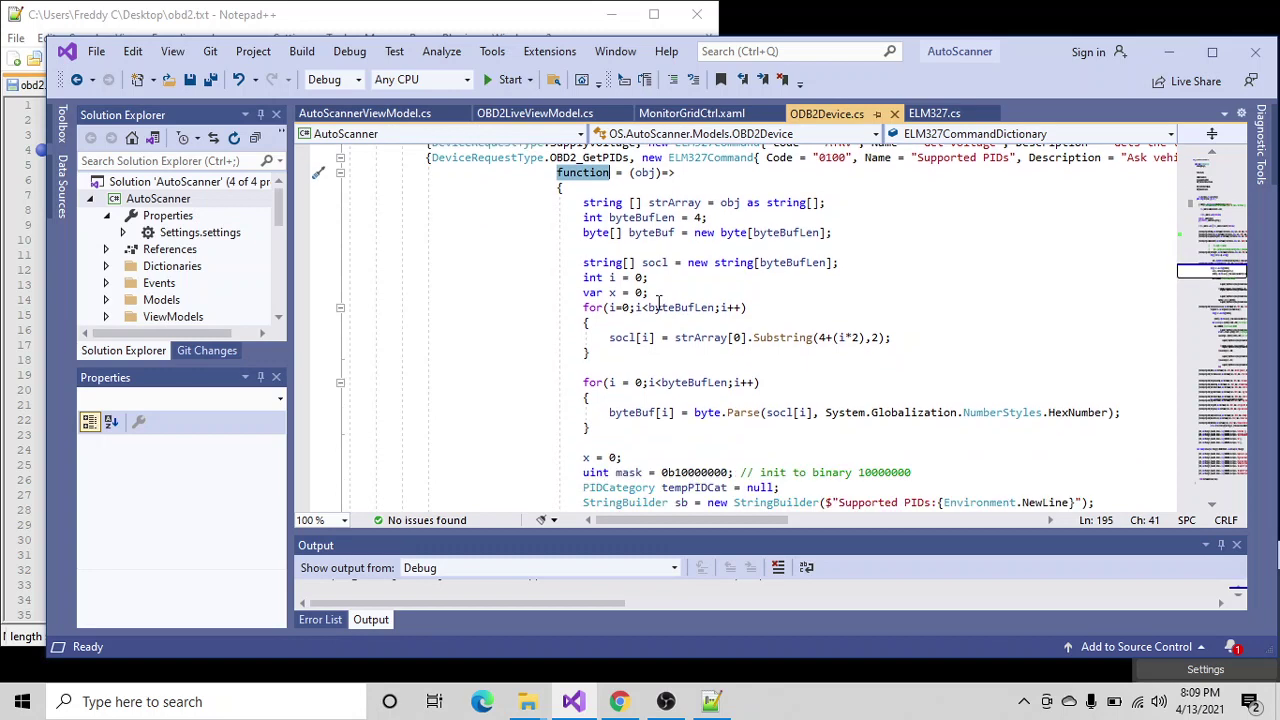
scroll(652, 312, "down", 16)
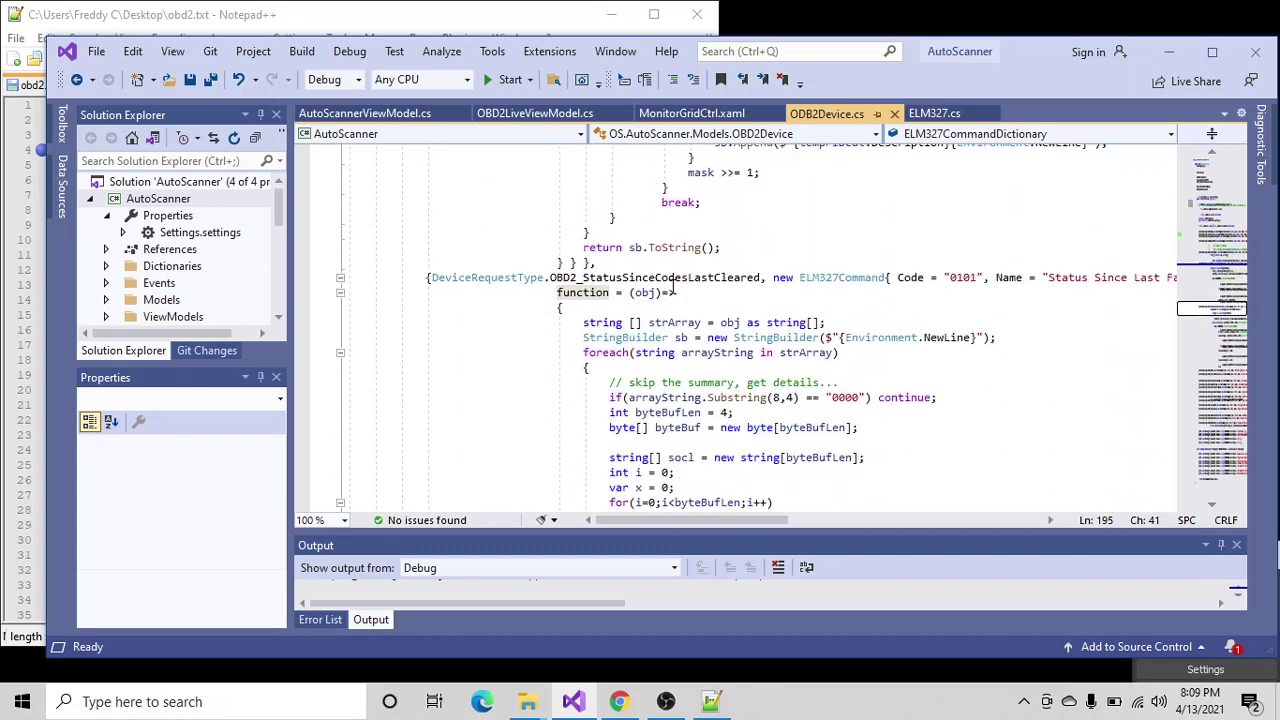
scroll(641, 285, "down", 10)
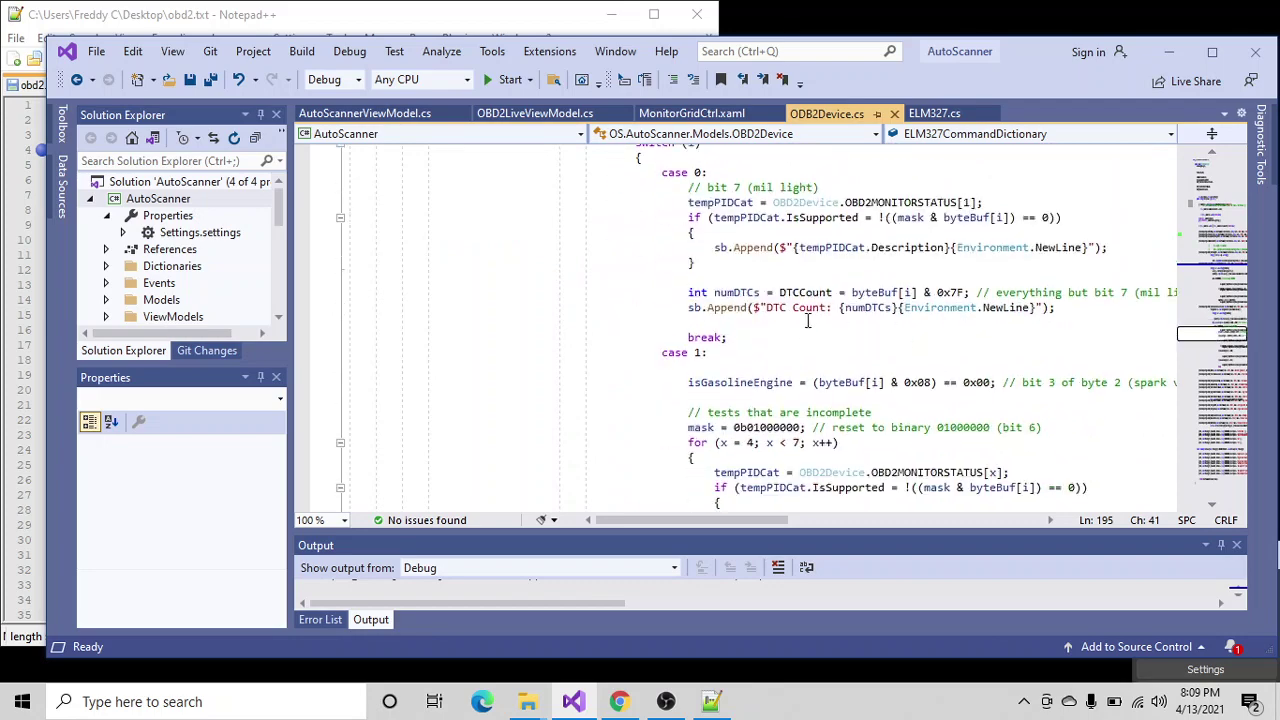
scroll(721, 307, "down", 15)
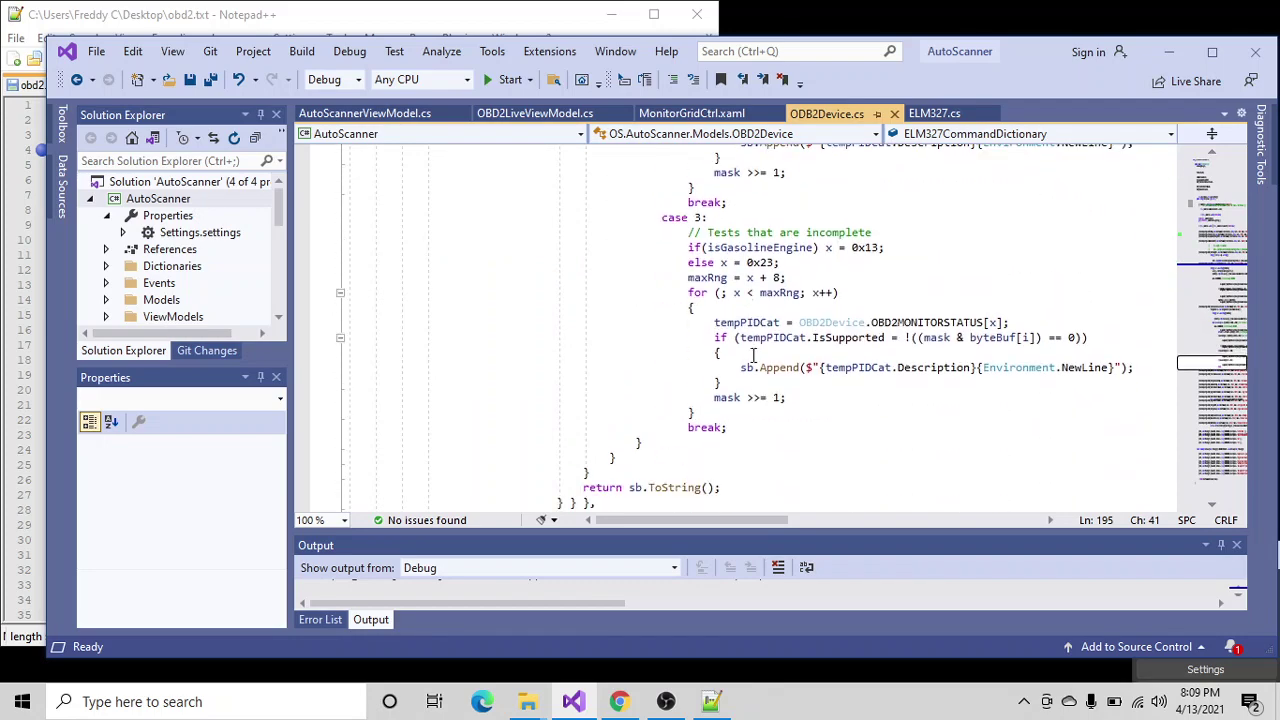
scroll(754, 356, "down", 4)
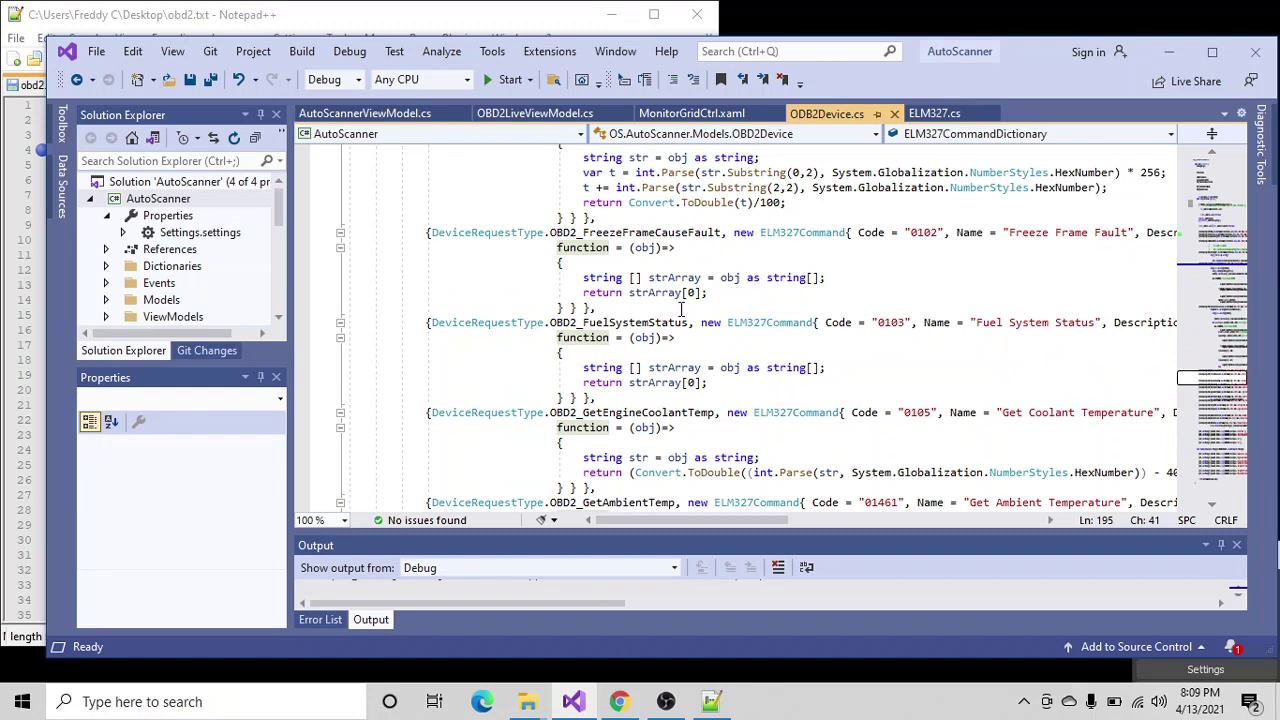
scroll(686, 330, "down", 2)
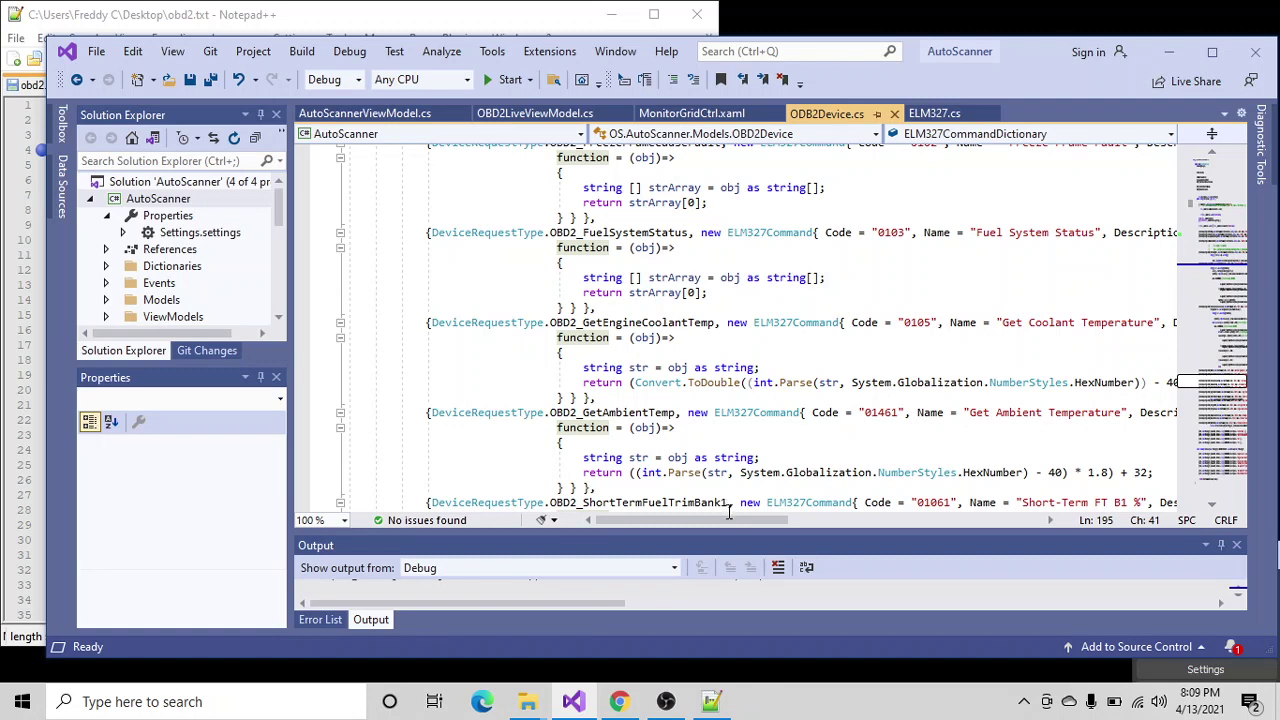
- Inspect the coolant temperature conversion, highlight its multiplication sign, and view the short-term fuel trim formula
left_click_drag(740, 515, 796, 510)
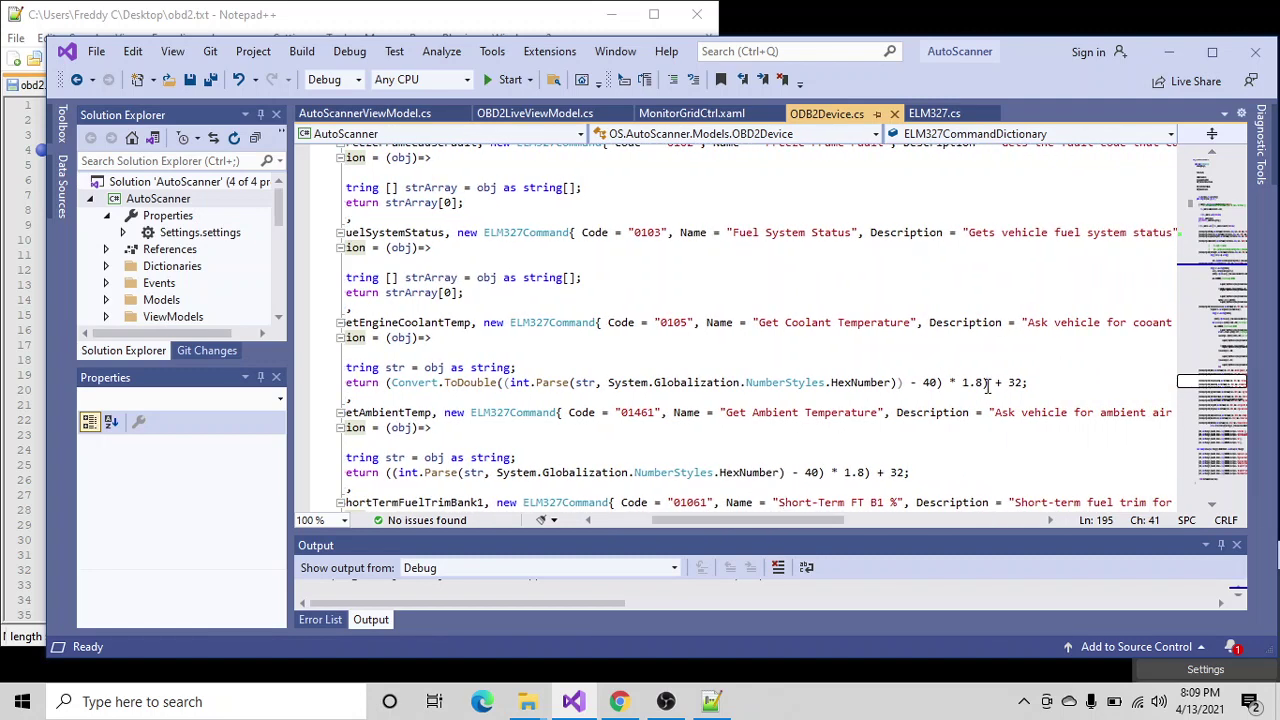
left_click_drag(988, 383, 955, 381)
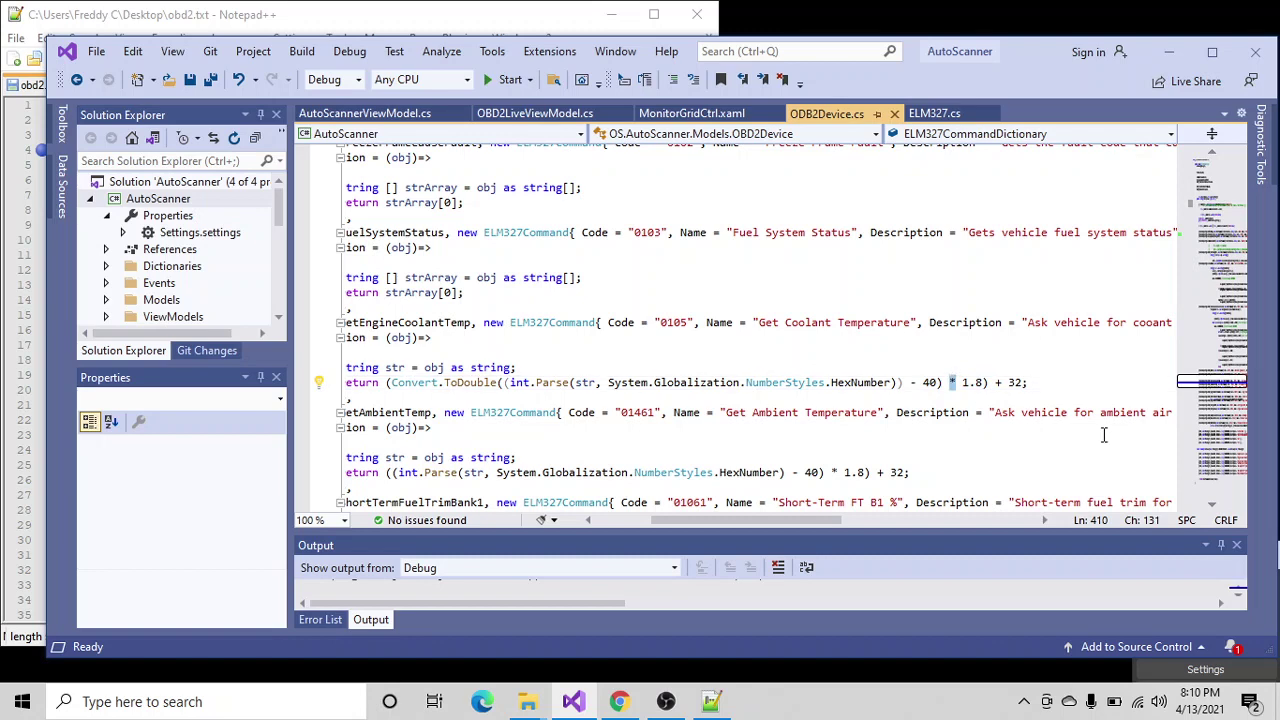
scroll(851, 450, "down", 3)
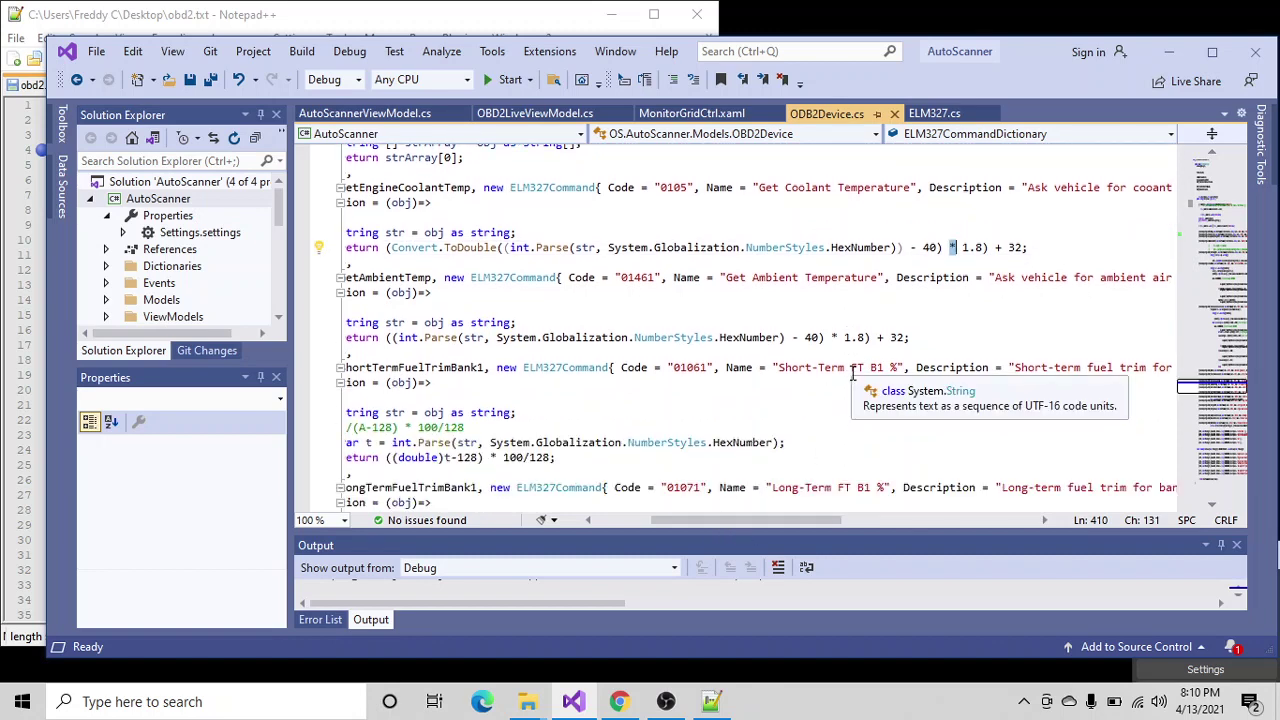
scroll(798, 515, "left", 5)
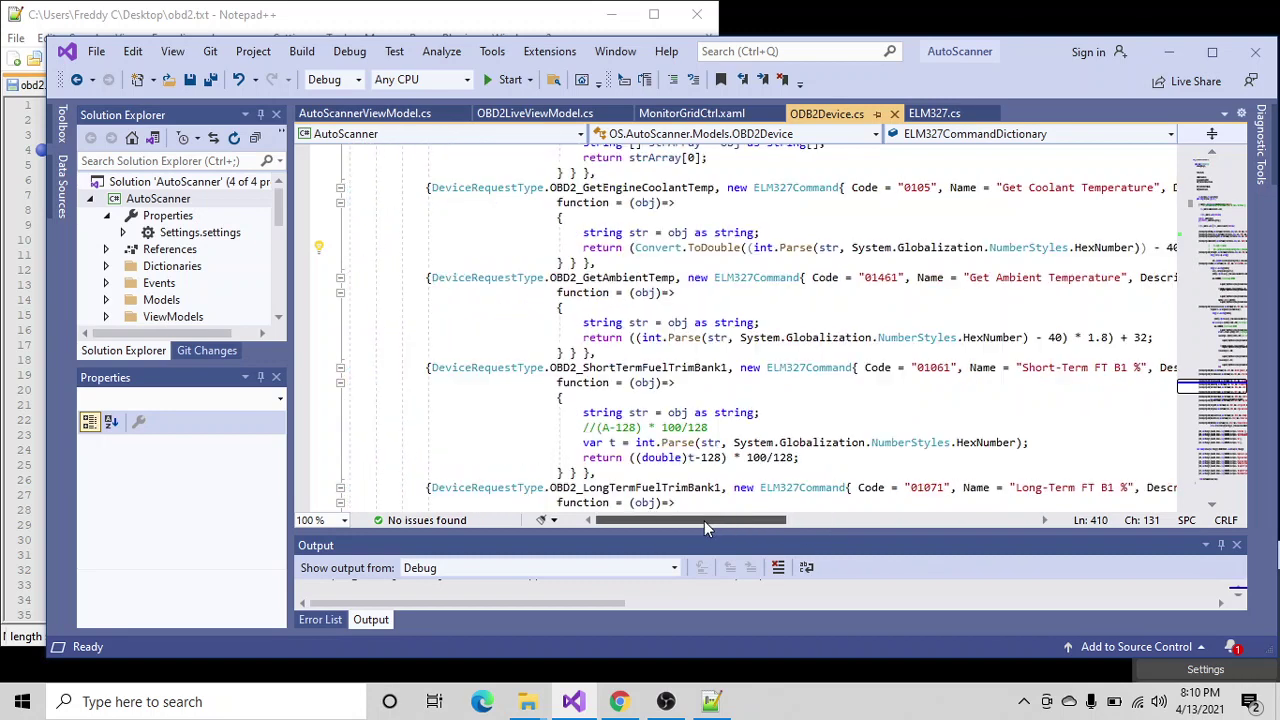
- Run the AutoScanner project with debugging, show AutoScannerViewModel.cs, and minimise Visual Studio
left_click(506, 80)
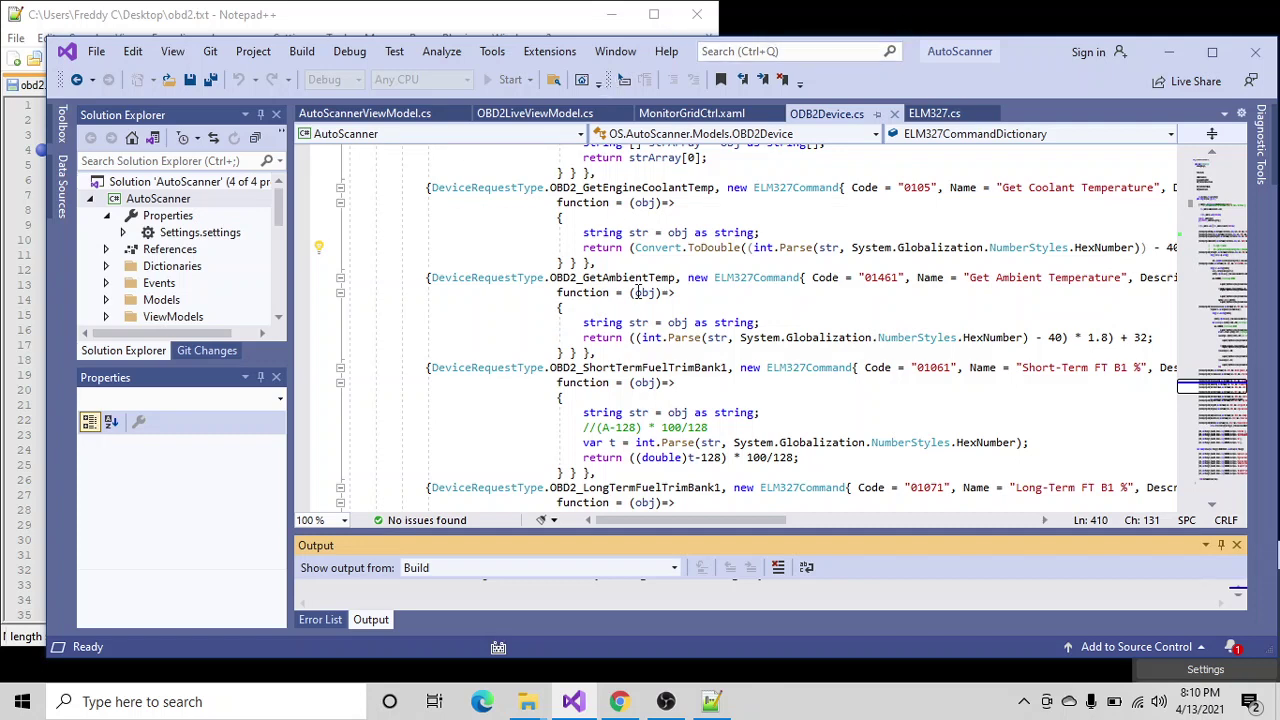
left_click(410, 118)
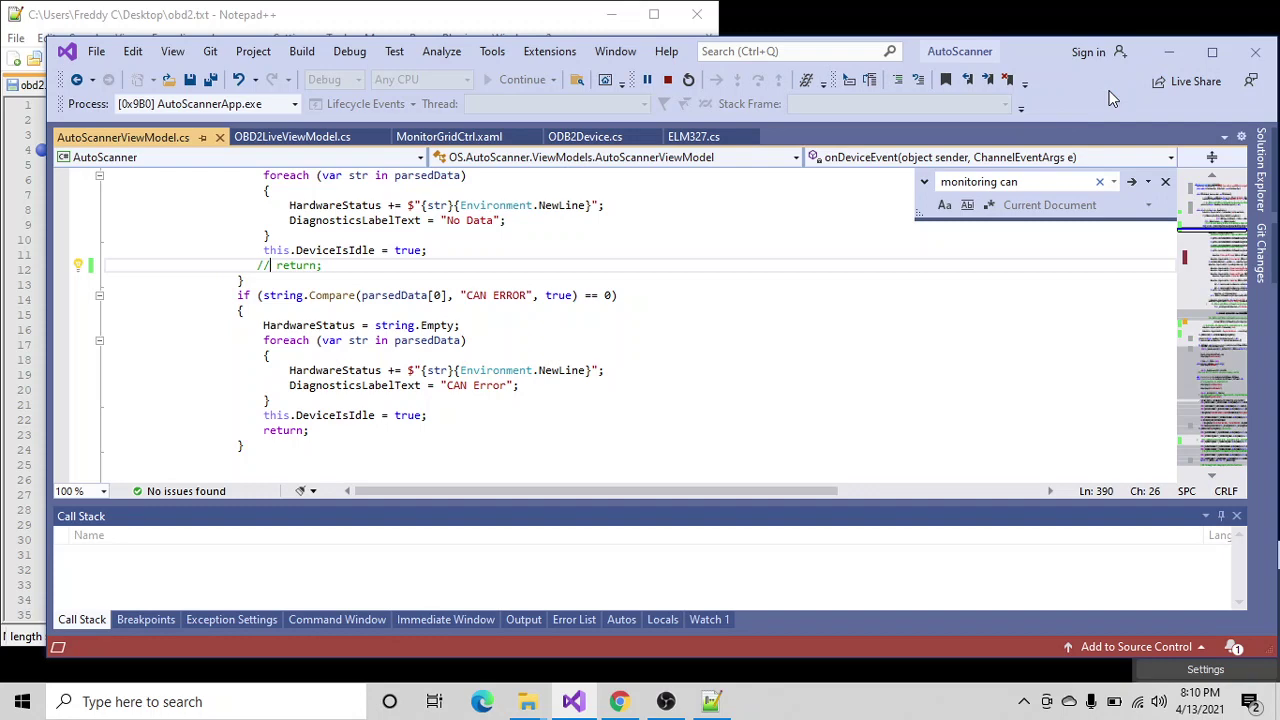
left_click(1169, 51)
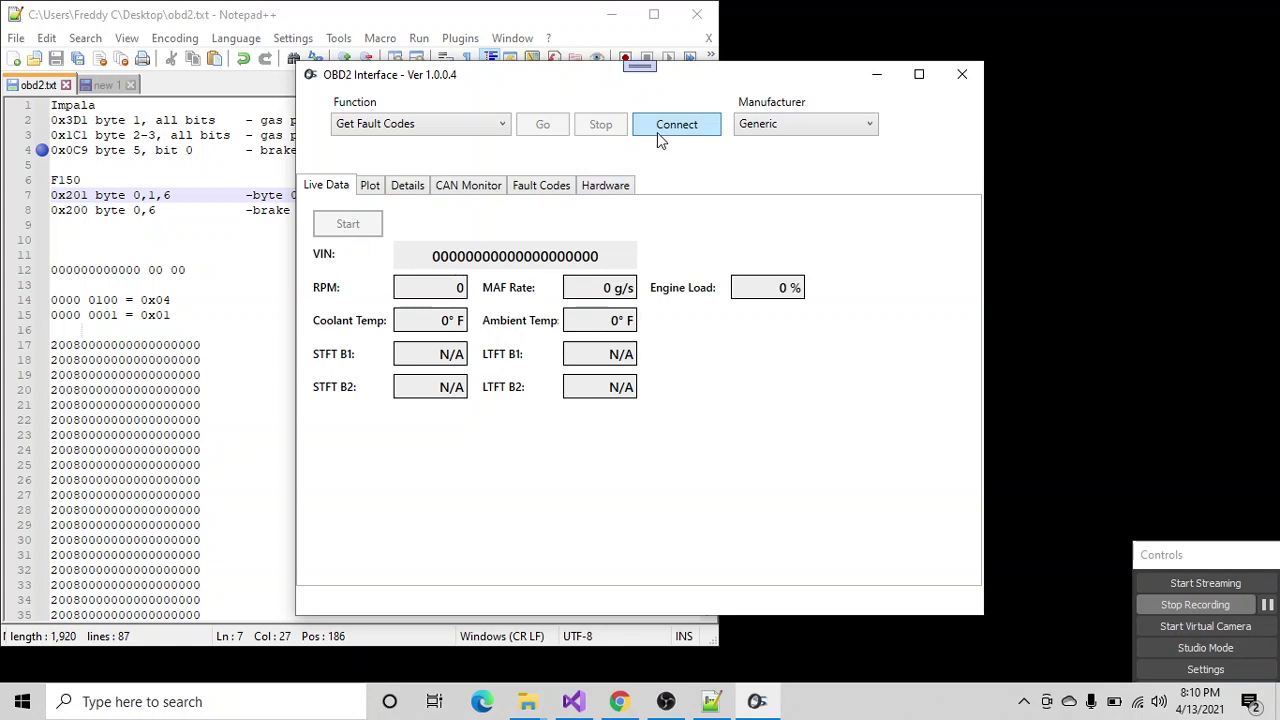
- Connect OBD2 Interface to the device, then start and stop the live data readings
left_click(657, 132)
left_click(656, 418)
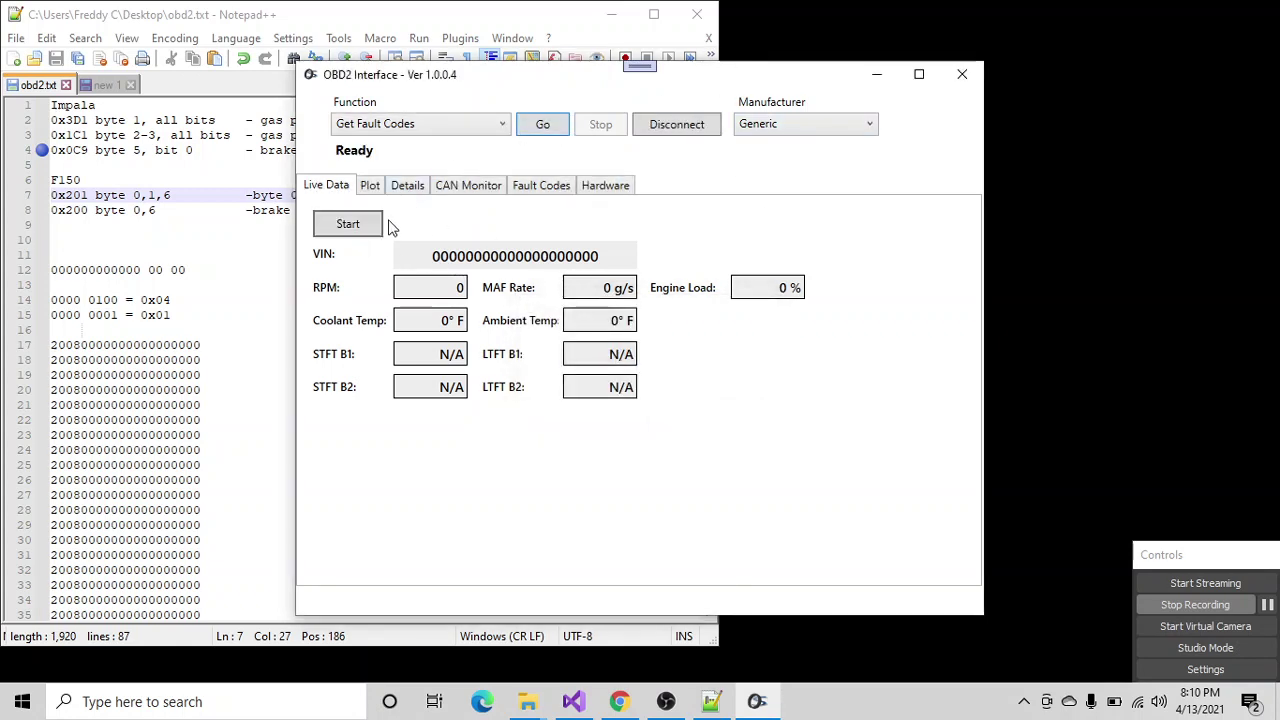
left_click(345, 225)
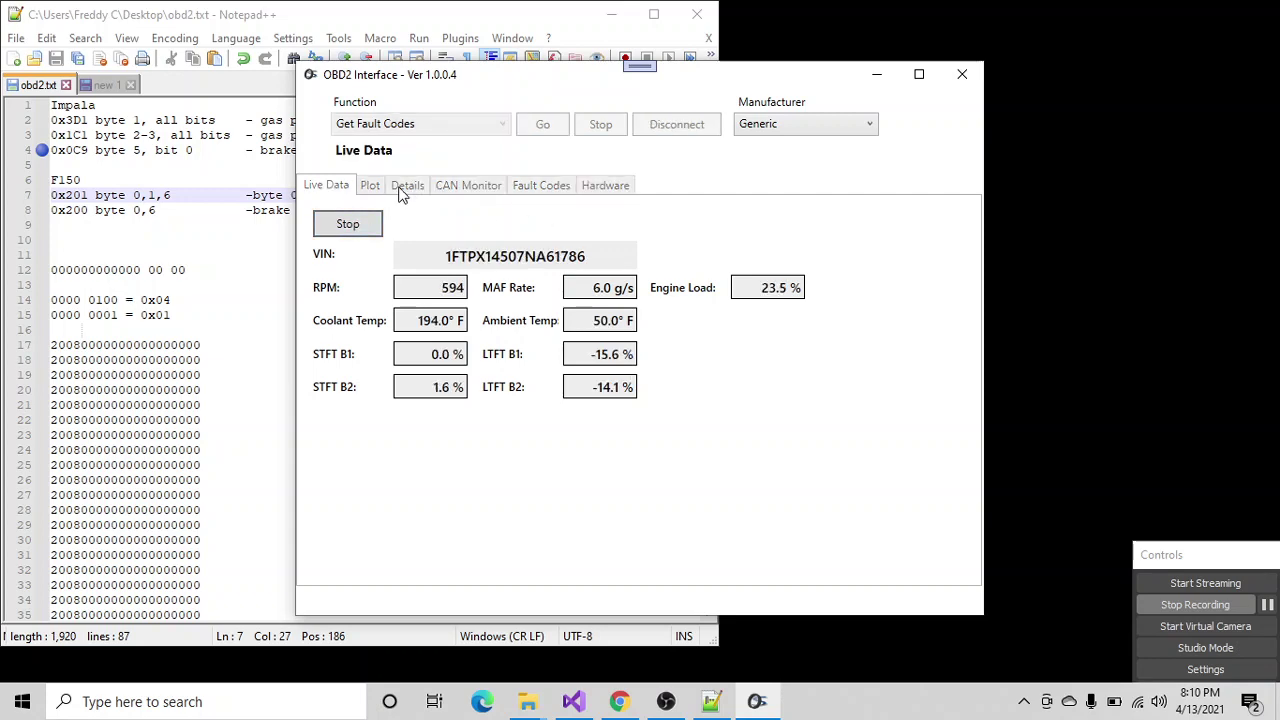
left_click(348, 225)
- Start CAN monitoring for address 00000200 with mask 00000FFF
left_click(468, 186)
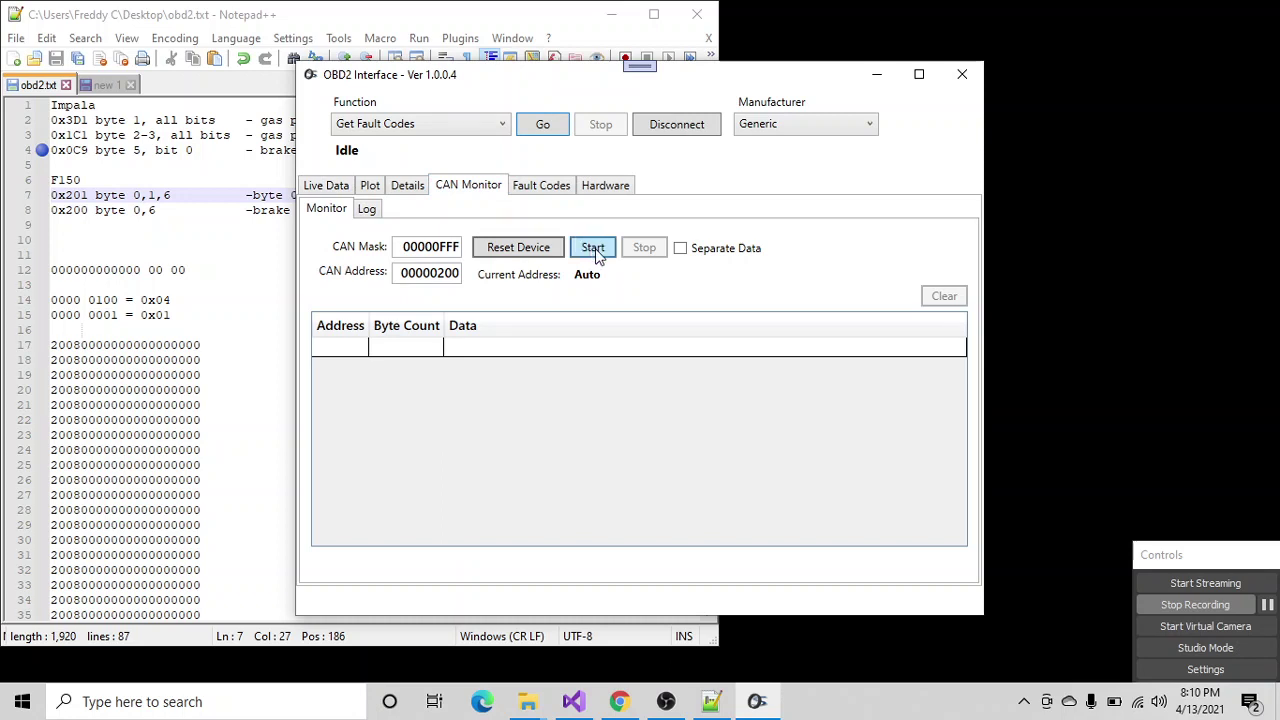
left_click(593, 248)
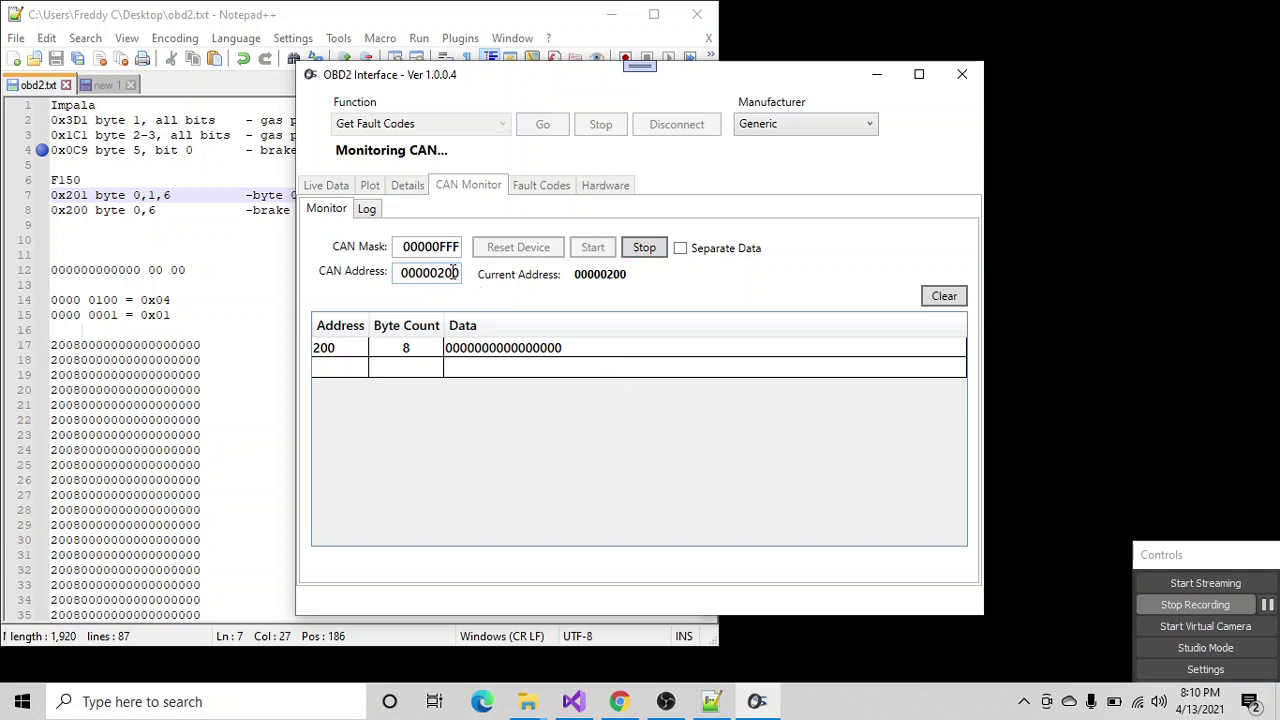
- Change the CAN address to 00000201 and restart CAN monitoring on it
left_click_drag(453, 273, 466, 274)
type("1")
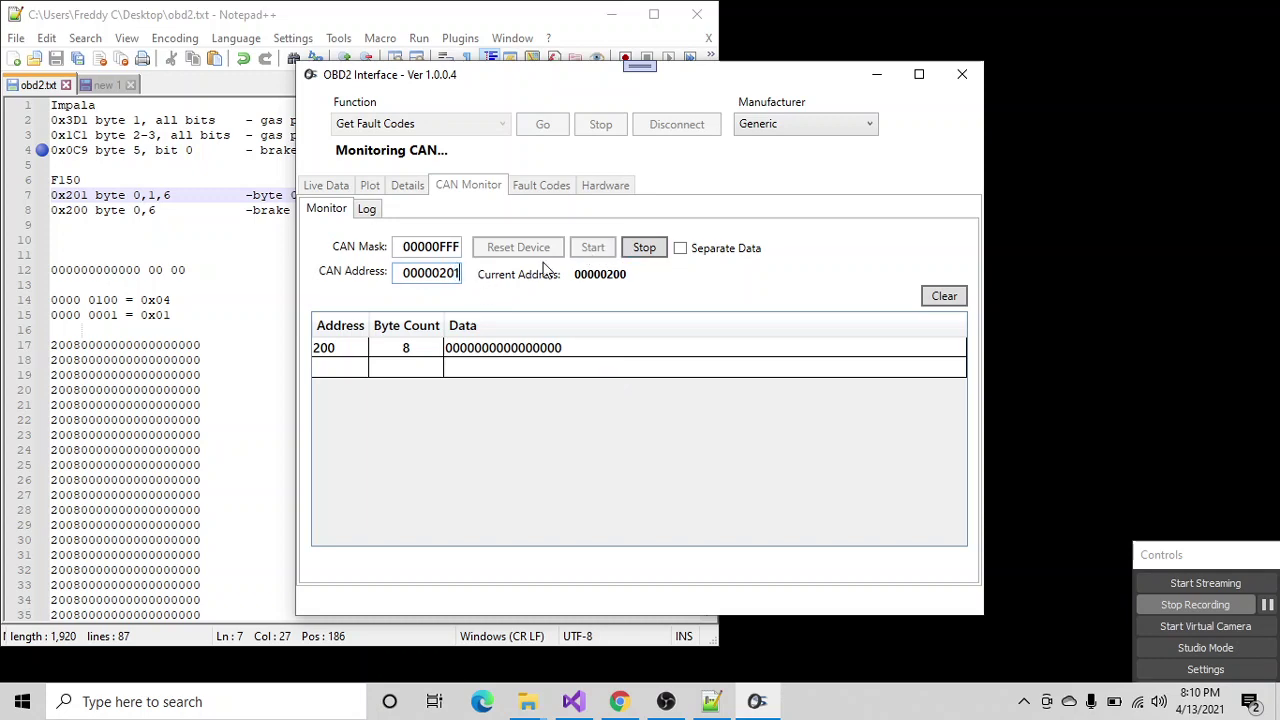
left_click(632, 252)
left_click(593, 247)
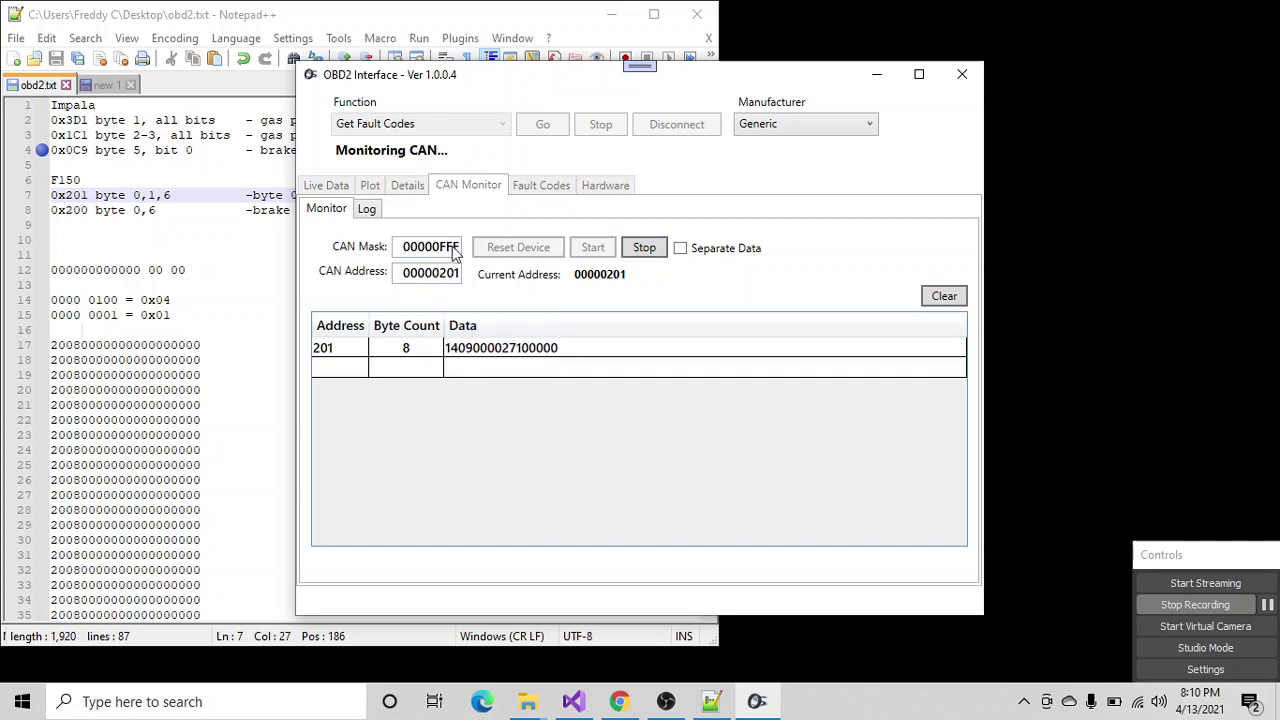
- Stop the CAN monitor, reset the device, and start monitoring address 00000201 again
left_click(628, 252)
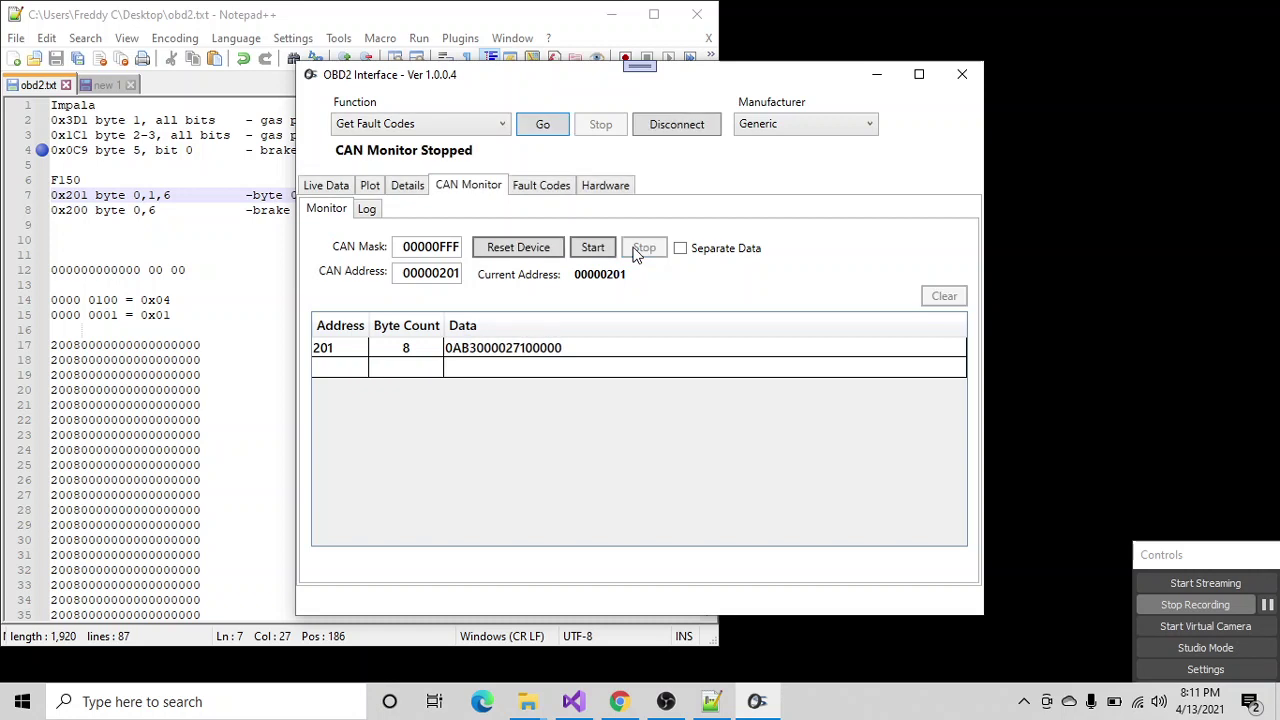
left_click(524, 252)
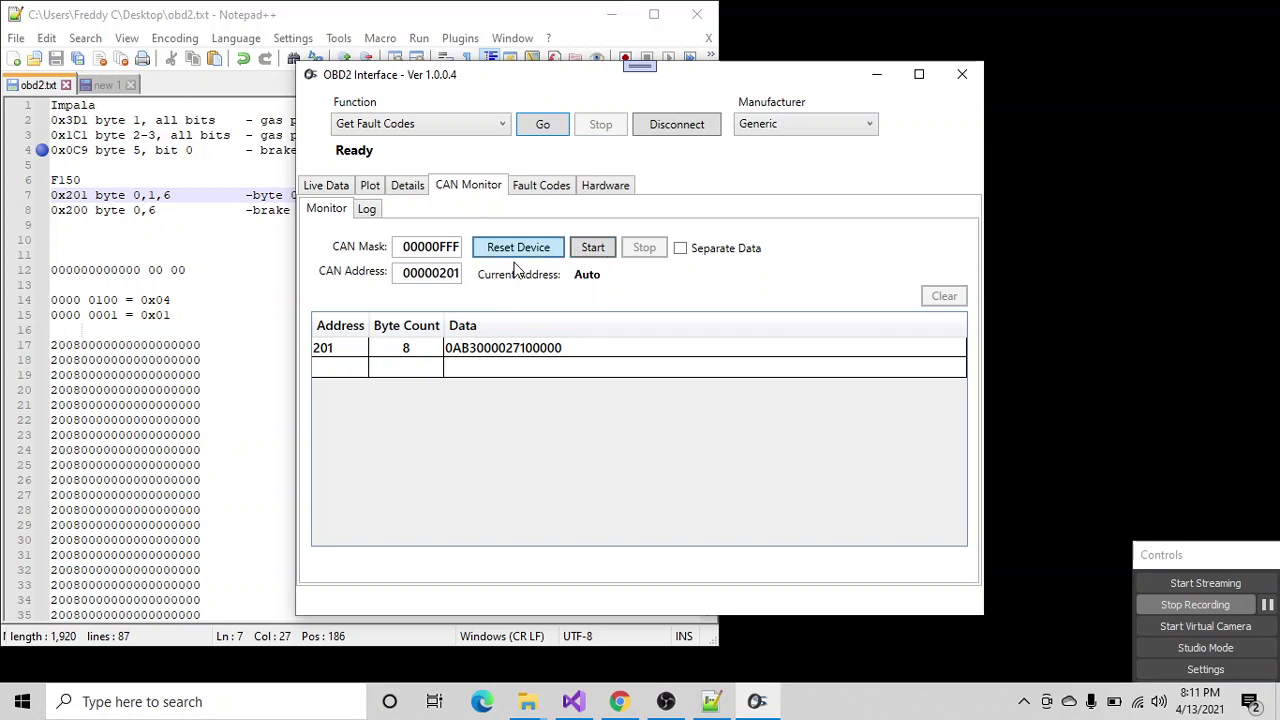
left_click(586, 246)
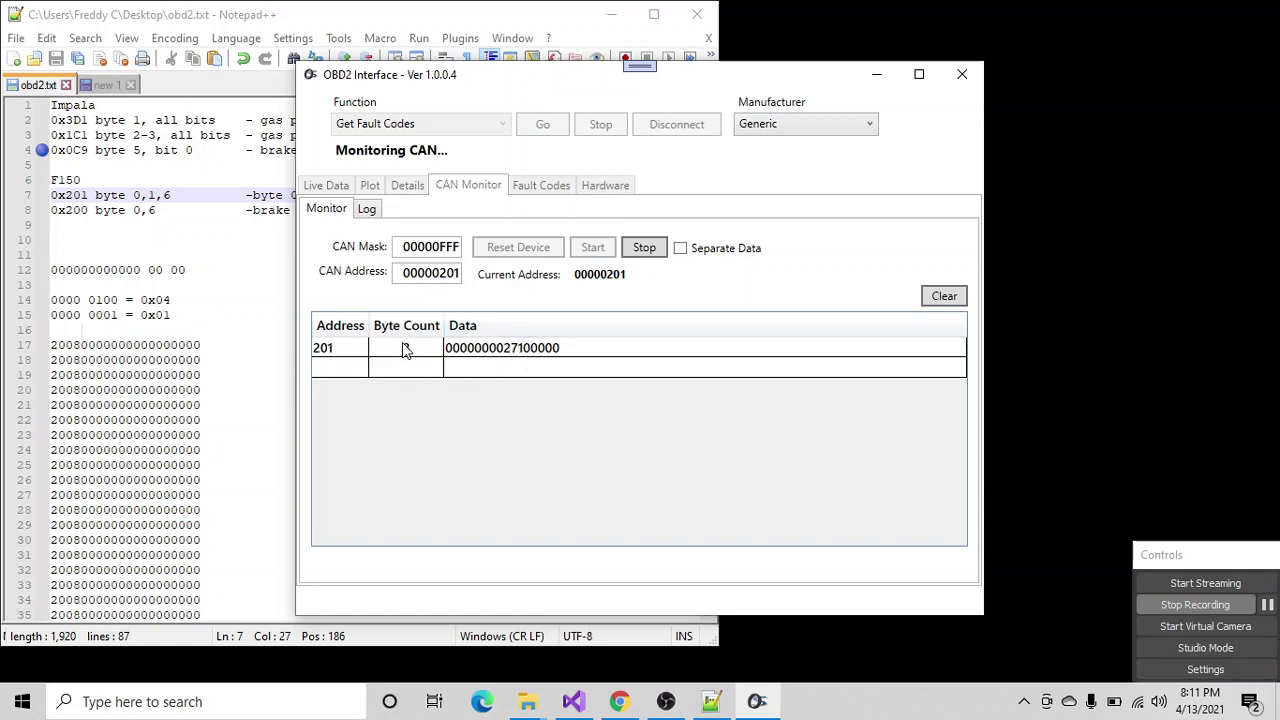
- Copy the CAN log, paste it over the old log lines from line 17 of obd2.txt in Notepad++, and save the file
left_click(366, 208)
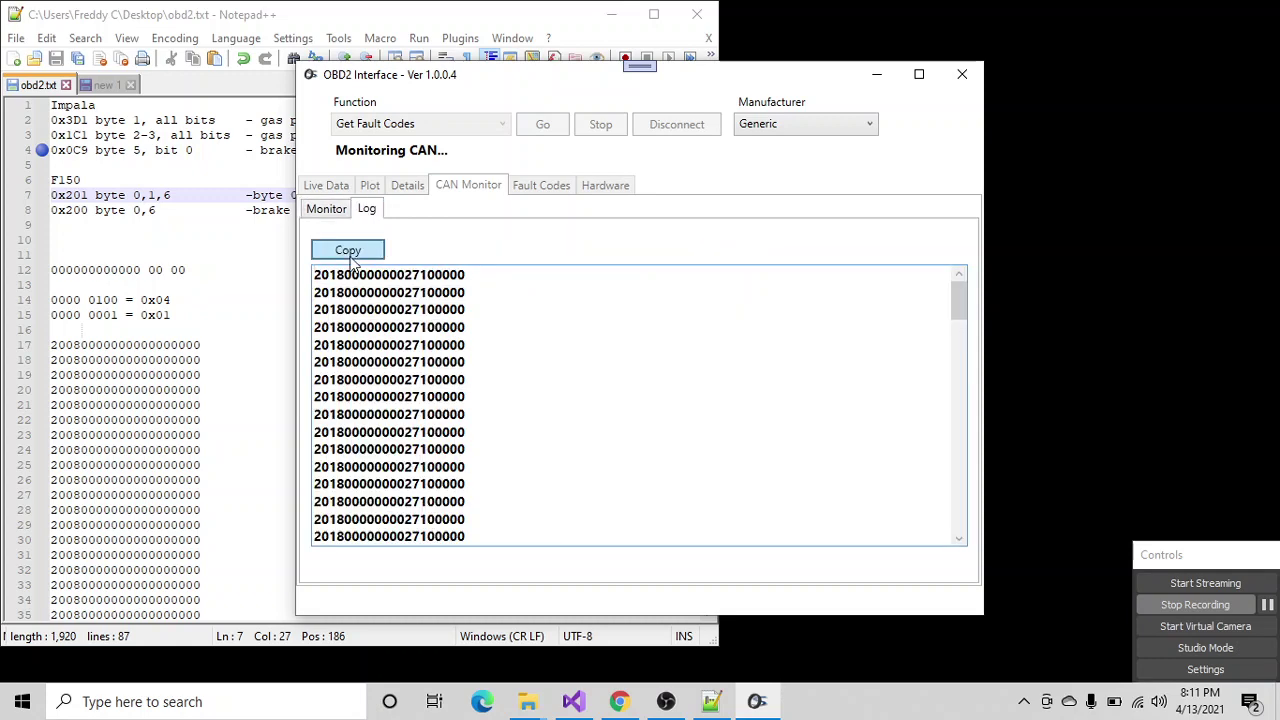
left_click(350, 254)
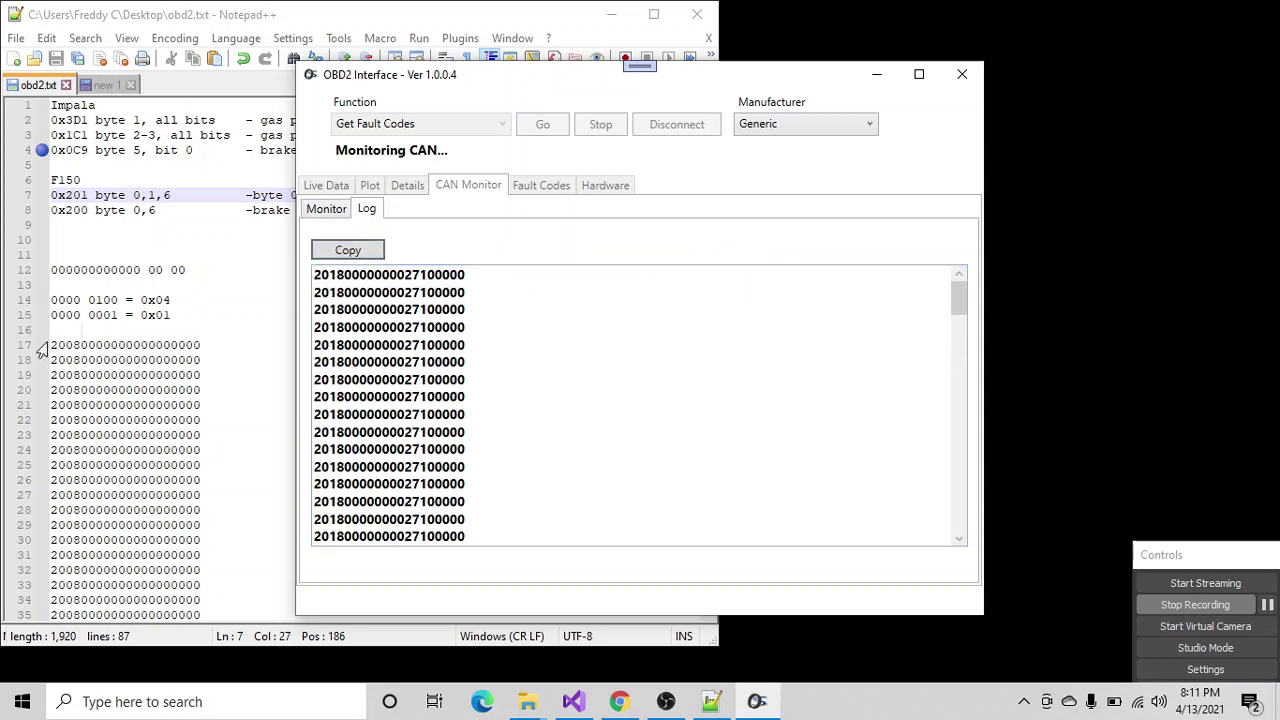
left_click_drag(53, 344, 170, 584)
right_click(112, 421)
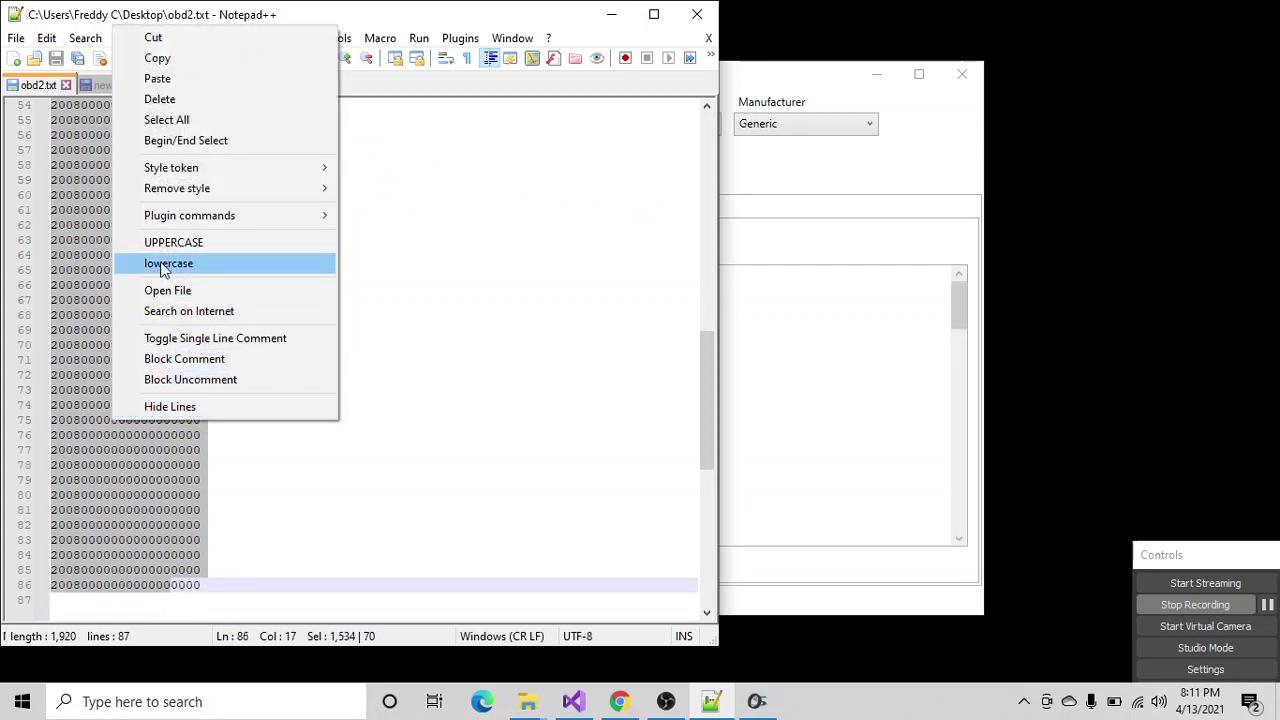
left_click(168, 80)
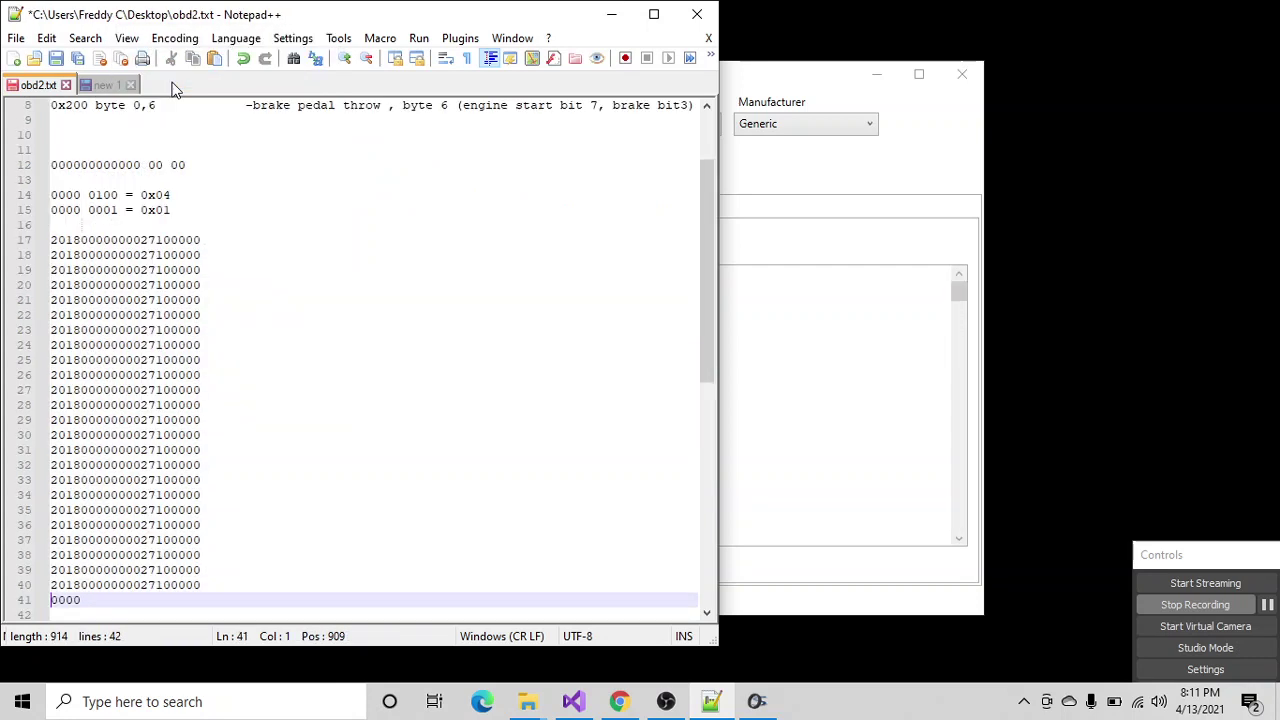
left_click(56, 57)
- Switch back to OBD2 Interface, show the live CAN monitor table, and shift the window slightly away from the text file
left_click(758, 170)
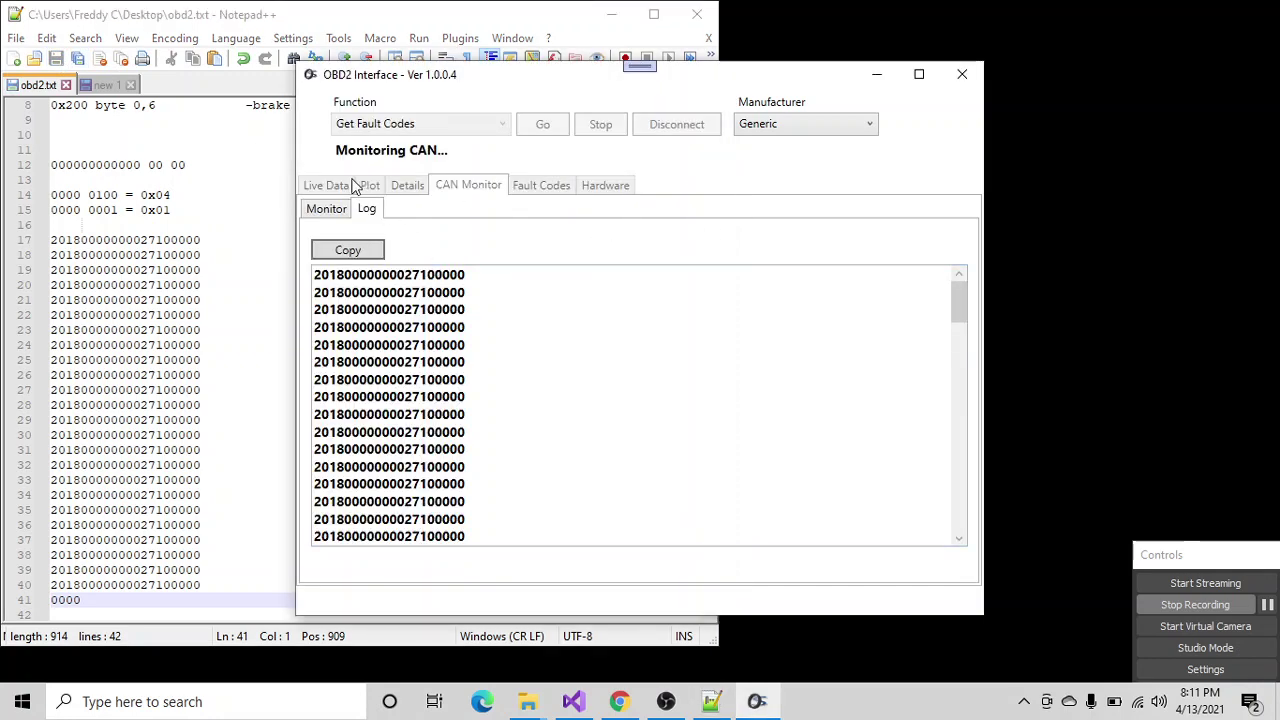
left_click(326, 209)
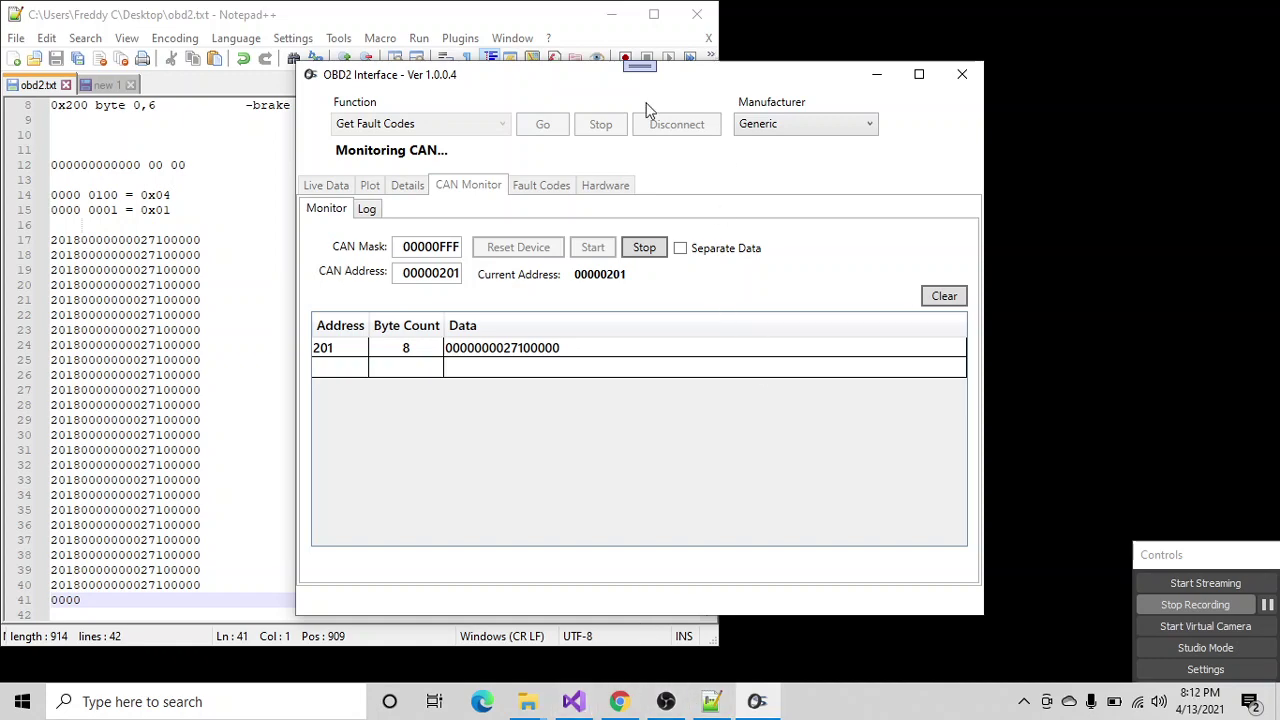
left_click_drag(689, 86, 715, 77)
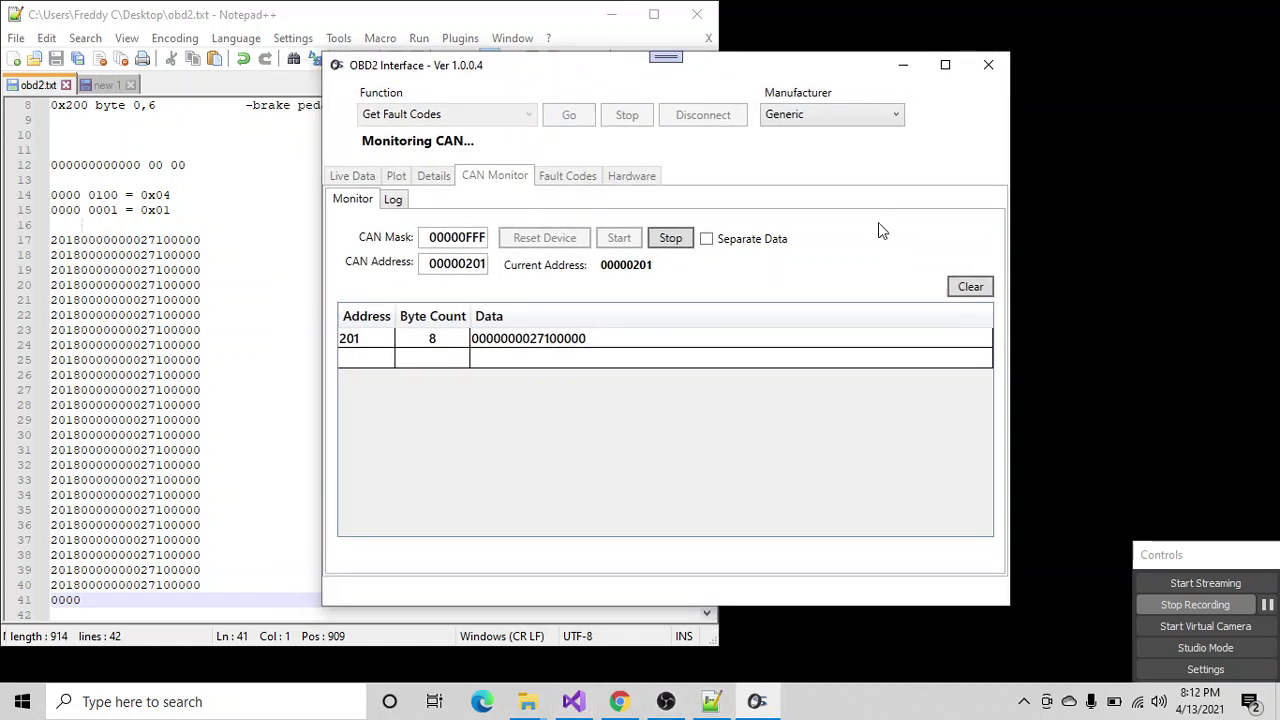